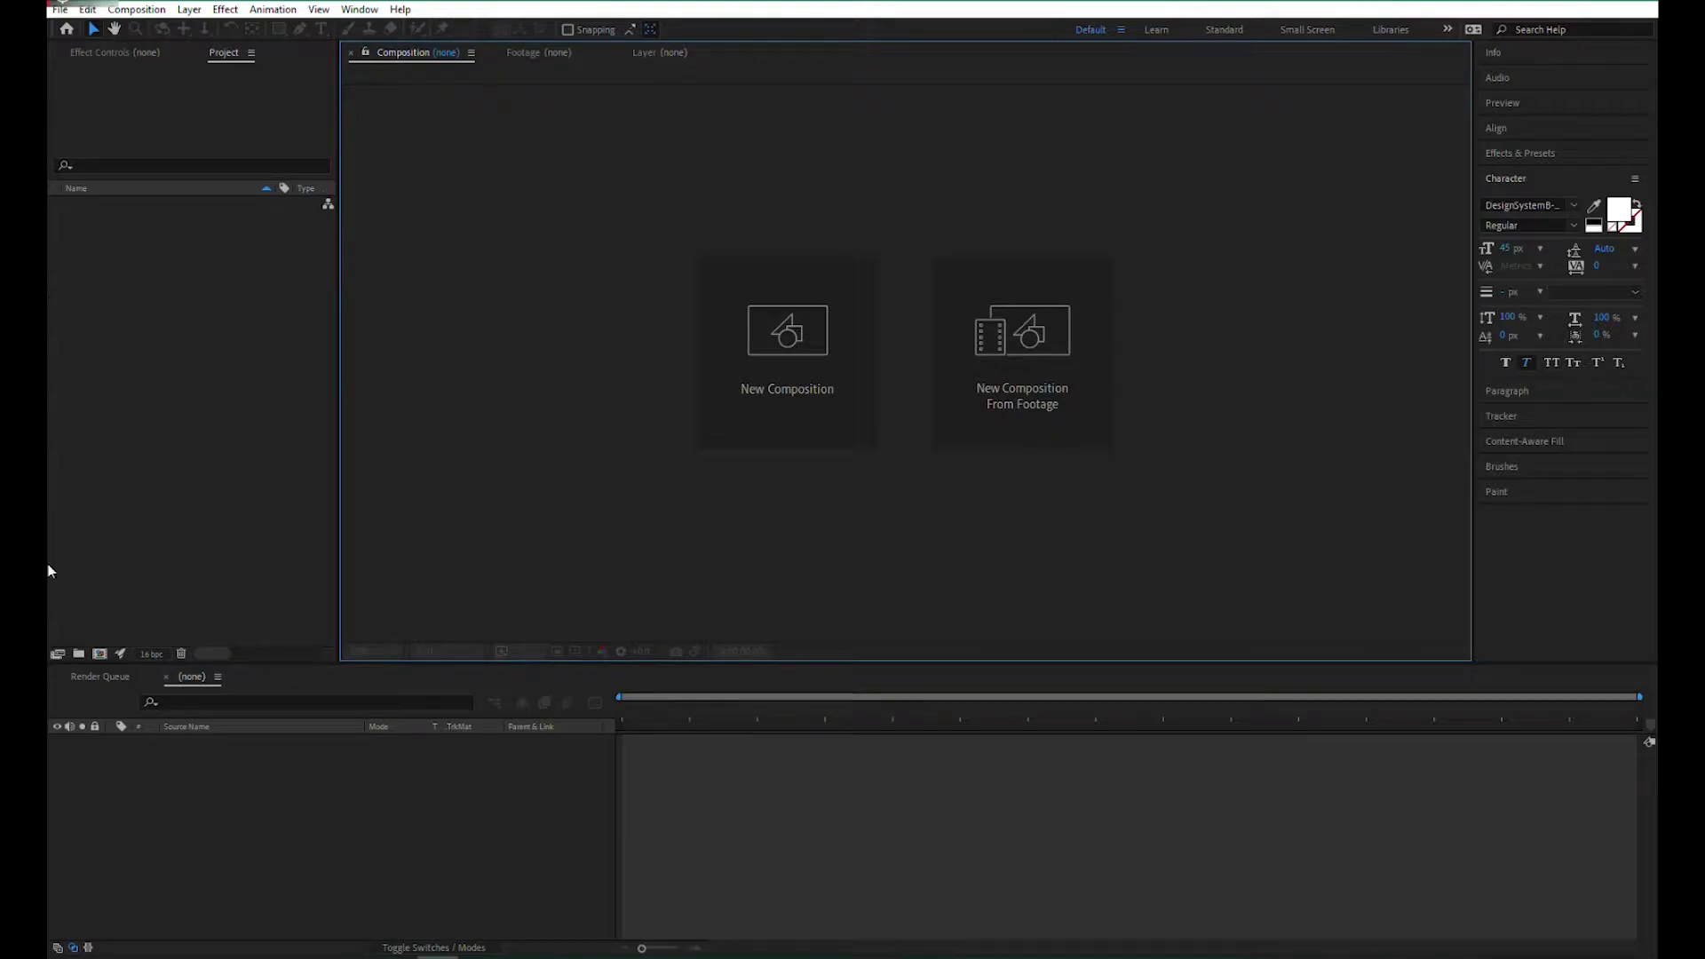
# Create a 1920 x 1080 composition with square pixels, 25 frames per second and a duration of 3 seconds
pyautogui.click(99, 654)
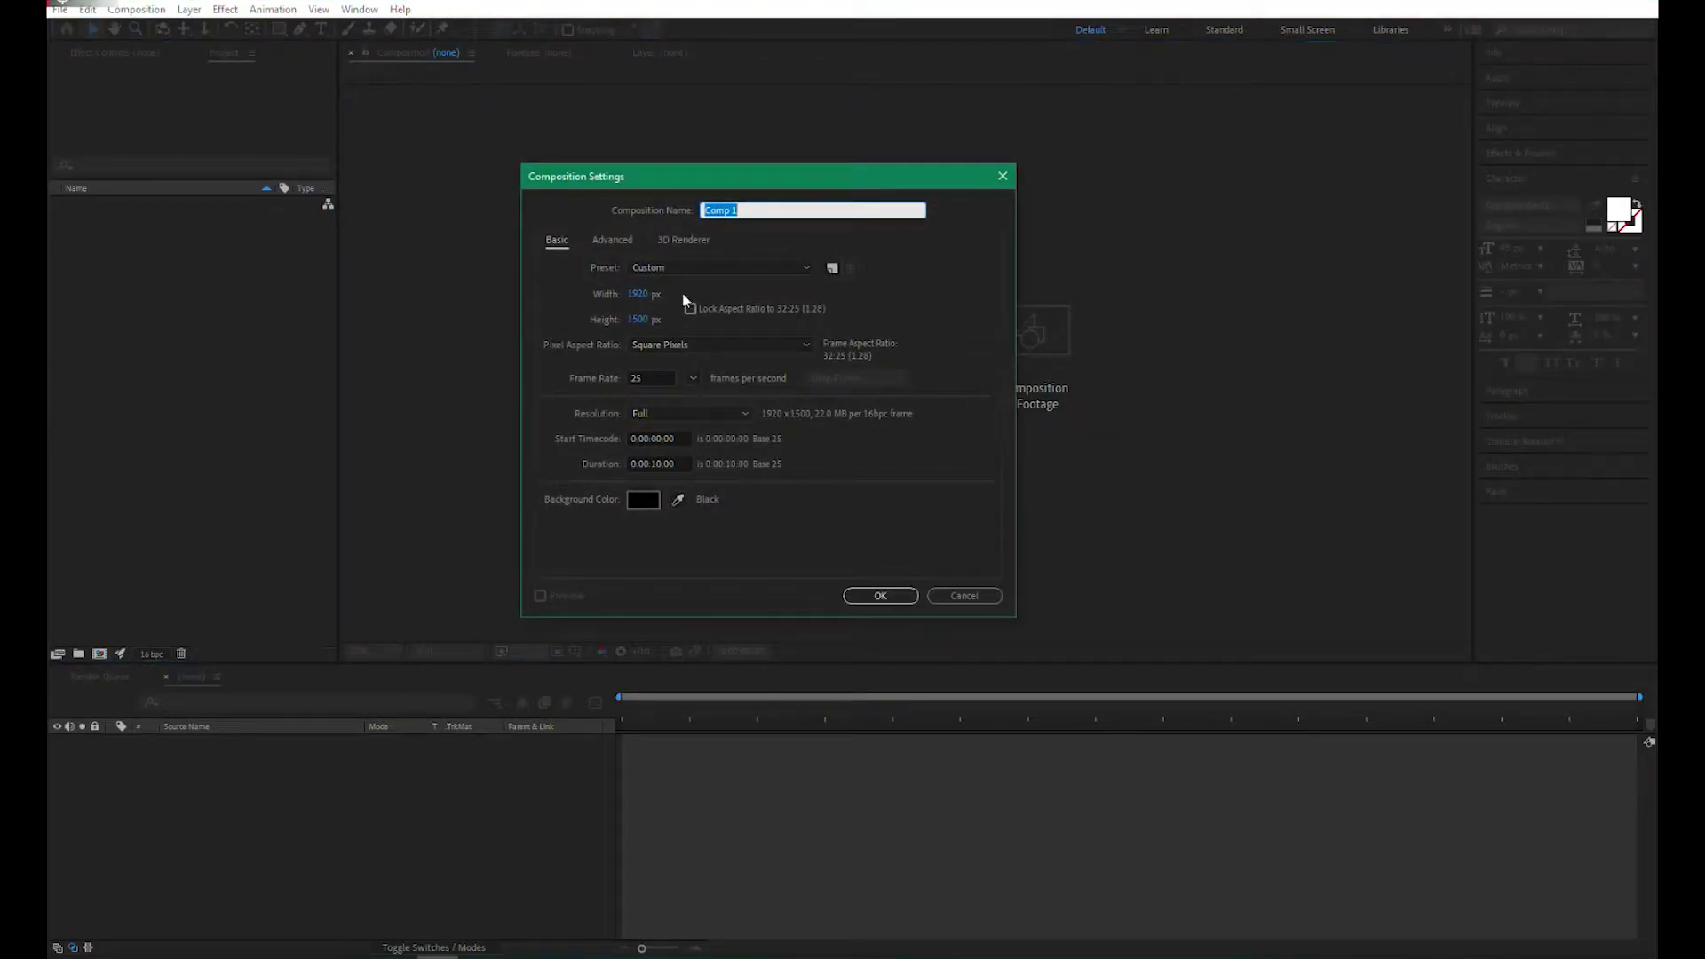
pyautogui.click(710, 267)
pyautogui.click(693, 455)
pyautogui.click(712, 265)
pyautogui.click(672, 570)
pyautogui.click(652, 464)
pyautogui.click(639, 294)
pyautogui.write('1920')
pyautogui.click(698, 345)
pyautogui.click(680, 364)
pyautogui.click(880, 596)
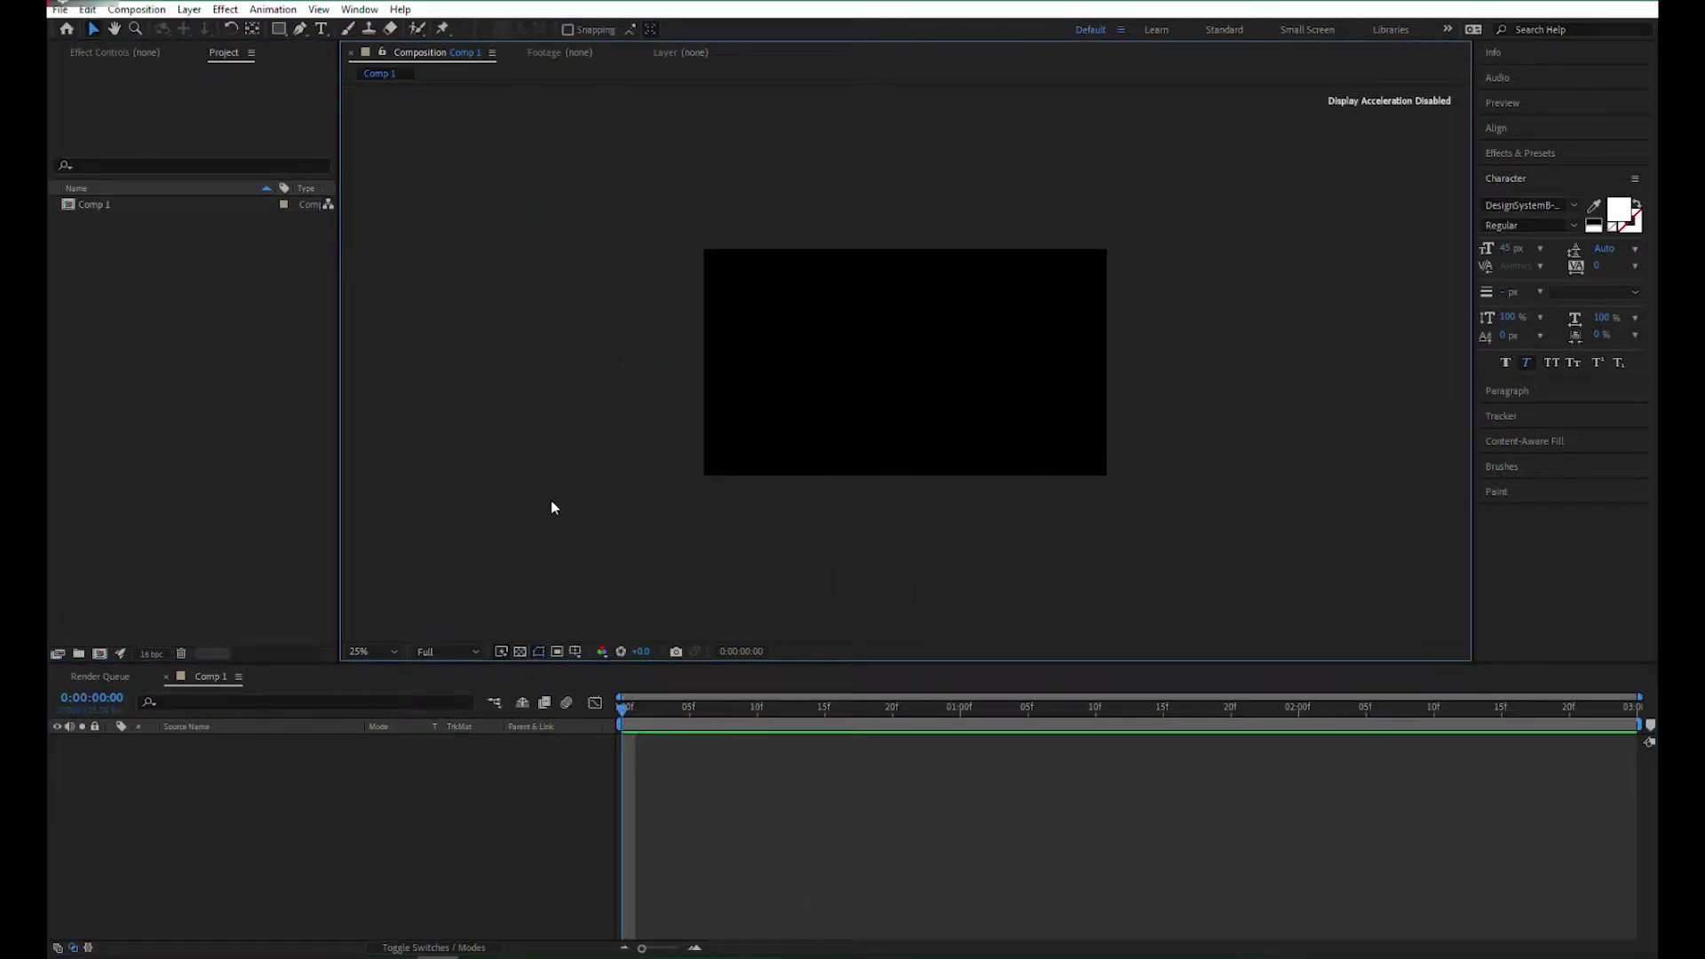
# Add a white solid layer named Speedline to the composition
pyautogui.rightClick(294, 772)
pyautogui.rightClick(502, 458)
pyautogui.rightClick(503, 455)
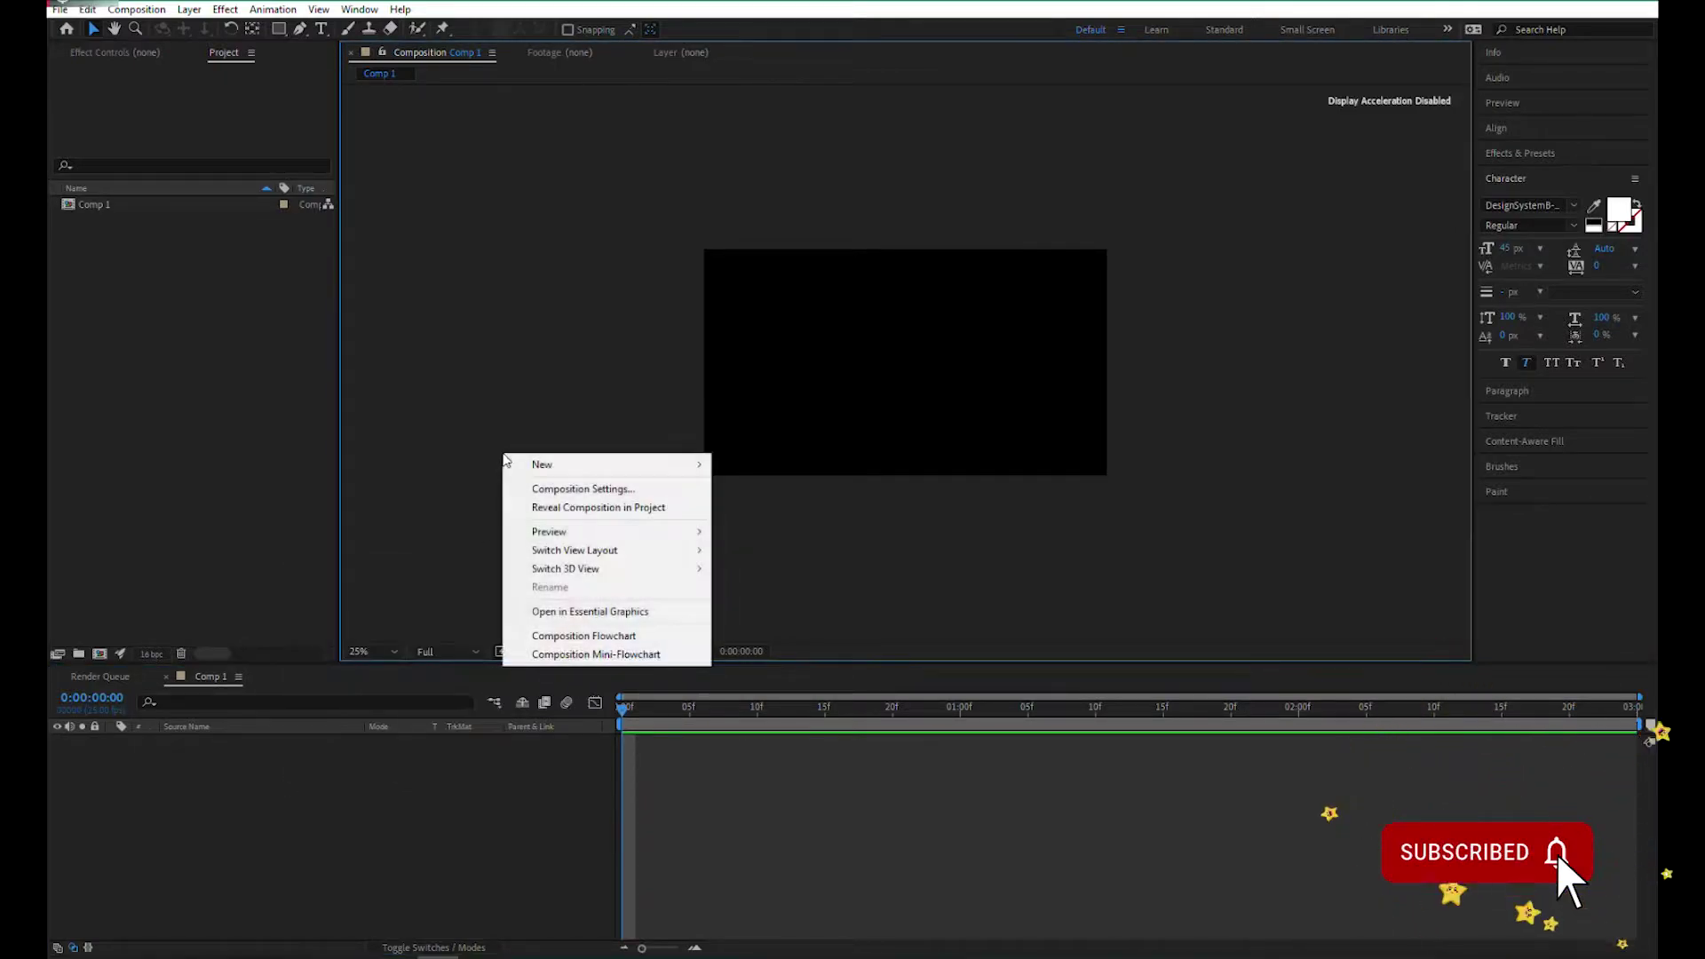
pyautogui.rightClick(667, 311)
pyautogui.moveTo(773, 323)
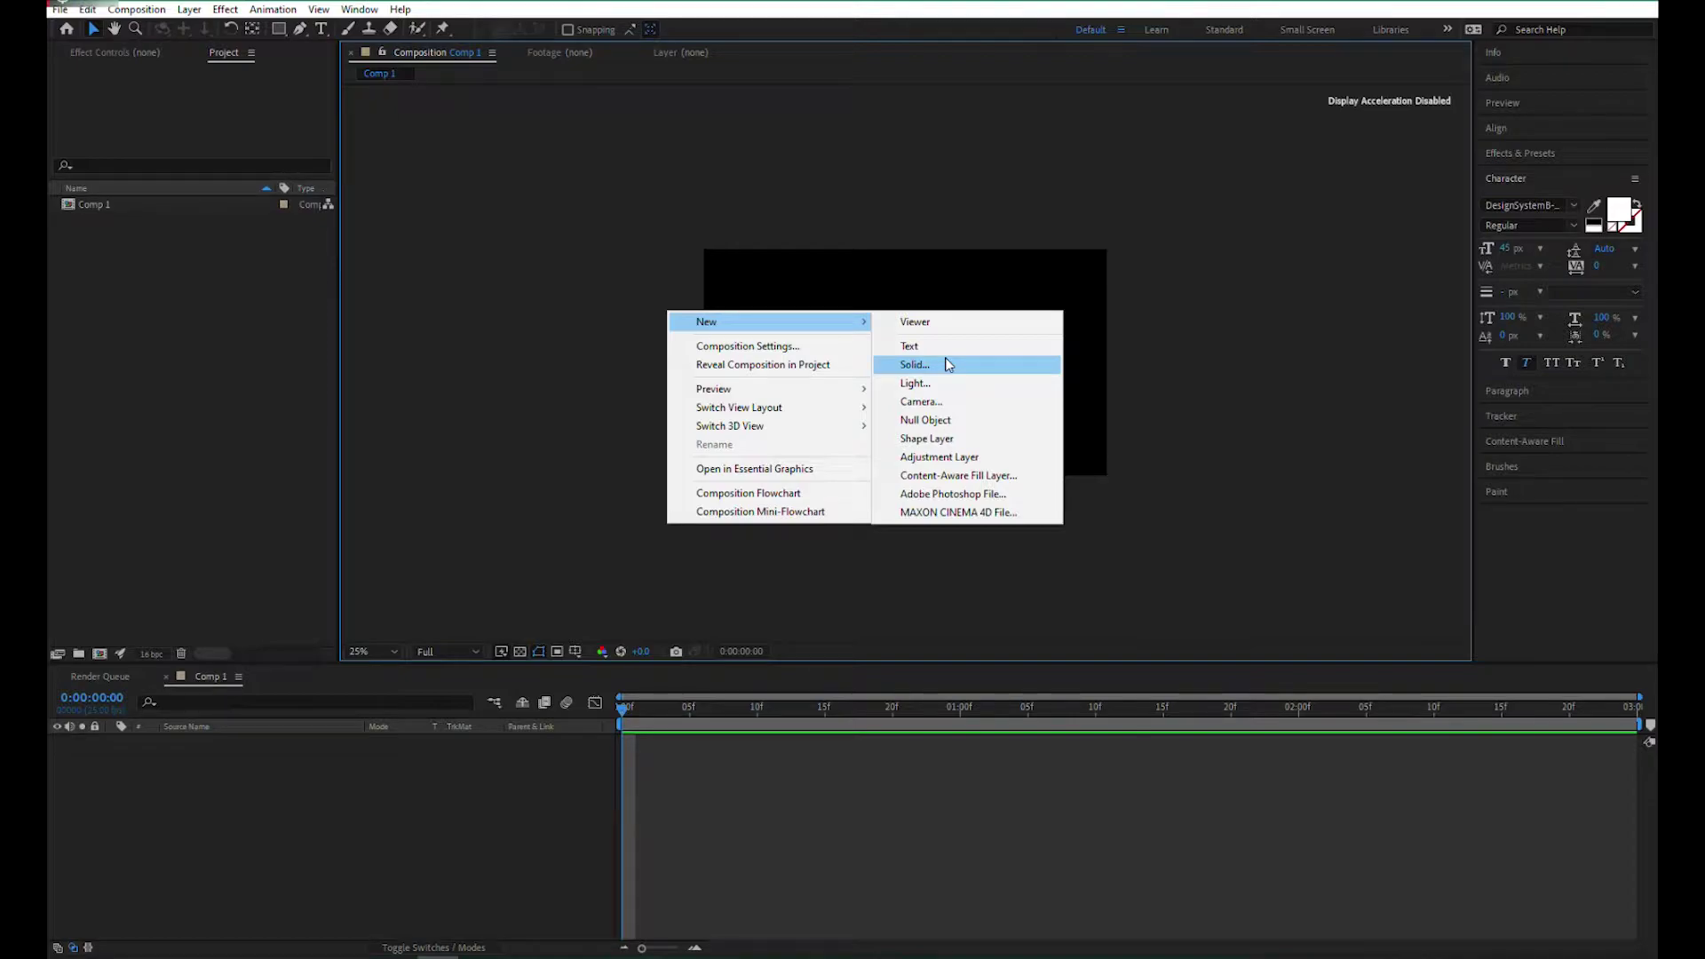
pyautogui.click(914, 364)
pyautogui.click(1076, 631)
pyautogui.moveTo(1076, 630); pyautogui.dragTo(1225, 396)
pyautogui.press('Return')
pyautogui.click(1075, 629)
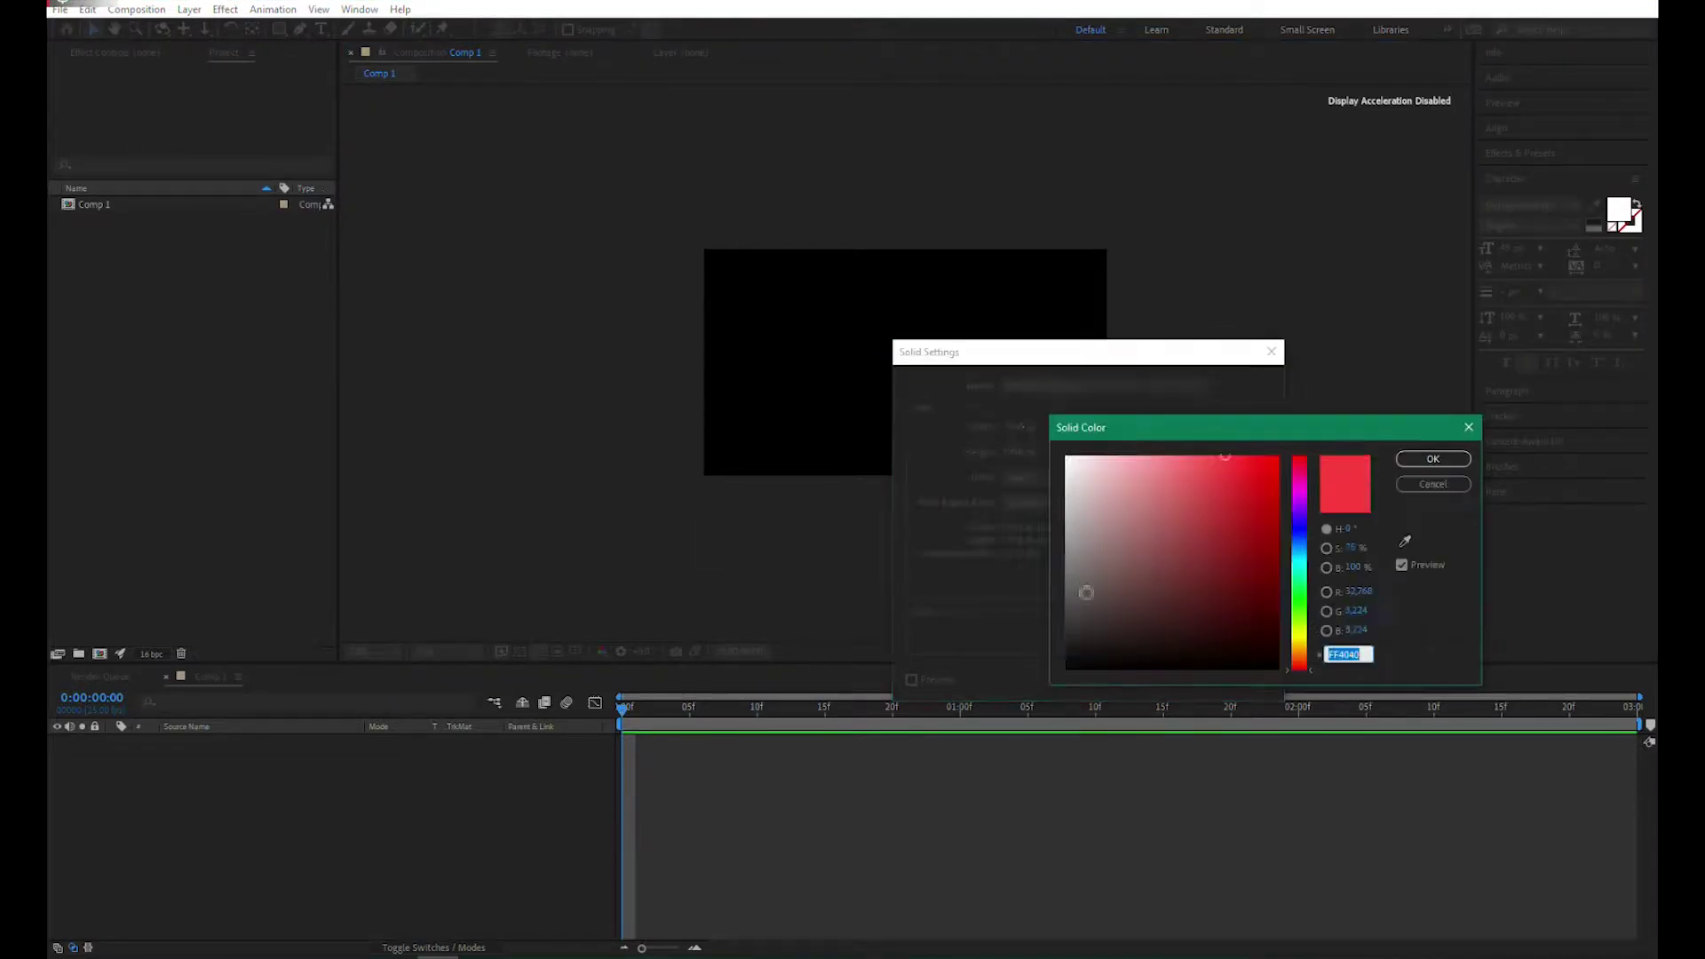
pyautogui.moveTo(1074, 629); pyautogui.dragTo(649, 434)
pyautogui.press('Return')
pyautogui.write('Speedline')
pyautogui.press('Return')
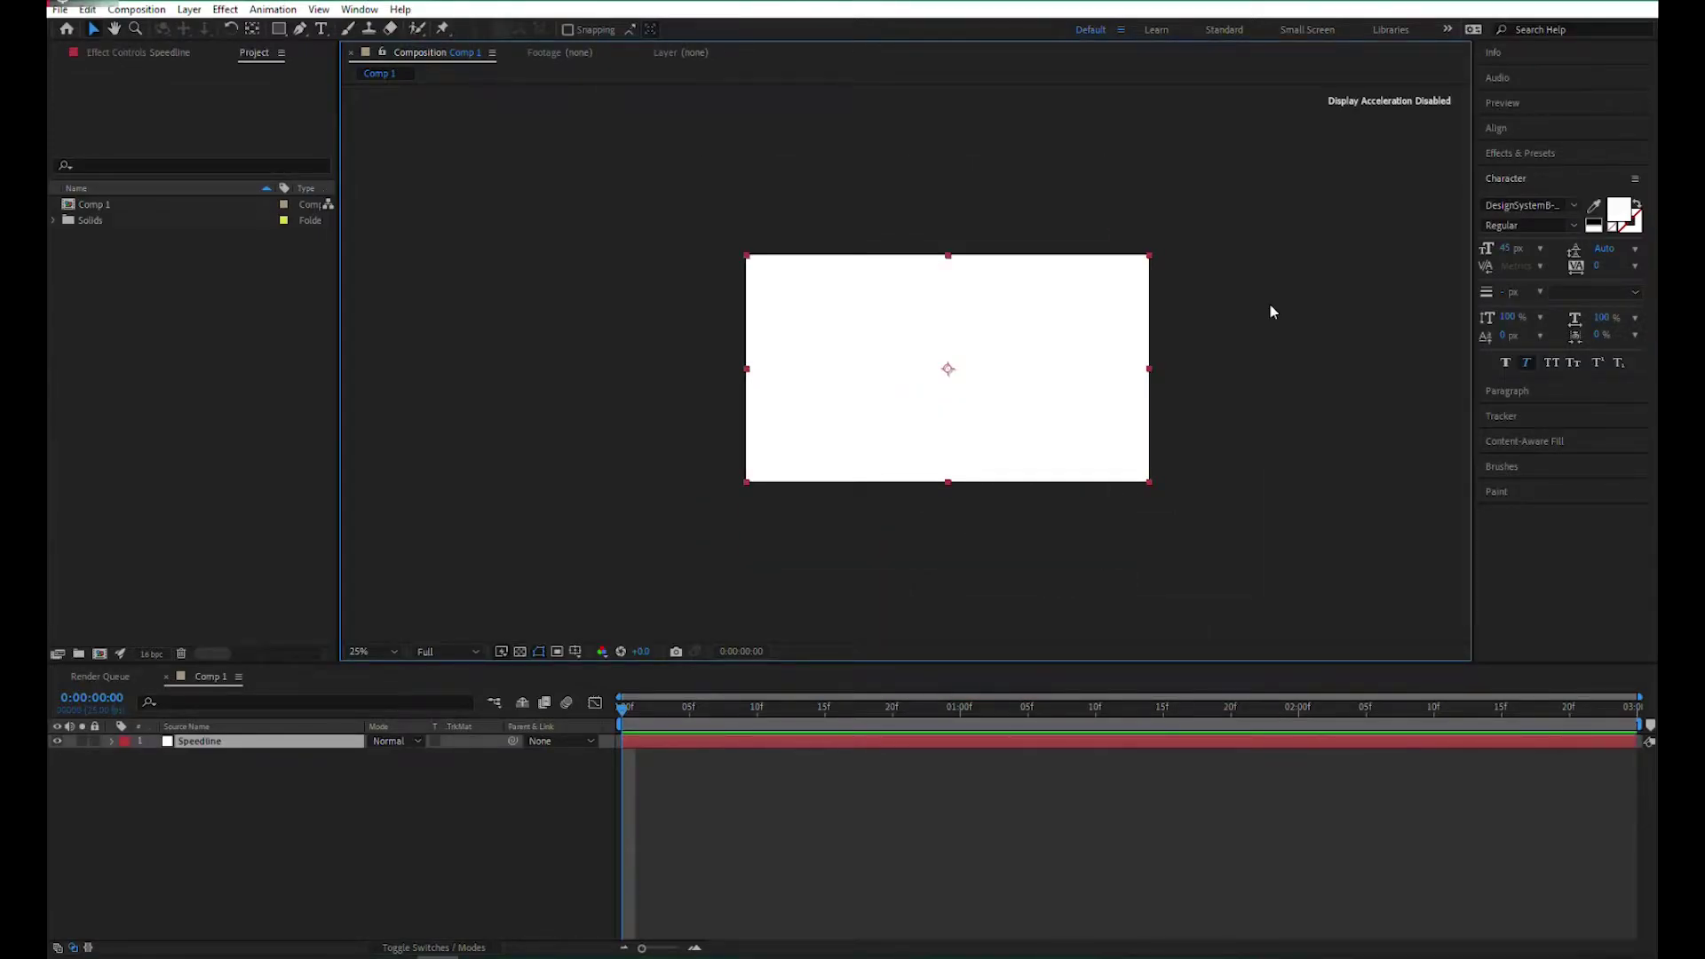
# Apply the Fractal Noise effect to the Speedline layer with Contrast at 166 and Brightness at -63
pyautogui.click(1533, 156)
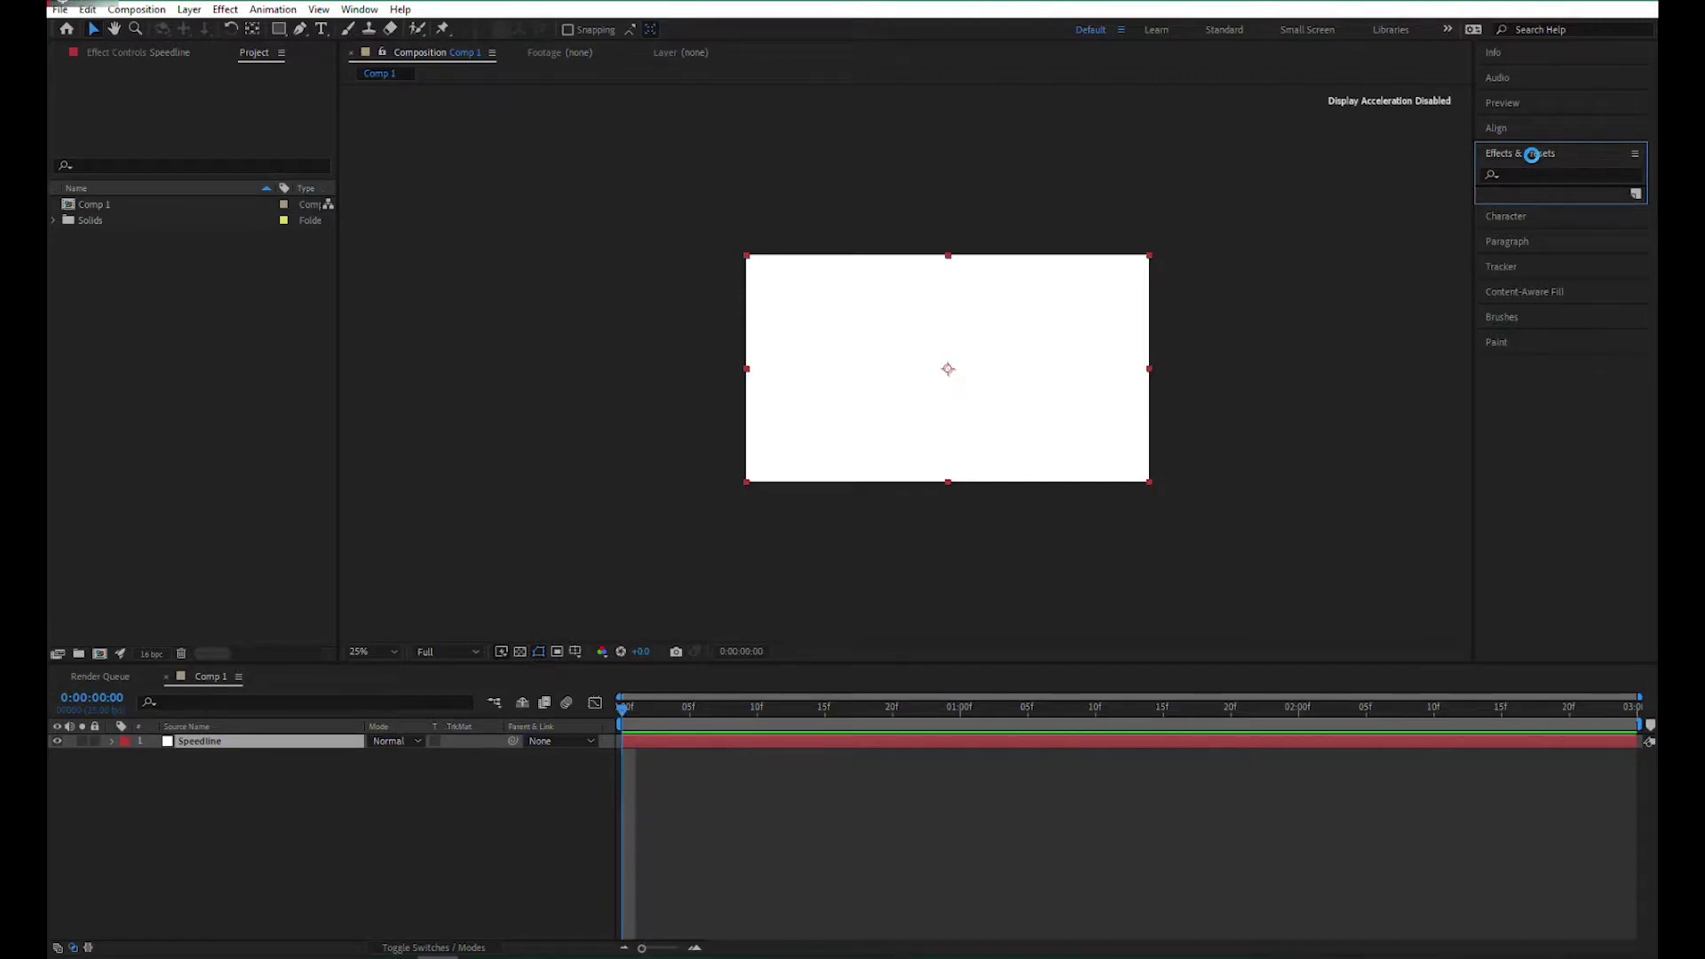
pyautogui.click(1533, 175)
pyautogui.write('fractal')
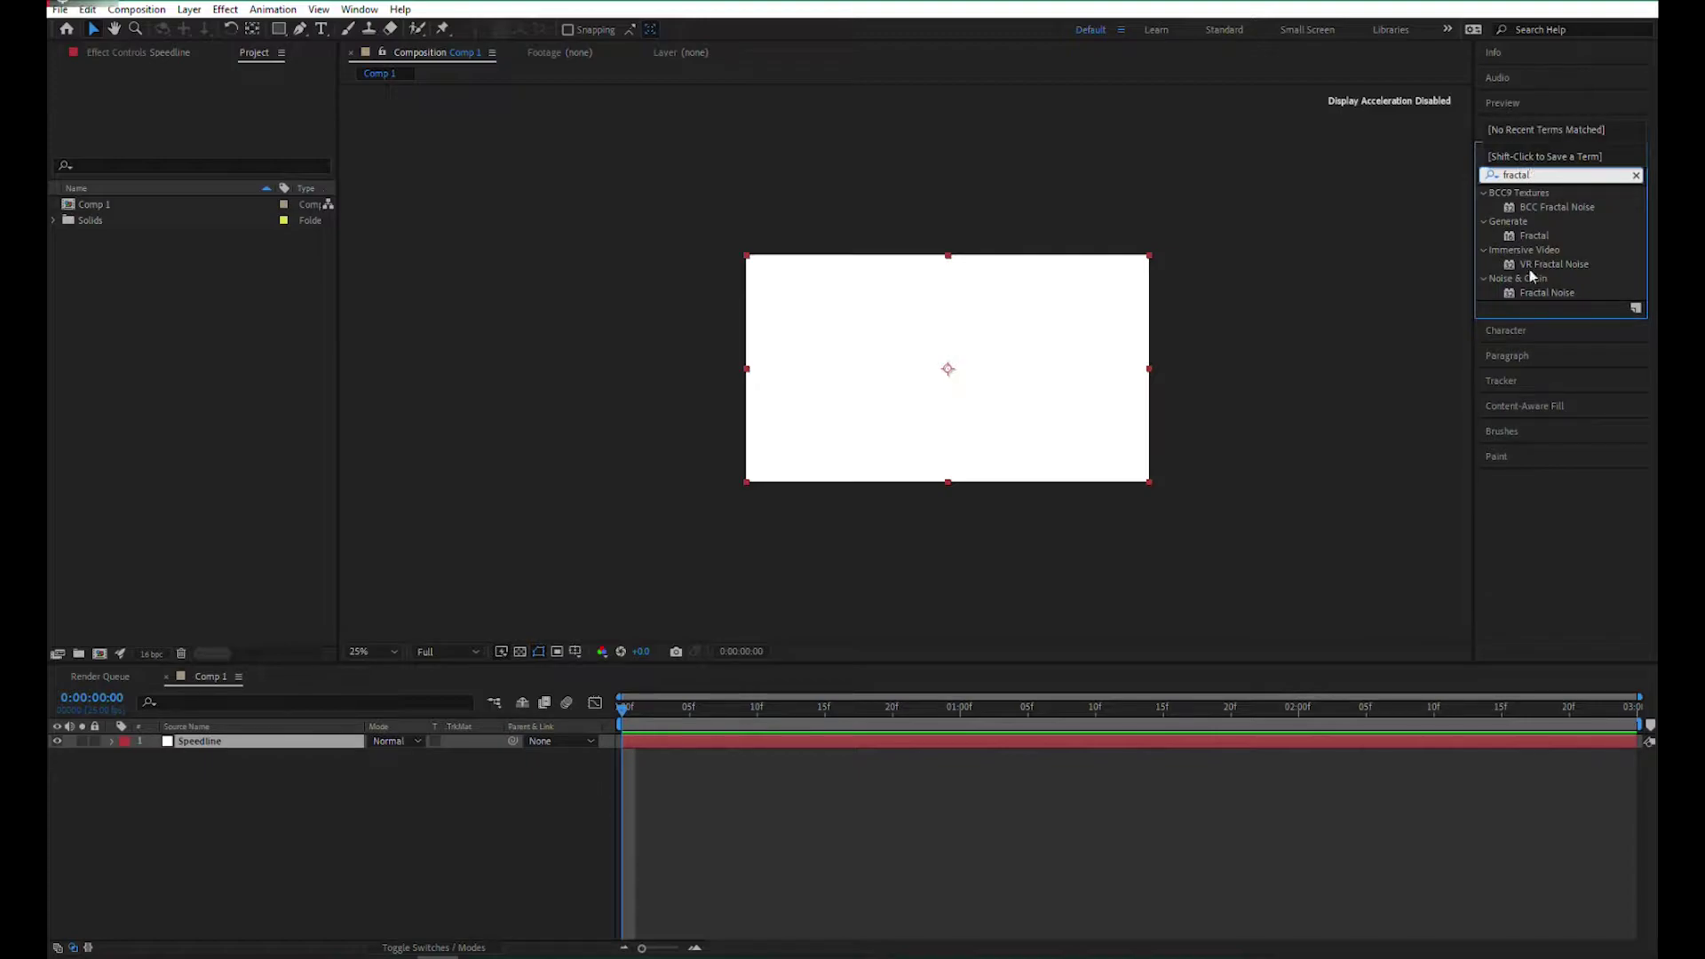
pyautogui.doubleClick(1542, 294)
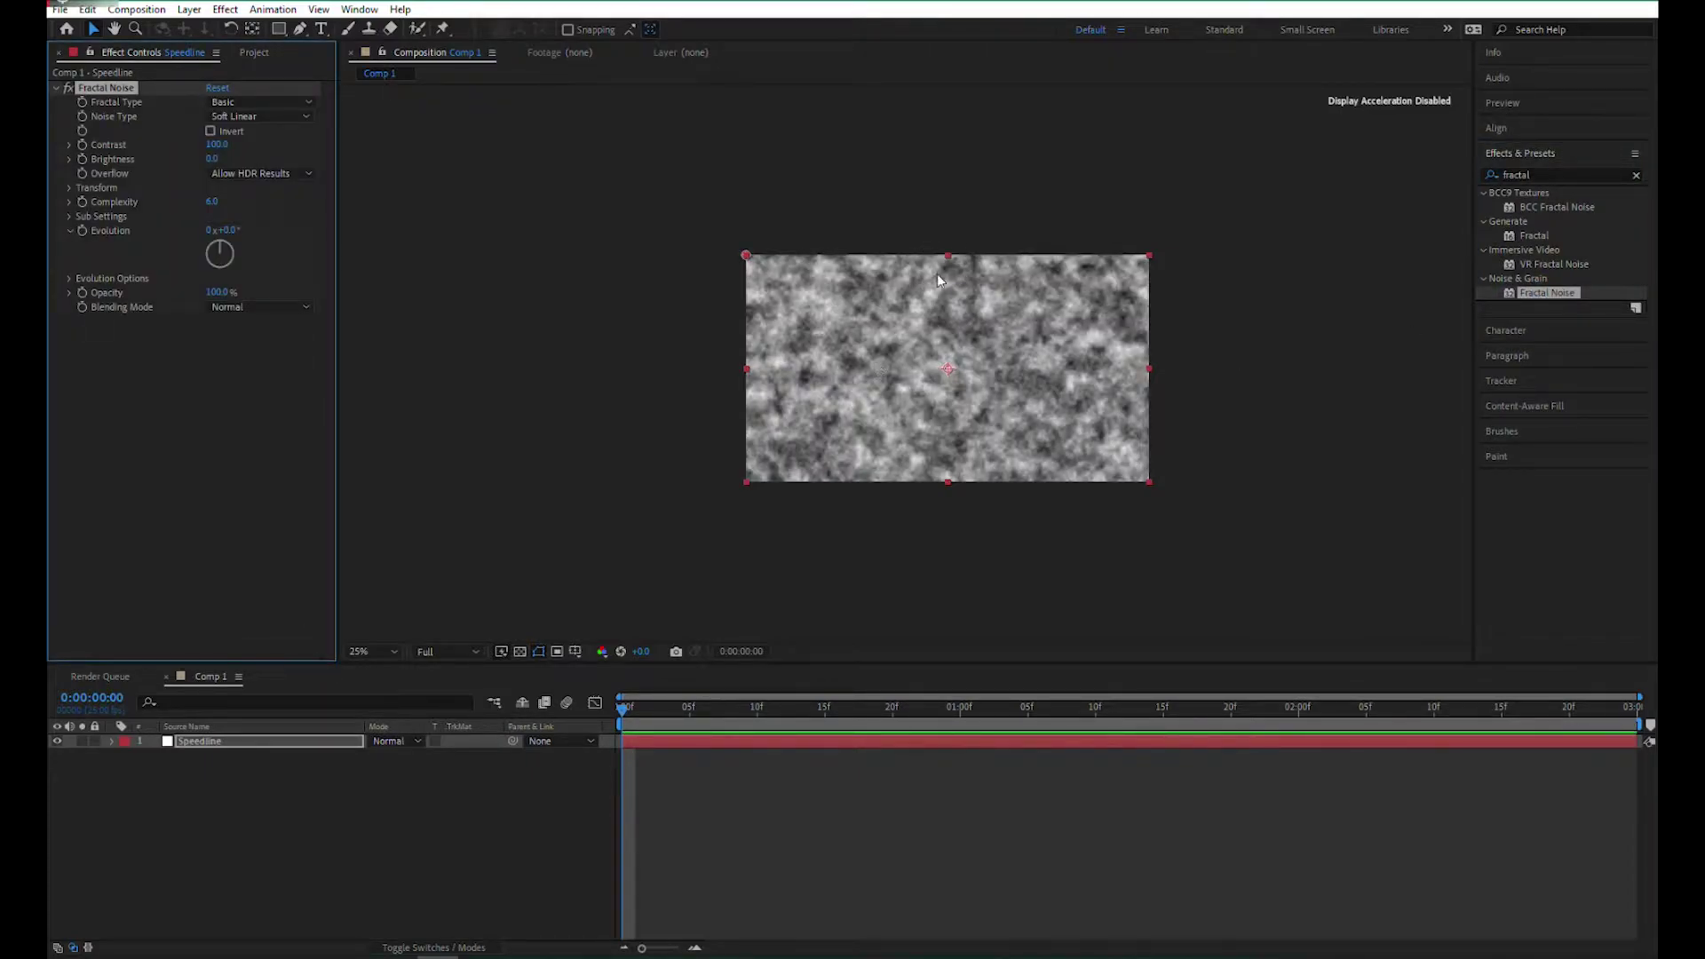
pyautogui.press('.')
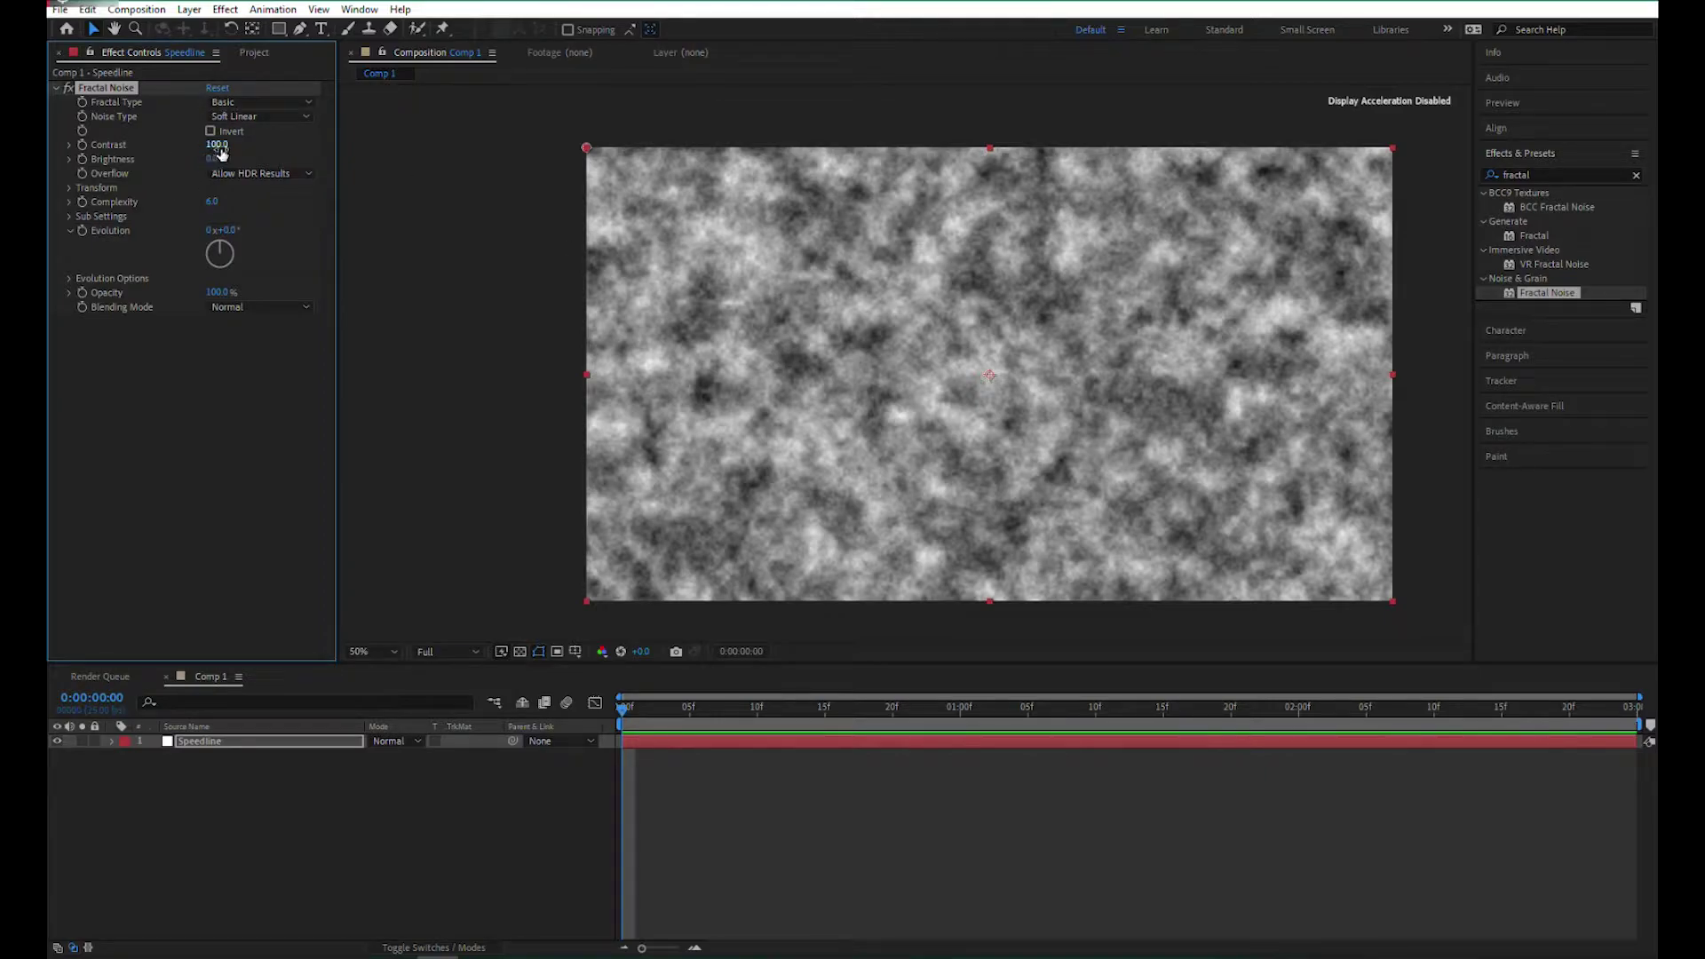
pyautogui.moveTo(217, 144); pyautogui.dragTo(318, 144)
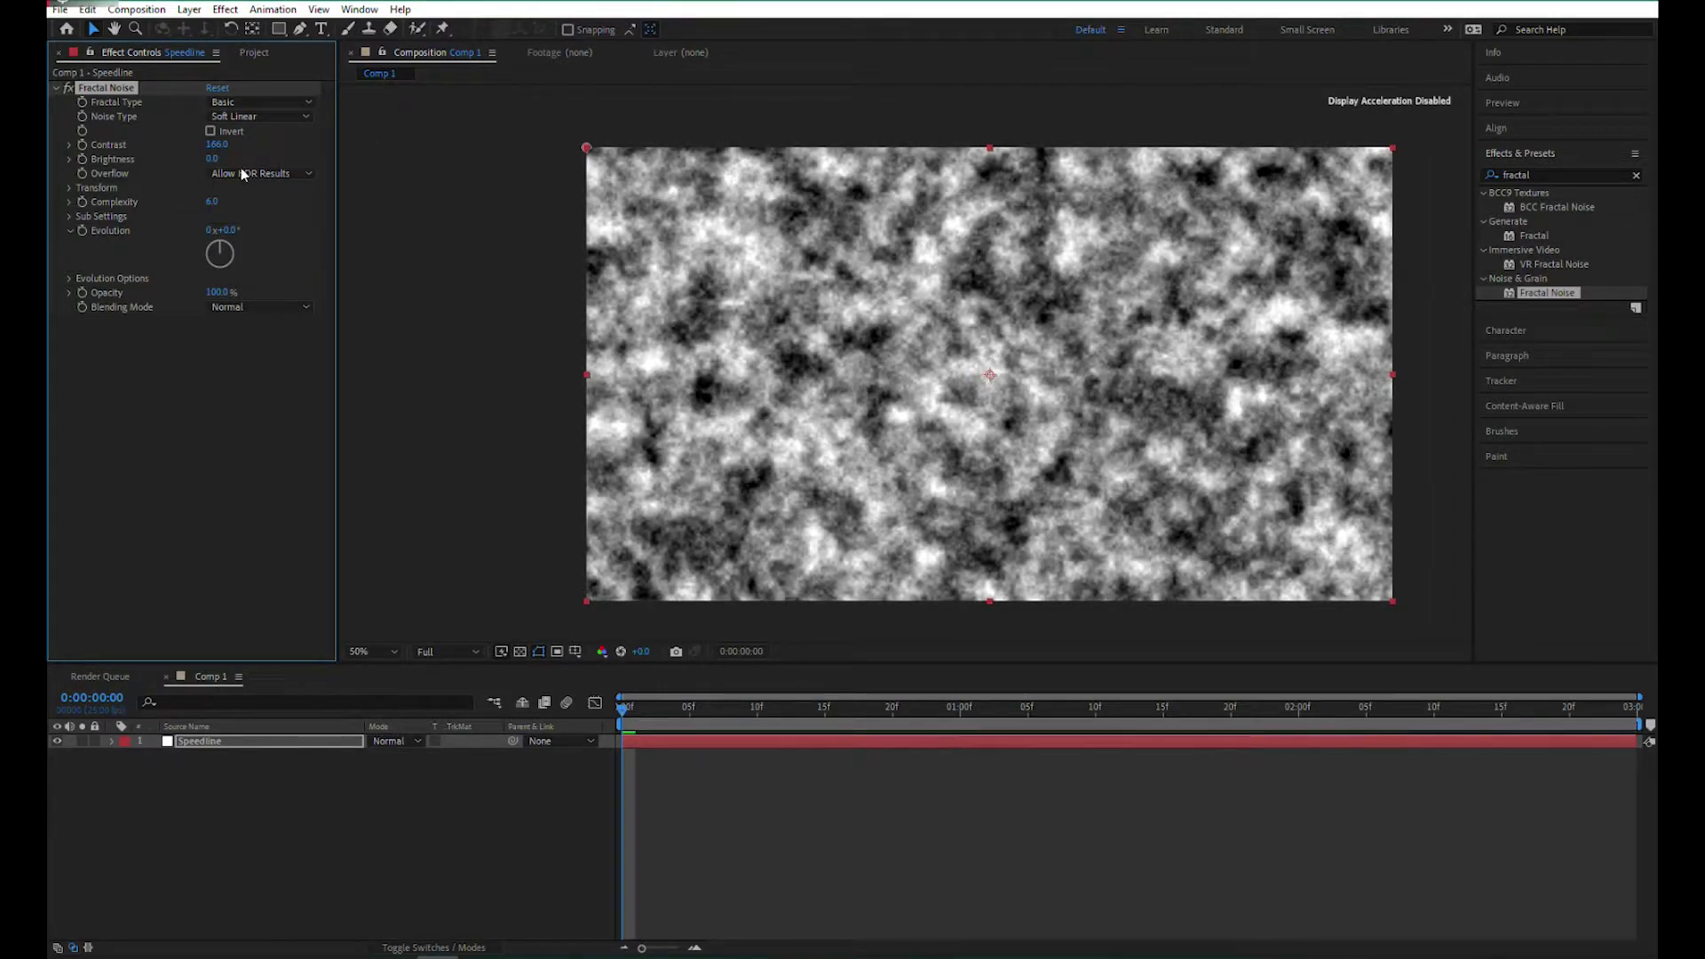
pyautogui.moveTo(213, 159); pyautogui.dragTo(174, 176)
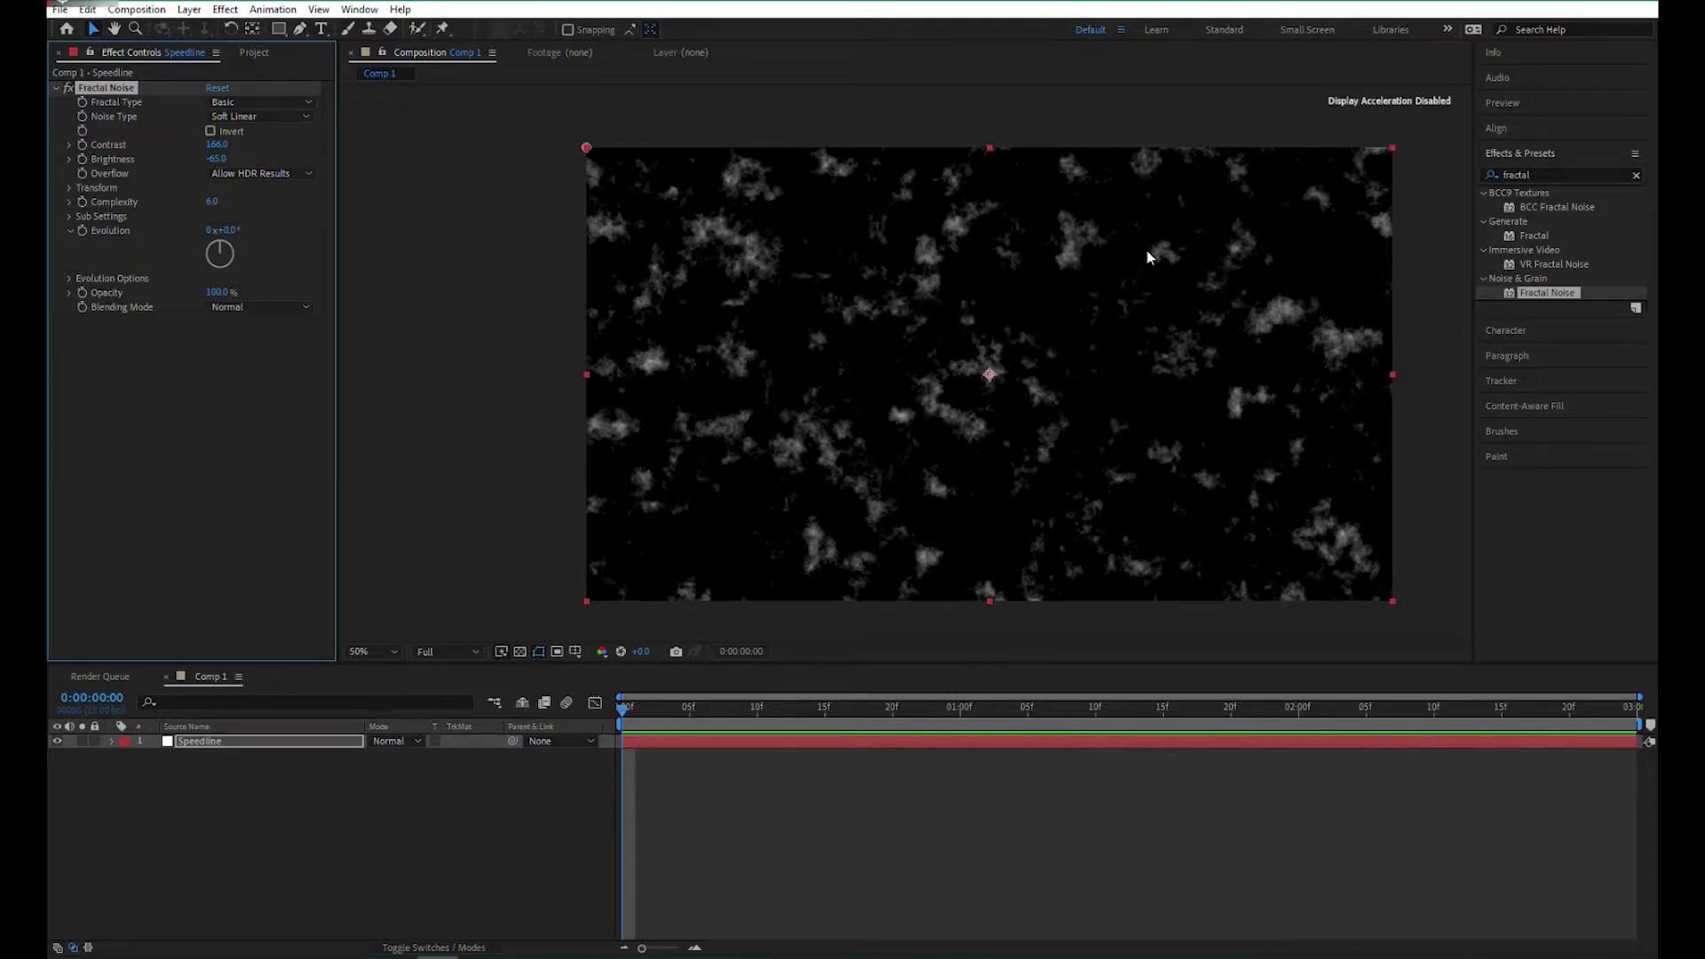
# Turn off Uniform Scaling for the Fractal Noise and stretch its Scale Height to 10000
pyautogui.click(69, 189)
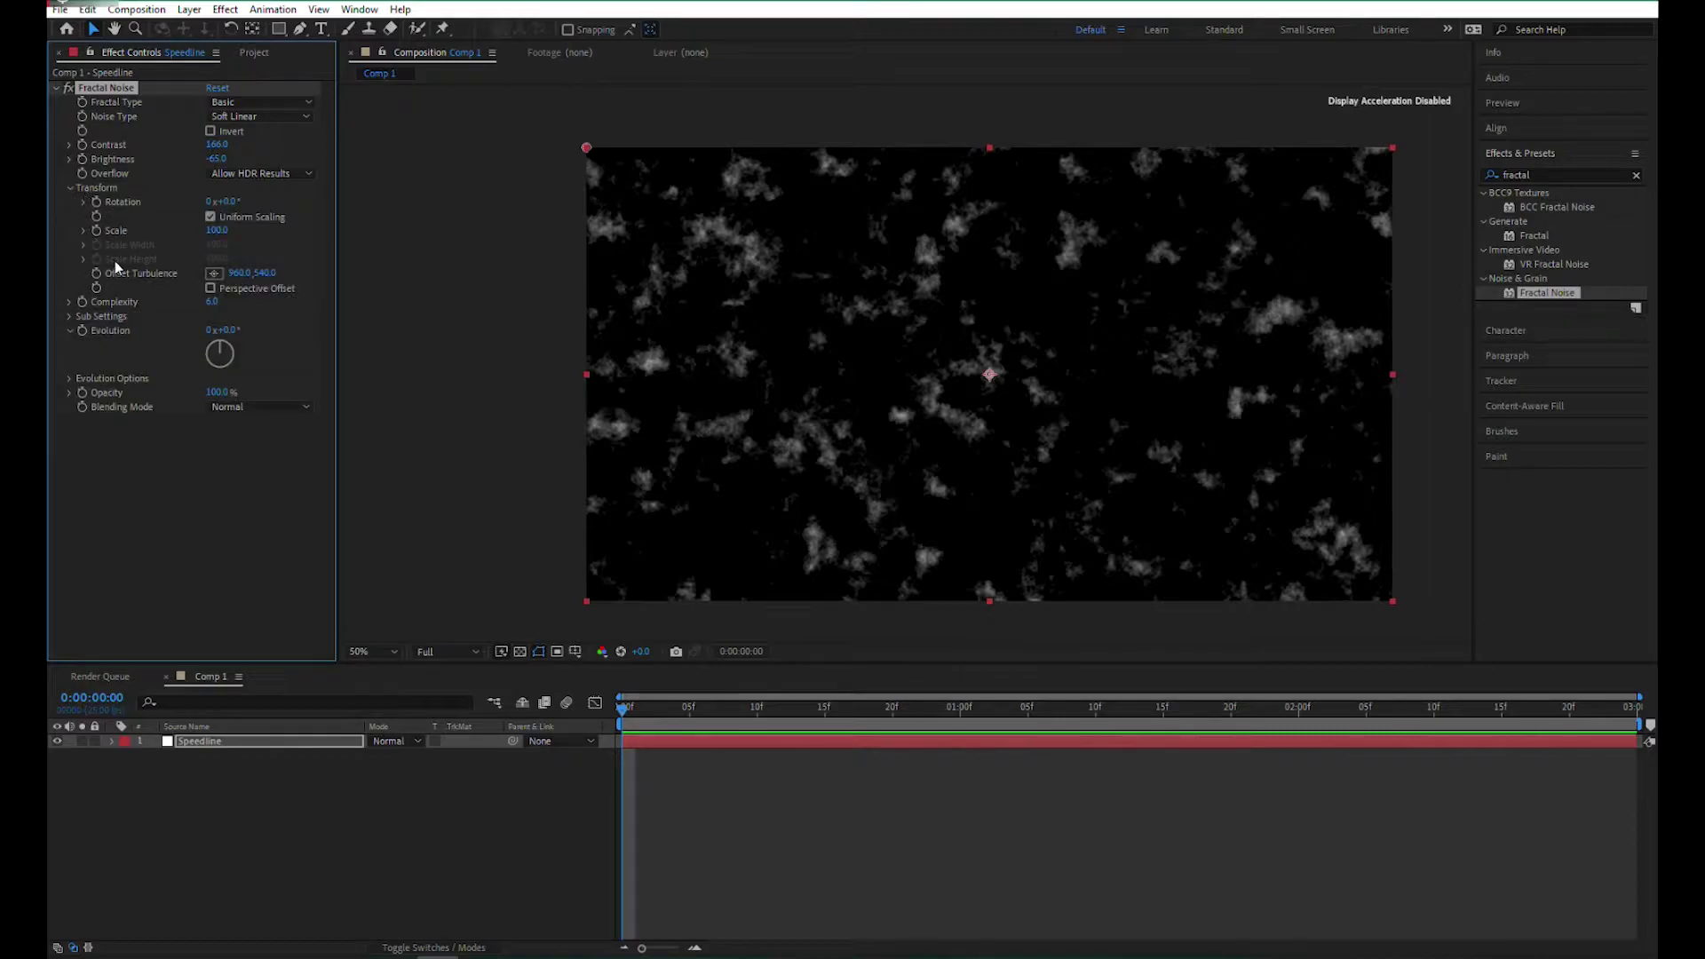
pyautogui.click(211, 217)
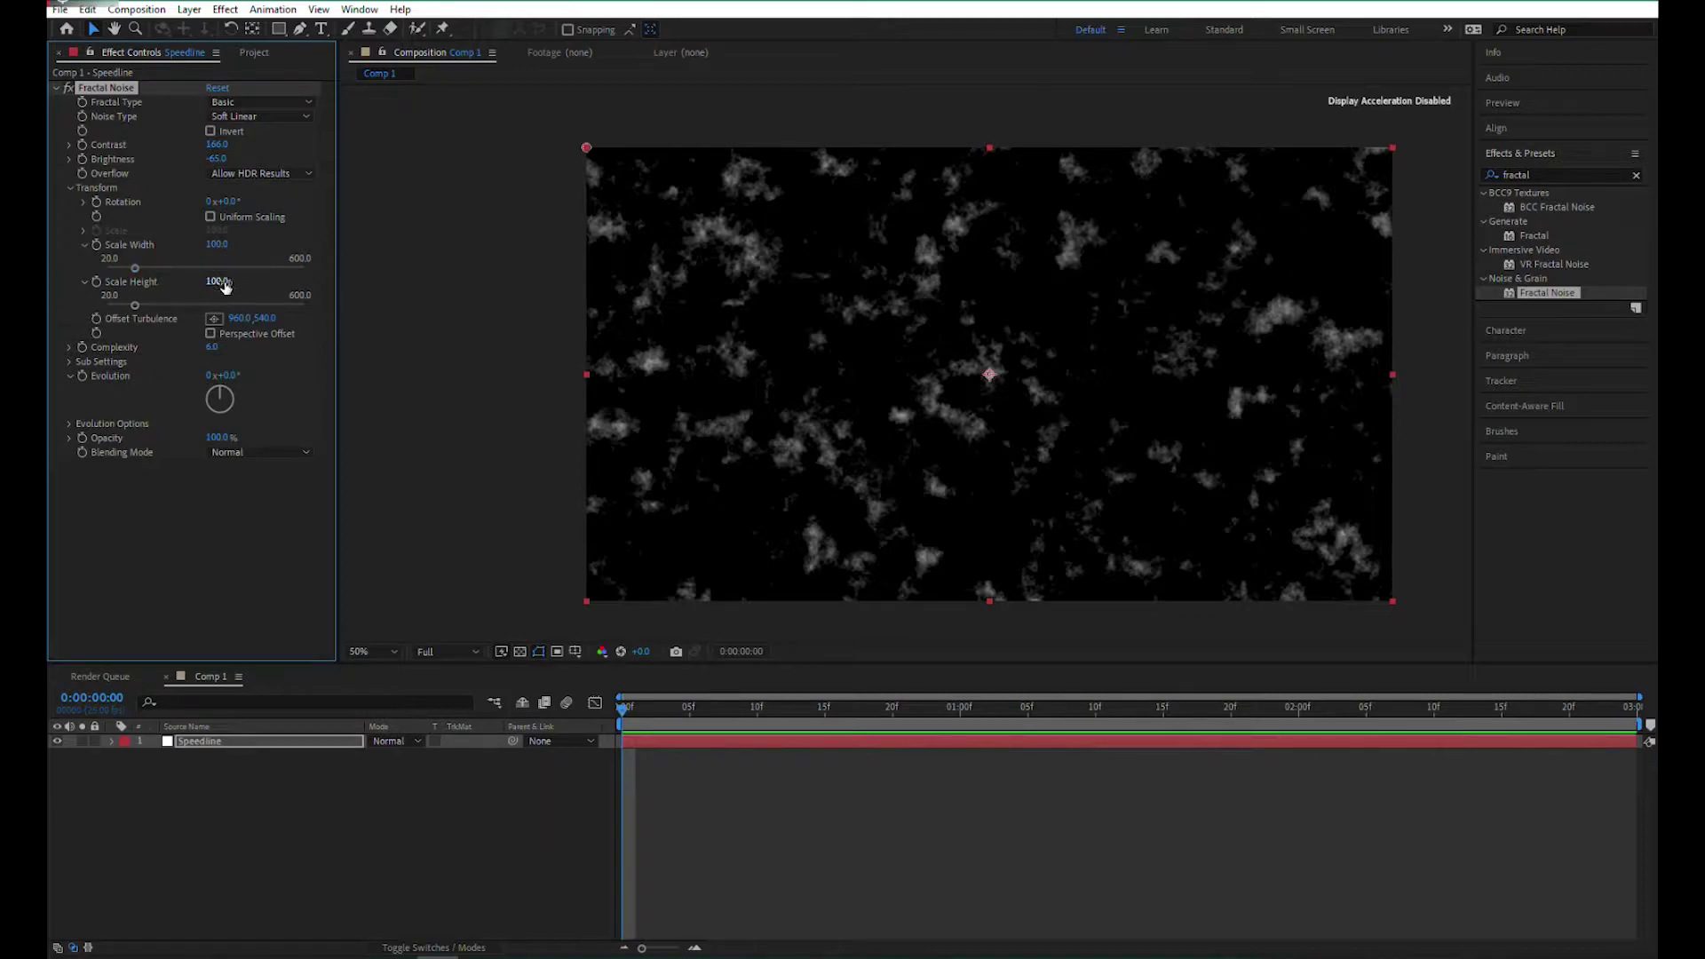
pyautogui.moveTo(218, 288)
pyautogui.mouseDown()
pyautogui.moveTo(643, 282)
pyautogui.moveTo(1177, 333)
pyautogui.moveTo(1420, 329)
pyautogui.moveTo(491, 327)
pyautogui.moveTo(423, 275)
pyautogui.moveTo(1616, 311)
pyautogui.moveTo(814, 368)
pyautogui.moveTo(936, 286)
pyautogui.mouseUp()
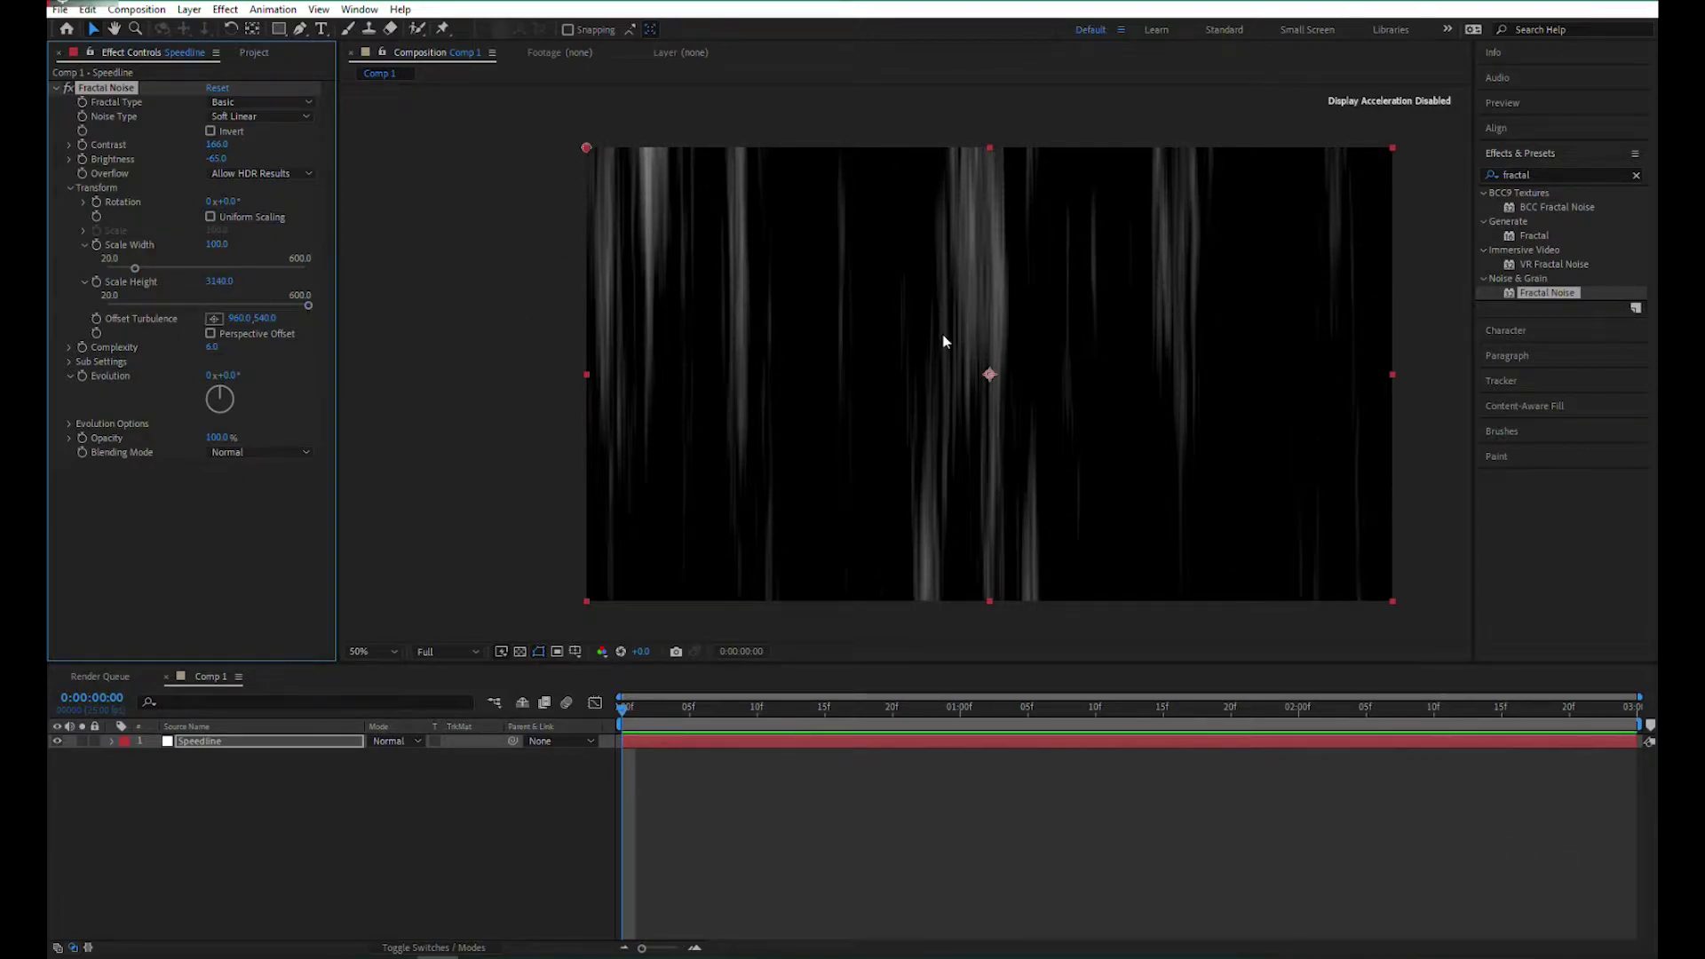
pyautogui.moveTo(218, 280)
pyautogui.mouseDown()
pyautogui.moveTo(1332, 270)
pyautogui.moveTo(263, 248)
pyautogui.moveTo(266, 289)
pyautogui.moveTo(601, 333)
pyautogui.mouseUp()
pyautogui.moveTo(219, 280); pyautogui.dragTo(444, 291)
pyautogui.moveTo(225, 283); pyautogui.dragTo(1224, 321)
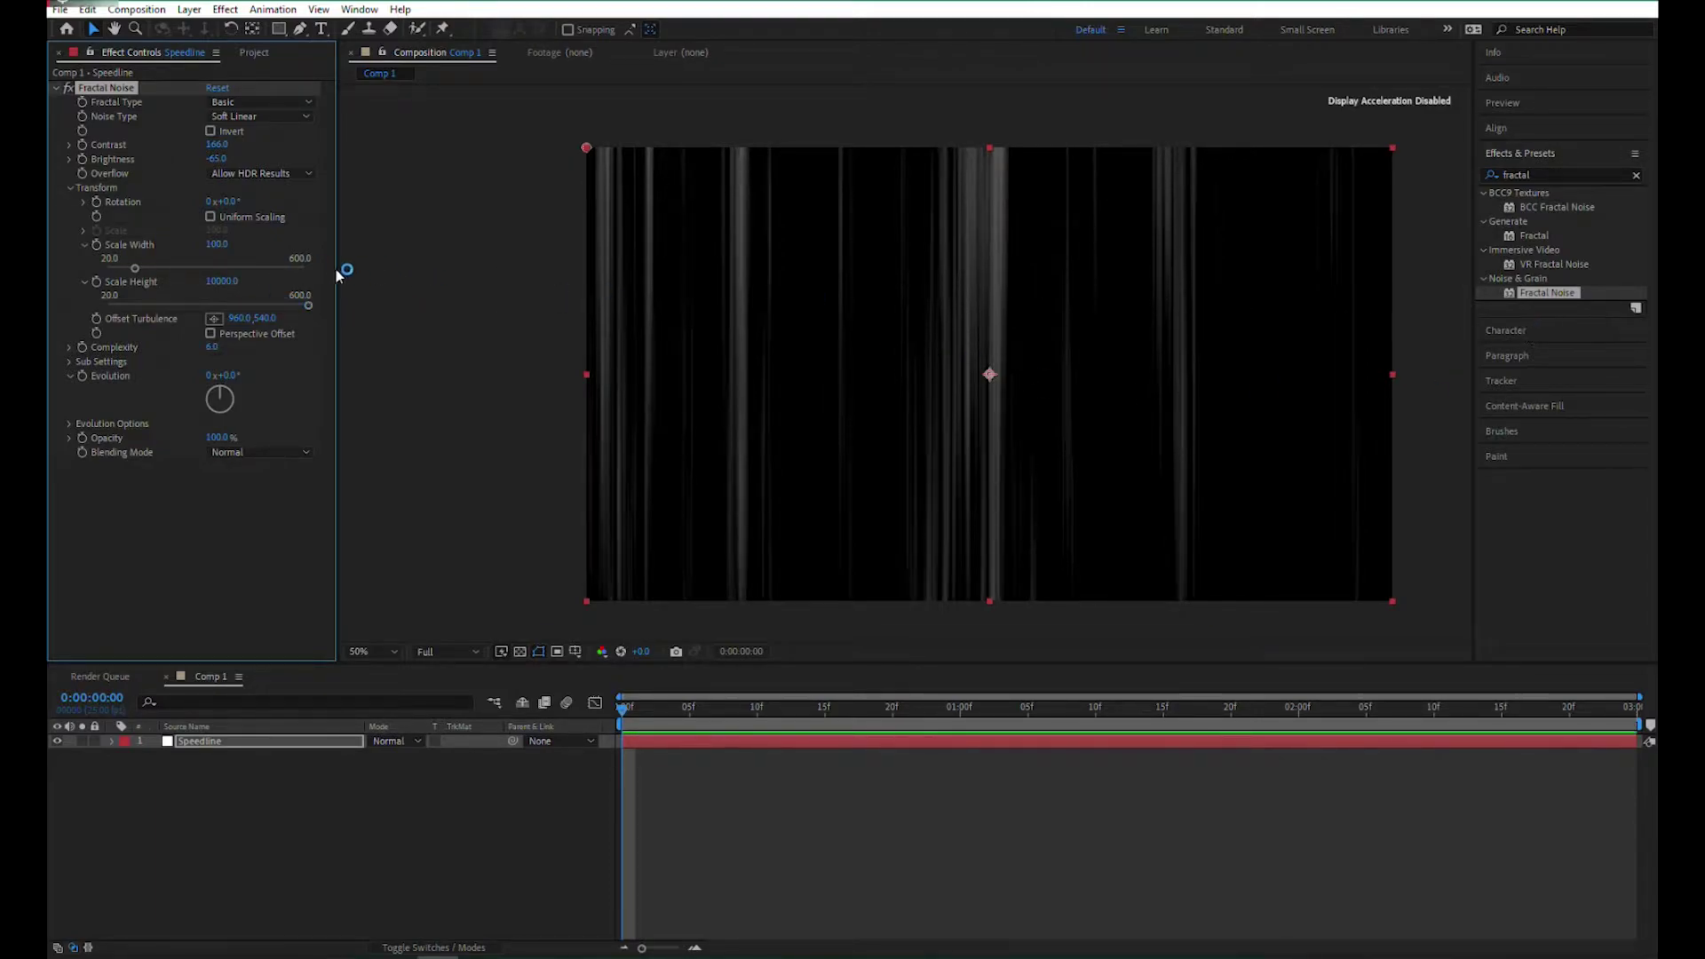
# Thin the noise streaks with Scale Width at 34, Contrast at 181 and Brightness at -73
pyautogui.moveTo(221, 246)
pyautogui.mouseDown()
pyautogui.moveTo(354, 244)
pyautogui.moveTo(231, 302)
pyautogui.mouseUp()
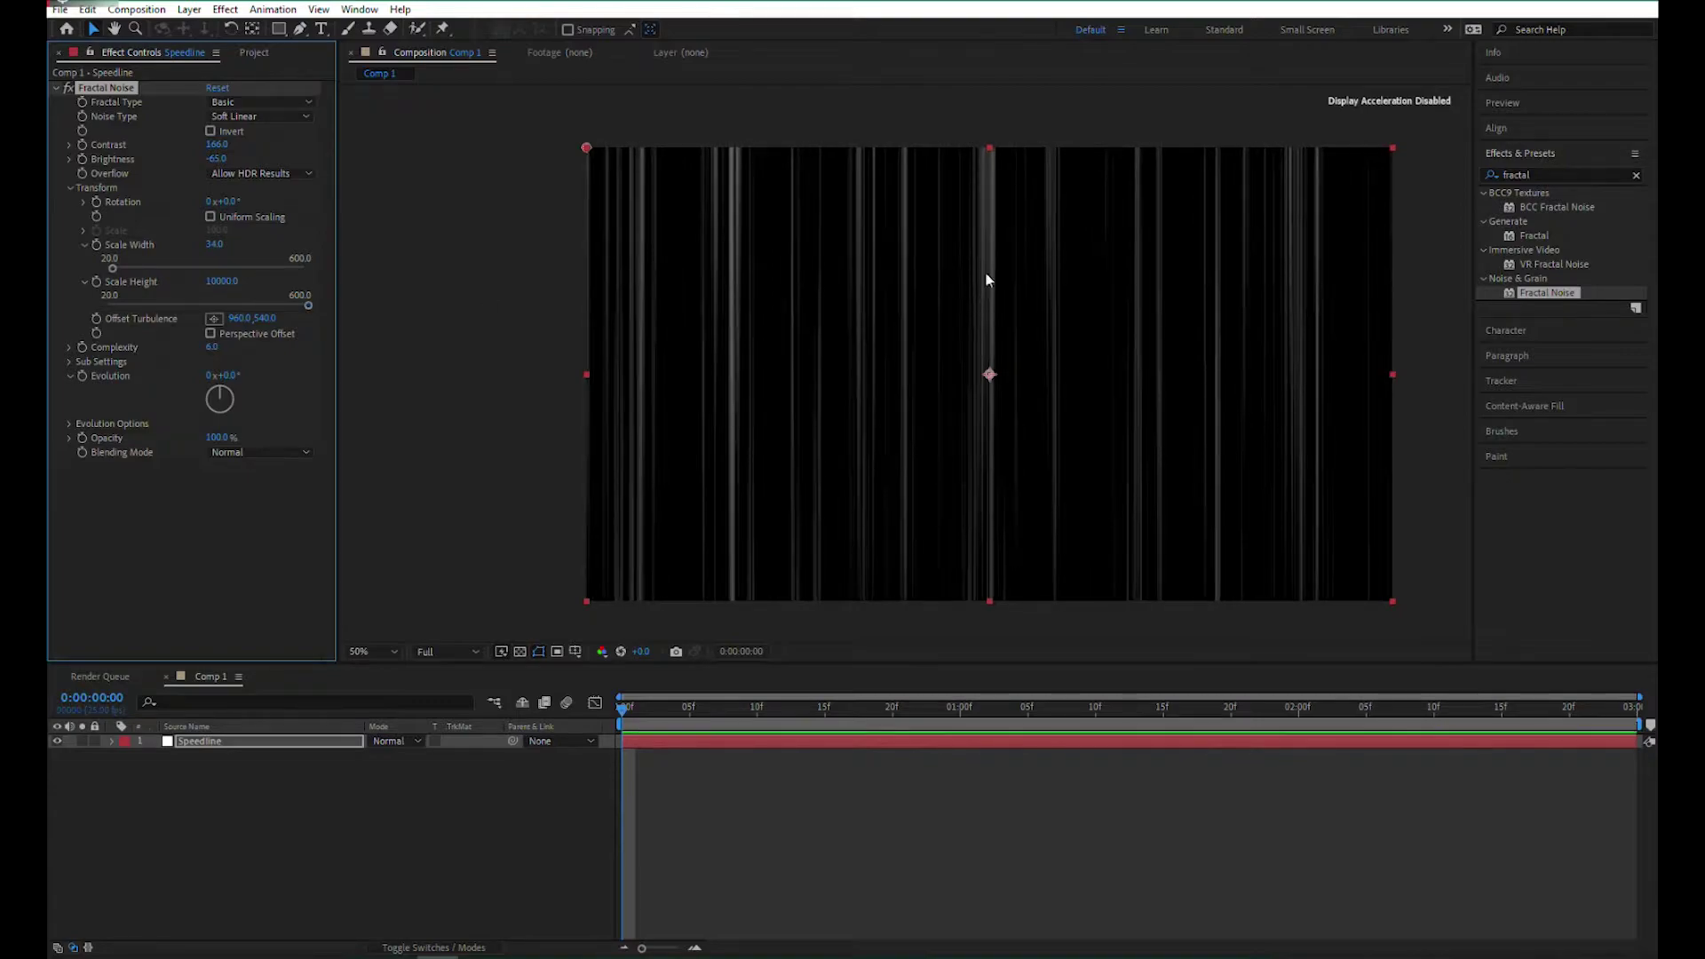
pyautogui.moveTo(218, 144)
pyautogui.mouseDown()
pyautogui.moveTo(237, 148)
pyautogui.moveTo(213, 162)
pyautogui.mouseUp()
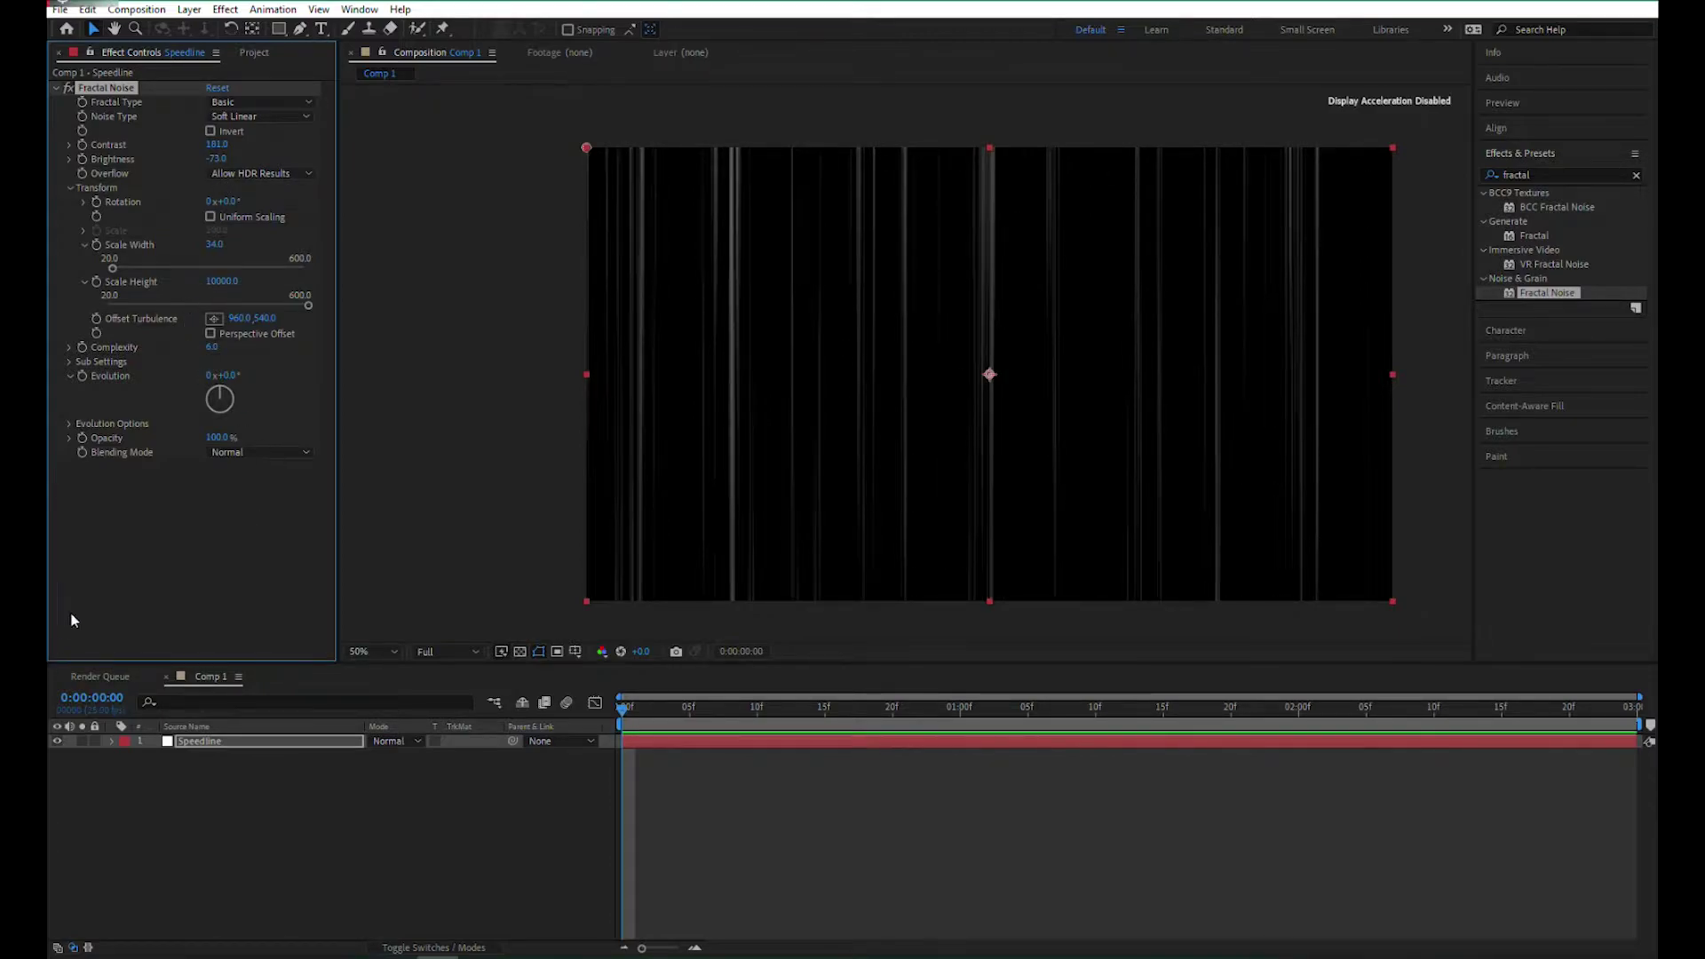
# Add the expression time*800 to the Evolution property of the Fractal Noise
pyautogui.keyDown('alt'); pyautogui.click(82, 378); pyautogui.keyUp('alt')
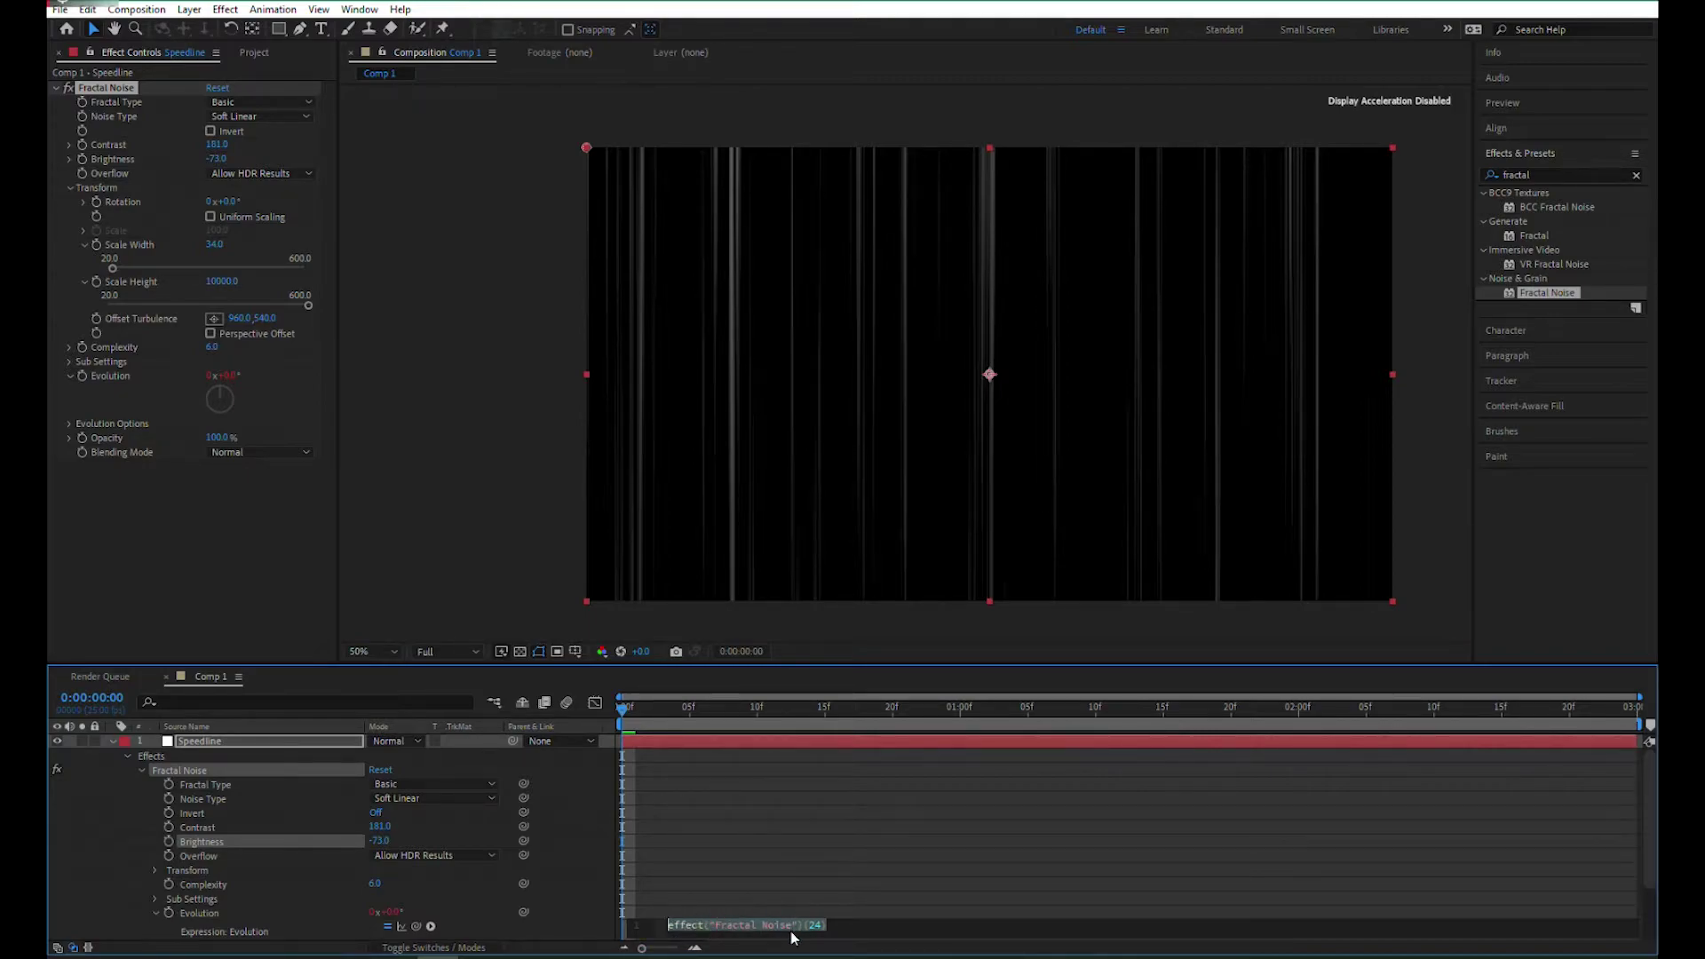
pyautogui.write('ti')
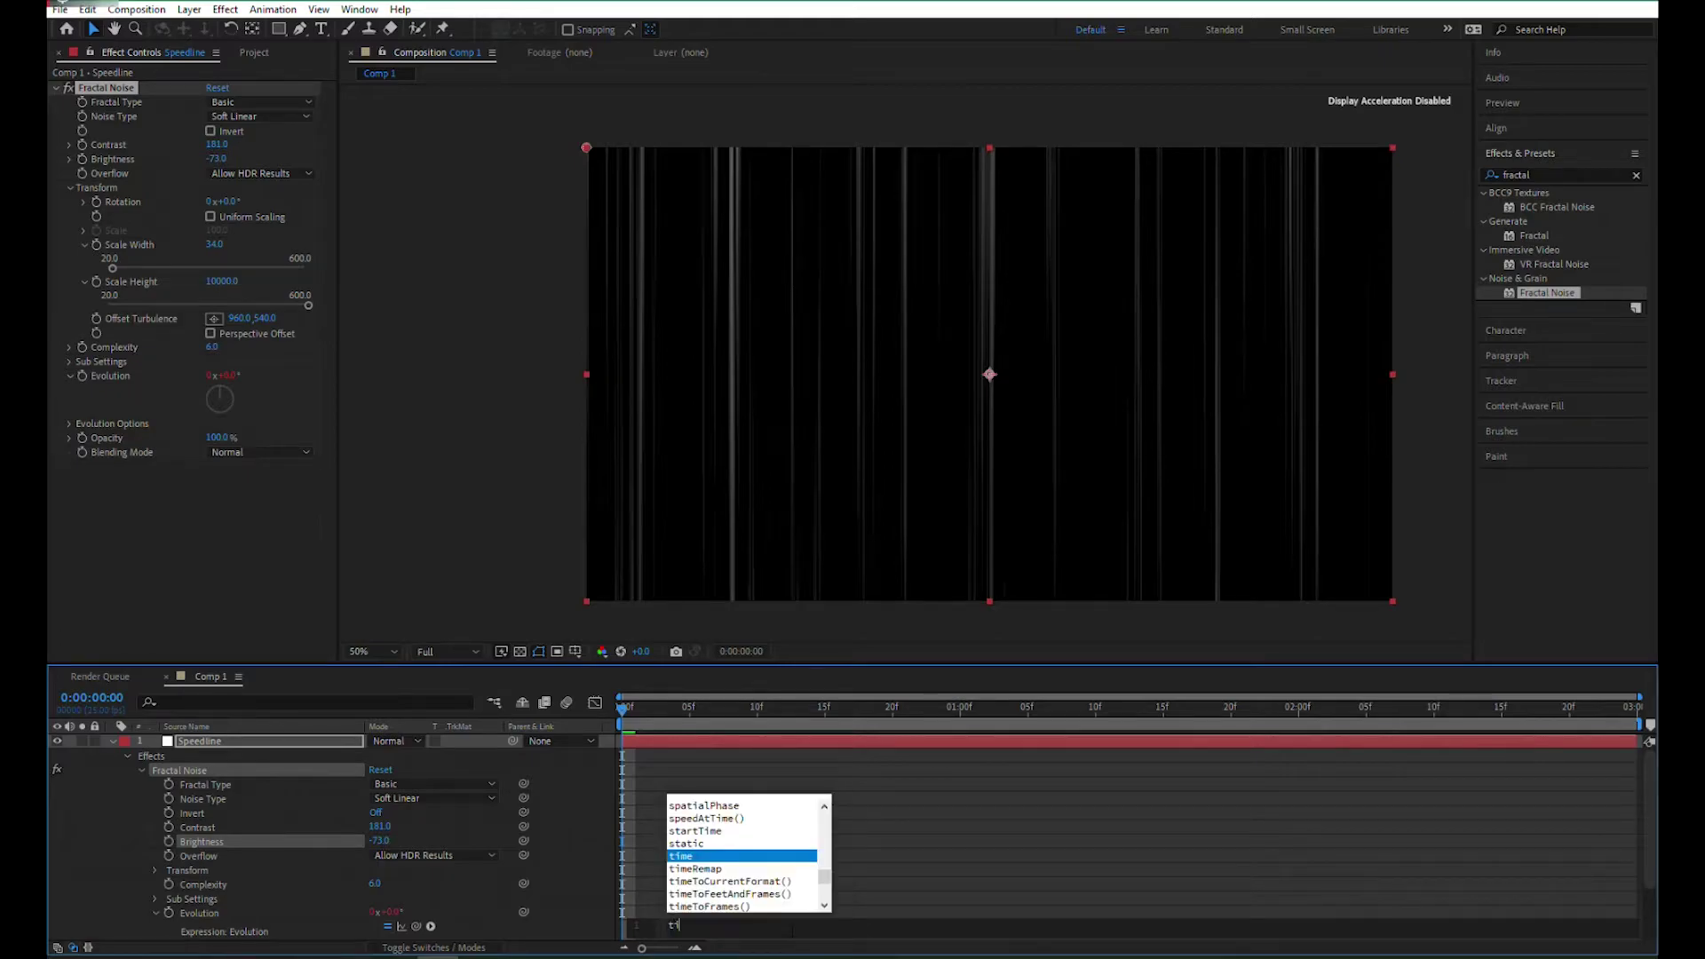
pyautogui.write('me')
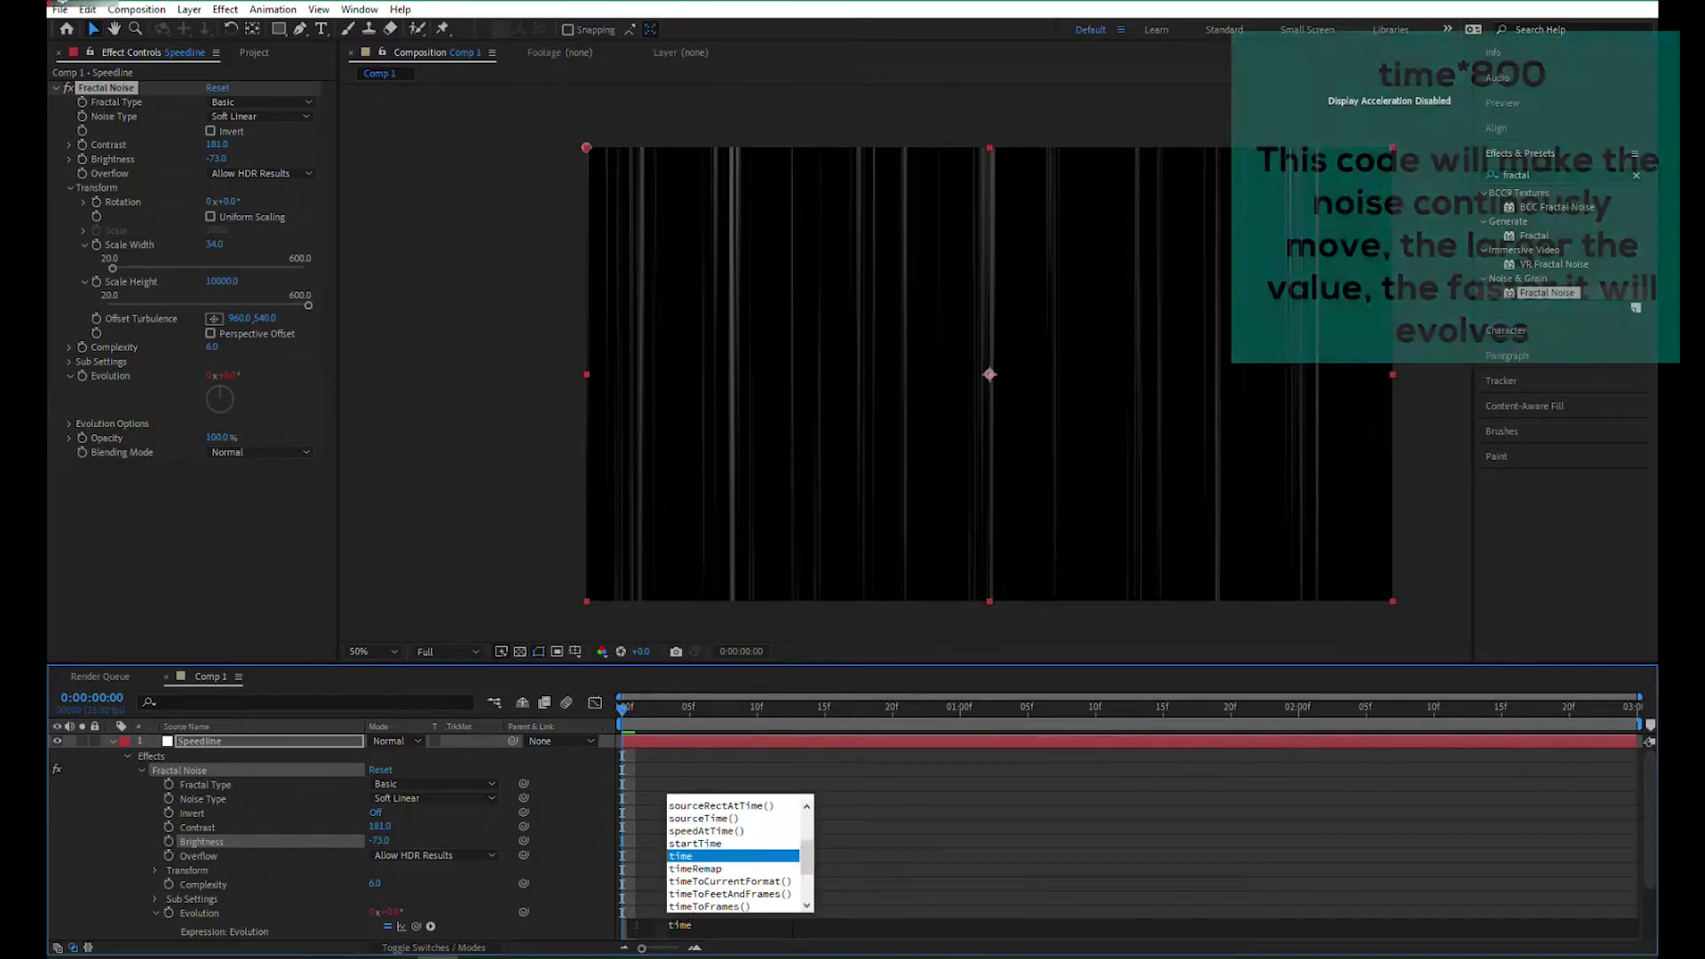
pyautogui.write('*')
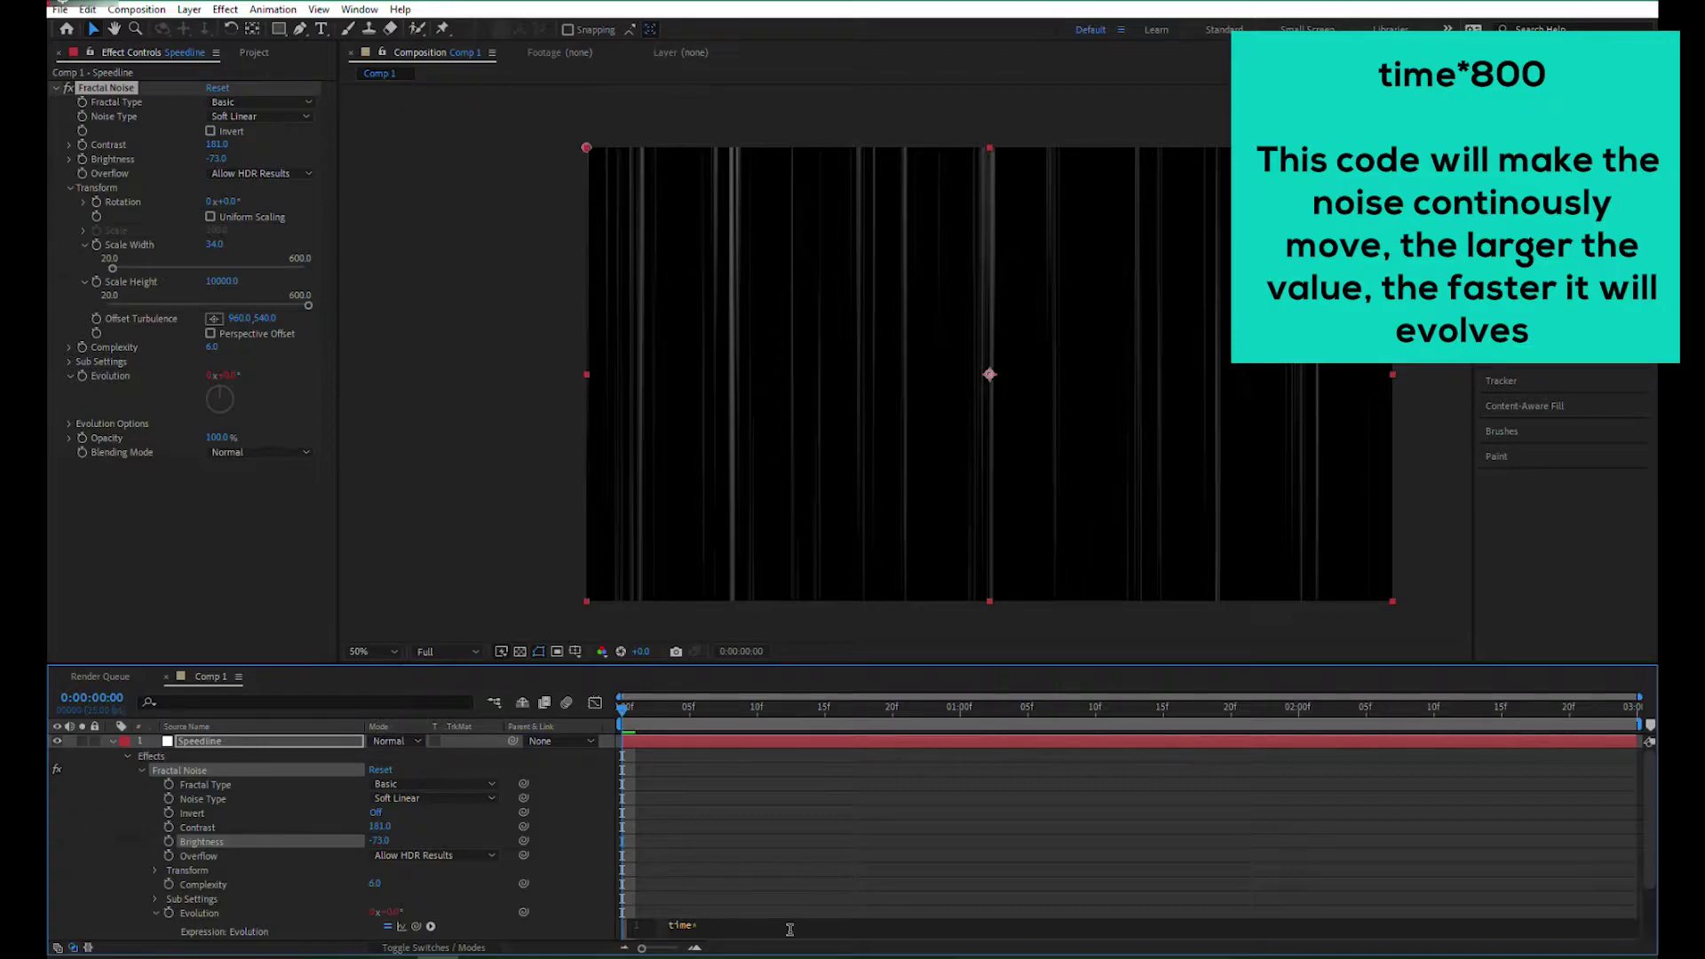
pyautogui.write('800')
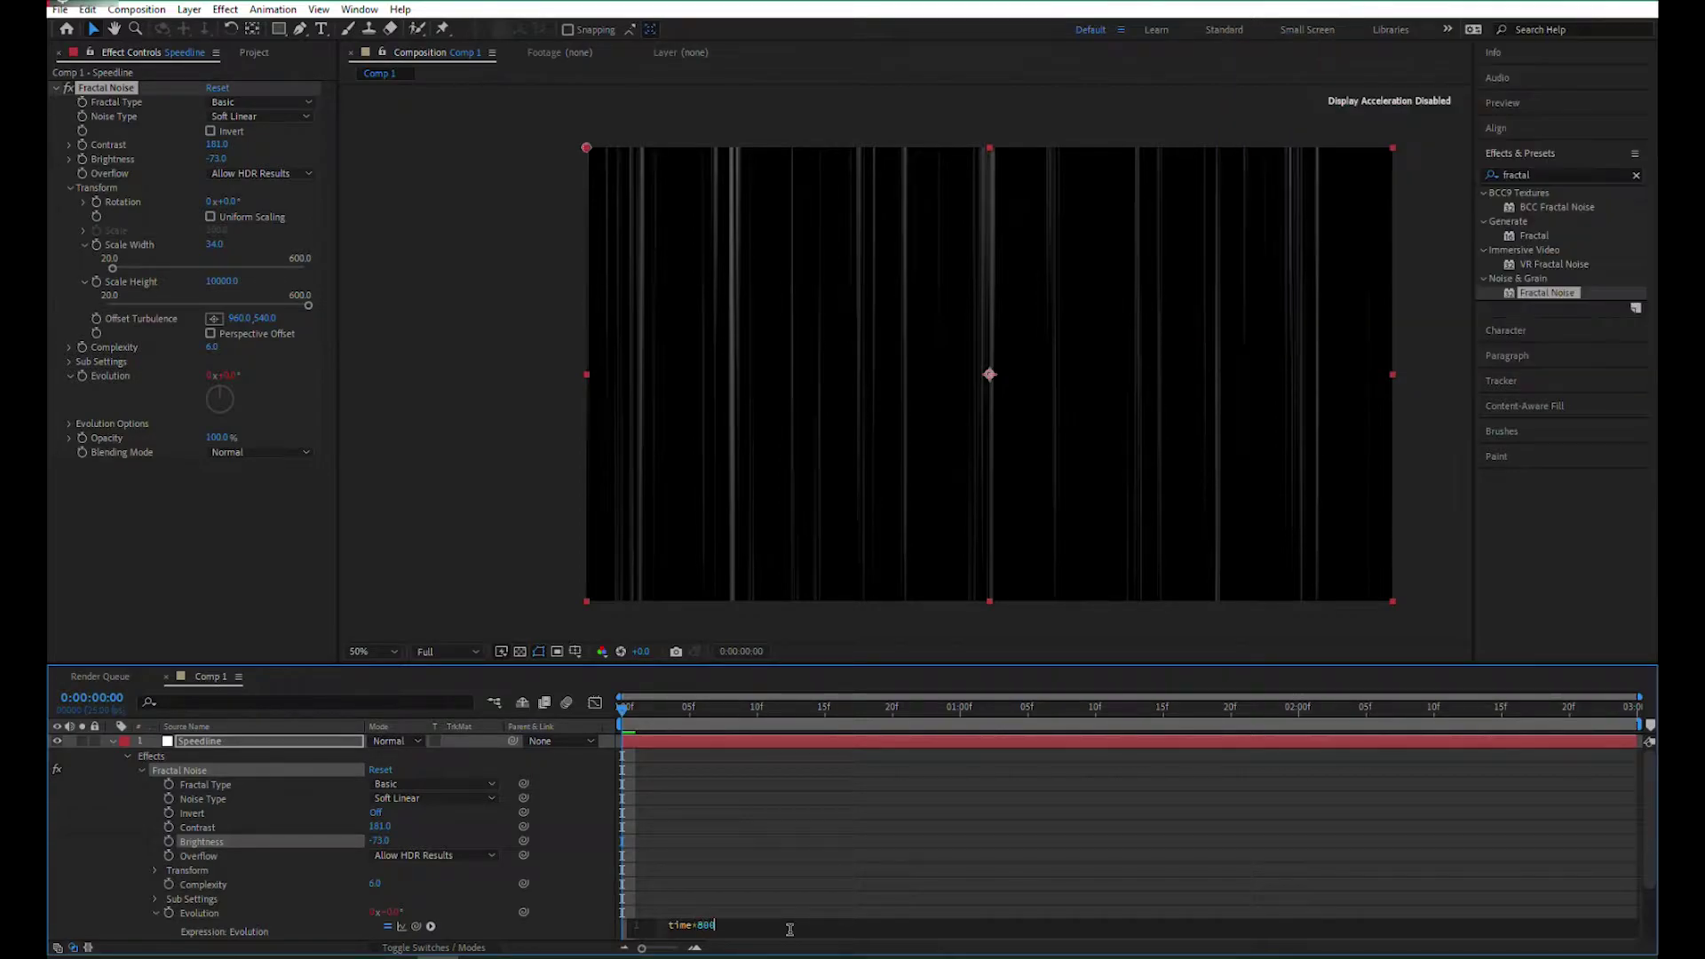
pyautogui.click(482, 487)
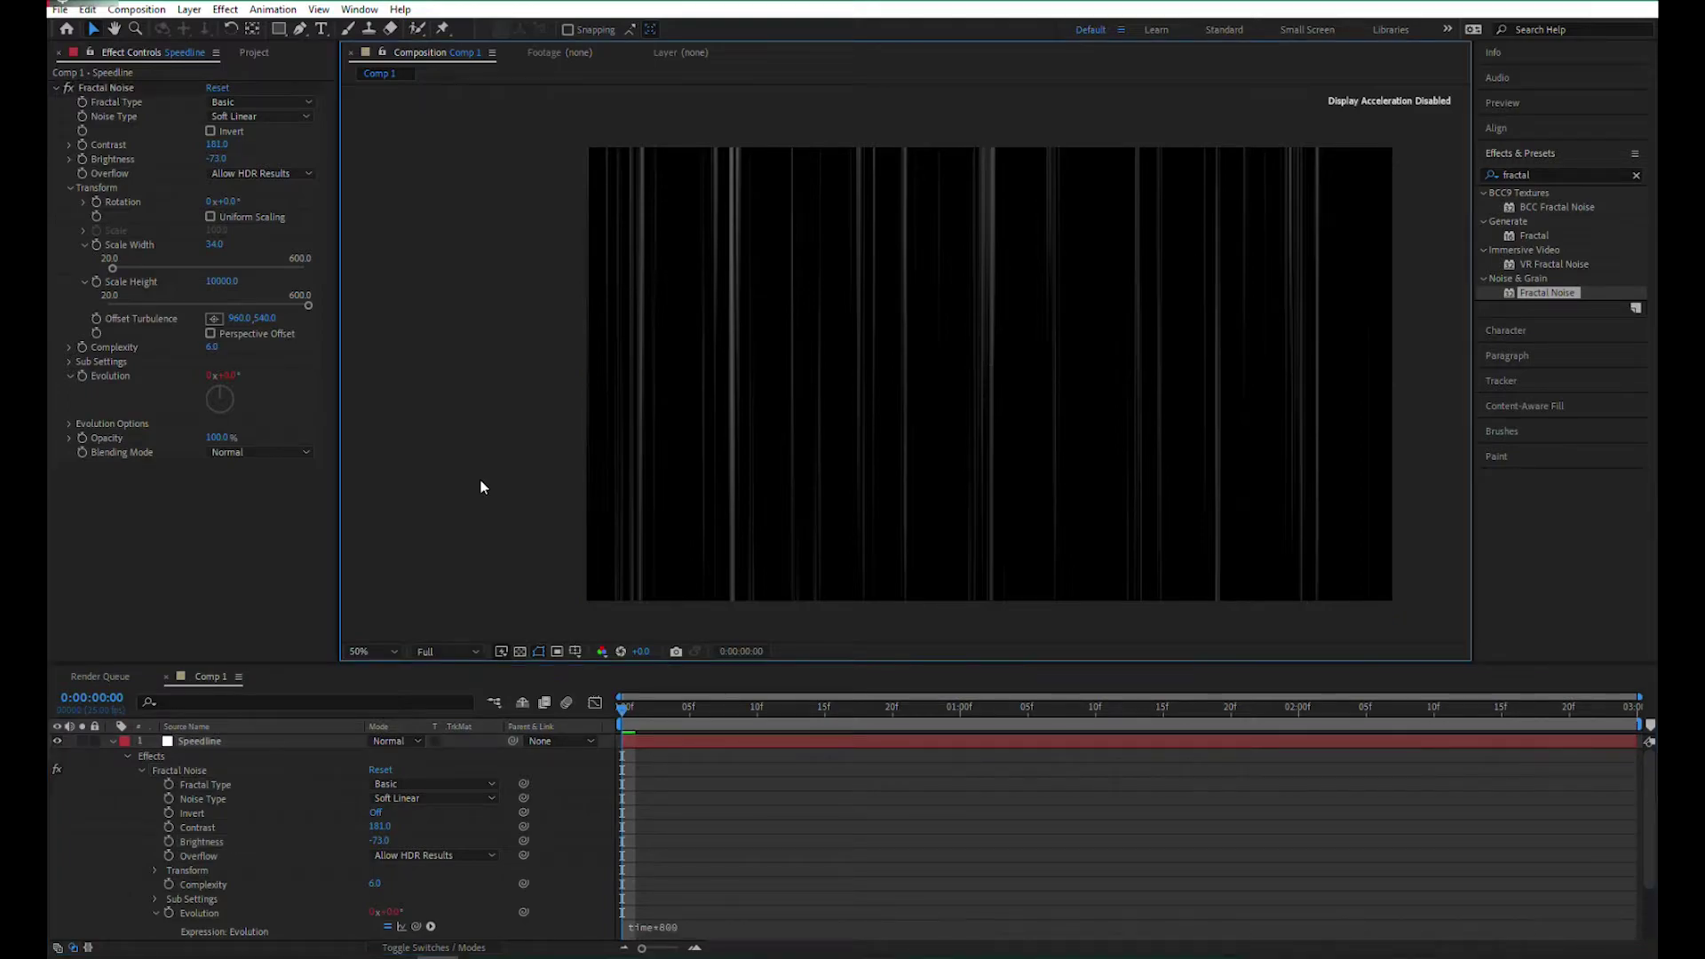
# Play back the evolving noise lines and return the playhead to the first frame
pyautogui.press('space')
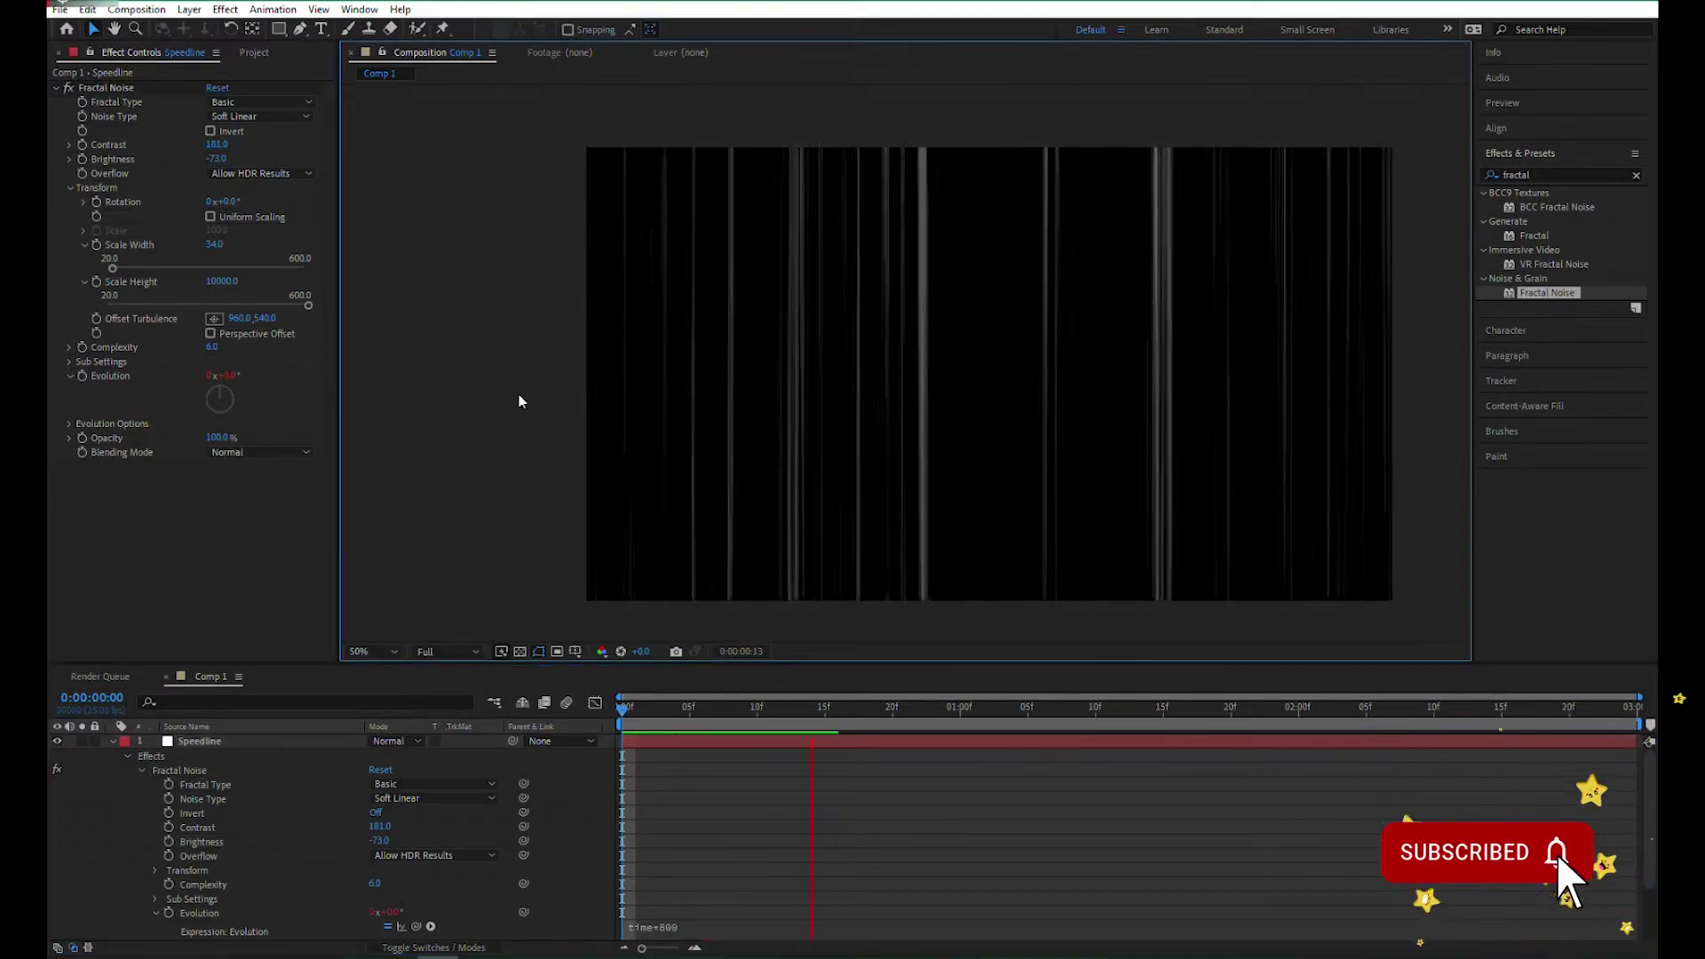
pyautogui.click(653, 719)
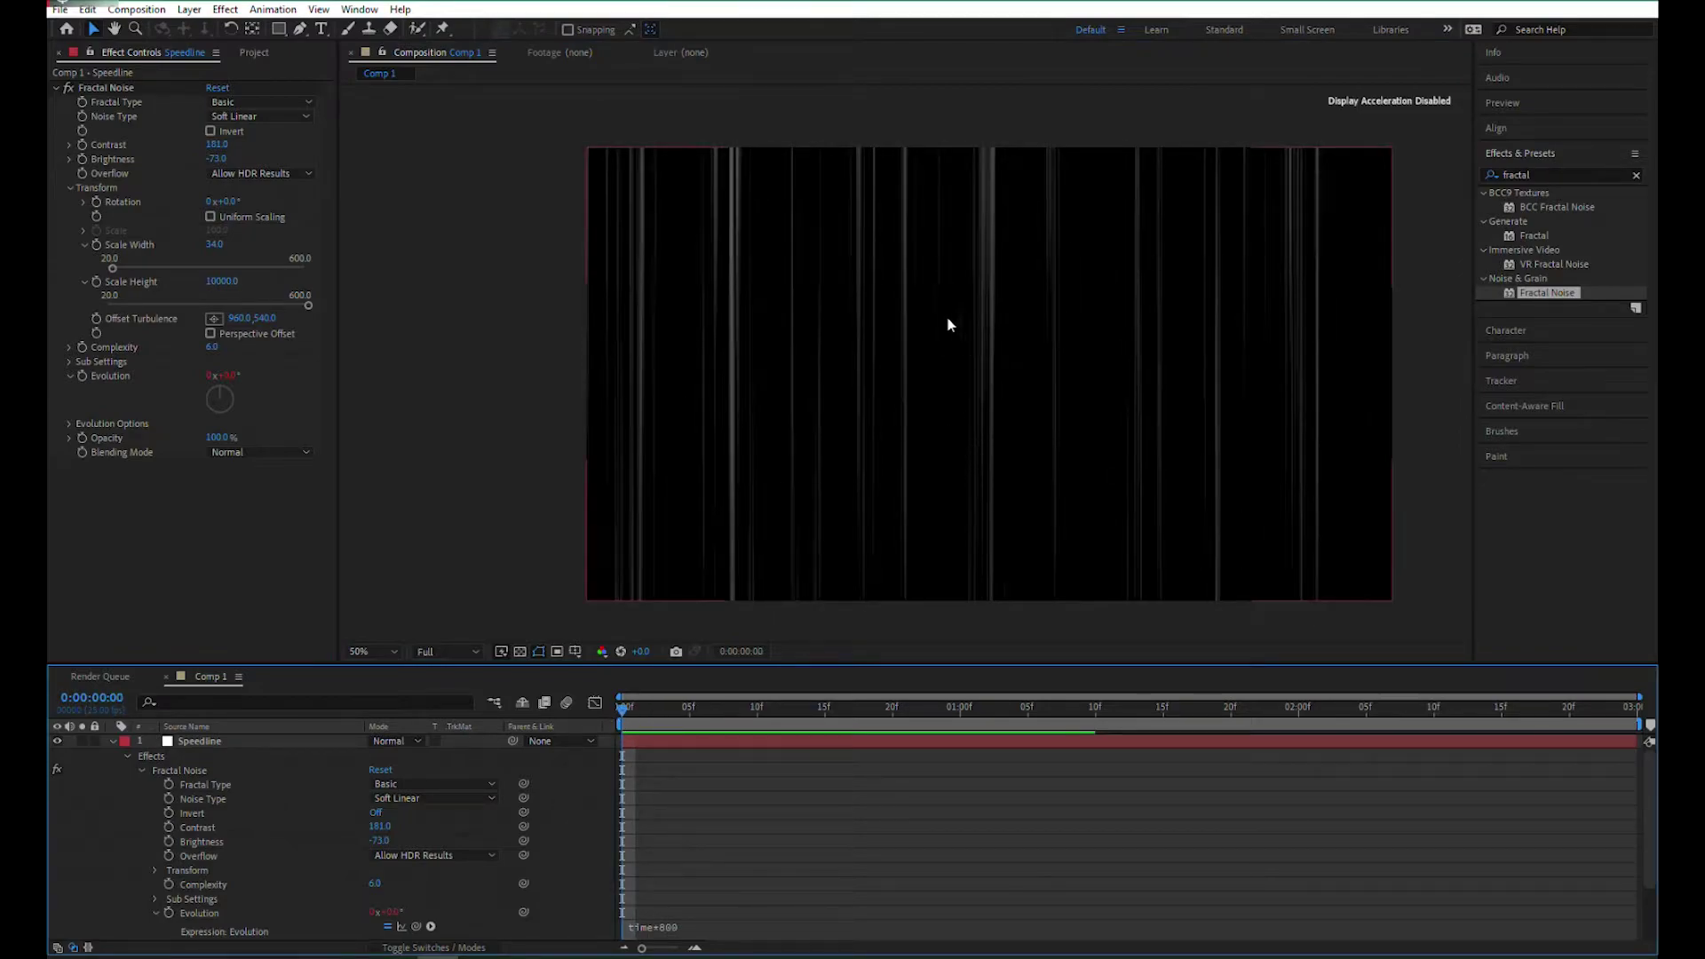
pyautogui.moveTo(640, 726)
pyautogui.mouseDown()
pyautogui.moveTo(676, 723)
pyautogui.moveTo(615, 741)
pyautogui.mouseUp()
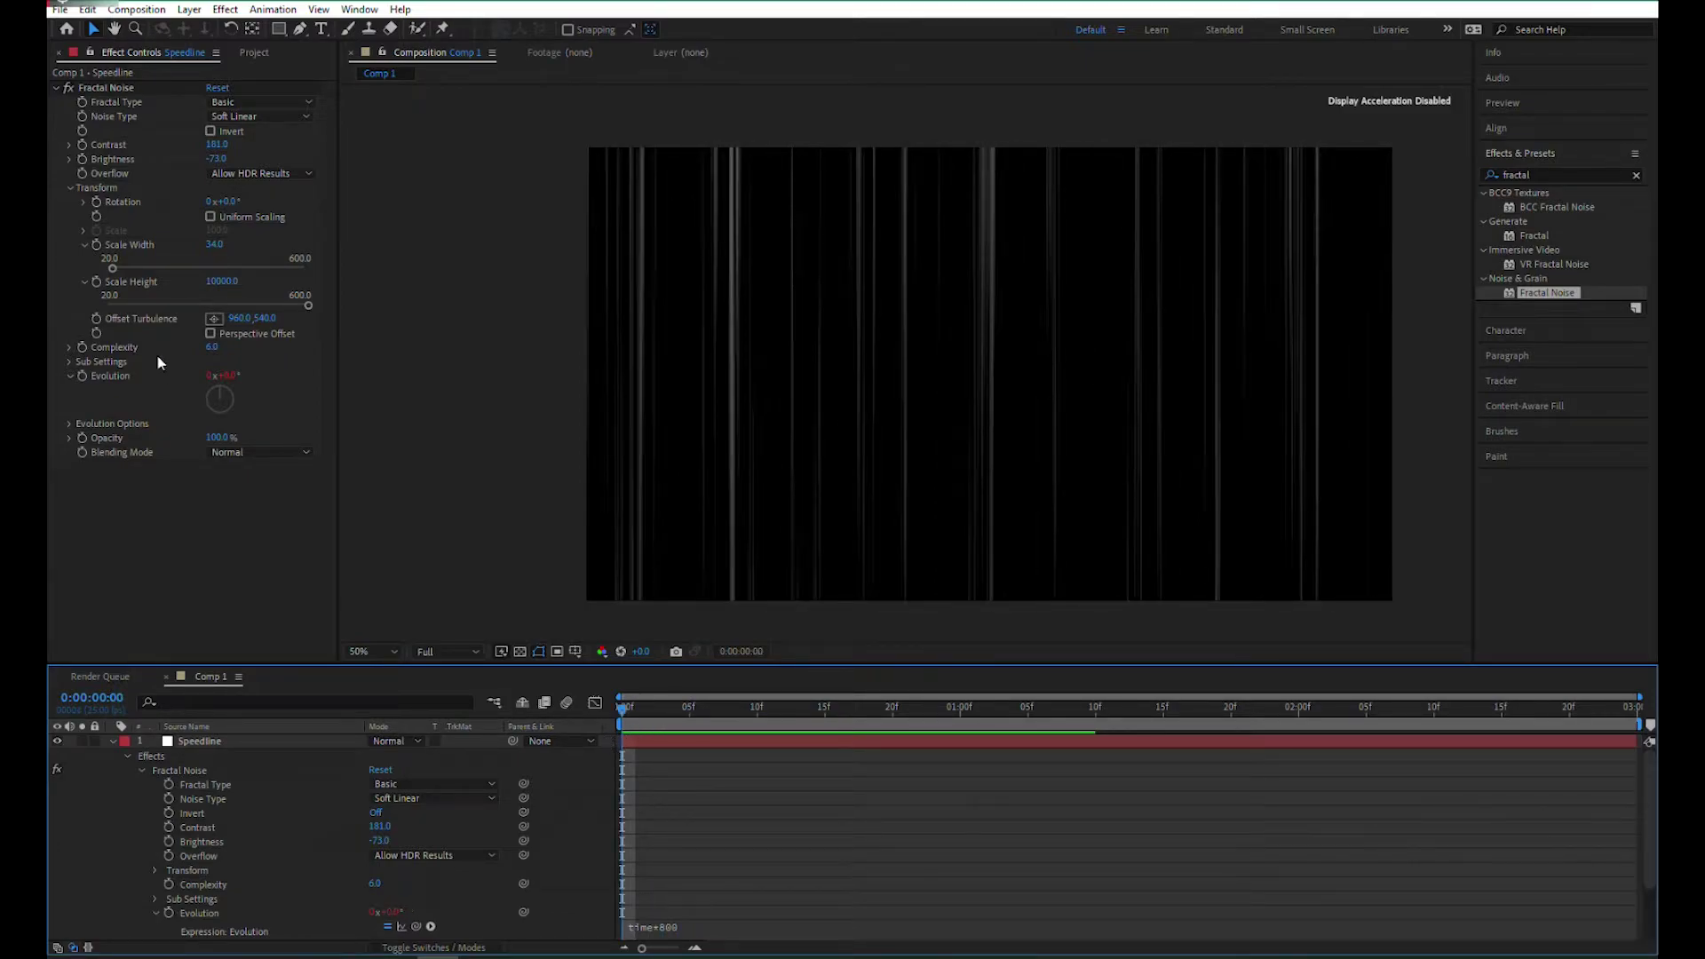
# Keyframe the Offset Turbulence at the first frame with its point moved straight up to 960, -1040
pyautogui.click(97, 326)
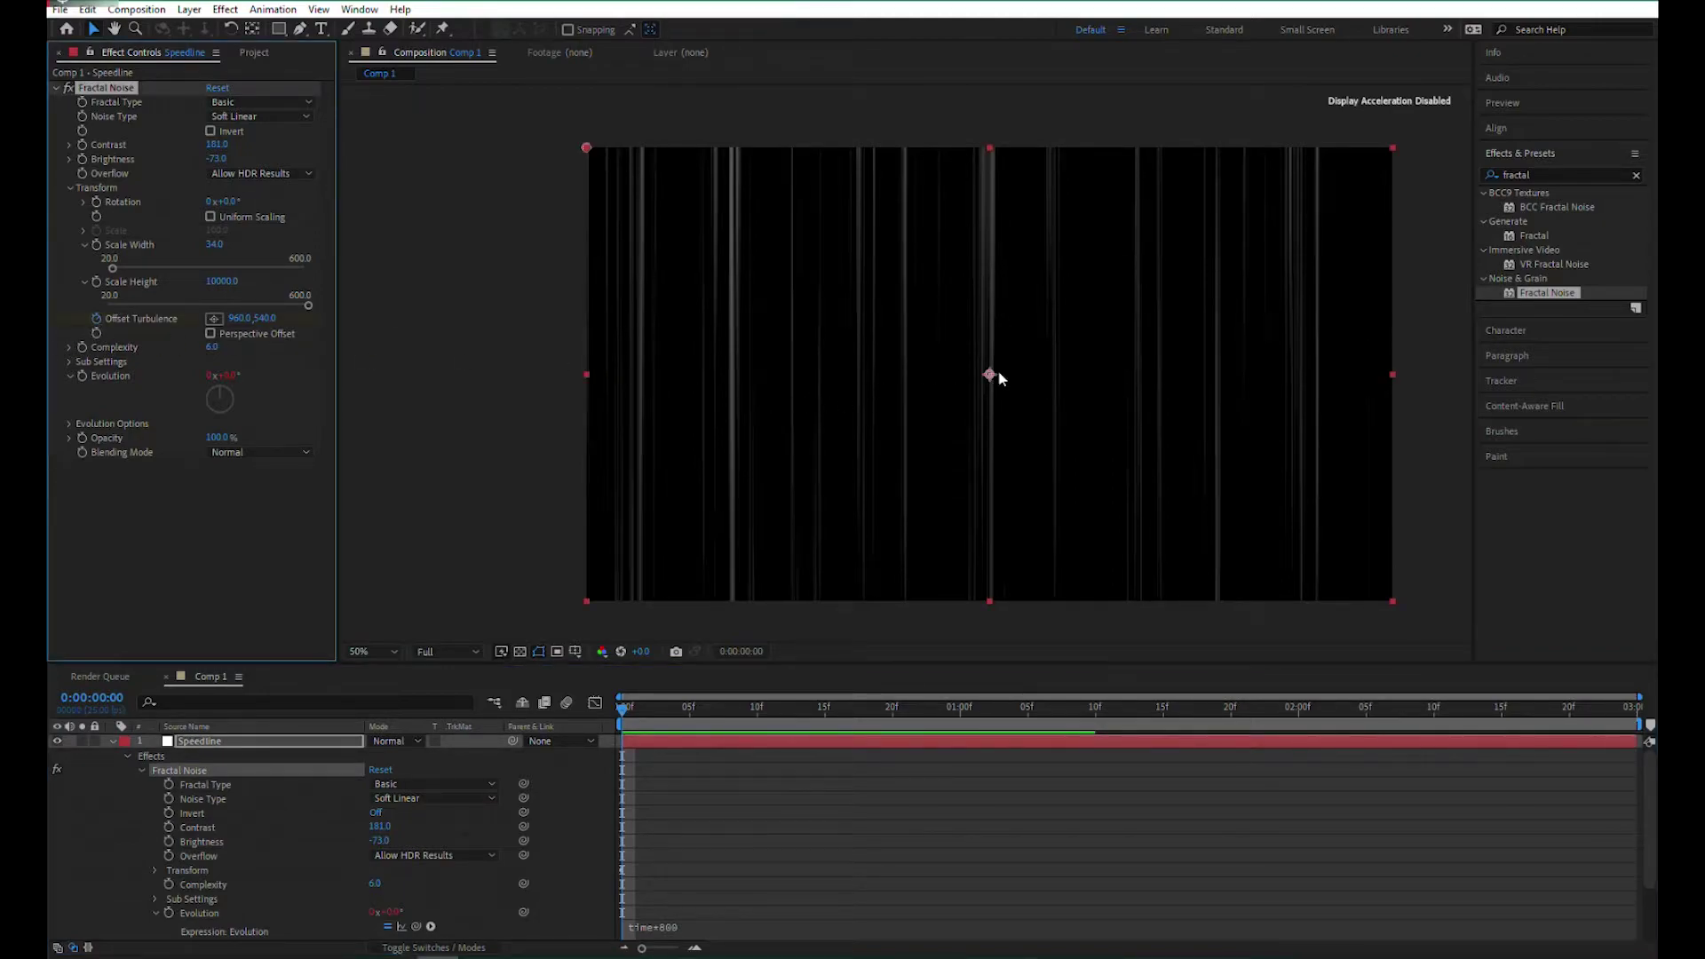
pyautogui.moveTo(989, 374); pyautogui.dragTo(988, 608)
pyautogui.hotkey('ctrl', 'z')
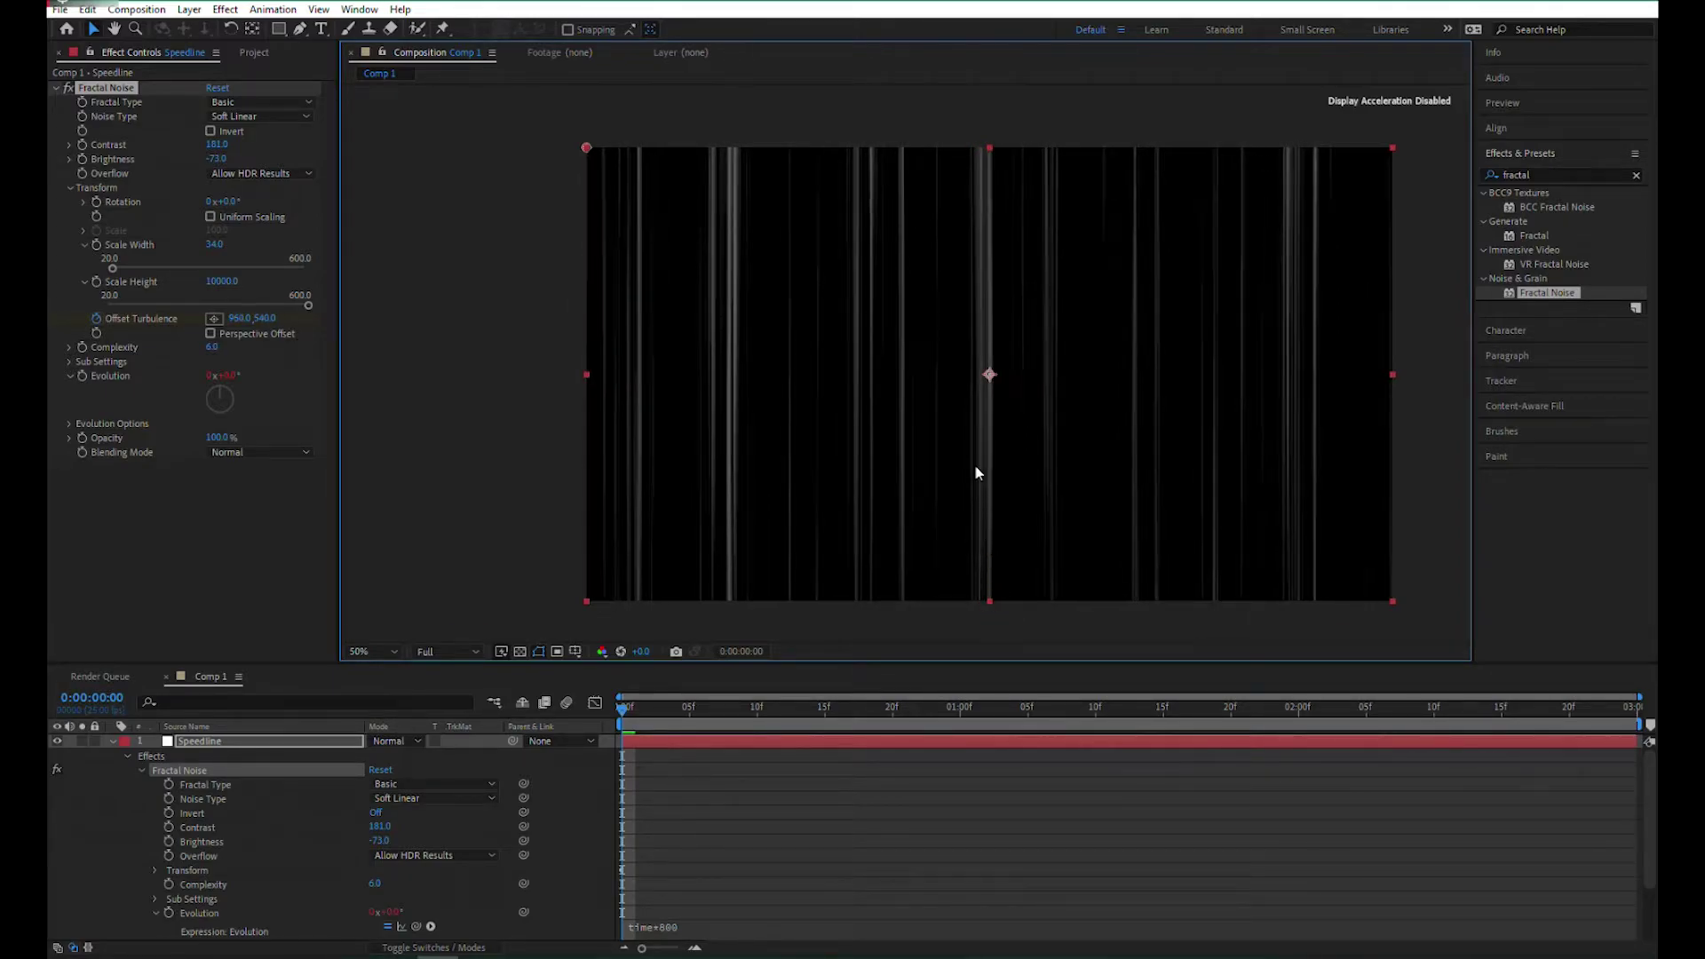
pyautogui.press(',')
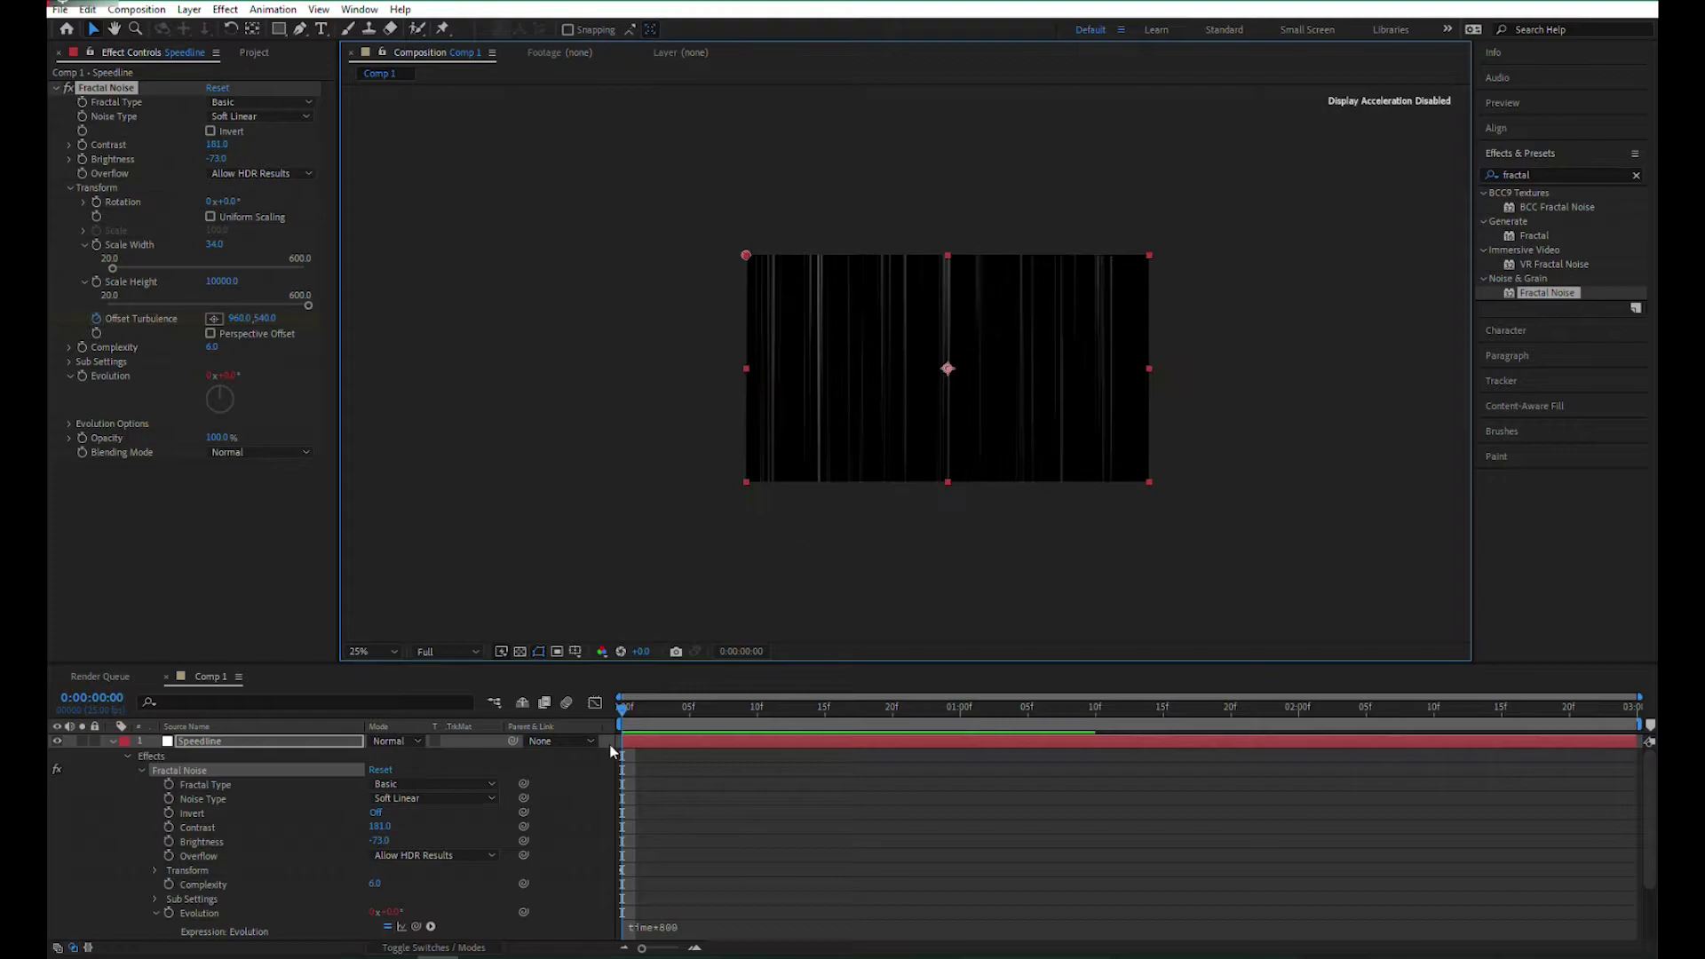
pyautogui.moveTo(947, 373); pyautogui.dragTo(950, 72)
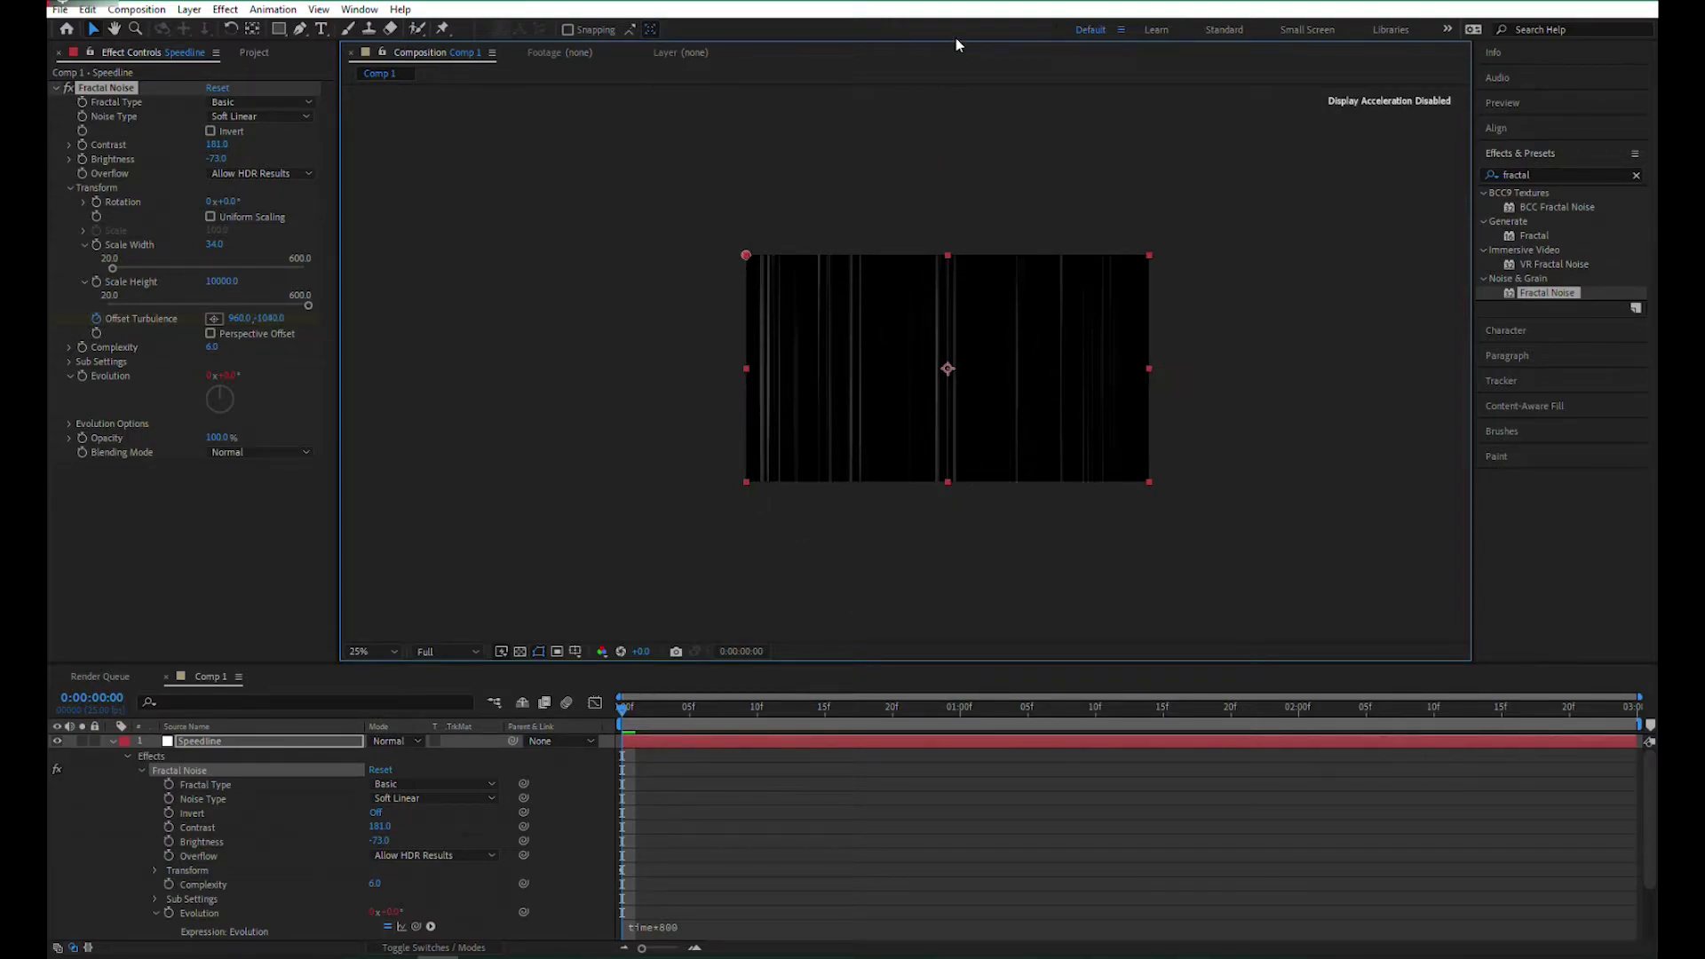
# Keyframe the Offset Turbulence at the last frame, 0:00:02:24, with its point moved far down to about 960, 6448
pyautogui.press('End')
pyautogui.press(',')
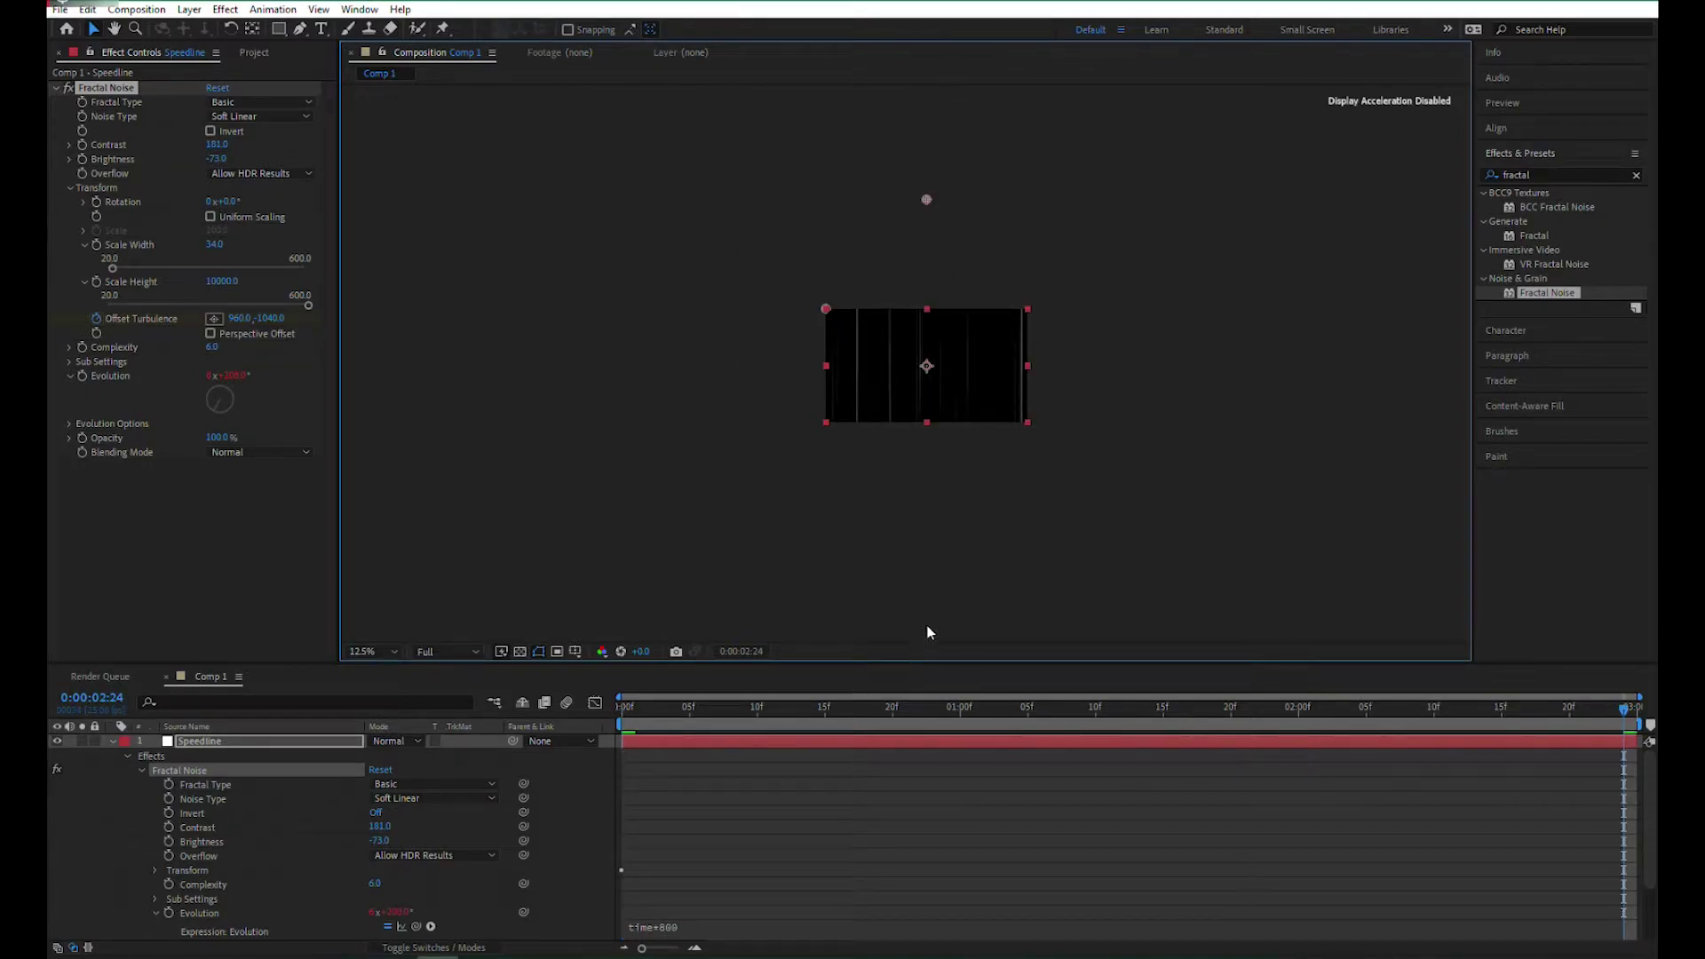
pyautogui.moveTo(926, 201); pyautogui.dragTo(940, 958)
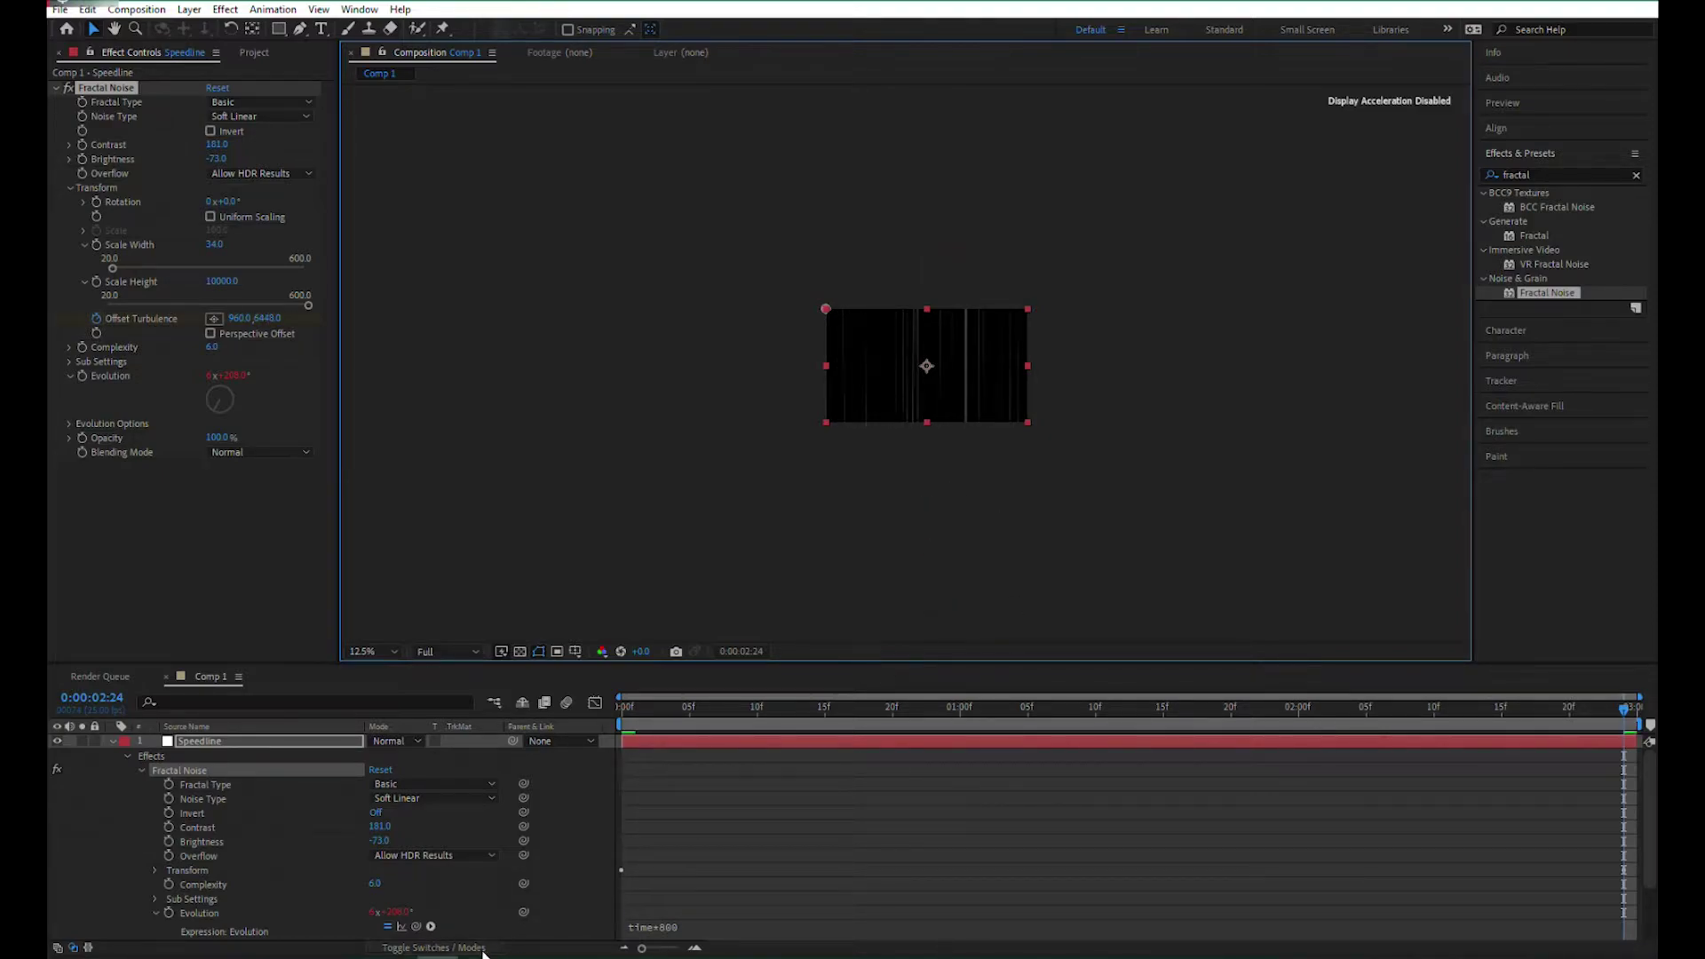
pyautogui.click(396, 912)
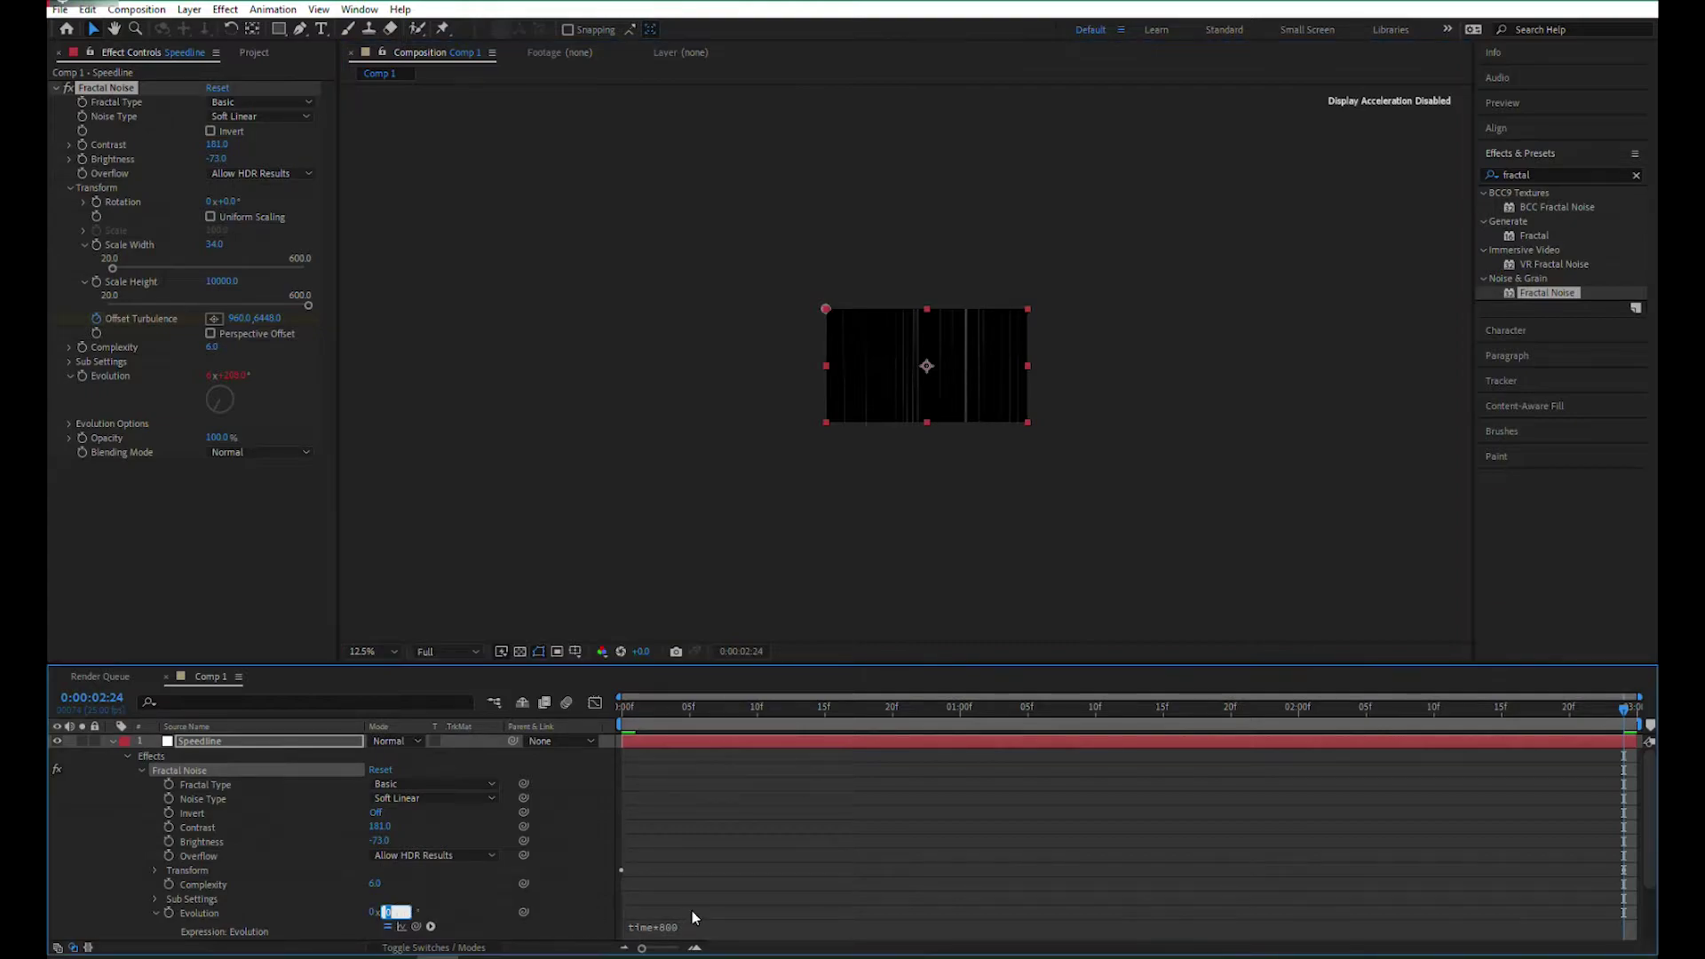
pyautogui.click(487, 898)
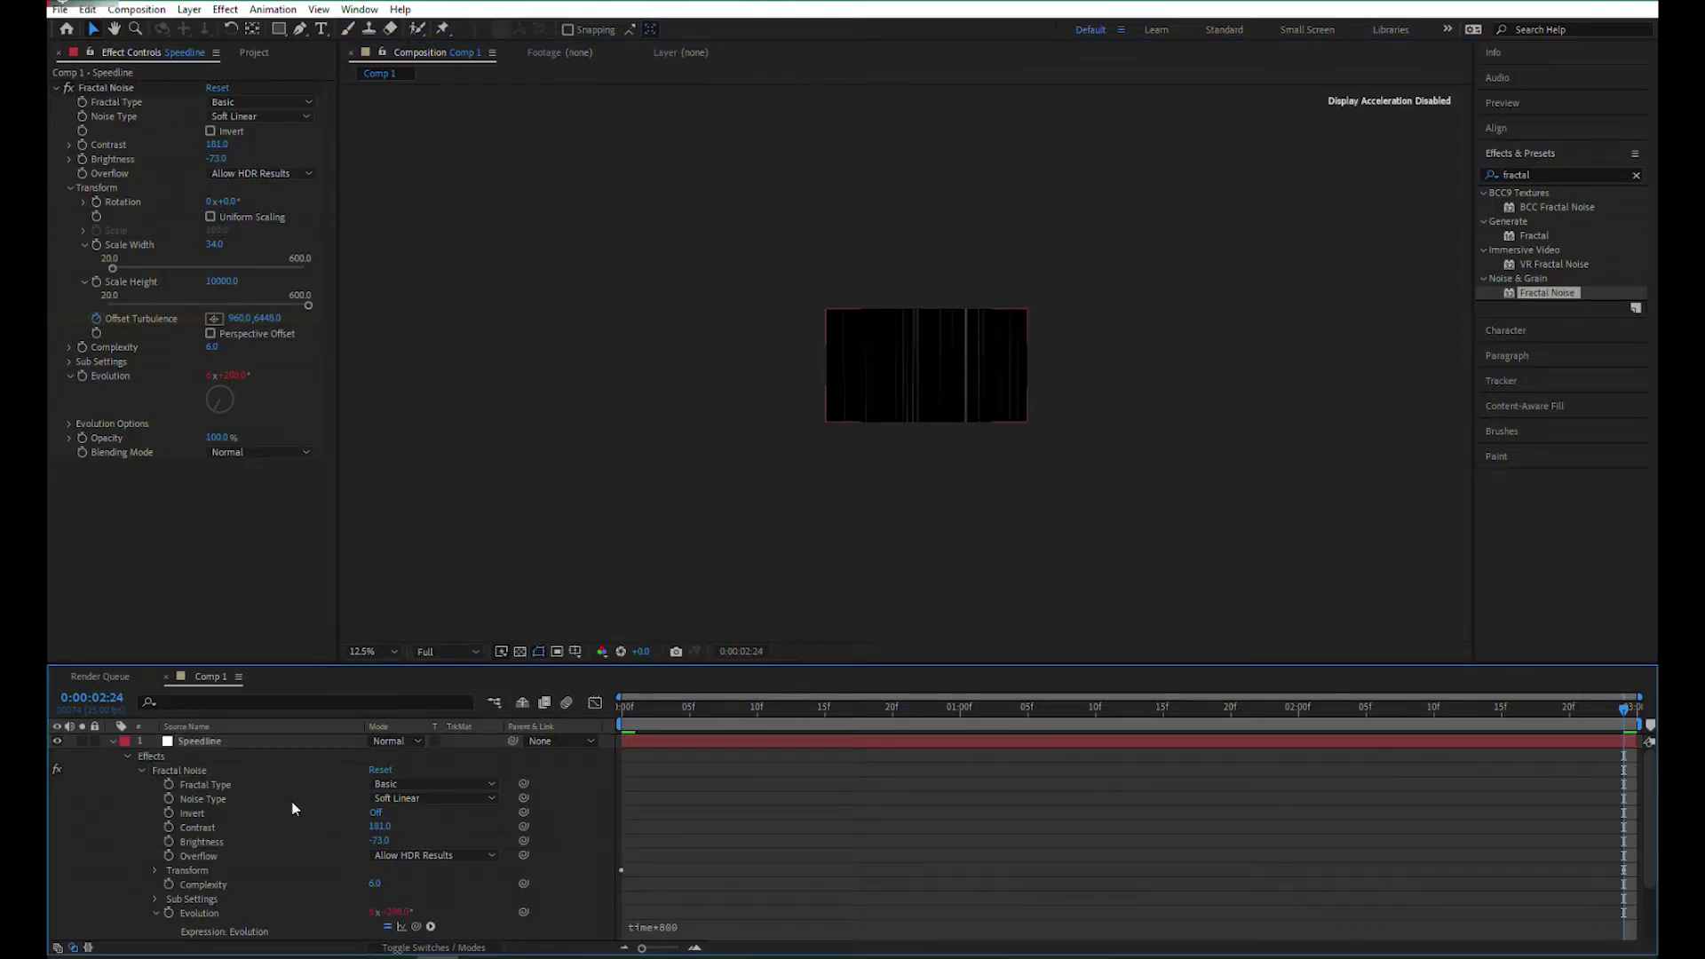
# Show only the Speedline layer's keyframed properties and set the Offset Turbulence Y value at the last frame to 16448
pyautogui.click(204, 744)
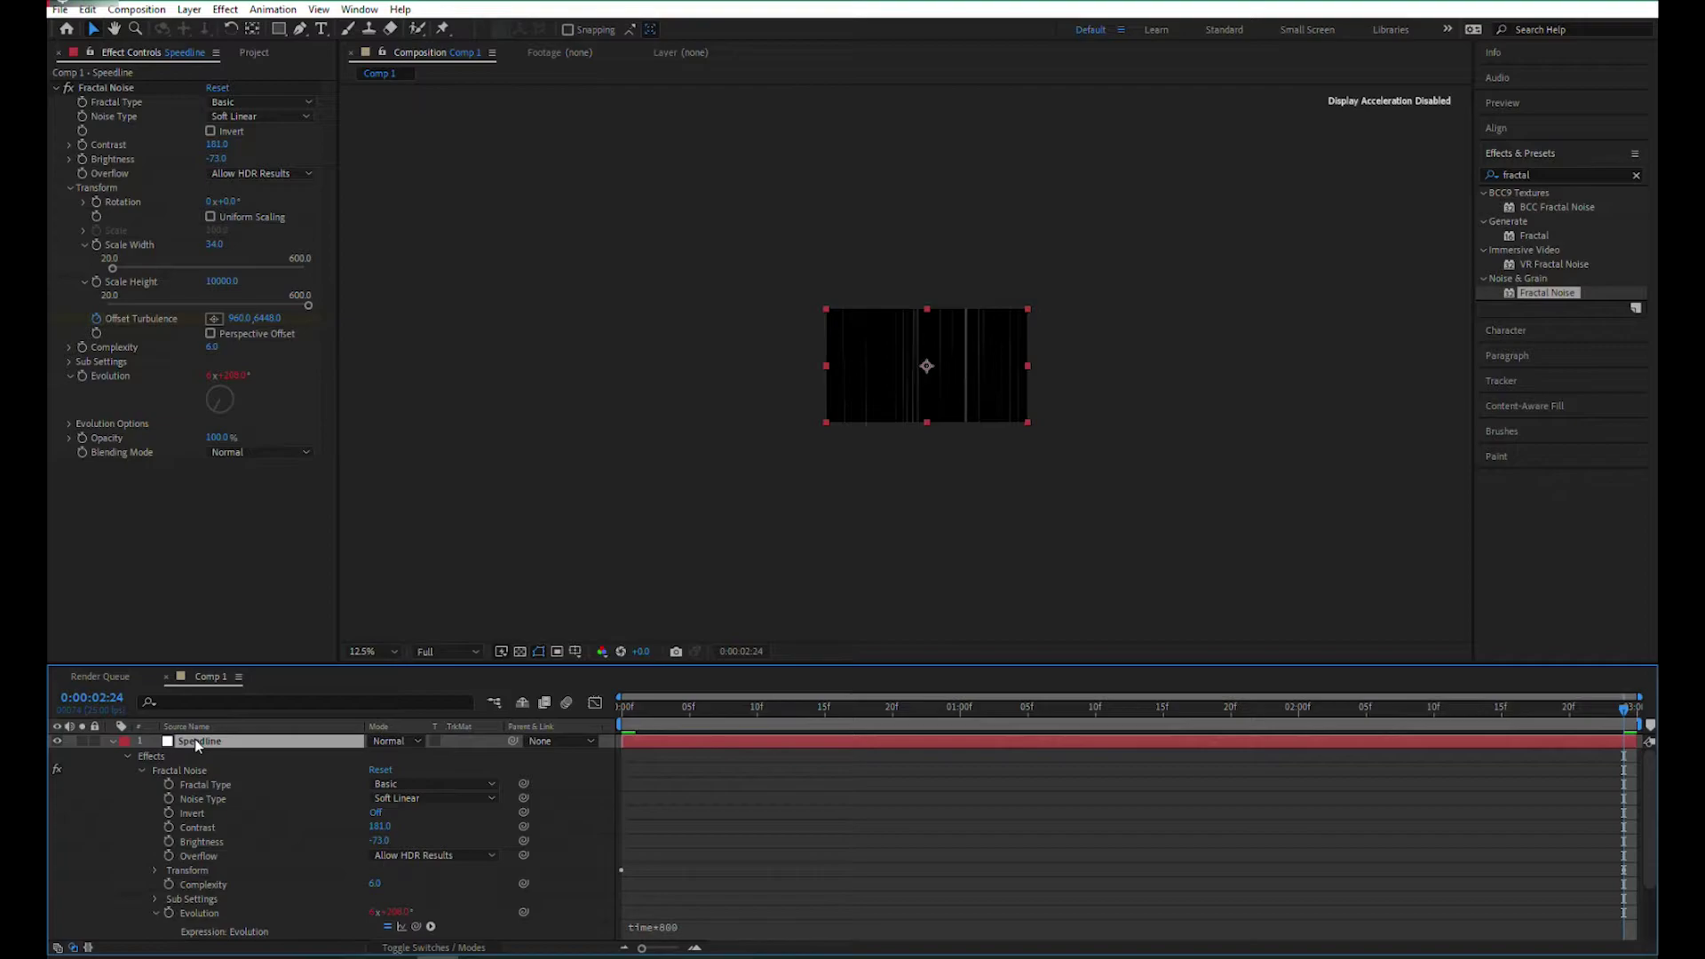
pyautogui.press('u')
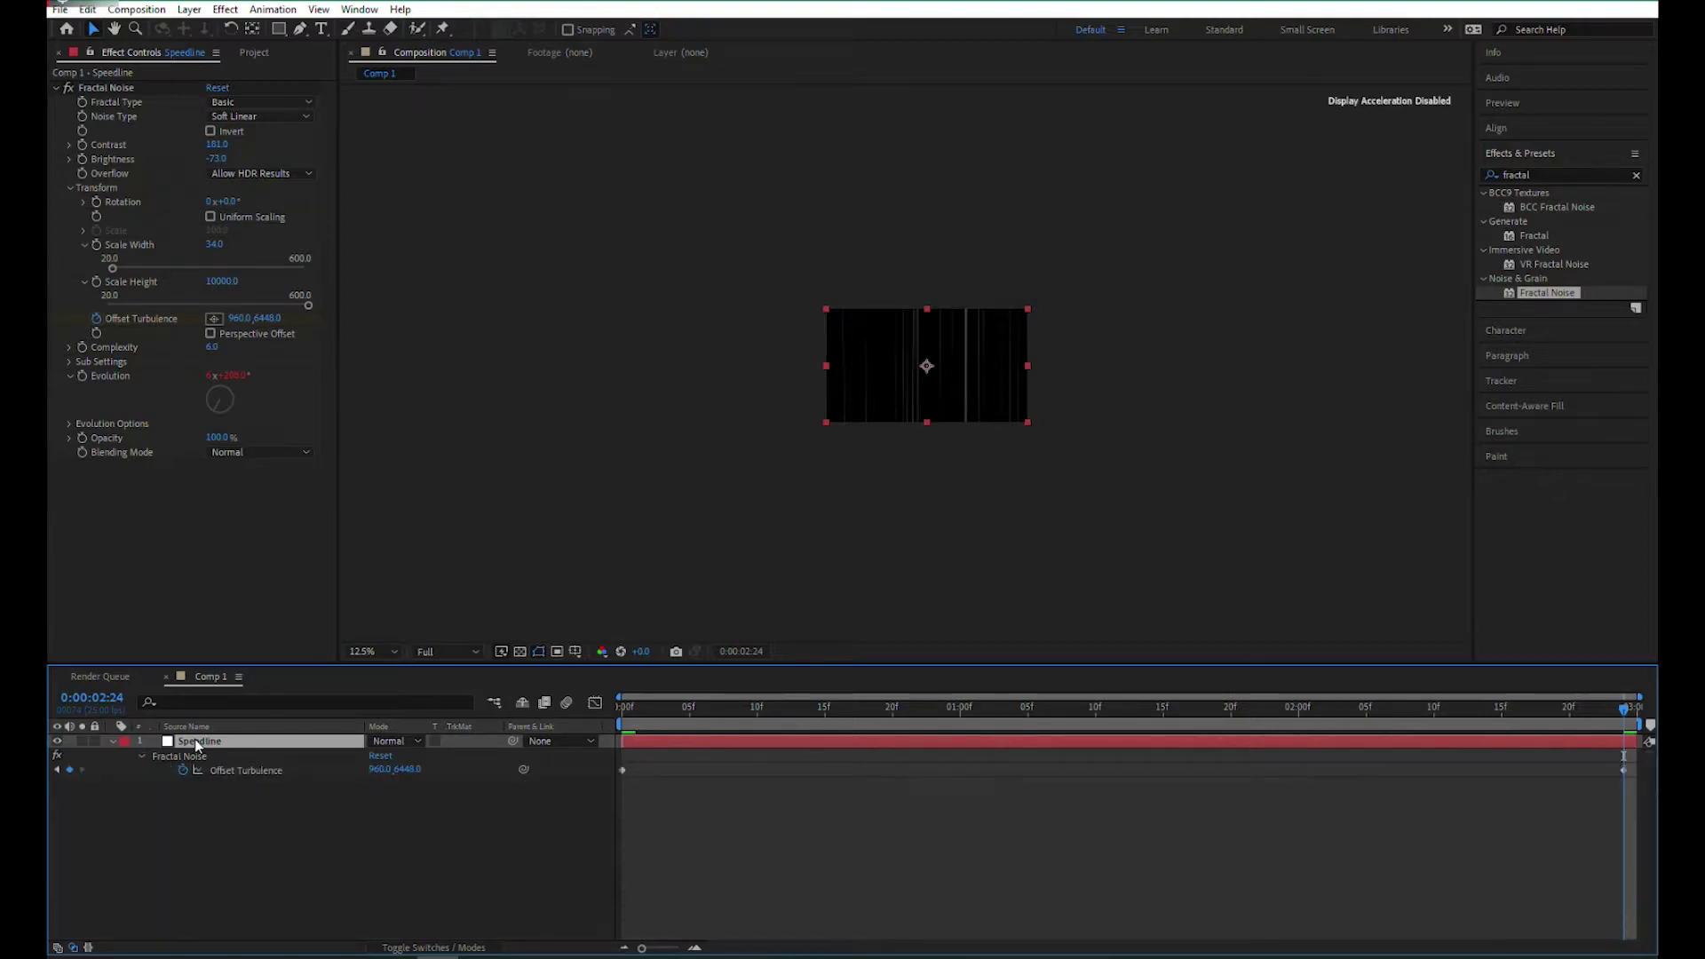
pyautogui.click(238, 776)
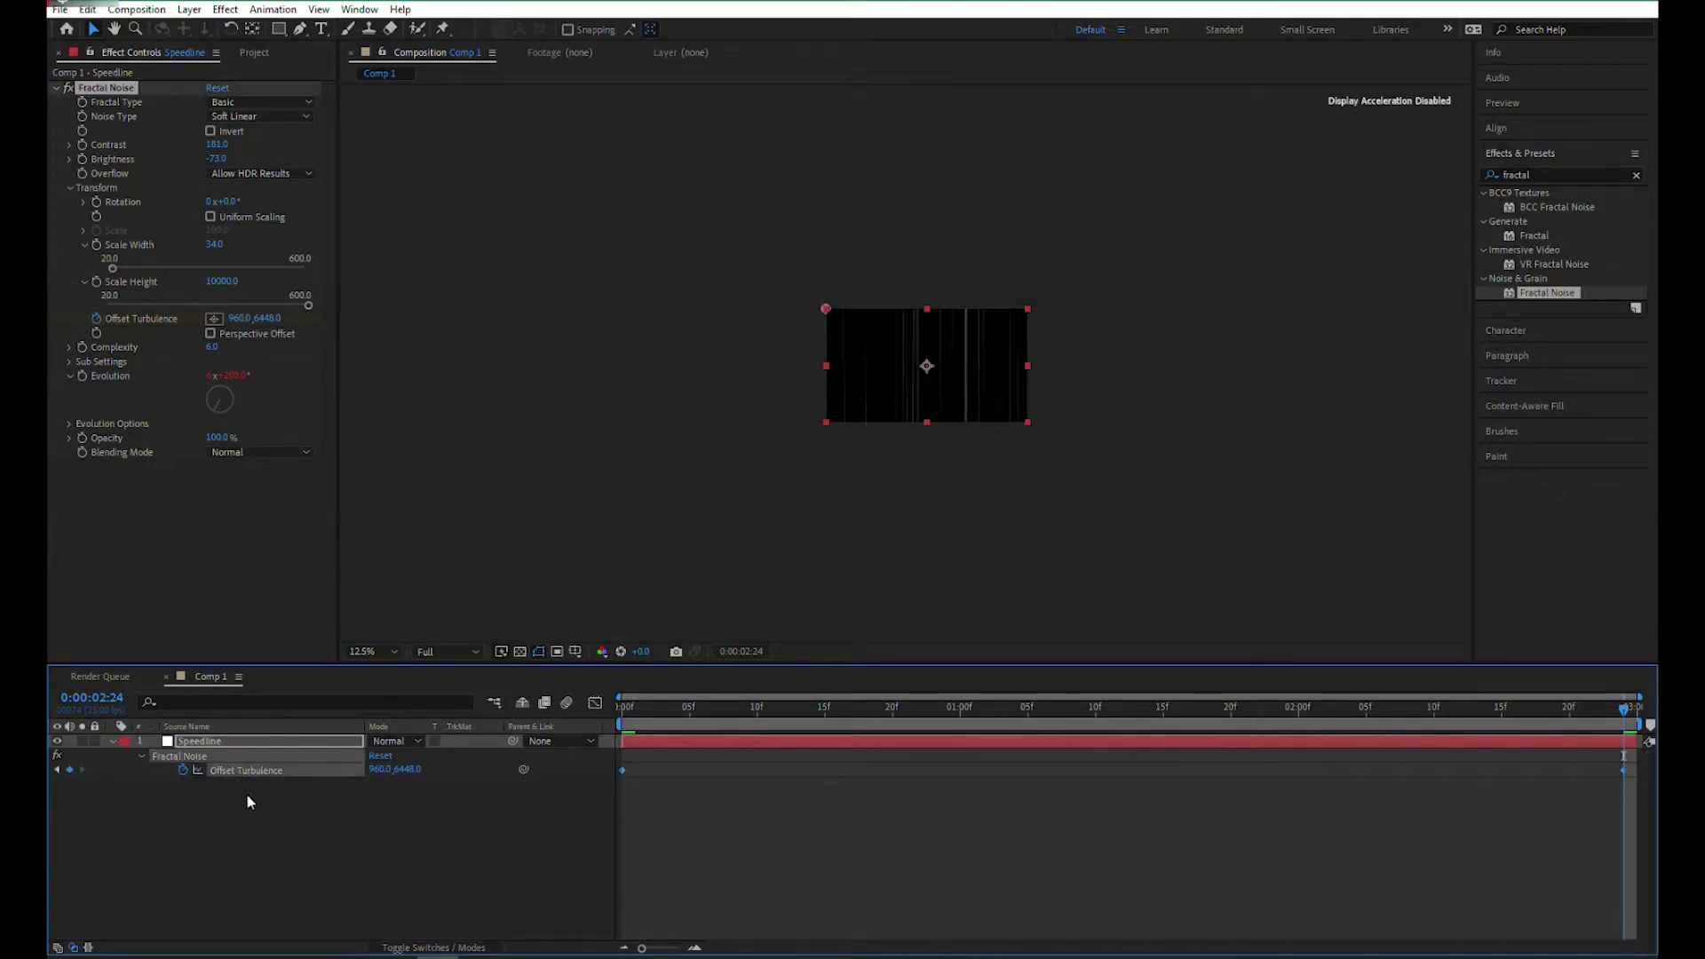
pyautogui.click(243, 796)
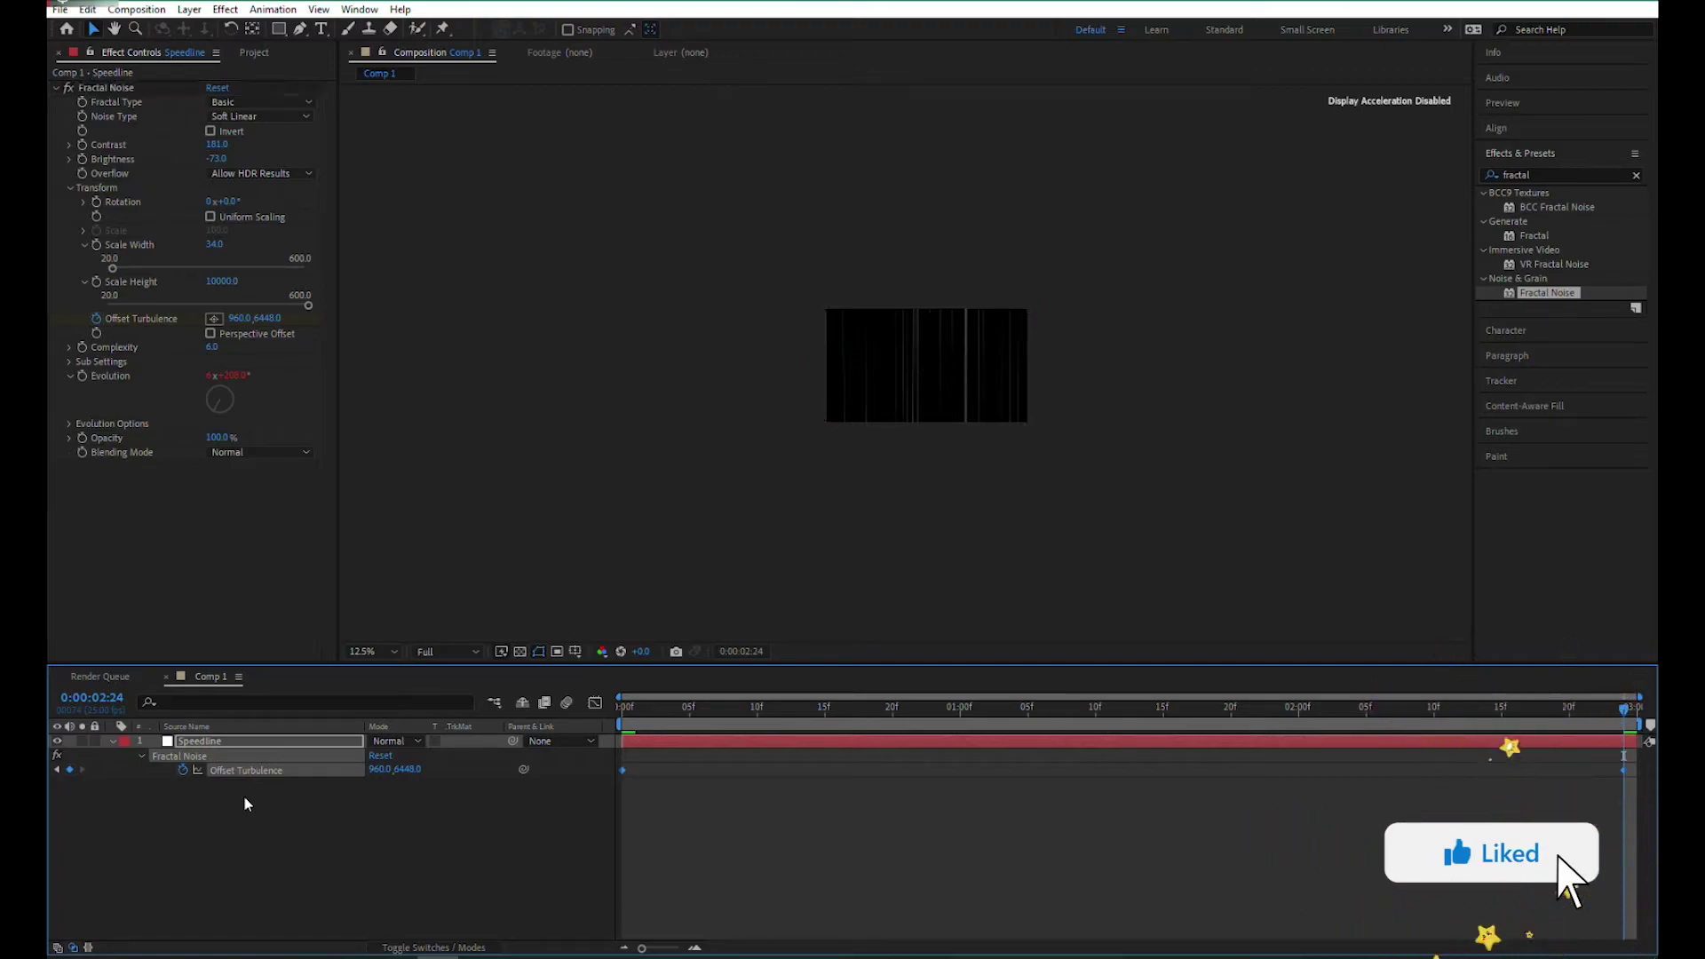
pyautogui.click(409, 770)
pyautogui.write('1')
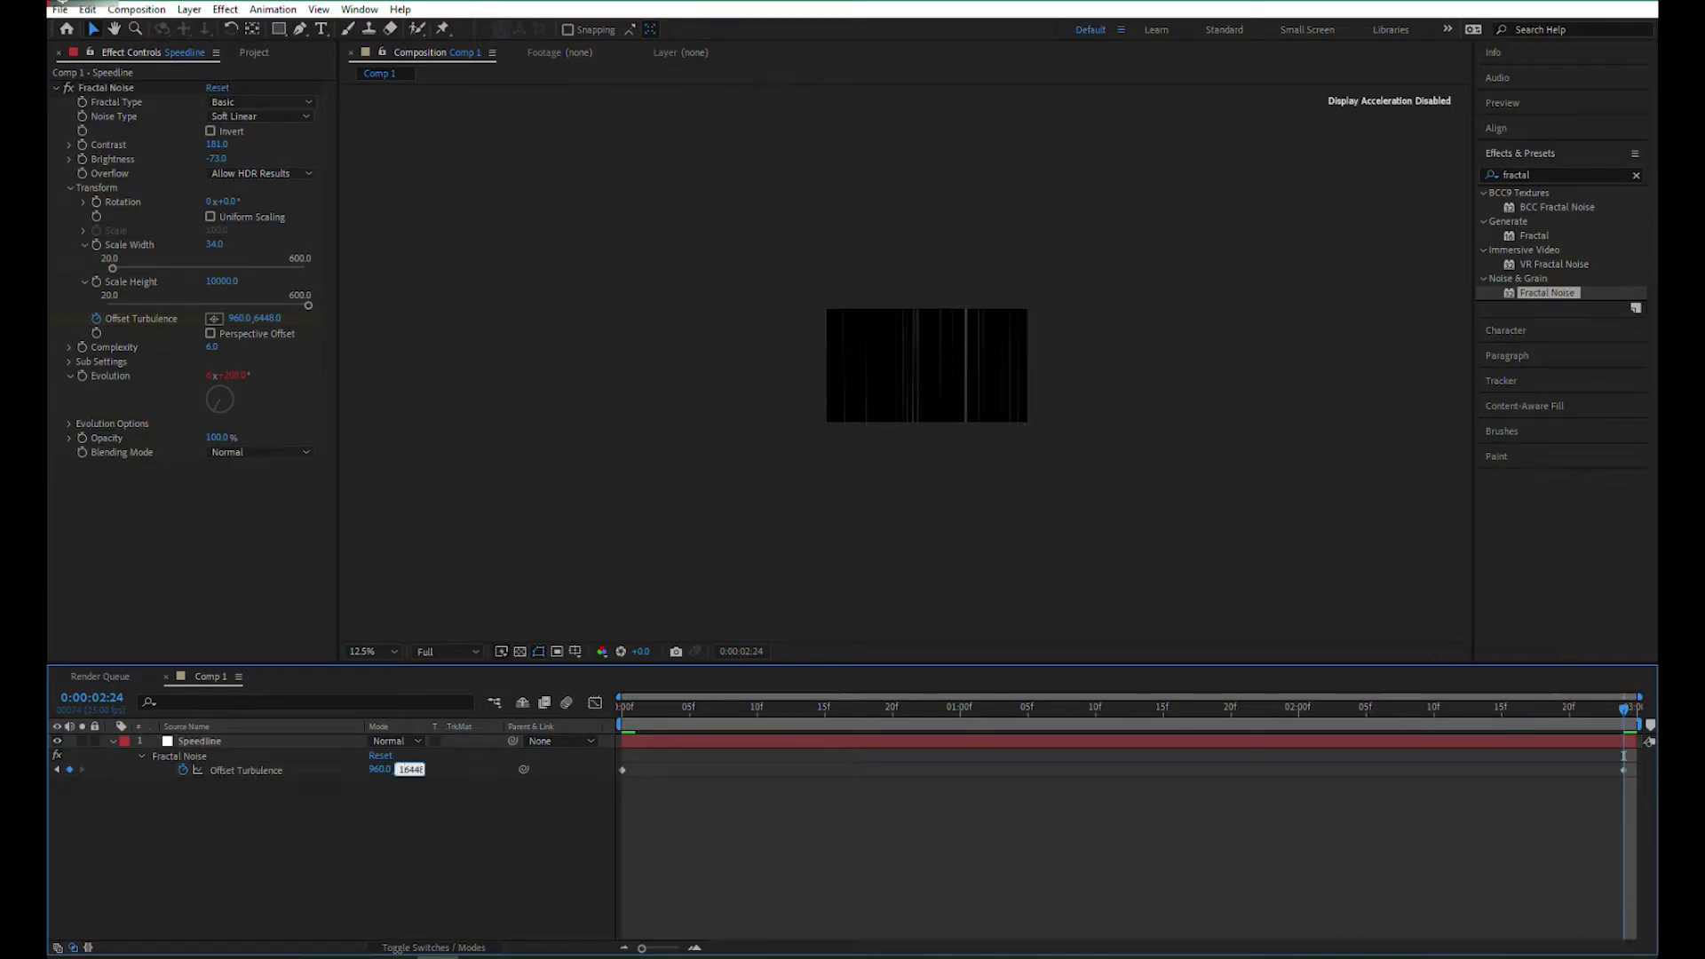
pyautogui.click(451, 879)
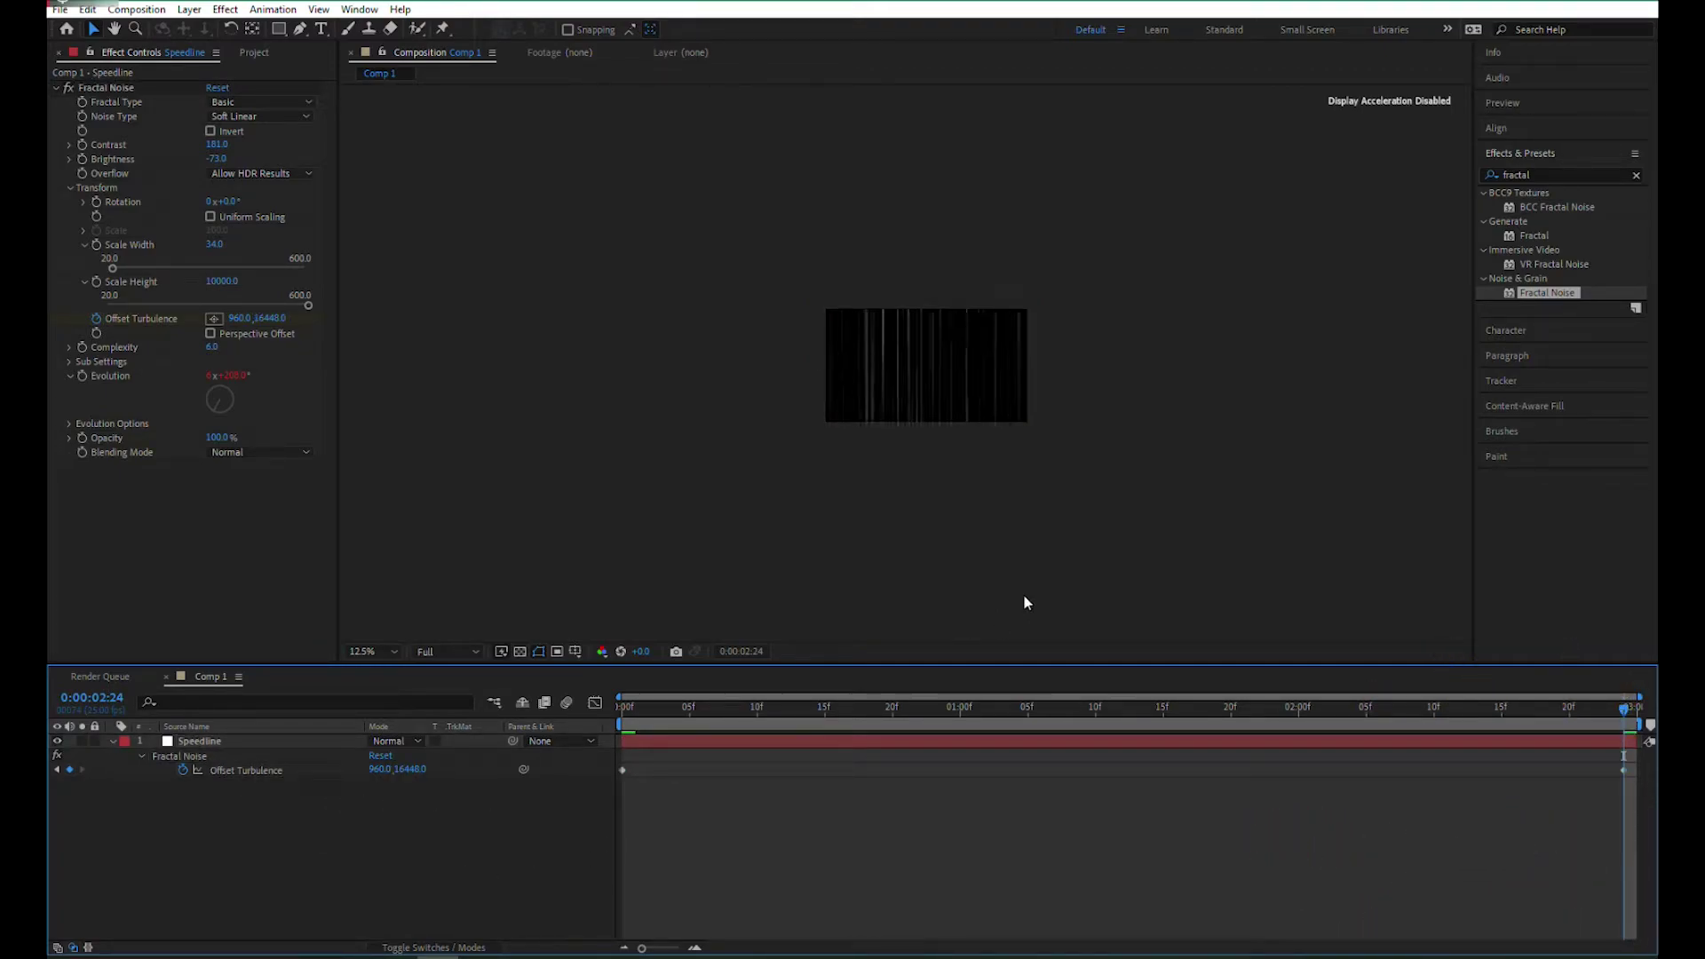
# Play back the faster vertical speed lines from the first frame of the composition
pyautogui.scroll(1, 1025, 602)
pyautogui.press('Home')
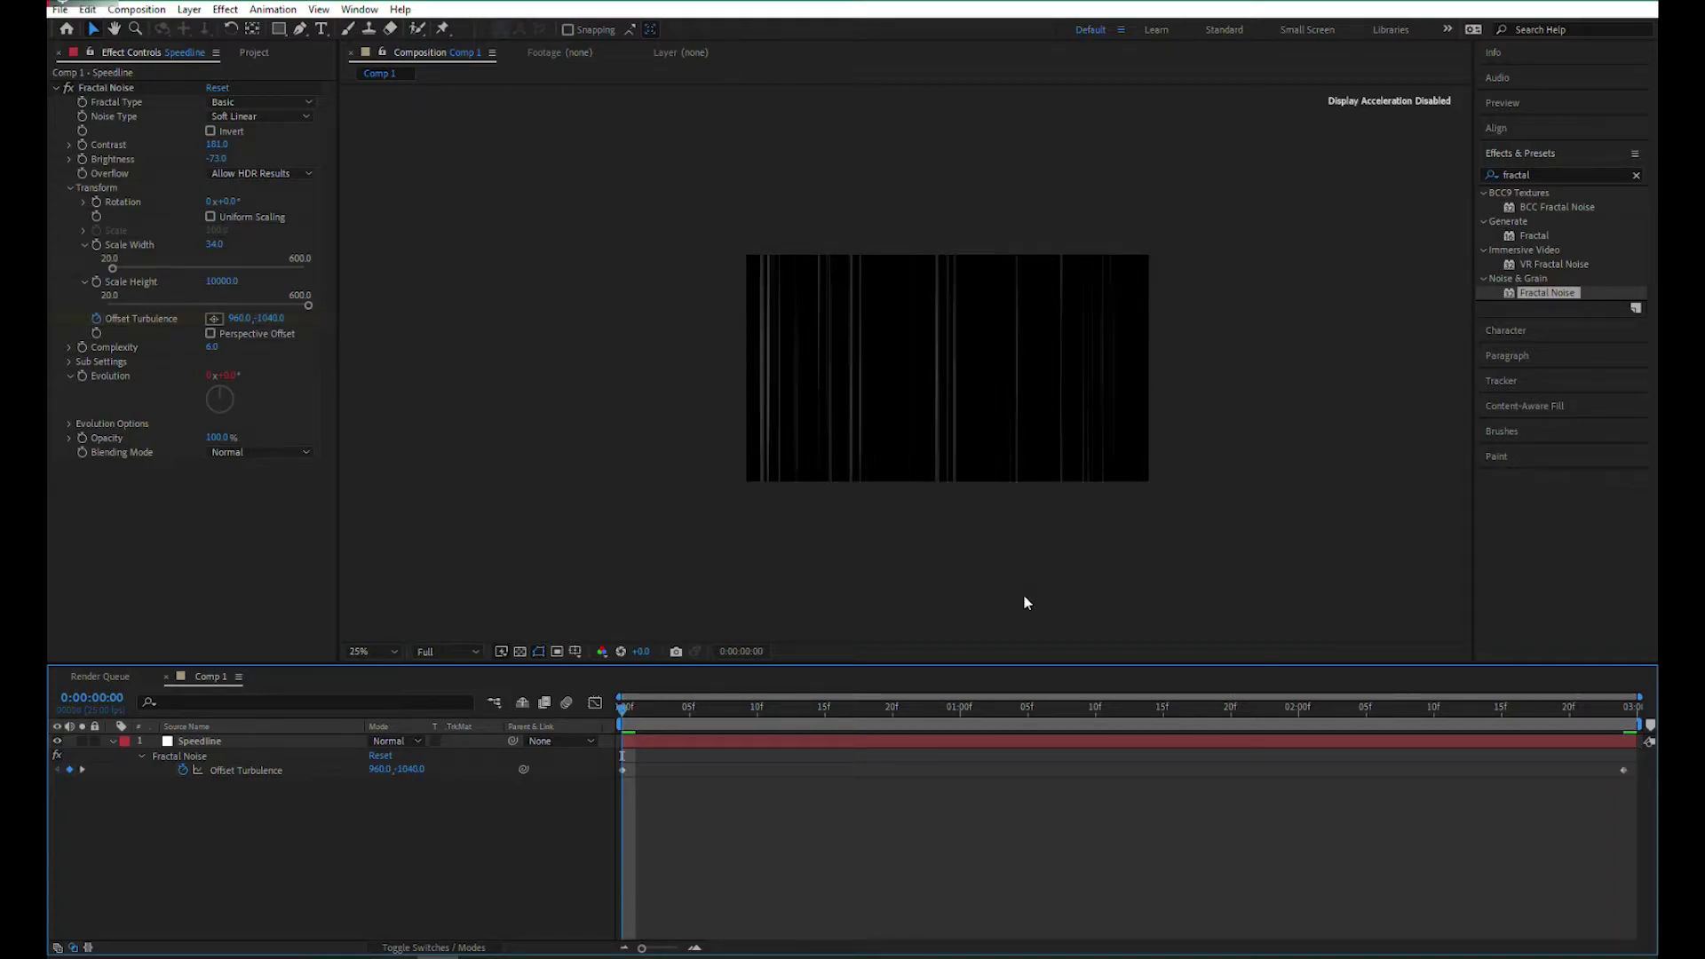
pyautogui.press('space')
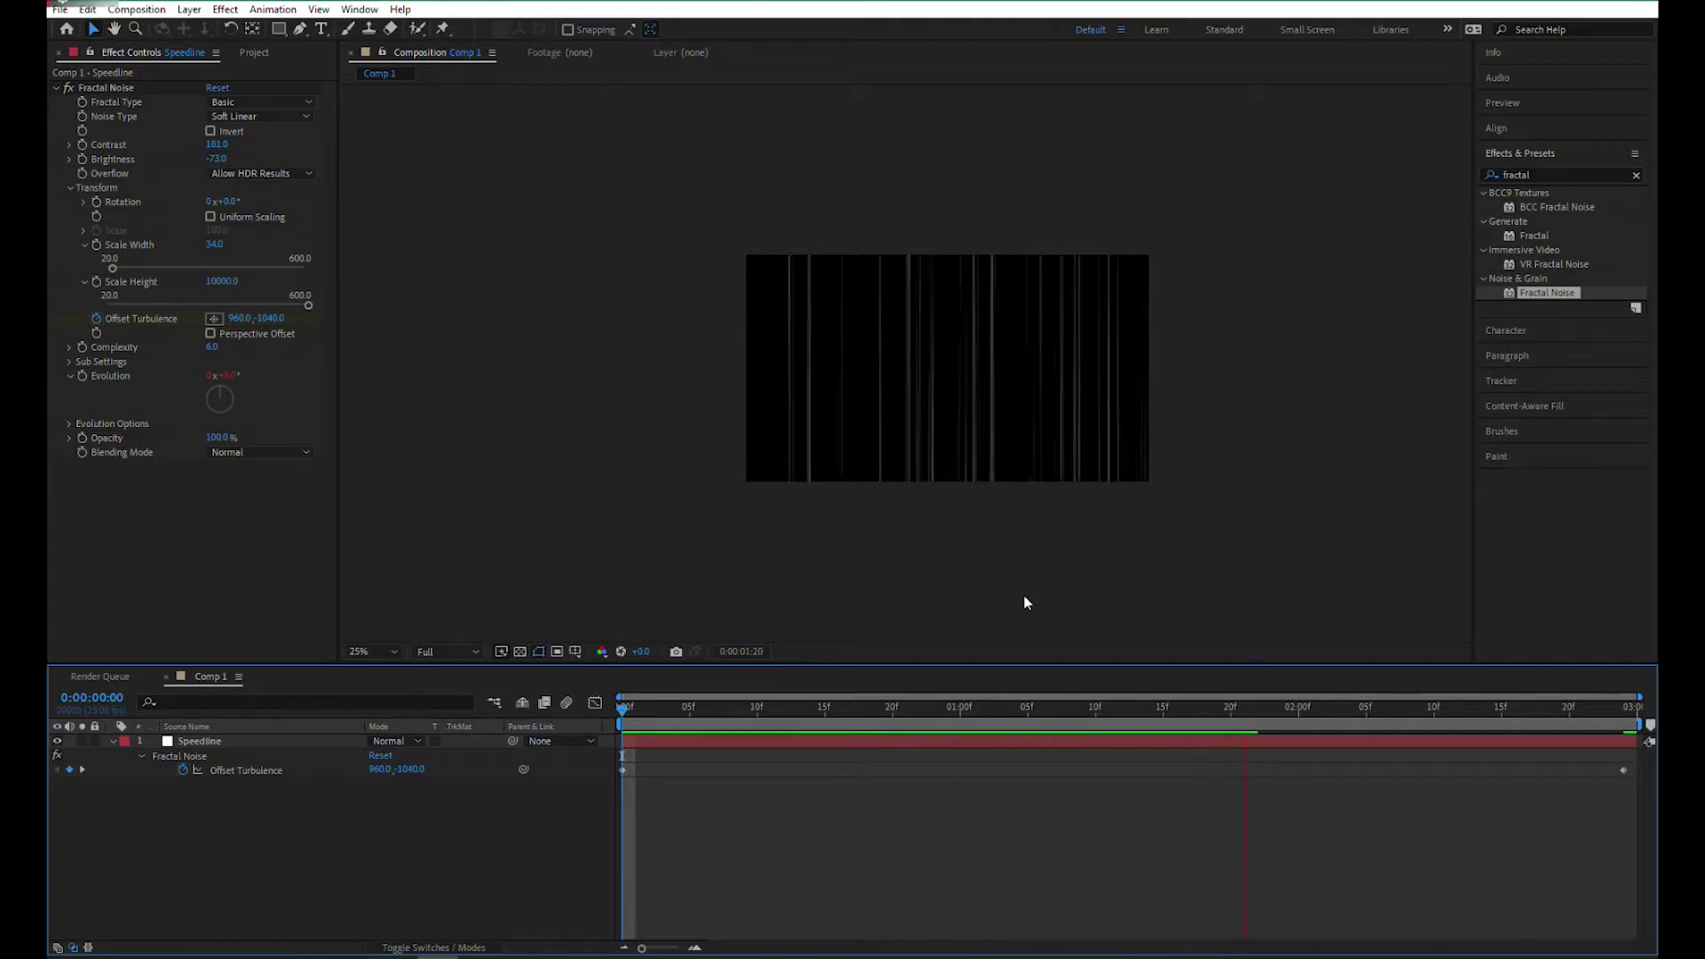
pyautogui.click(1023, 596)
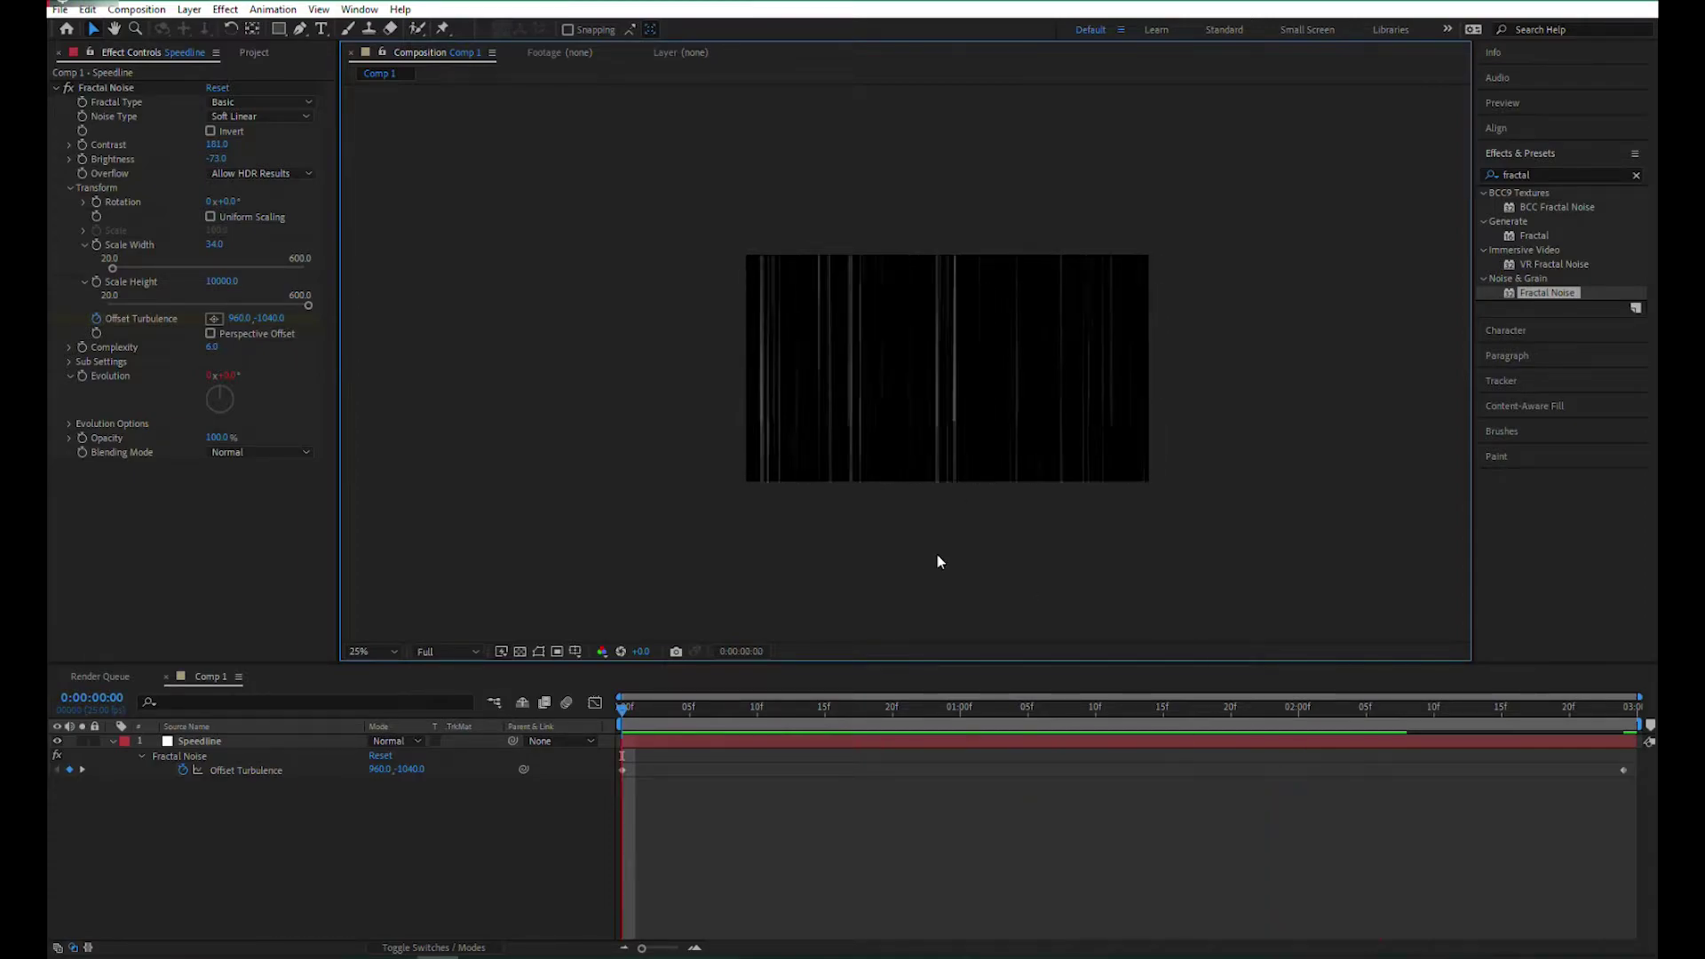
pyautogui.press('space')
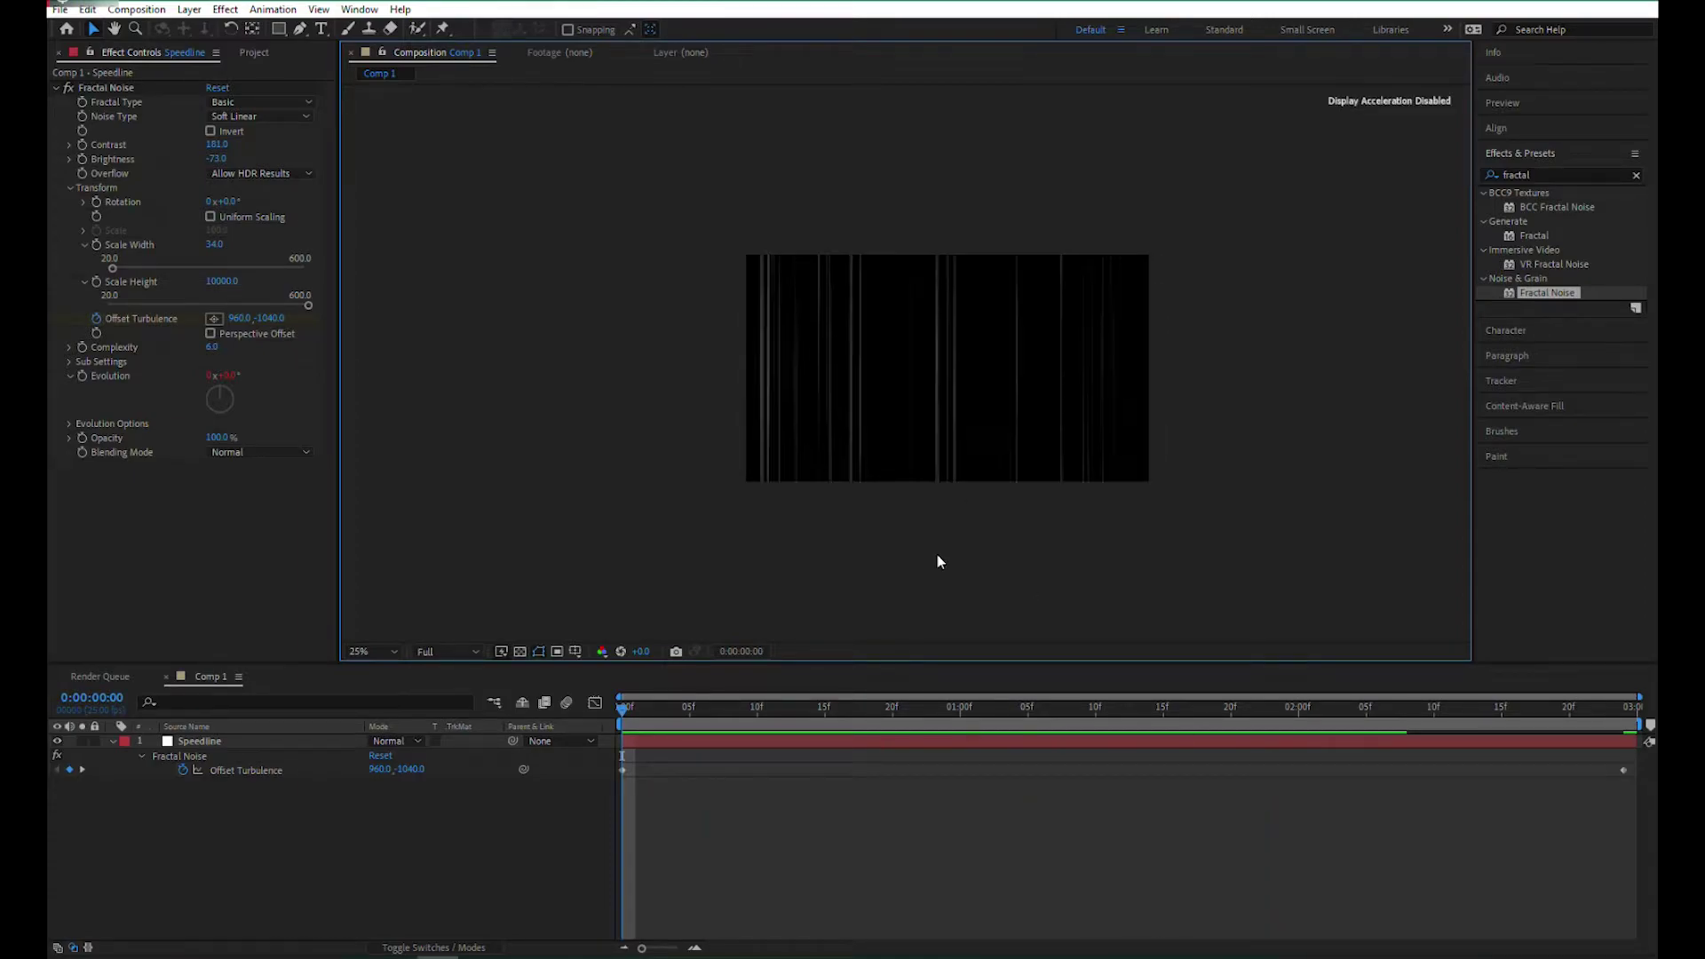
# Pre-compose the Speedline layer as "Speedline Precomp", moving all attributes into the new composition
pyautogui.click(191, 743)
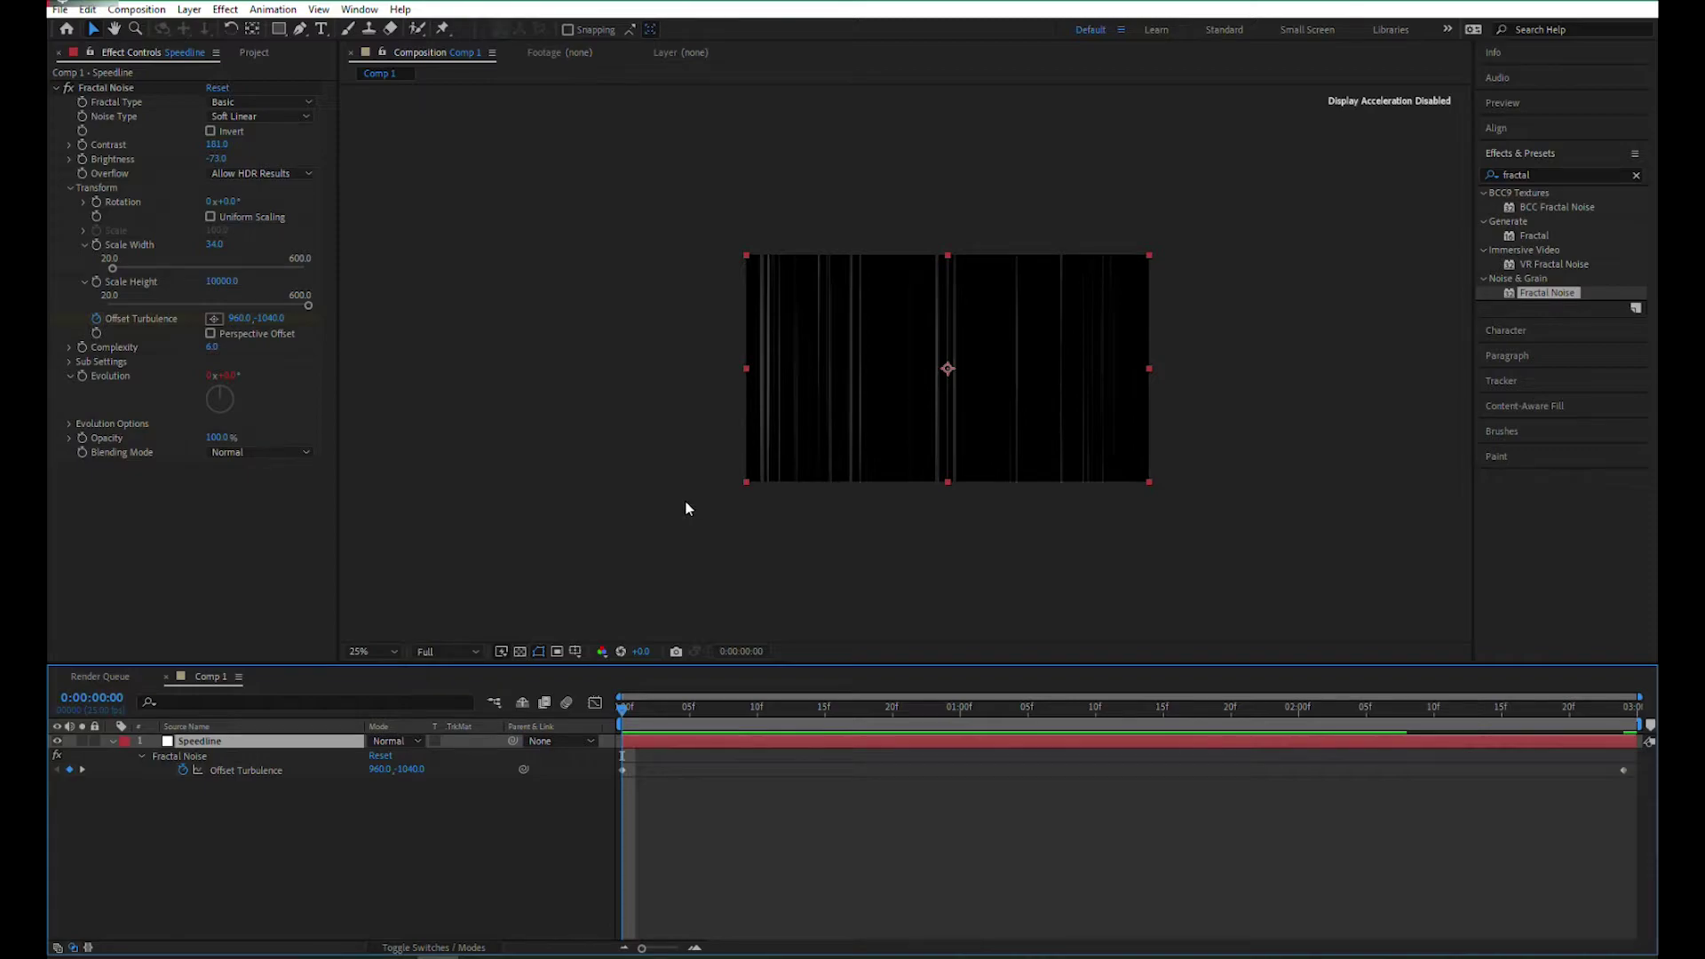
pyautogui.click(189, 10)
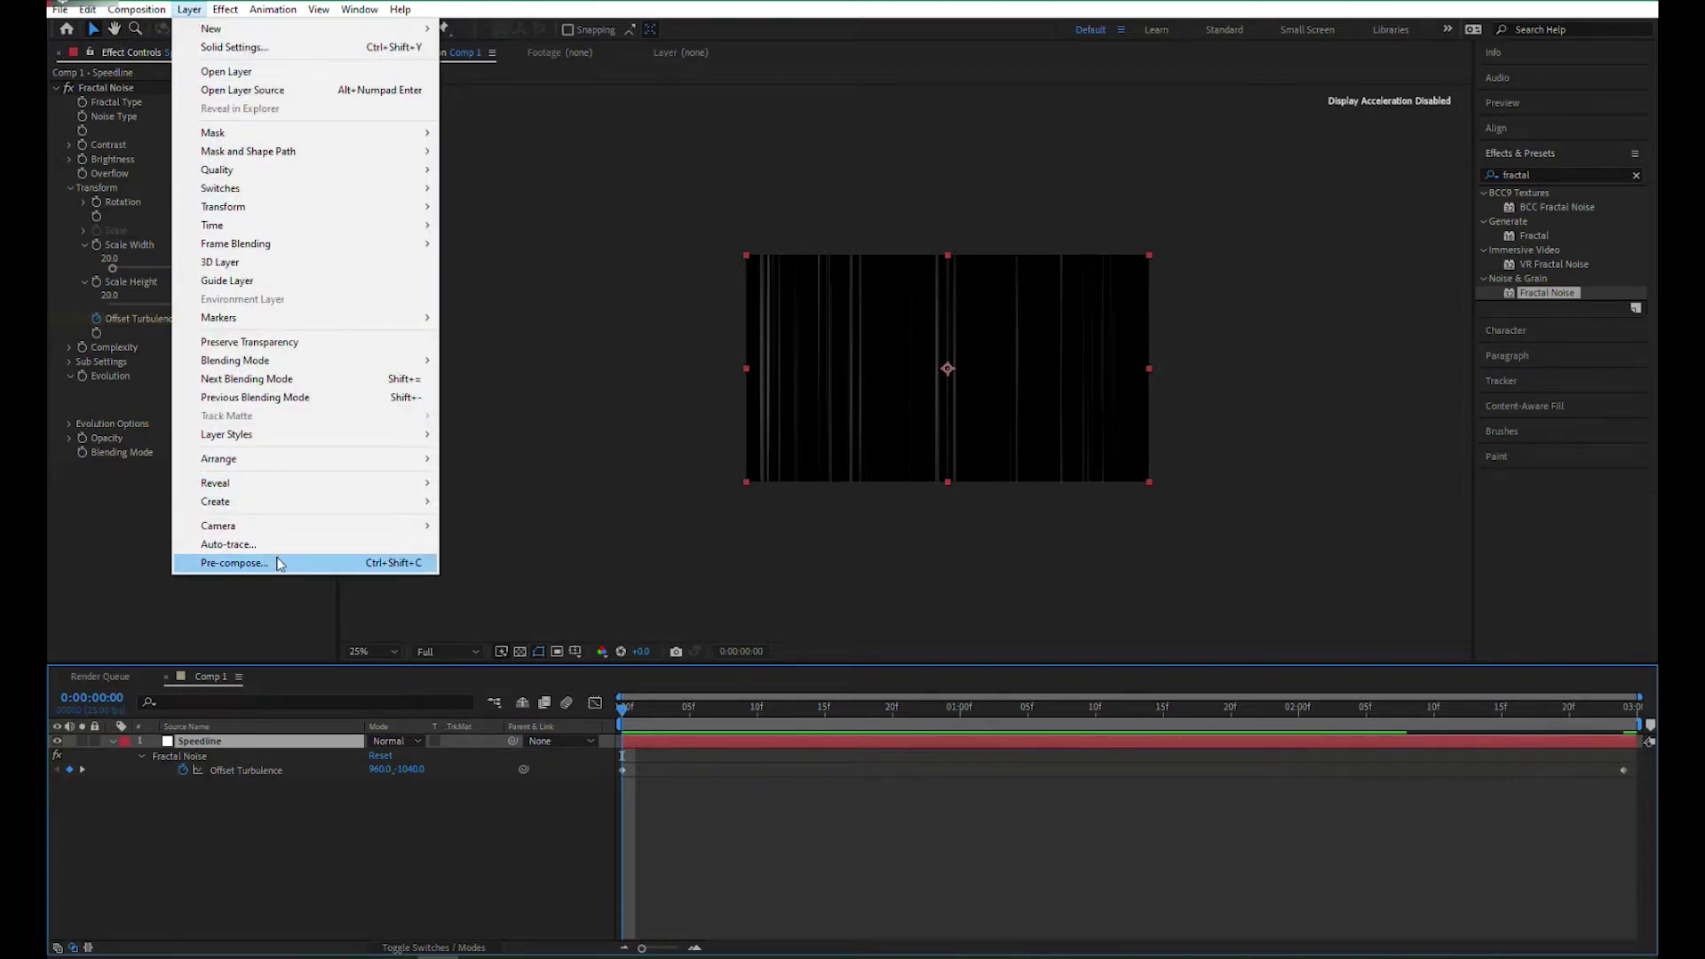
pyautogui.click(210, 742)
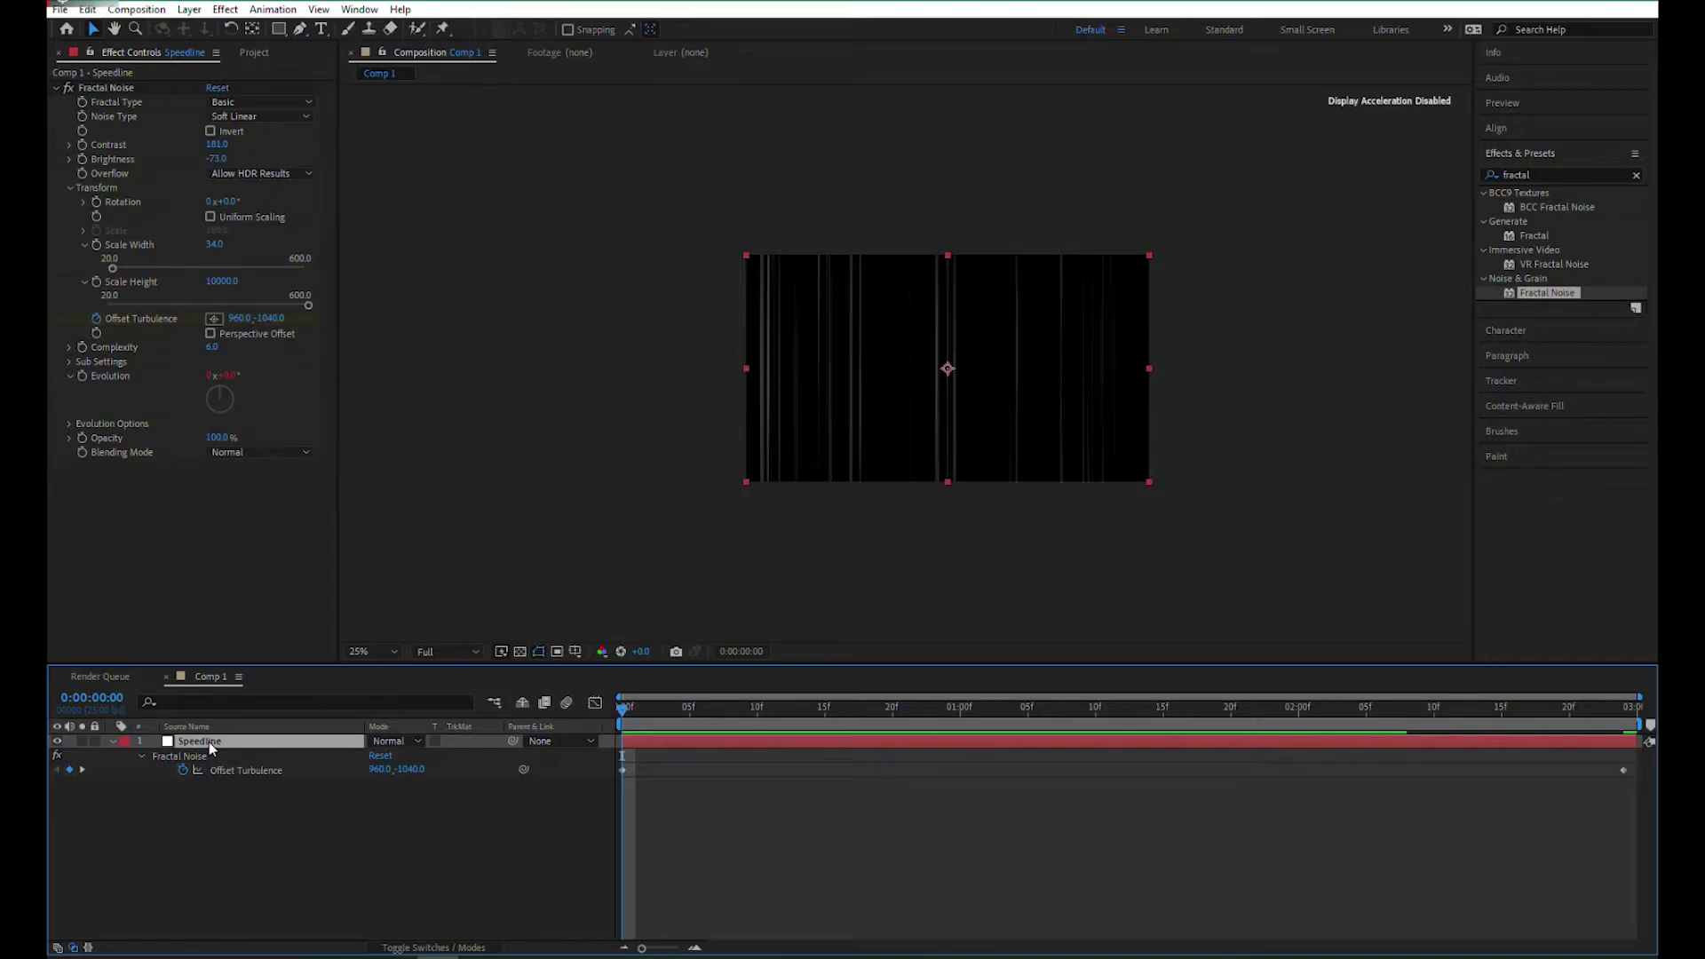
pyautogui.hotkey('ctrl', 'shift', 'c')
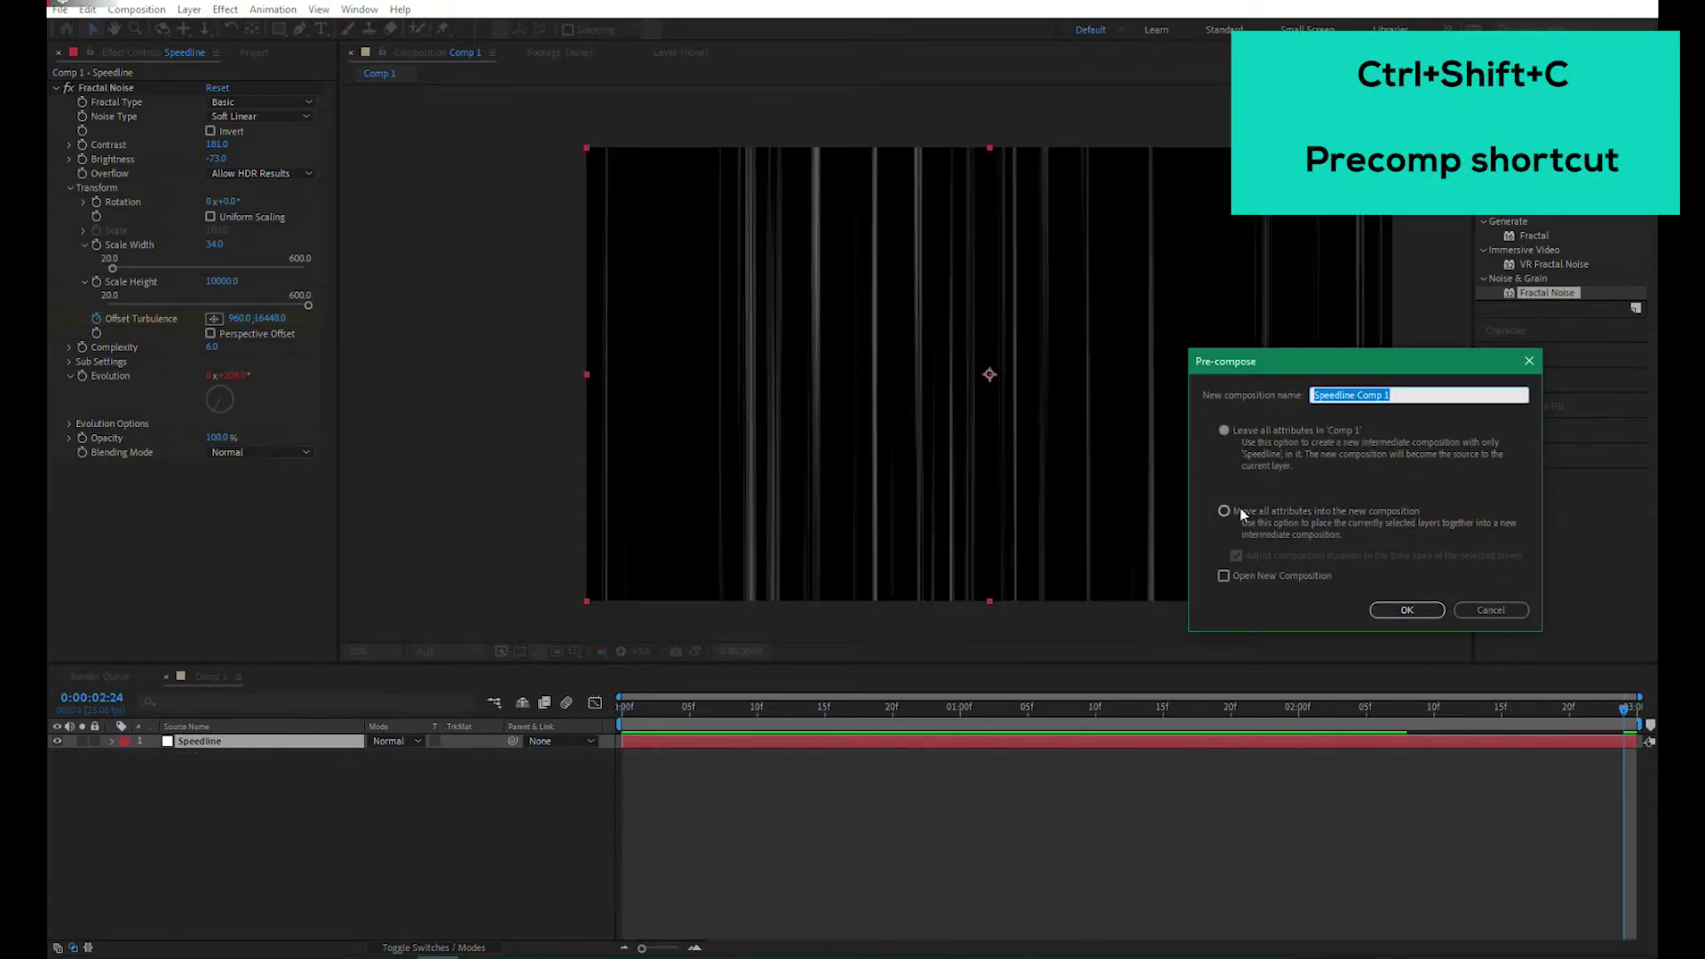
pyautogui.click(1241, 513)
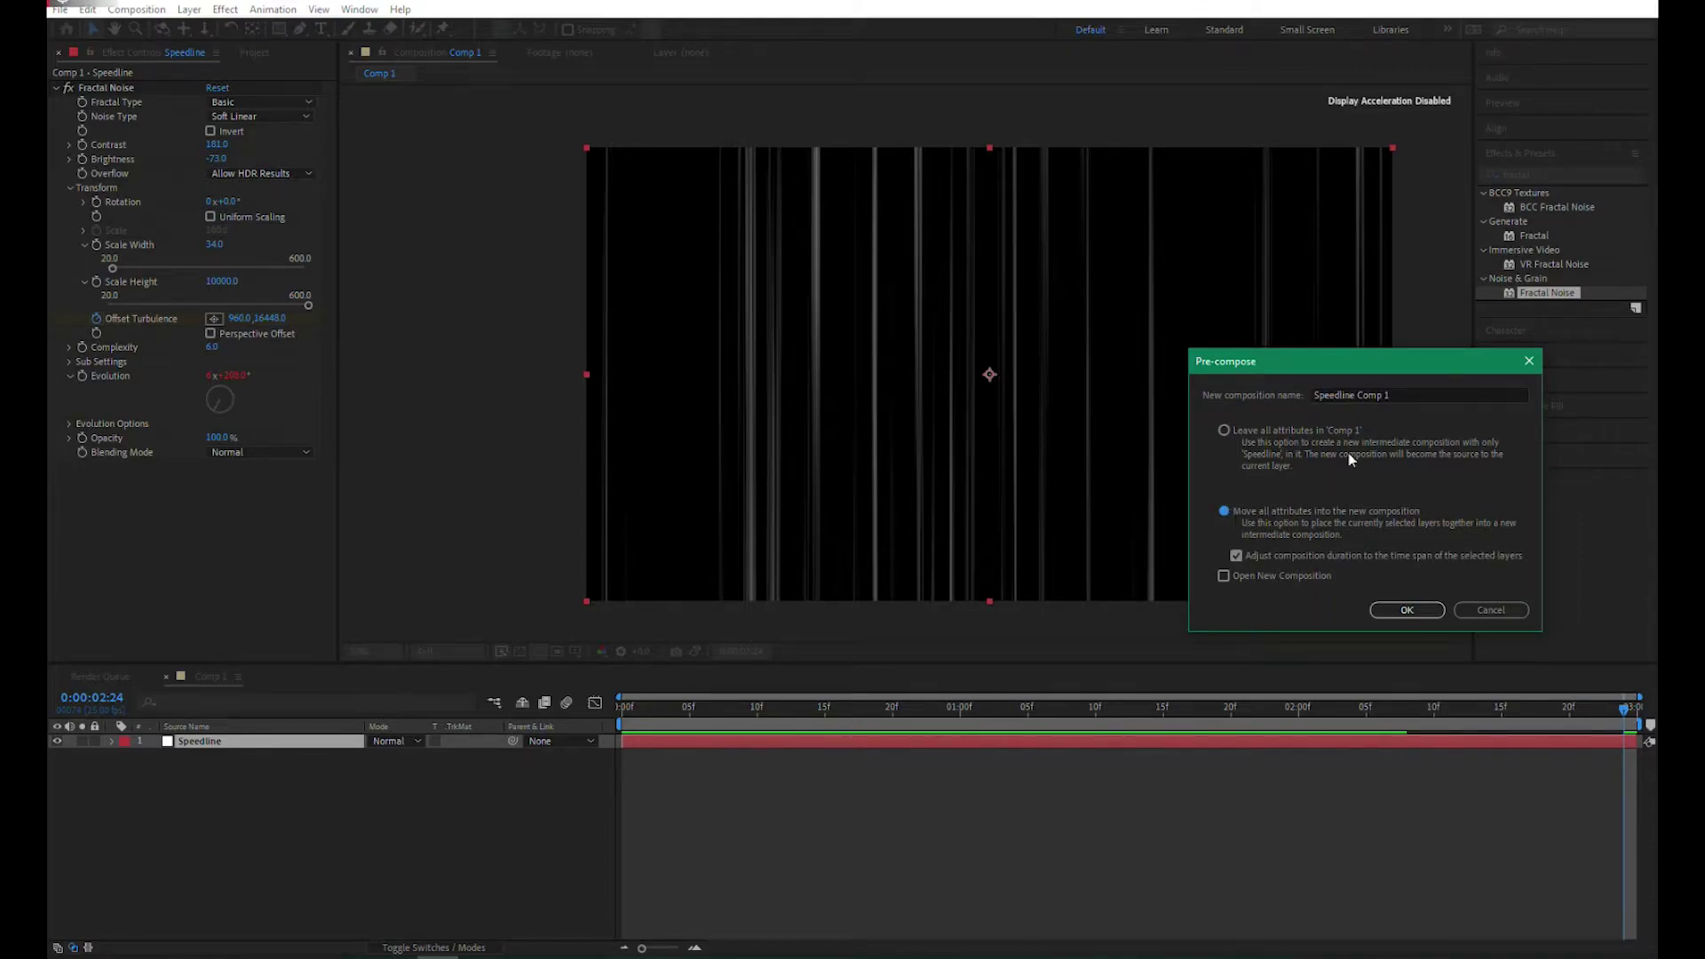
pyautogui.click(1401, 395)
pyautogui.keyDown('shift'); pyautogui.click(1356, 400); pyautogui.keyUp('shift')
pyautogui.write('p')
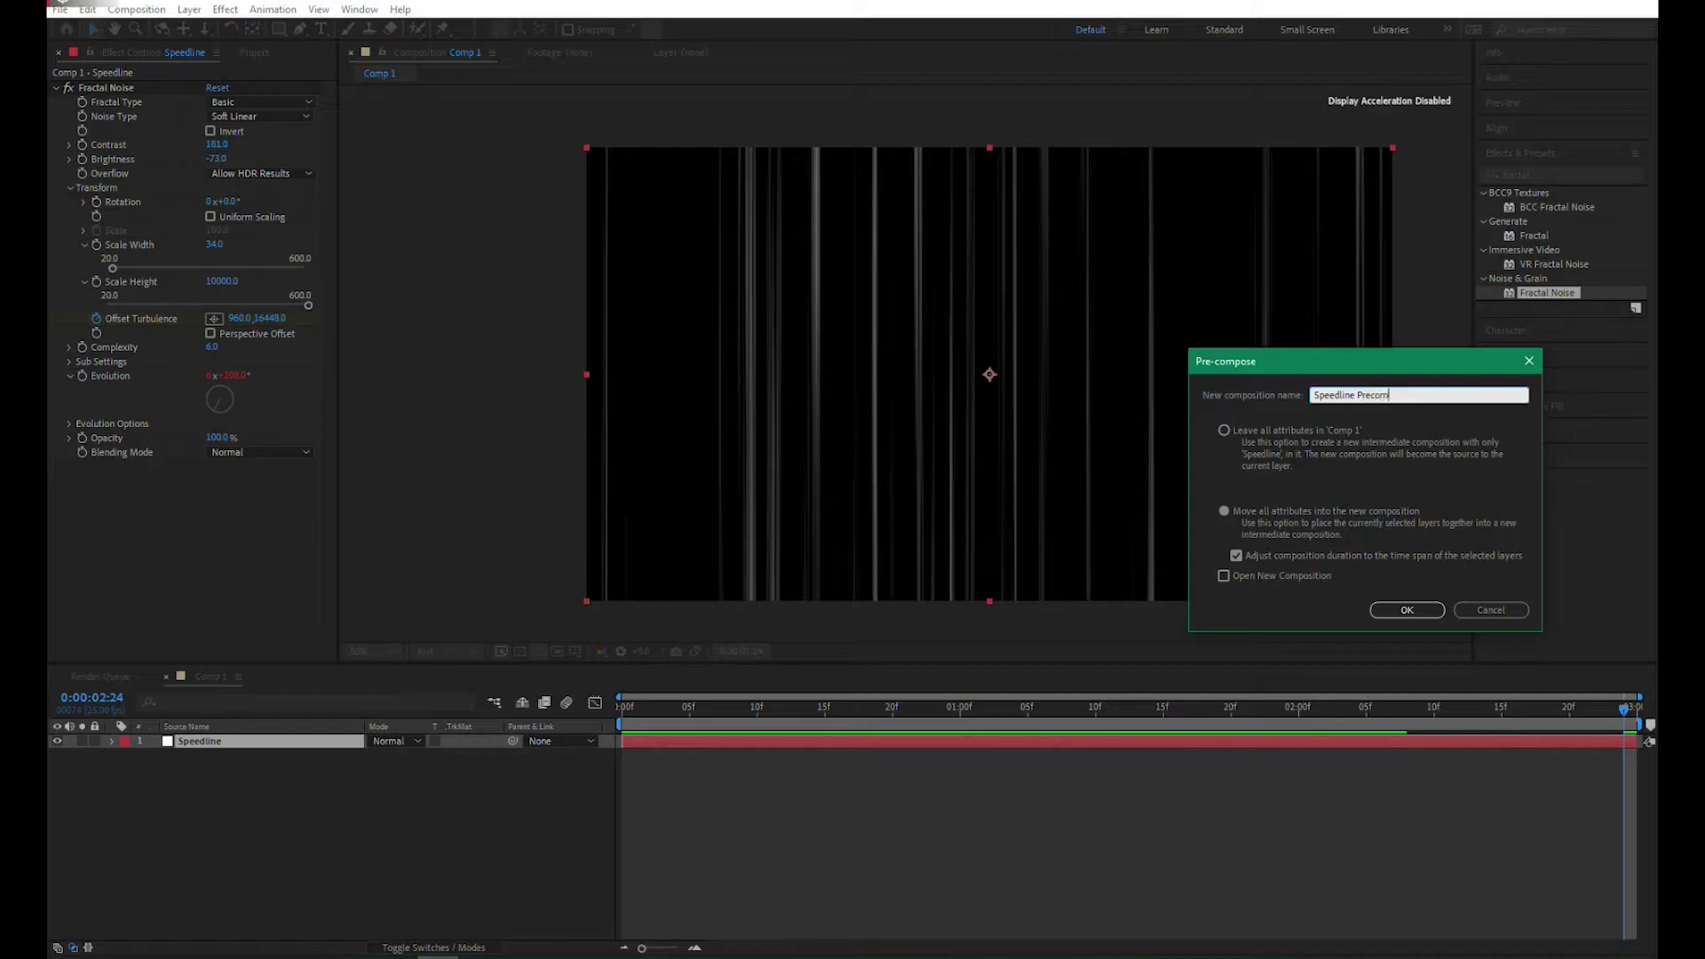
pyautogui.press('Return')
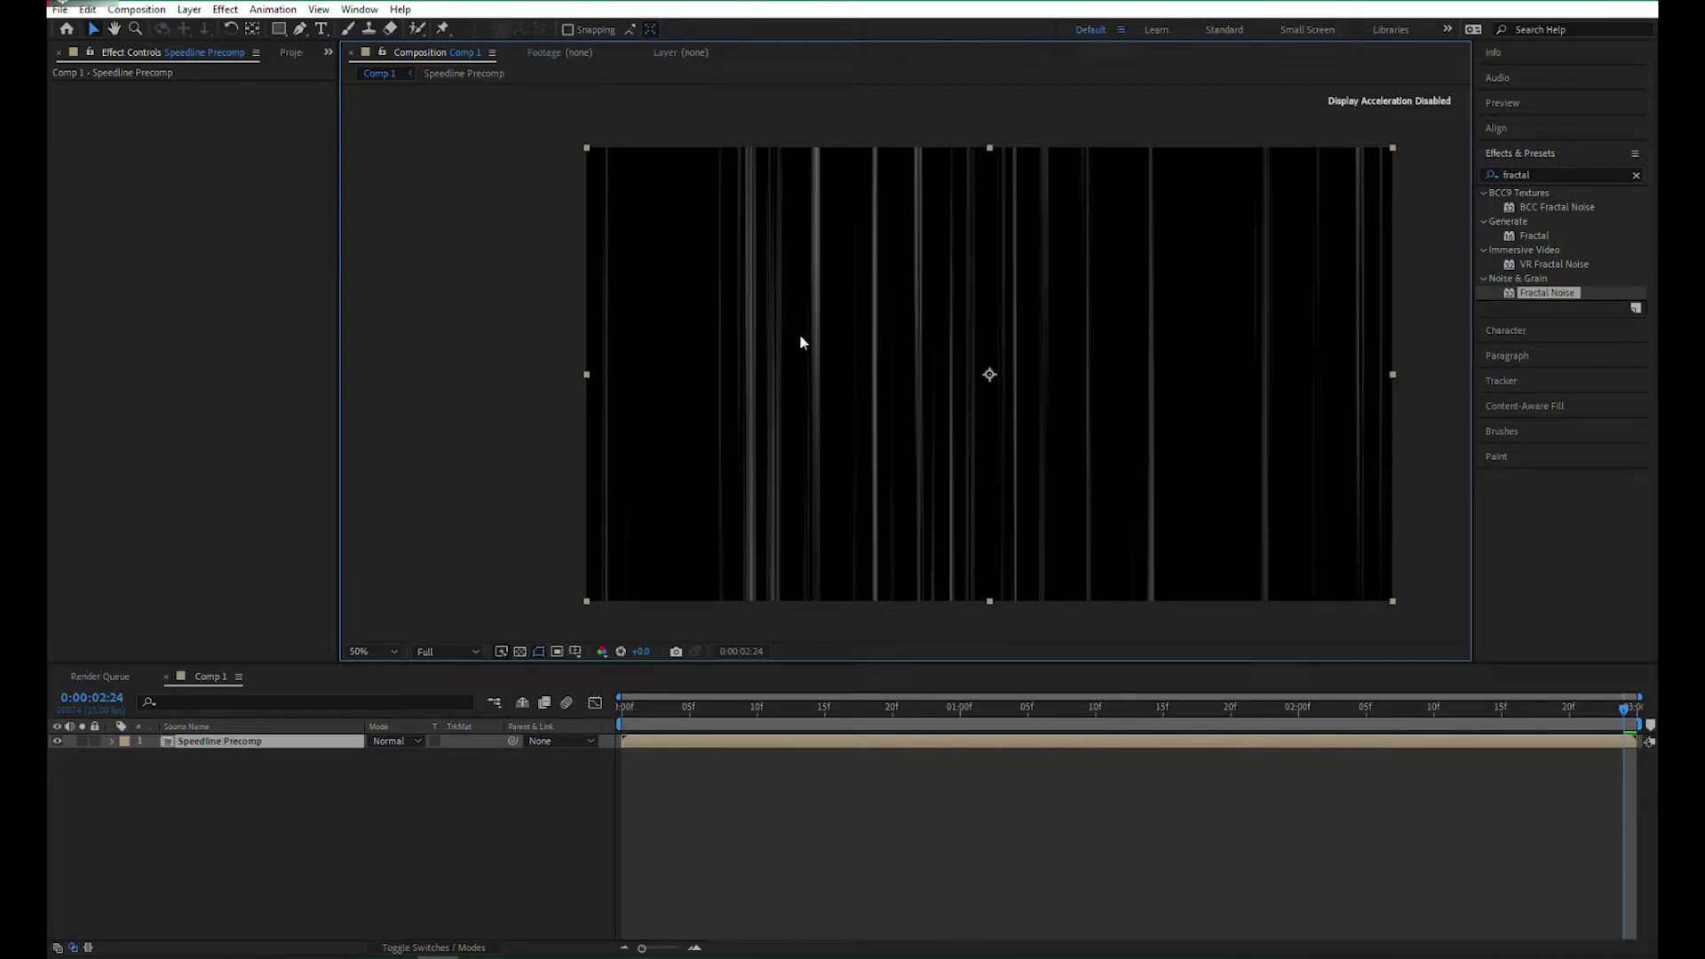
# Apply Polar Coordinates to the Speedline Precomp layer with Rect to Polar conversion and Interpolation at 100%
pyautogui.click(1545, 176)
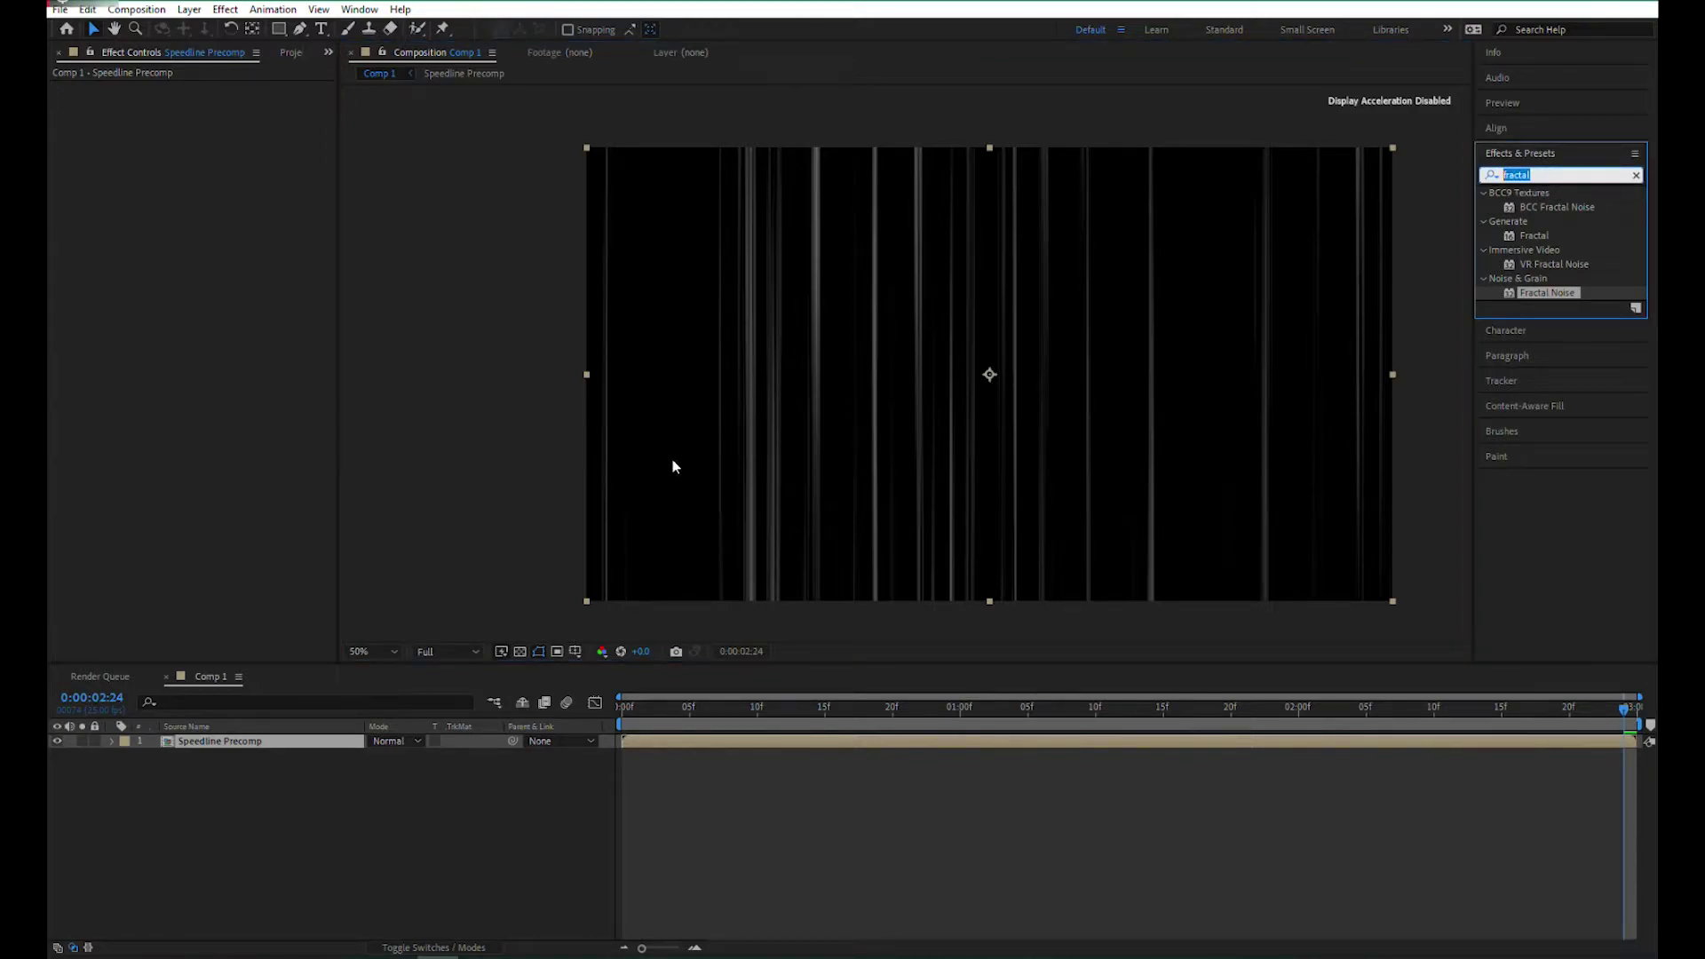
pyautogui.write('POLAR')
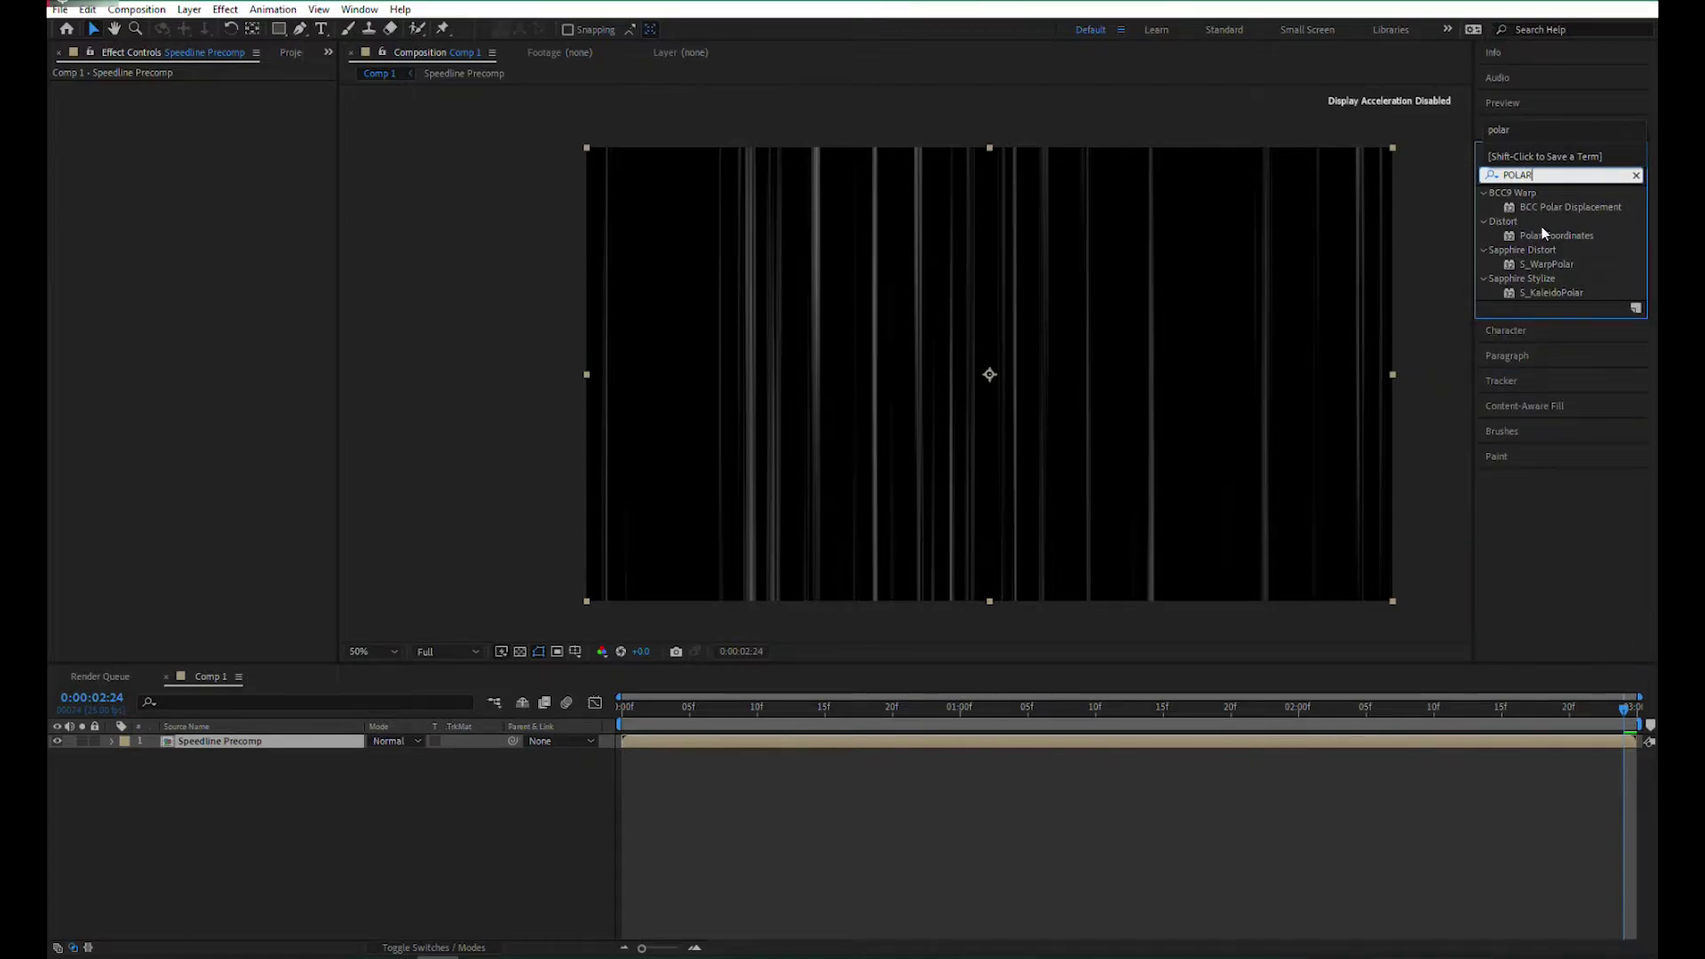
pyautogui.doubleClick(1551, 238)
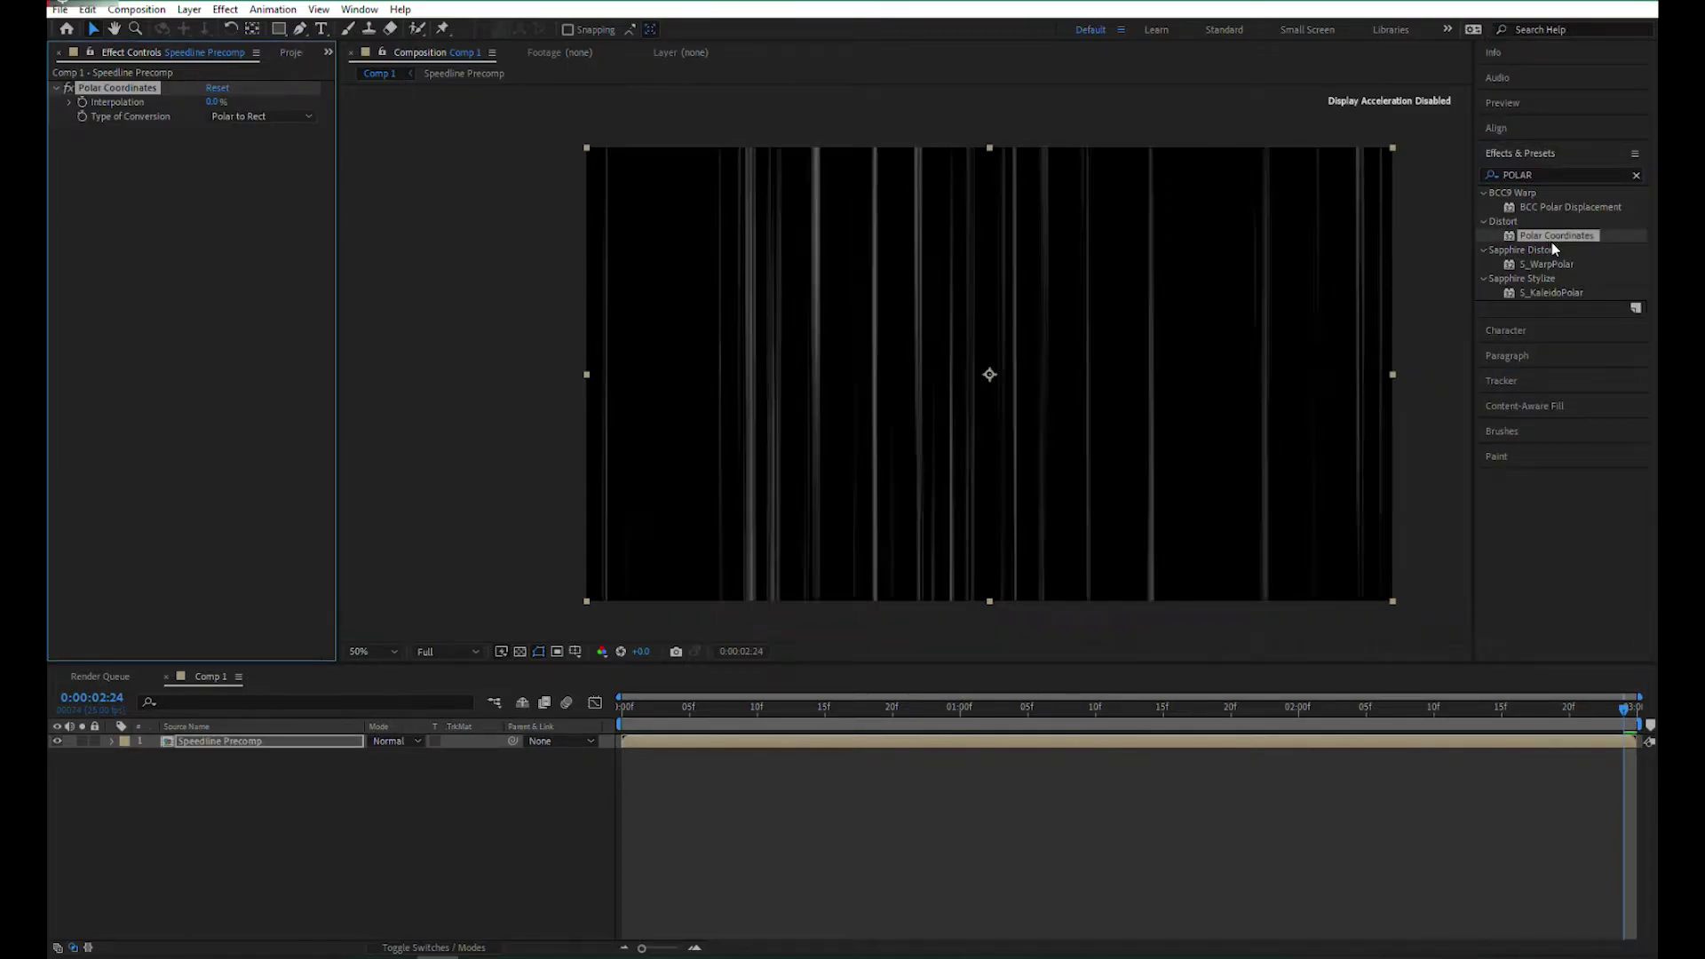
pyautogui.click(238, 118)
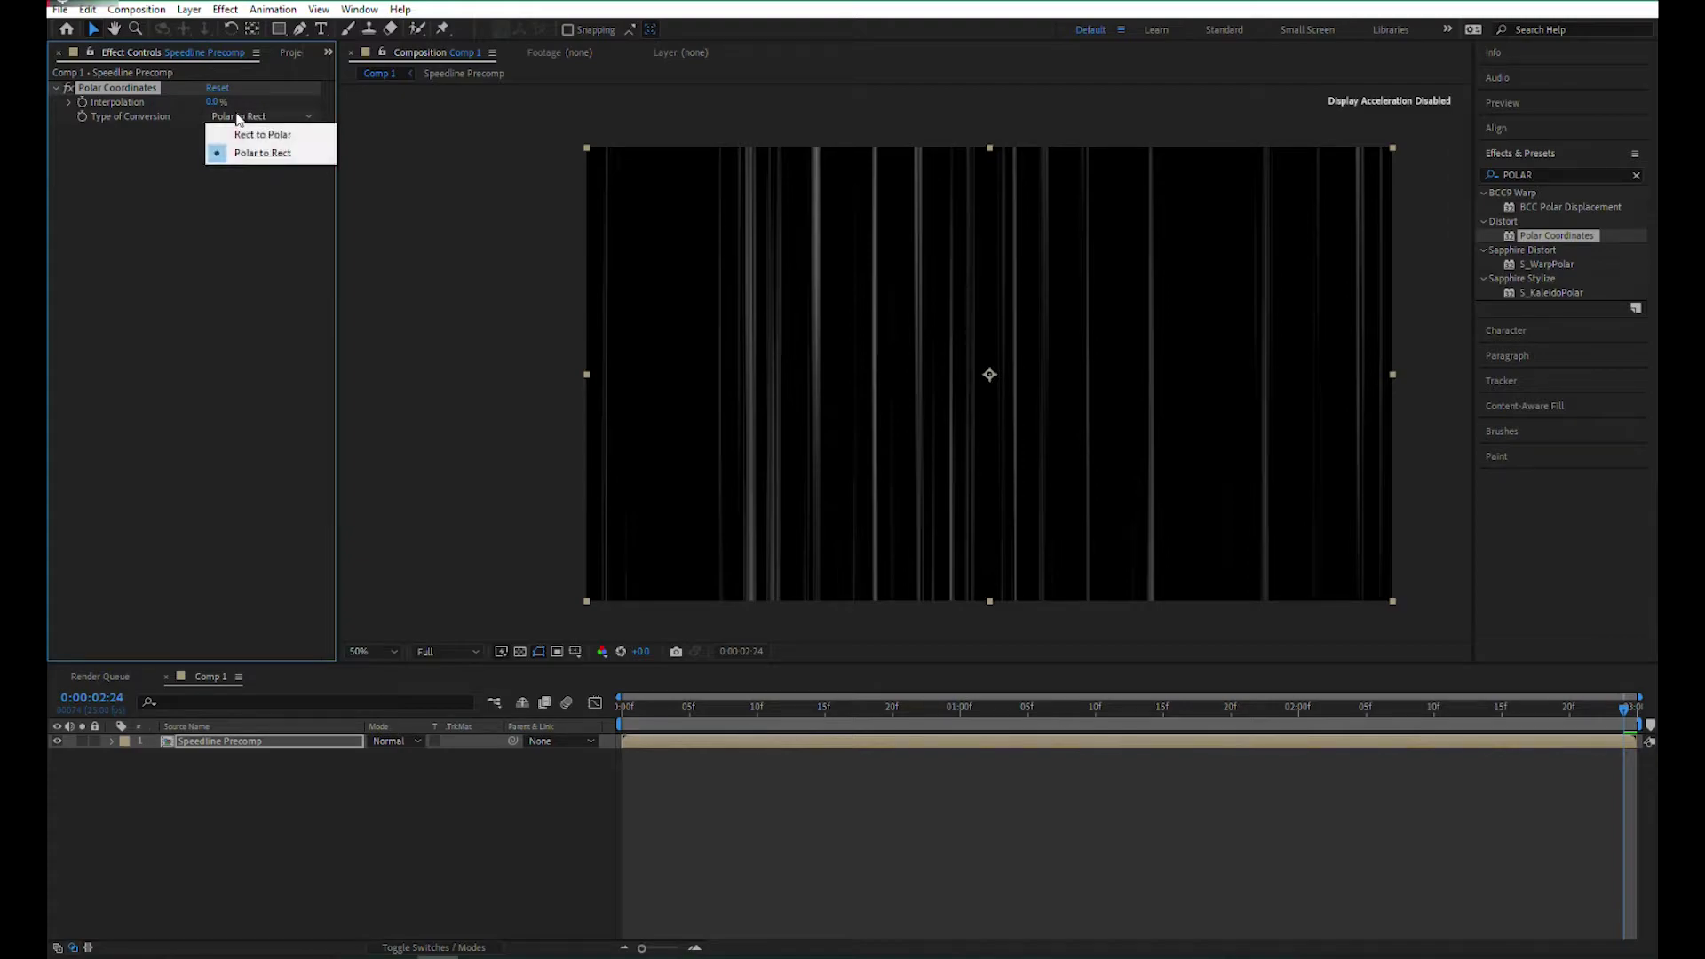
pyautogui.click(263, 134)
pyautogui.moveTo(217, 101); pyautogui.dragTo(457, 102)
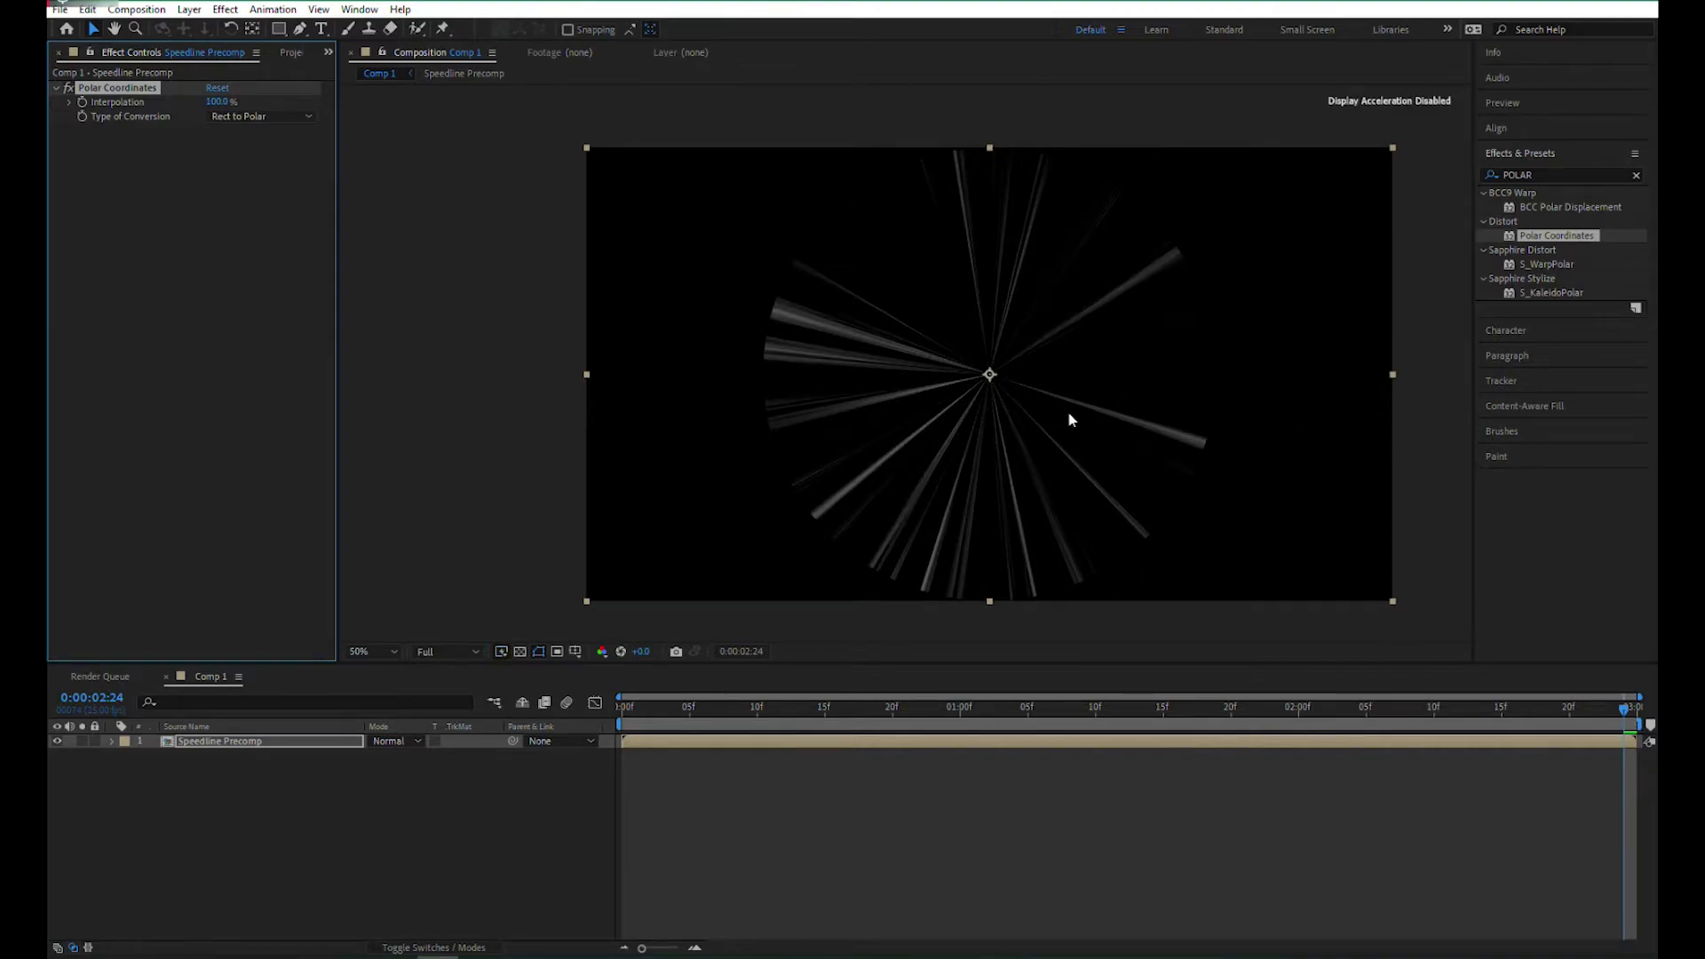
# Play back the radial speed lines from the first frame
pyautogui.scroll(1, 1069, 414)
pyautogui.scroll(-1, 1053, 395)
pyautogui.press('space')
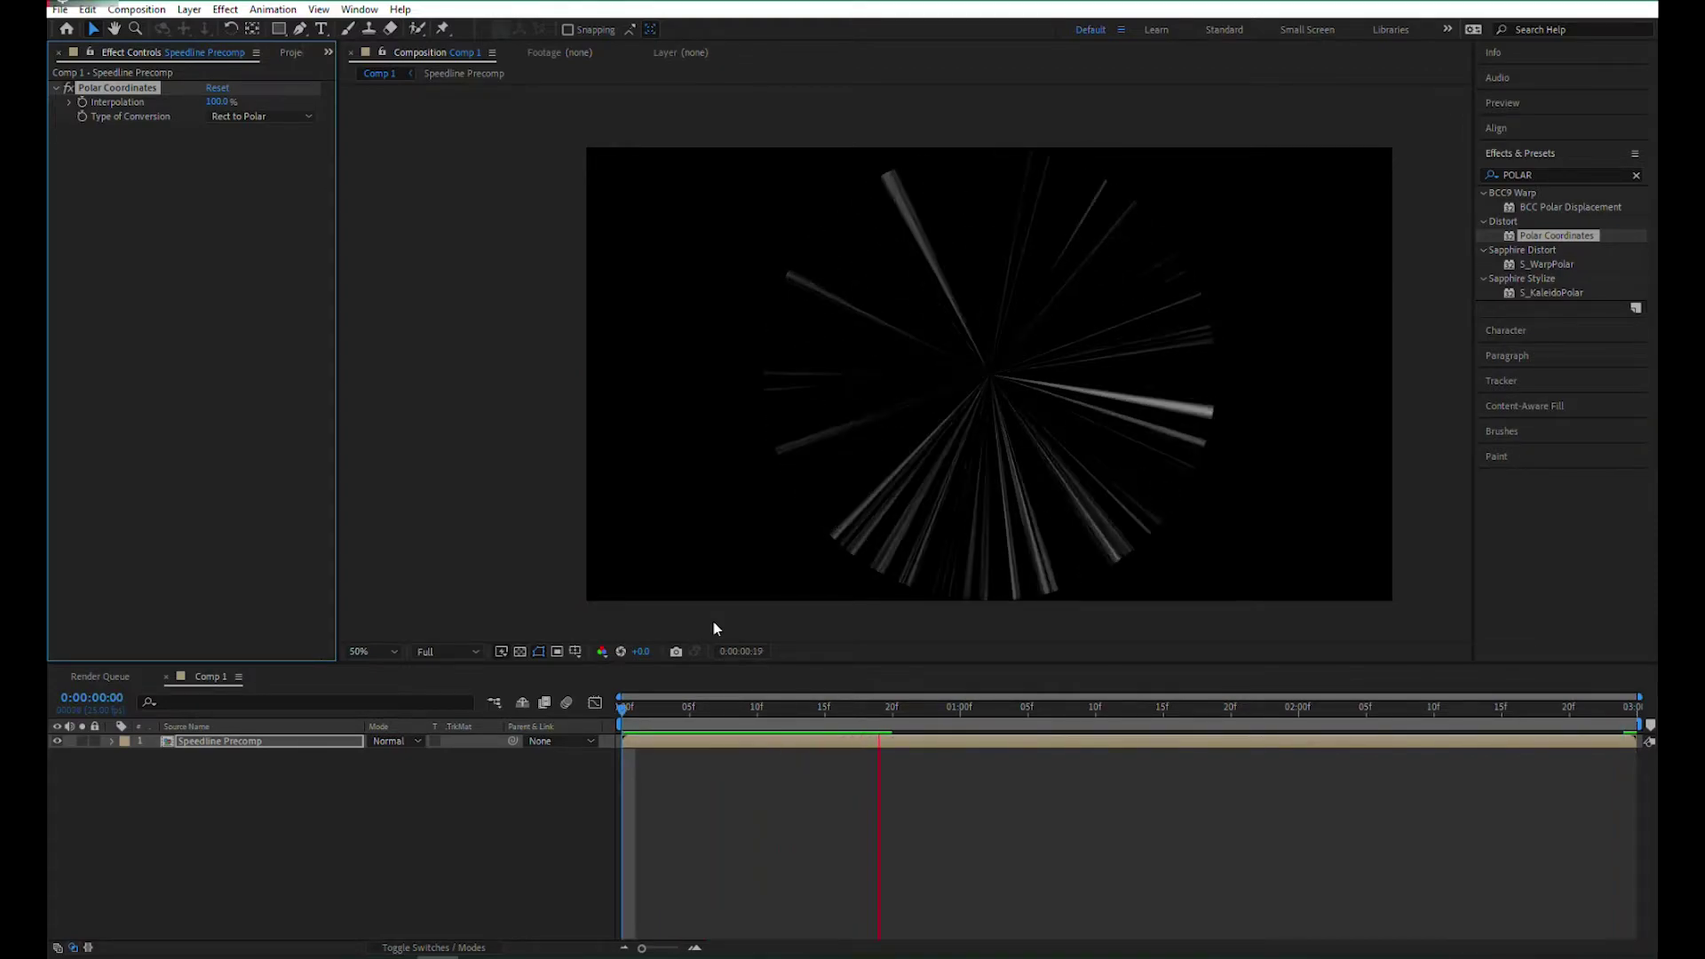
pyautogui.click(715, 628)
pyautogui.press('space')
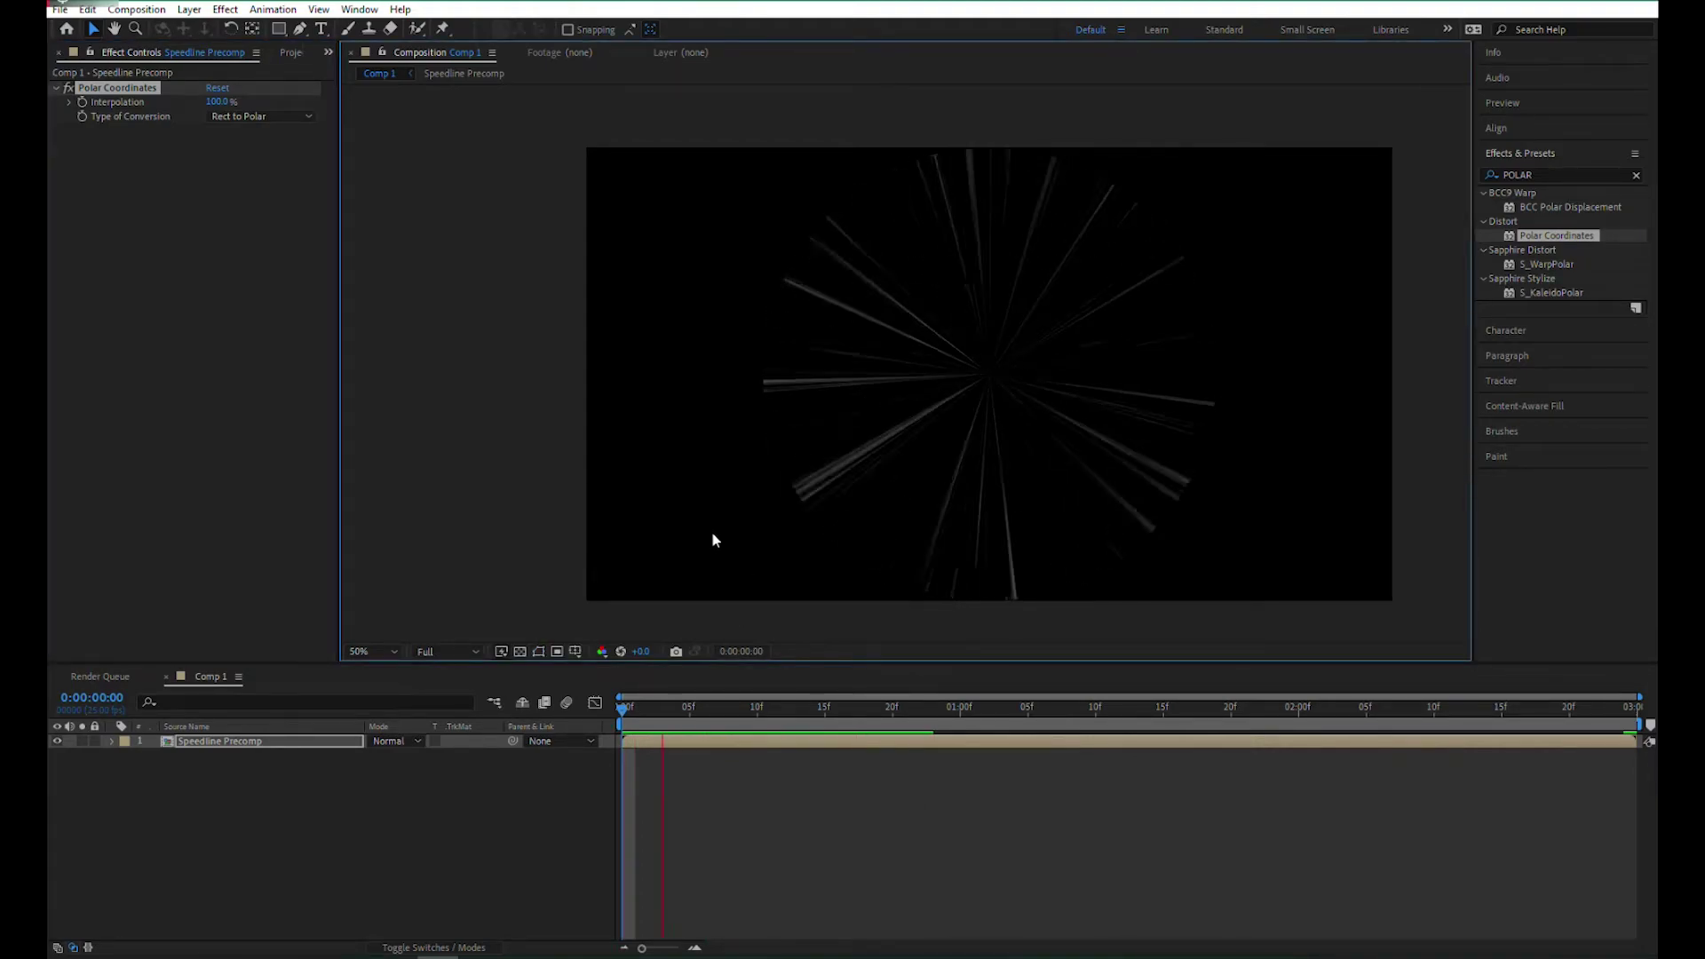
pyautogui.click(631, 488)
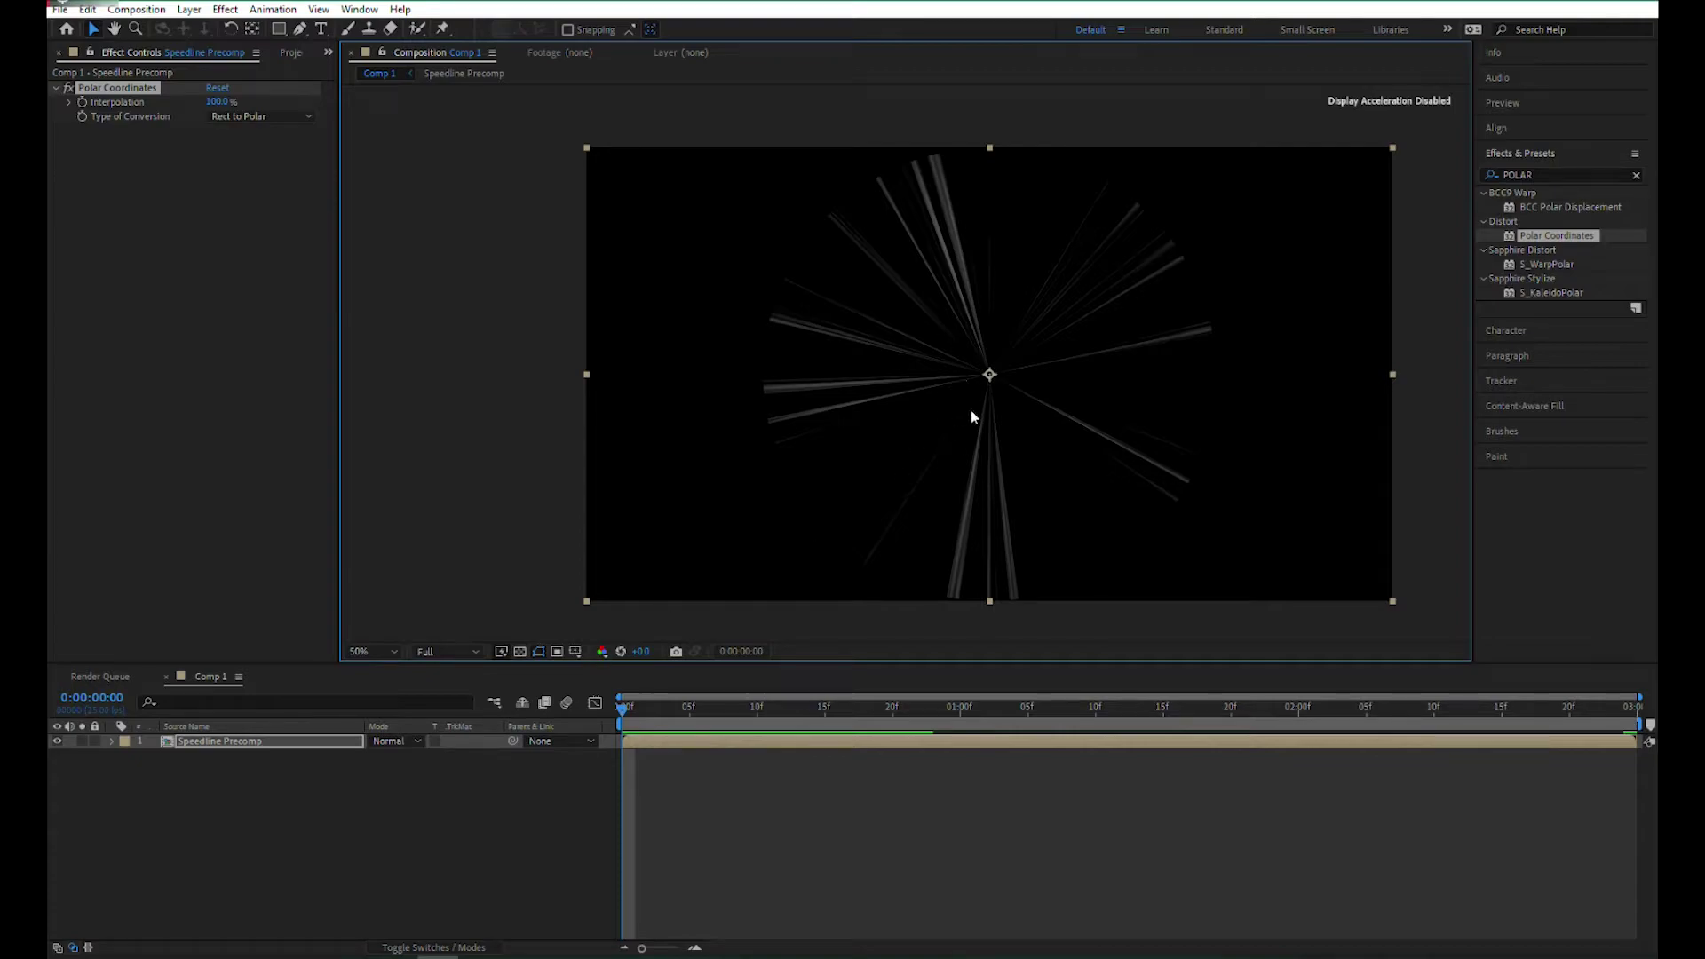
# Scale the Speedline Precomp layer up to 237% so the radial lines fill the frame
pyautogui.click(337, 757)
pyautogui.click(339, 743)
pyautogui.press('s')
pyautogui.moveTo(395, 755); pyautogui.dragTo(489, 755)
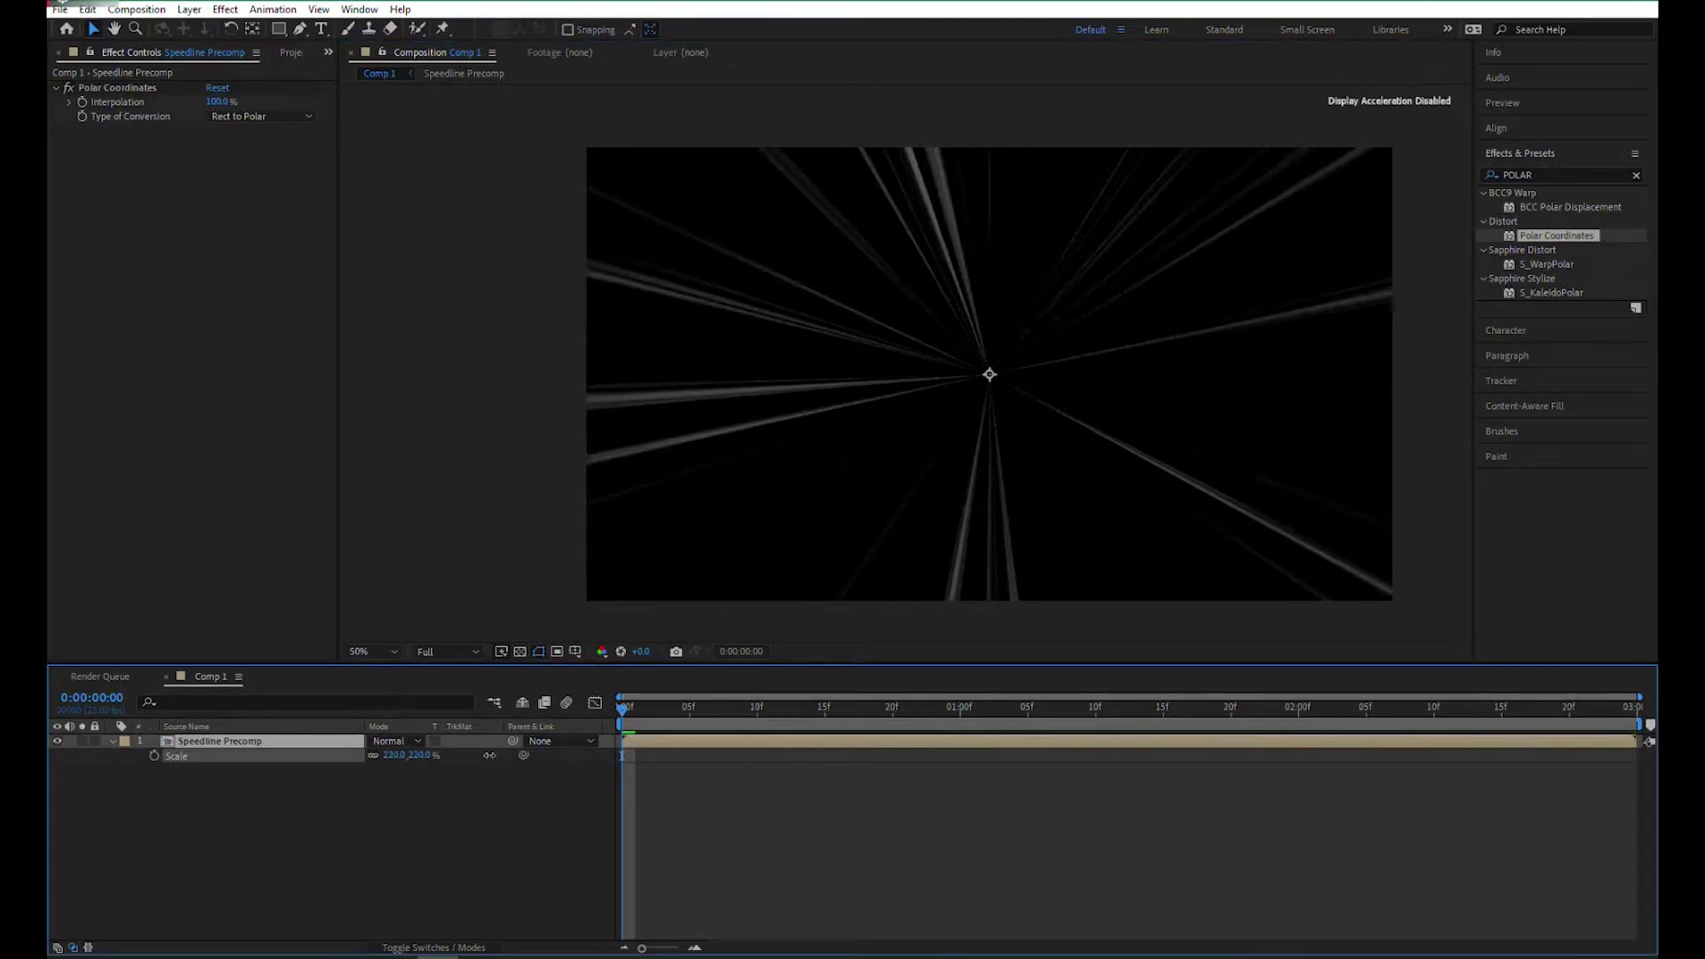
# Inspect the edge quality of the radial lines up close around their centre point
pyautogui.press('.')
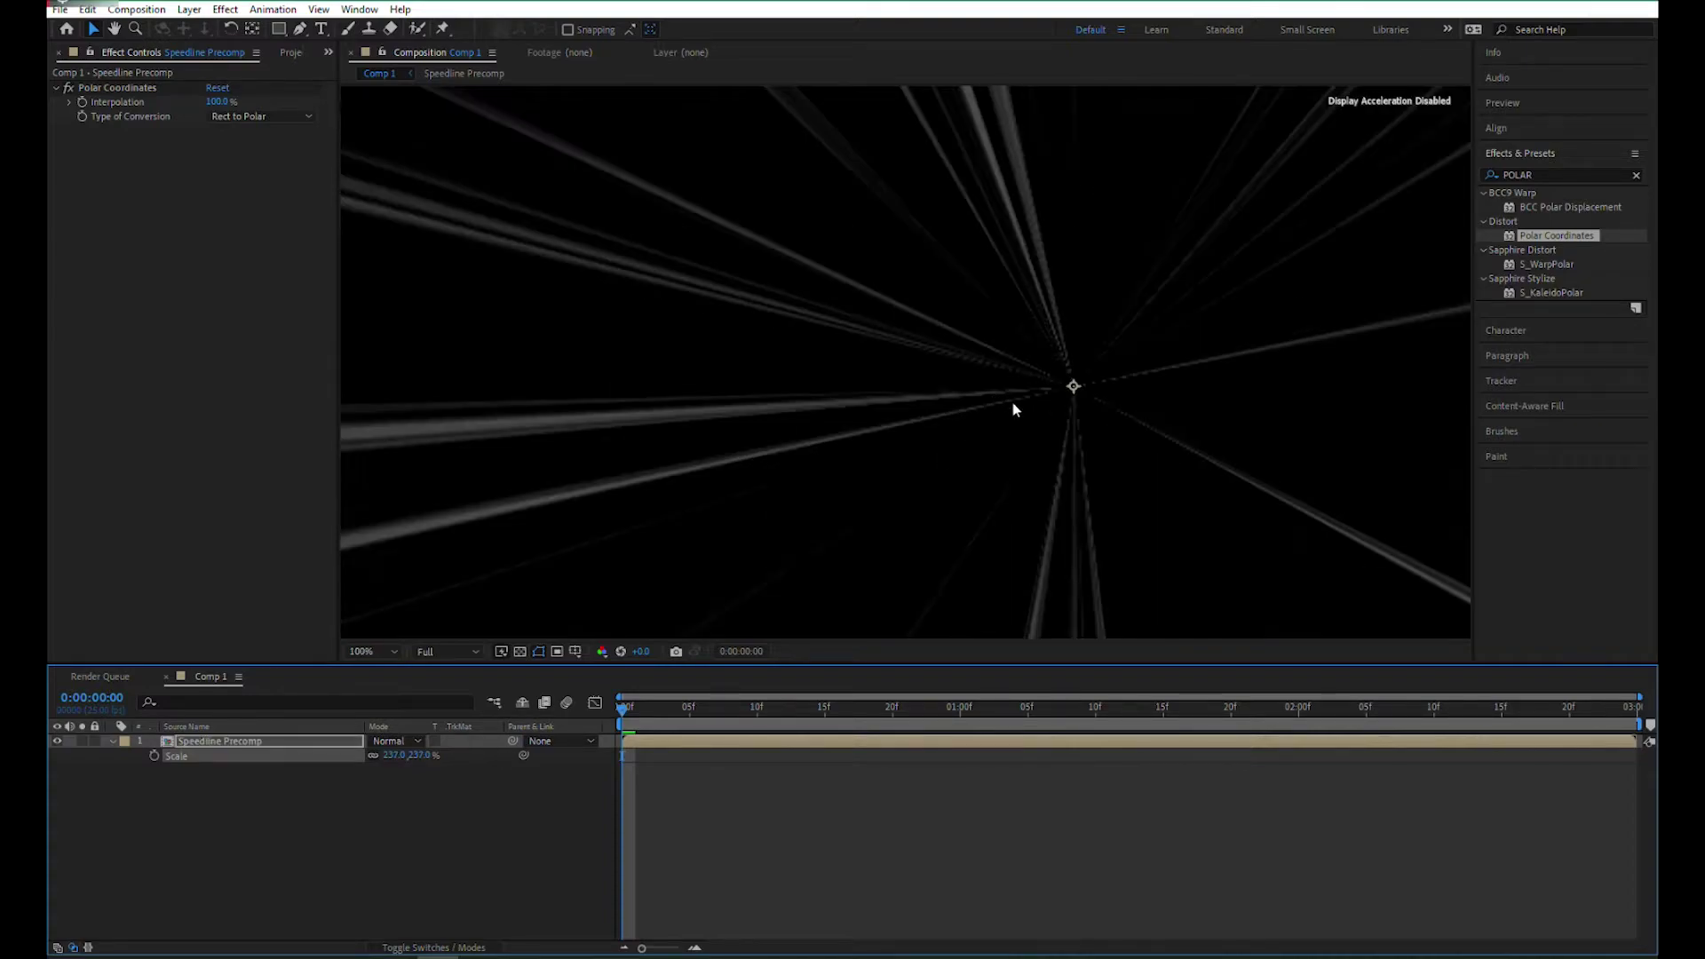
pyautogui.moveTo(1121, 438); pyautogui.dragTo(953, 422)
pyautogui.scroll(1, 993, 380)
pyautogui.press(',')
pyautogui.press(',')
pyautogui.press(',')
pyautogui.press(',')
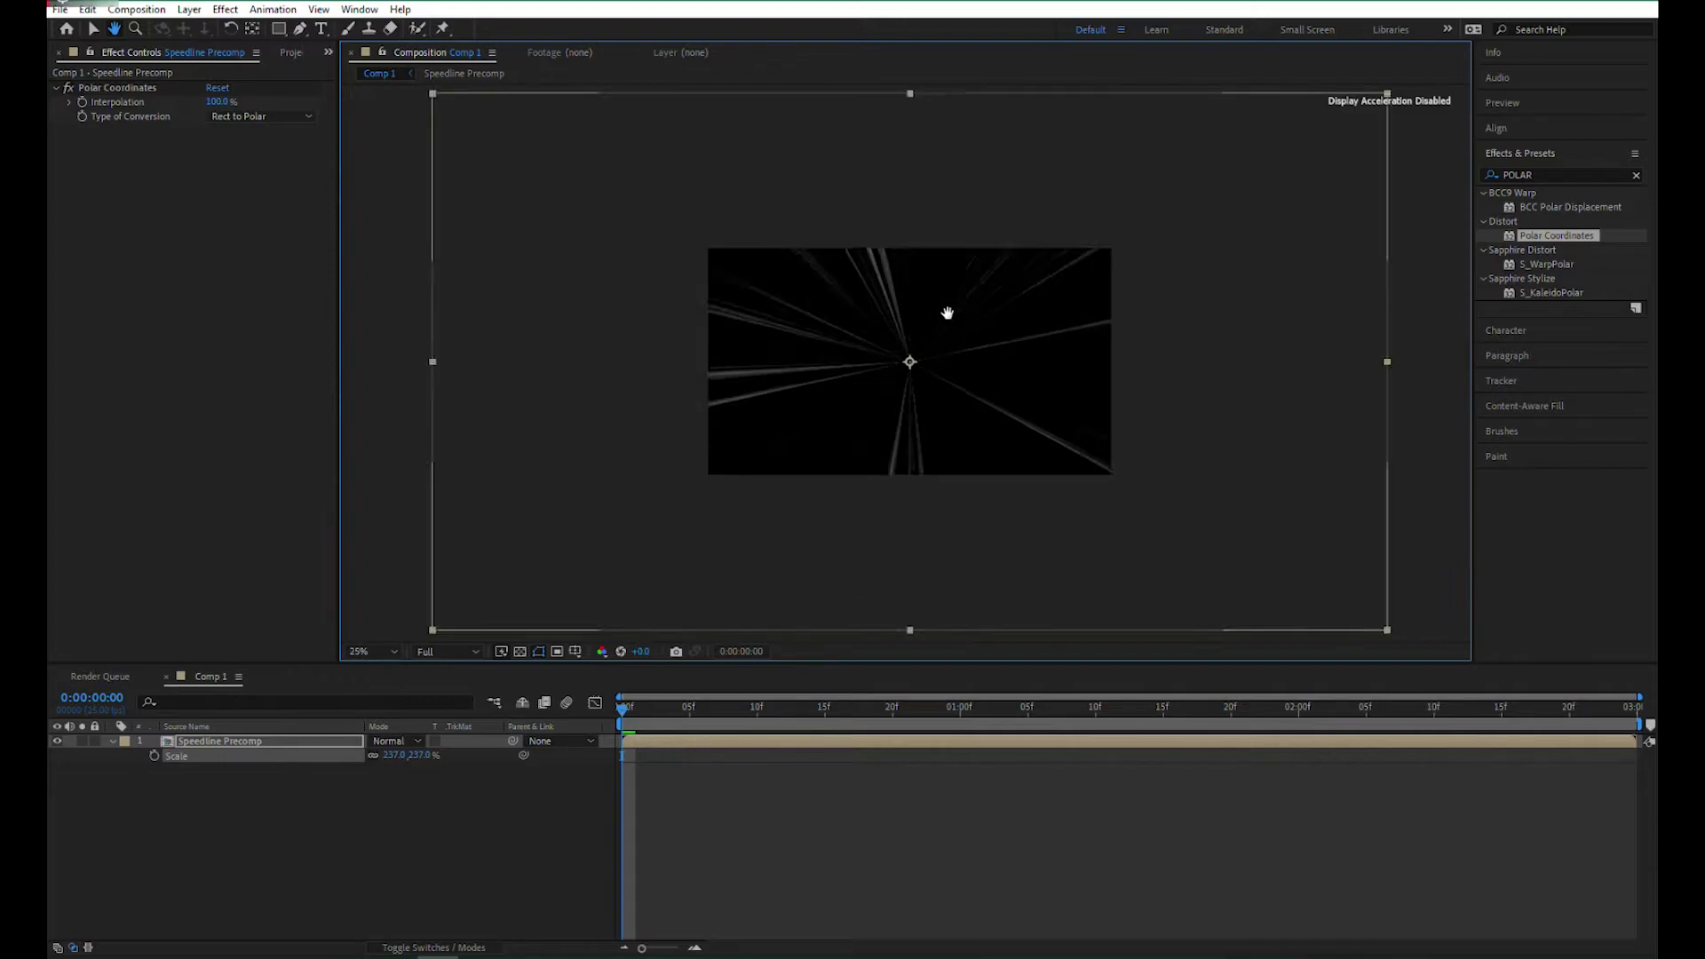
pyautogui.scroll(2, 923, 323)
pyautogui.moveTo(949, 327)
pyautogui.mouseDown()
pyautogui.moveTo(962, 274)
pyautogui.moveTo(946, 352)
pyautogui.mouseUp()
pyautogui.scroll(2, 977, 341)
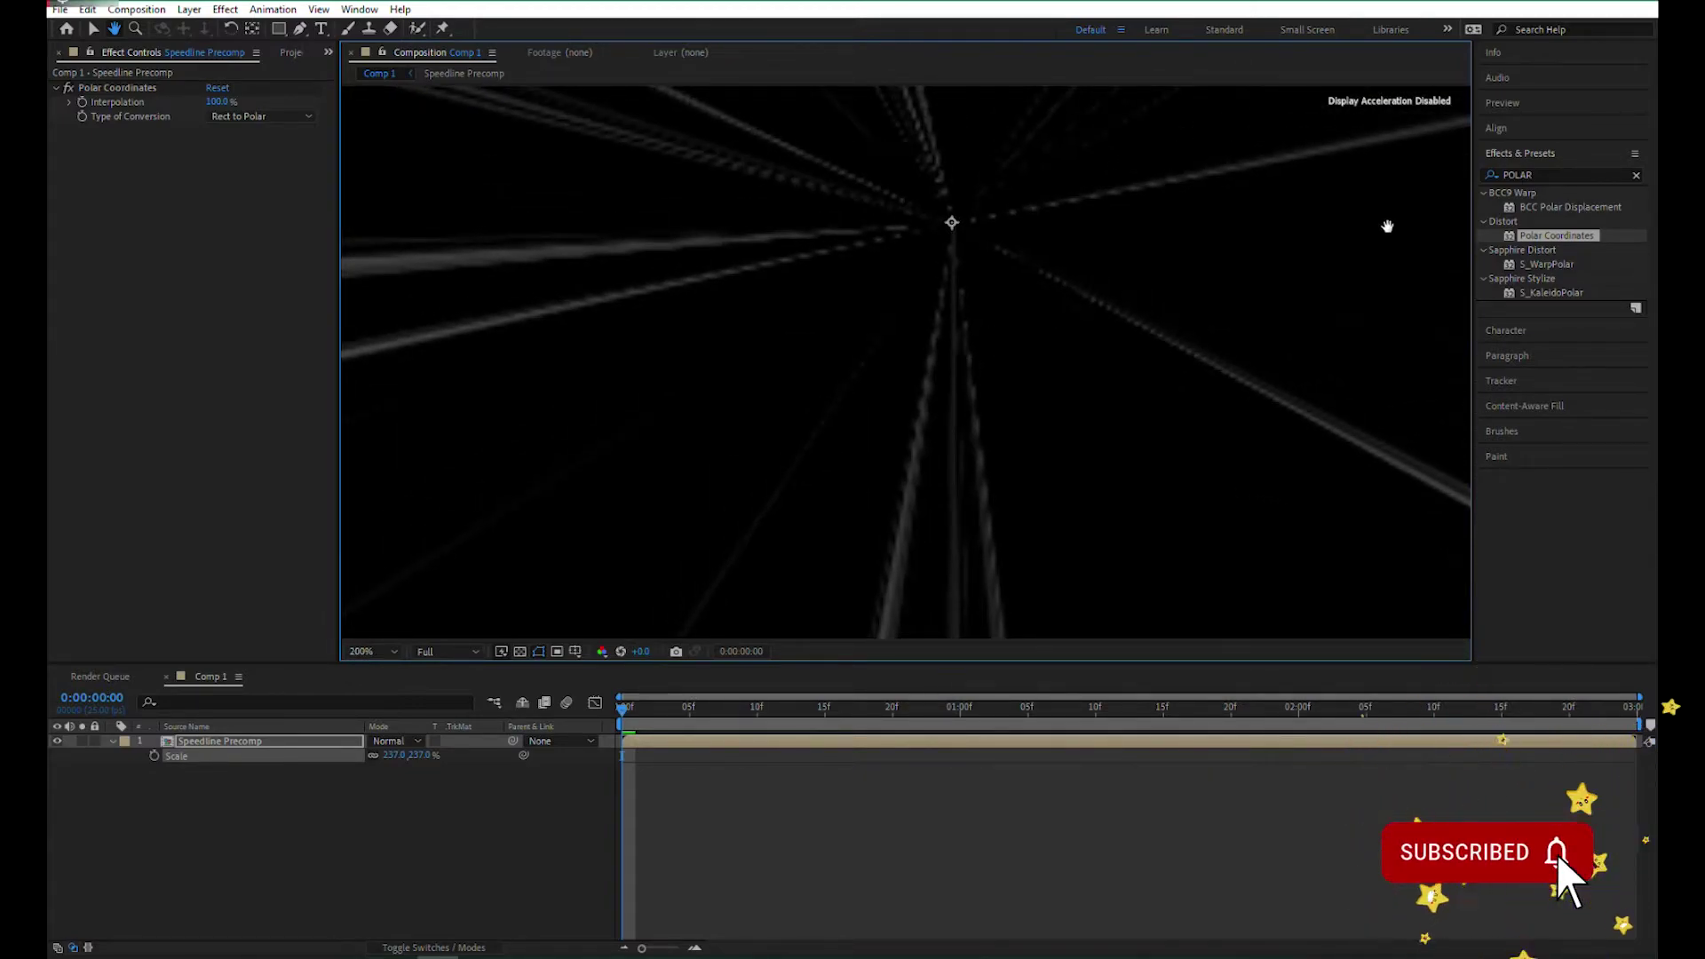
# Find the CC Radial Blur effect and apply it to the Speedline Precomp layer
pyautogui.click(1535, 174)
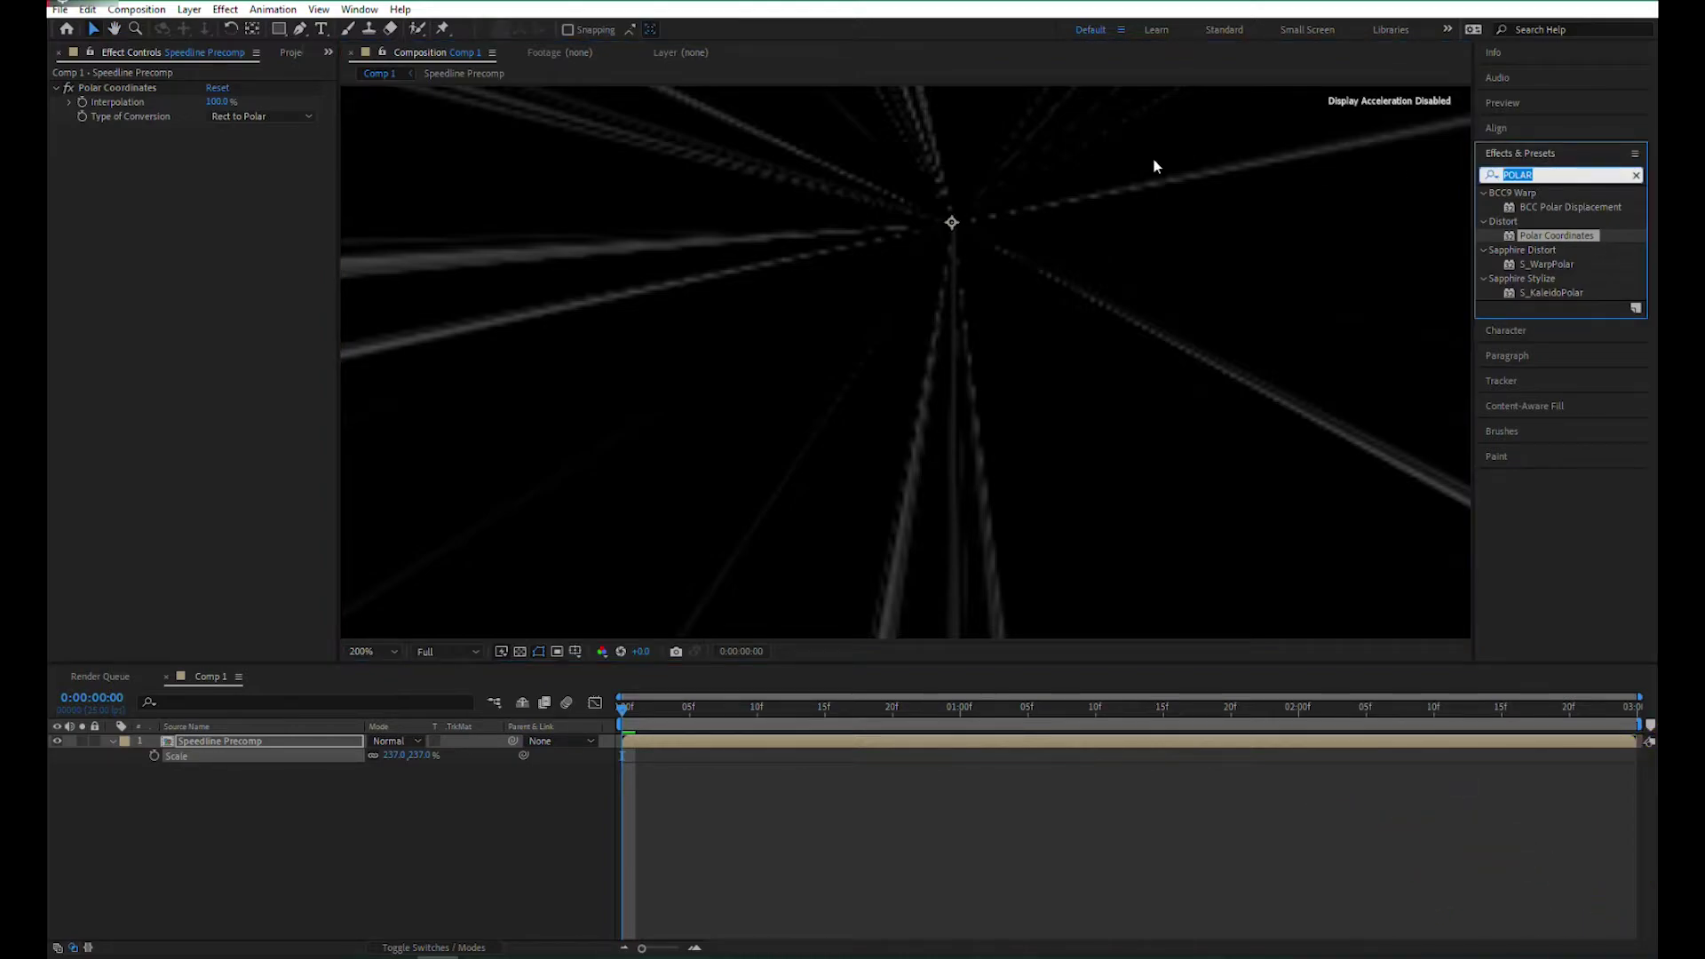
pyautogui.write('radial')
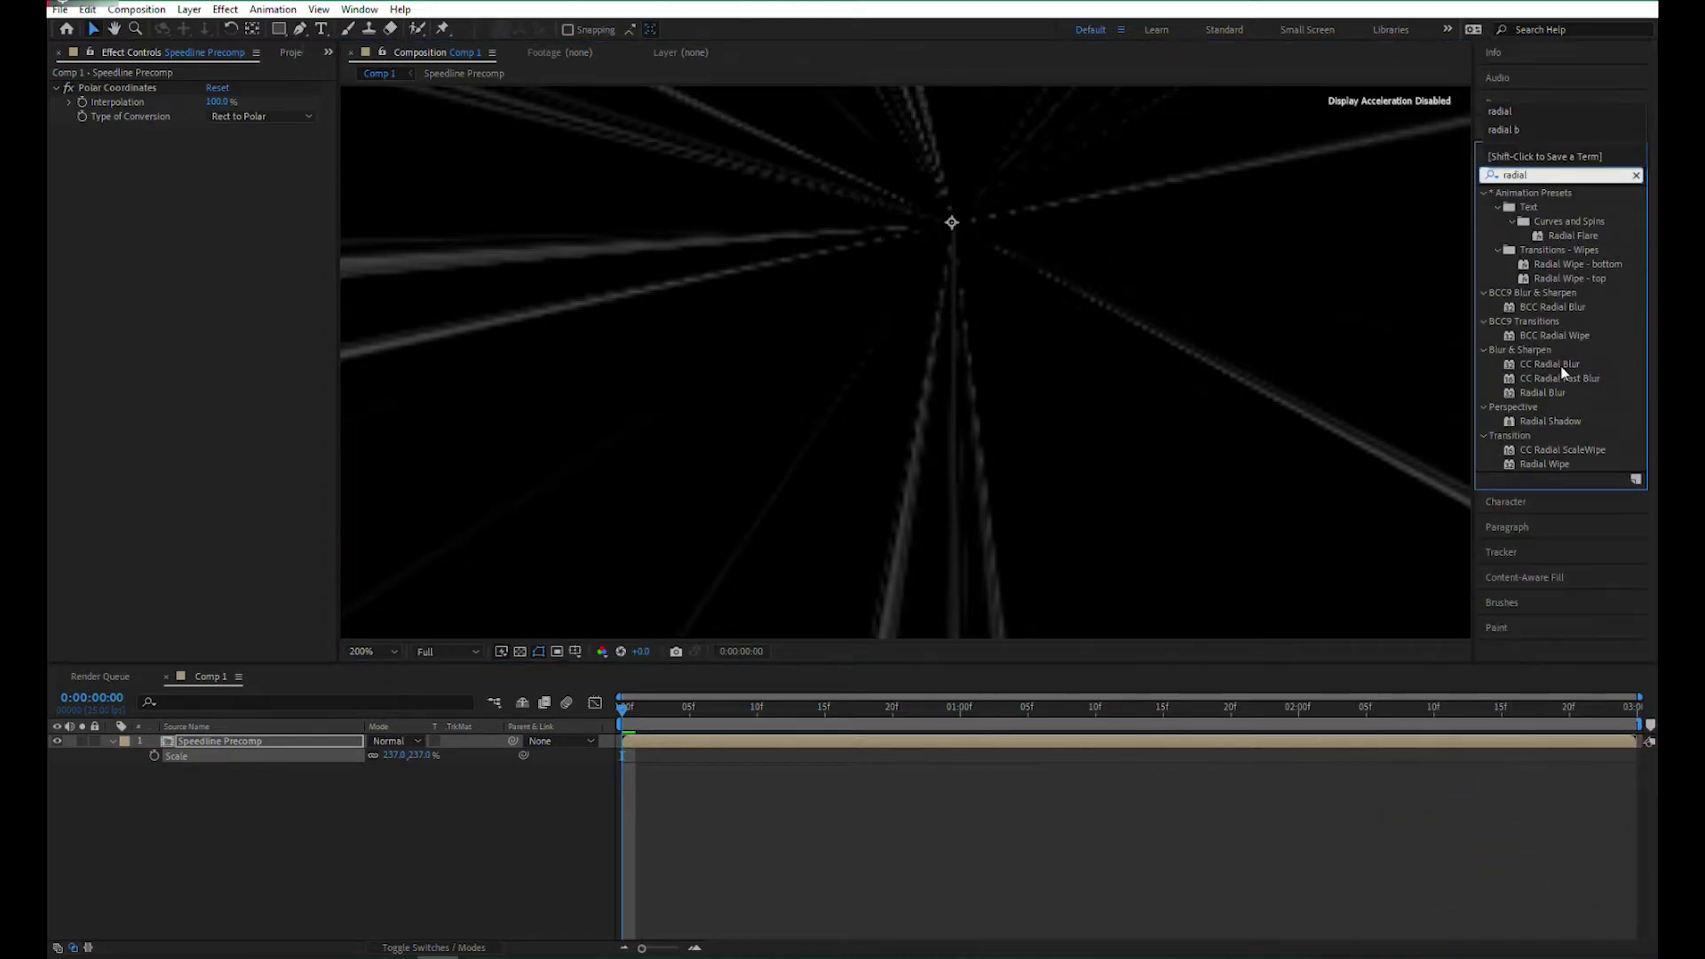
pyautogui.click(1560, 367)
pyautogui.moveTo(1562, 371); pyautogui.dragTo(209, 258)
# Set the CC Radial Blur type to Centered Zoom and its Amount to 250, and check the smoothed lines
pyautogui.click(258, 144)
pyautogui.click(293, 153)
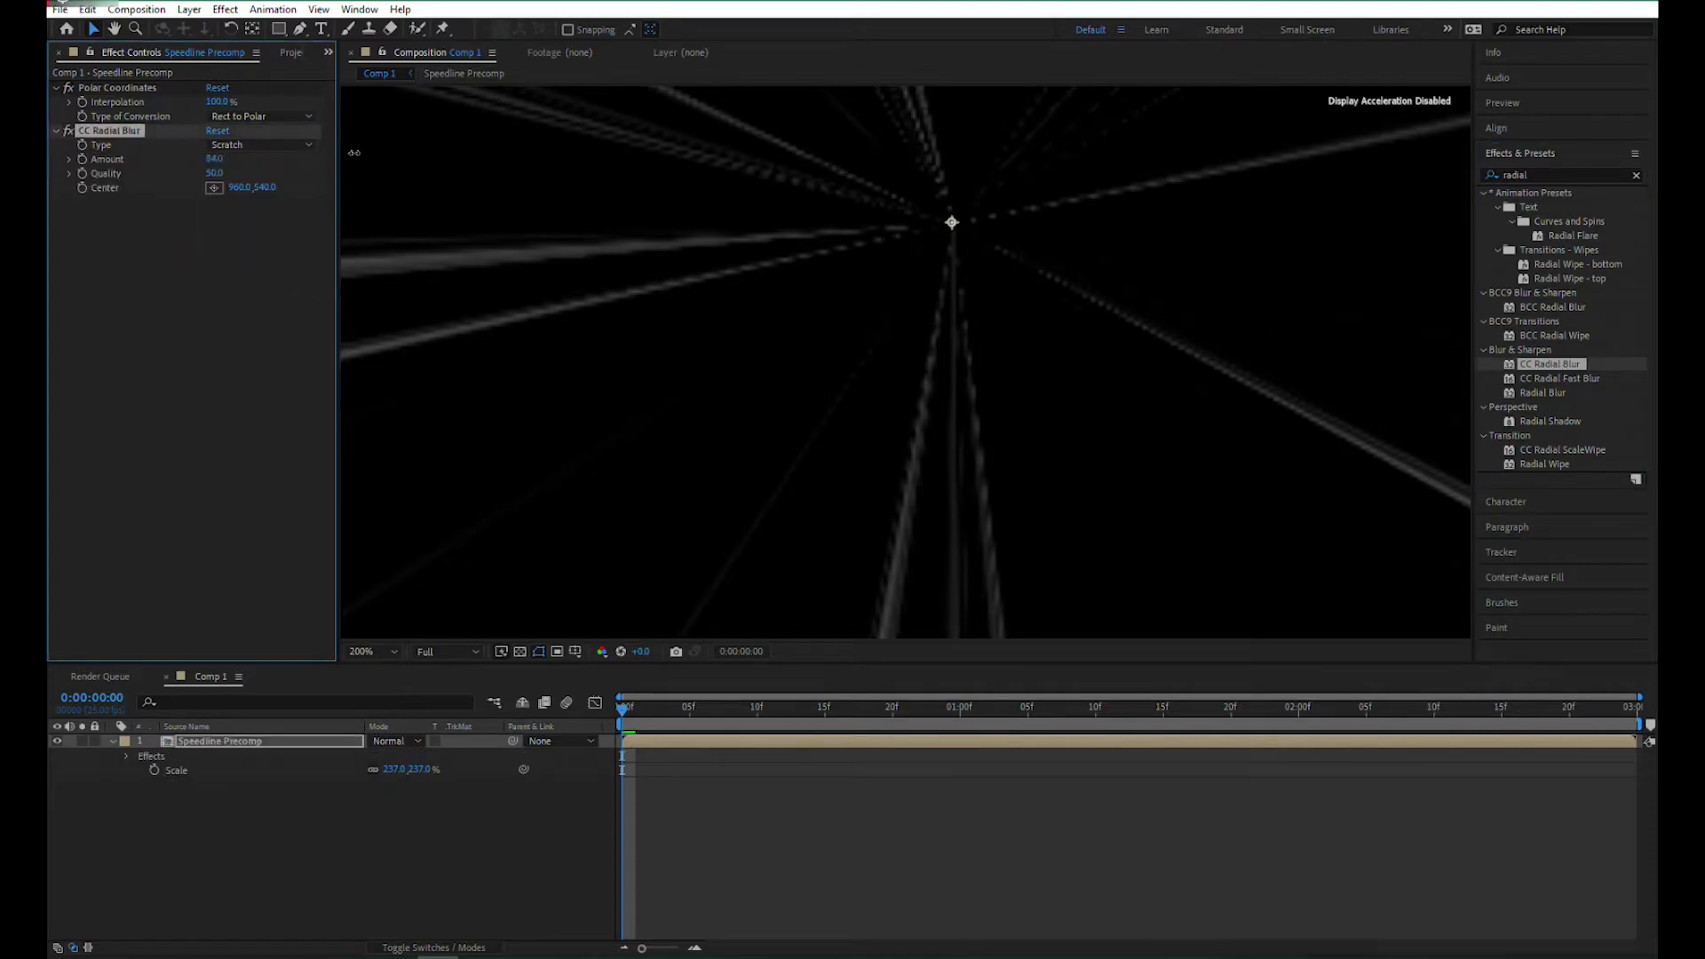
pyautogui.scroll(-4, 881, 304)
pyautogui.click(258, 145)
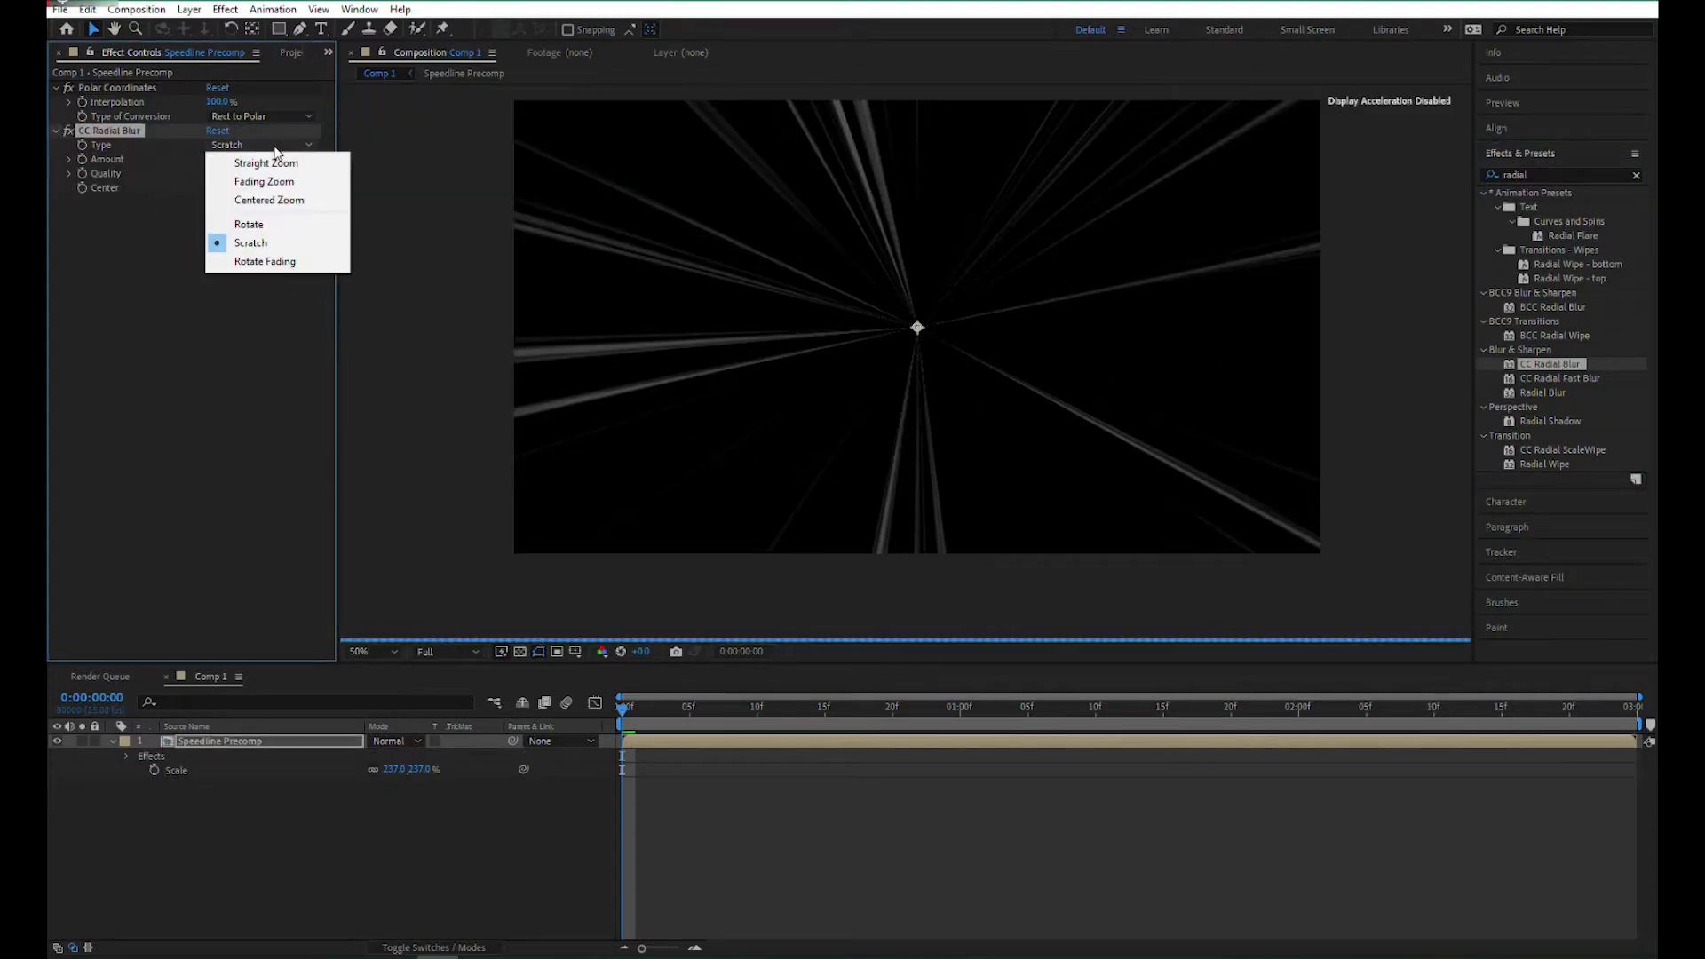
pyautogui.click(252, 200)
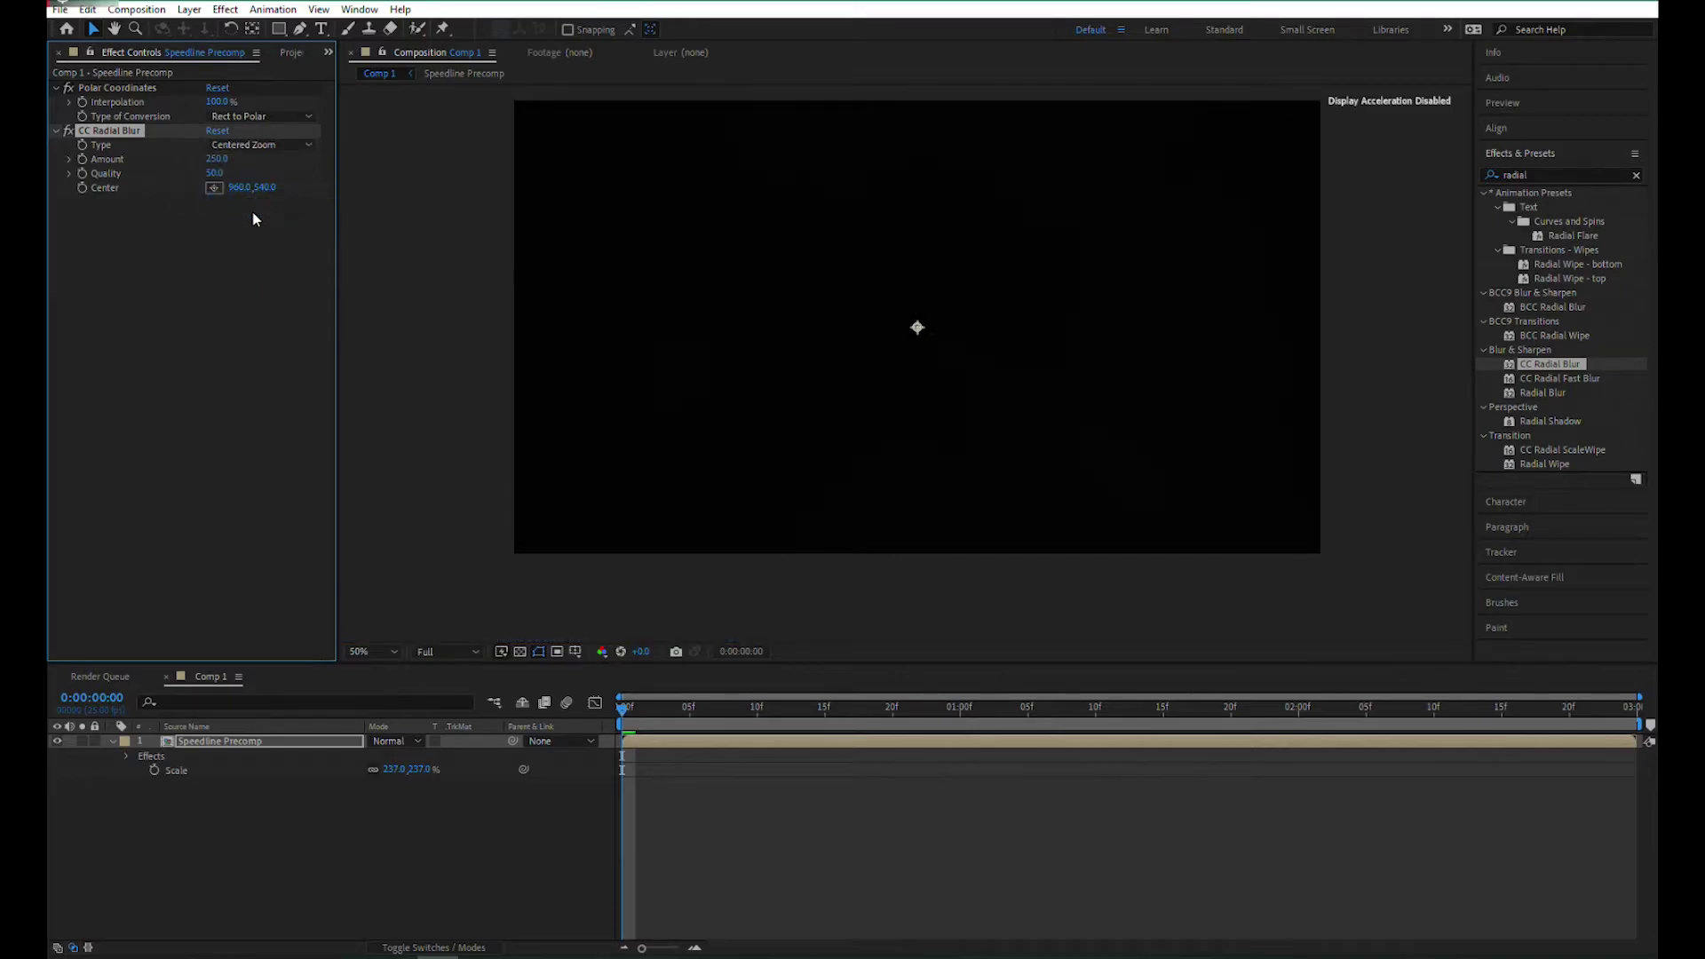
pyautogui.scroll(4, 948, 337)
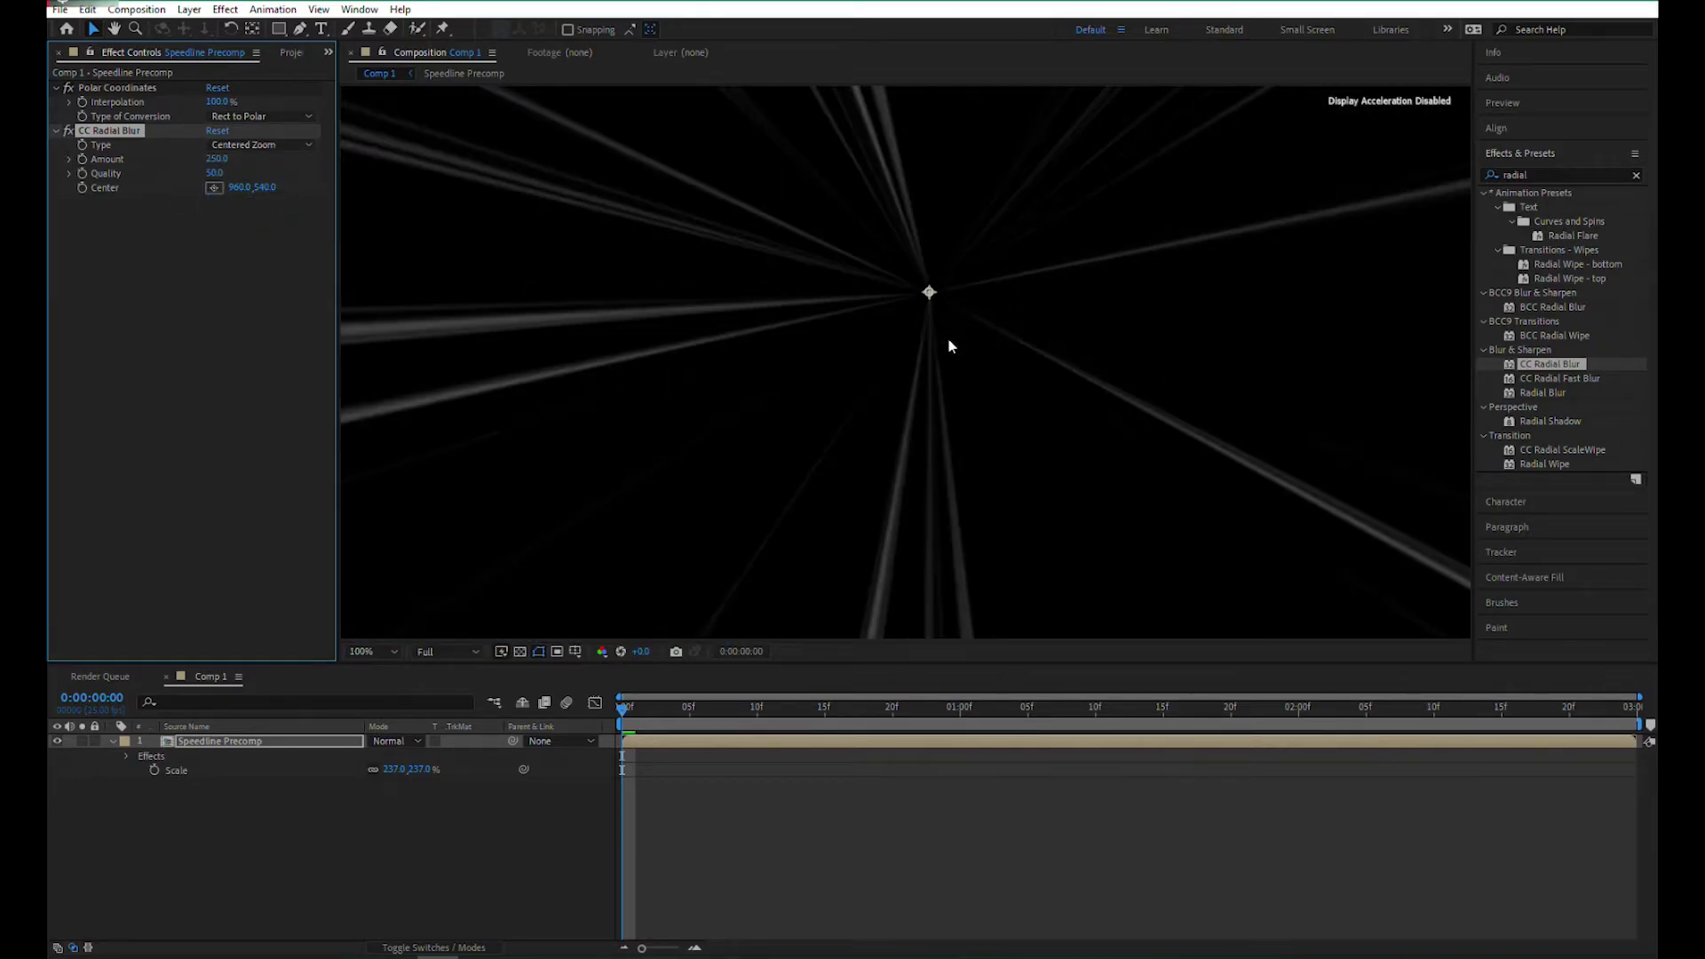
# Compare the radial lines with CC Radial Blur off and on, and duplicate the effect for a stronger blur
pyautogui.scroll(-4, 873, 328)
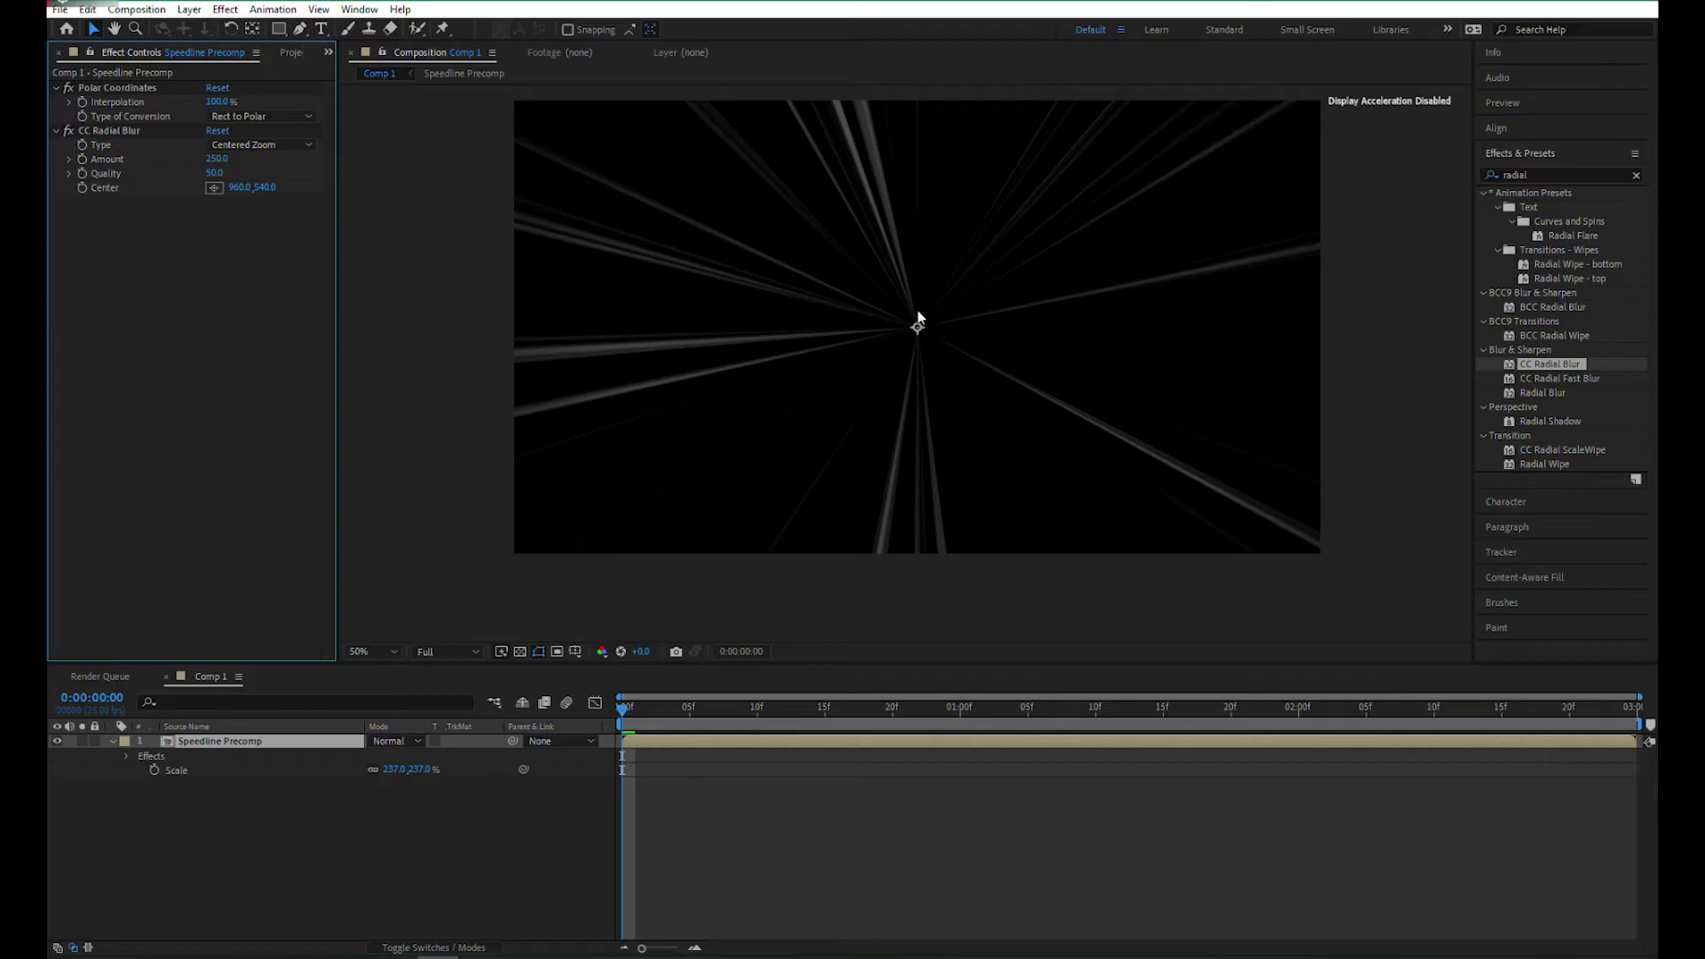
pyautogui.scroll(4, 903, 353)
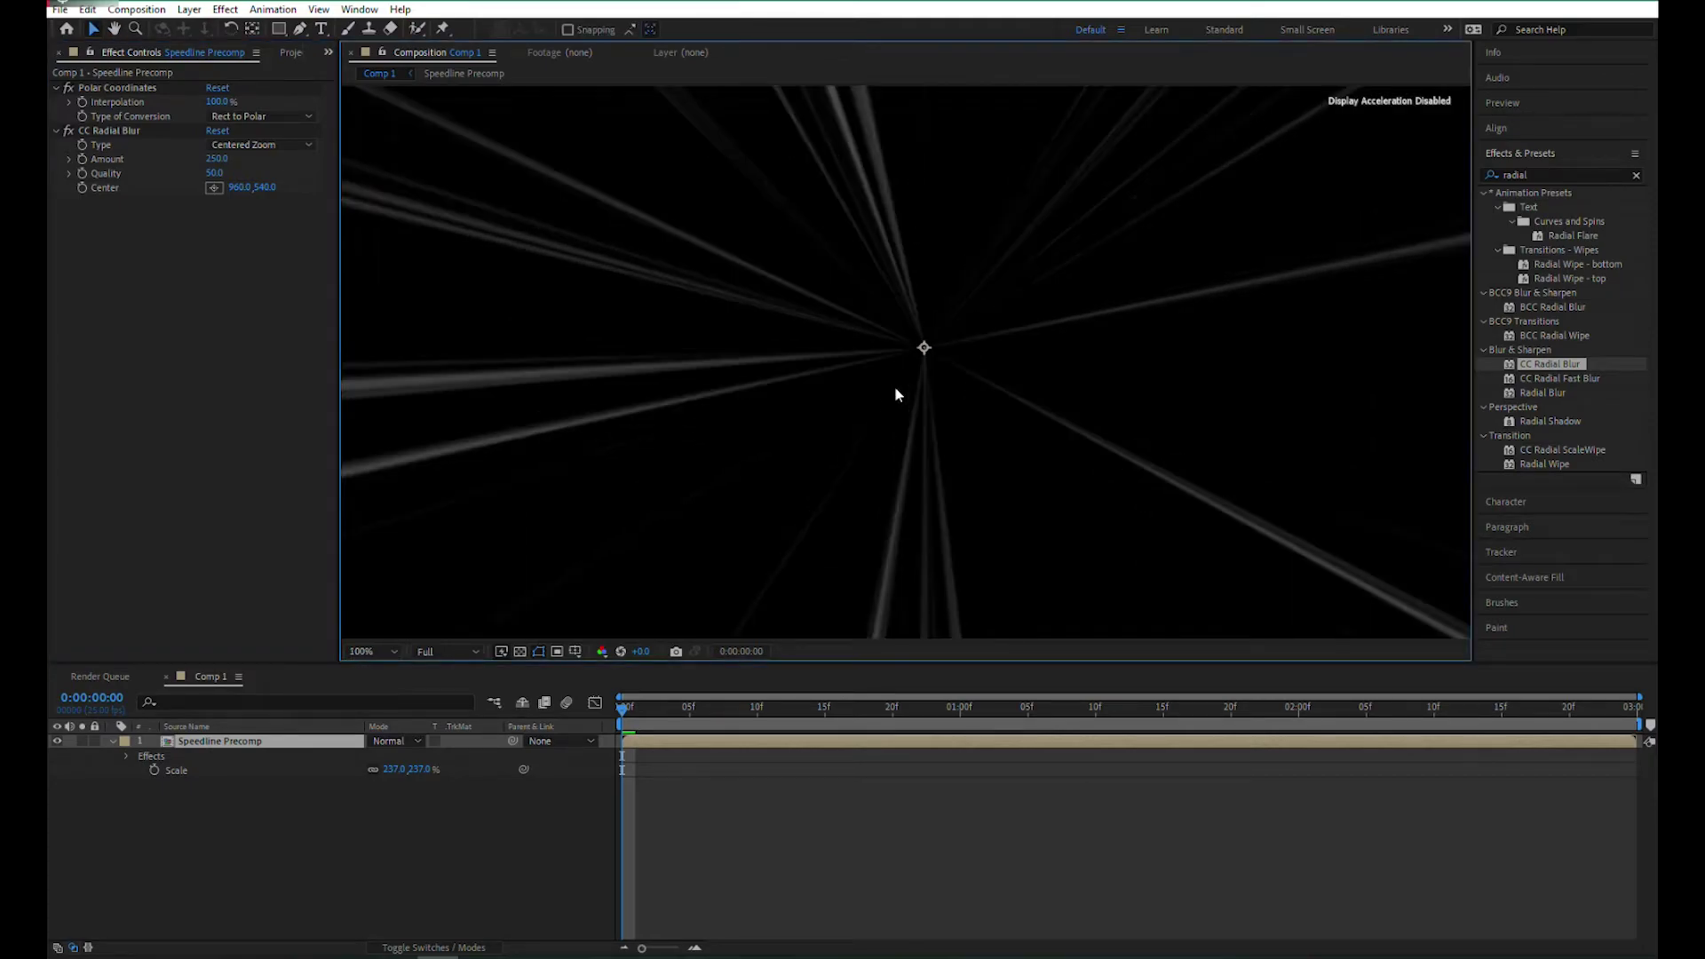
pyautogui.click(67, 130)
pyautogui.click(66, 131)
pyautogui.moveTo(221, 162); pyautogui.dragTo(724, 180)
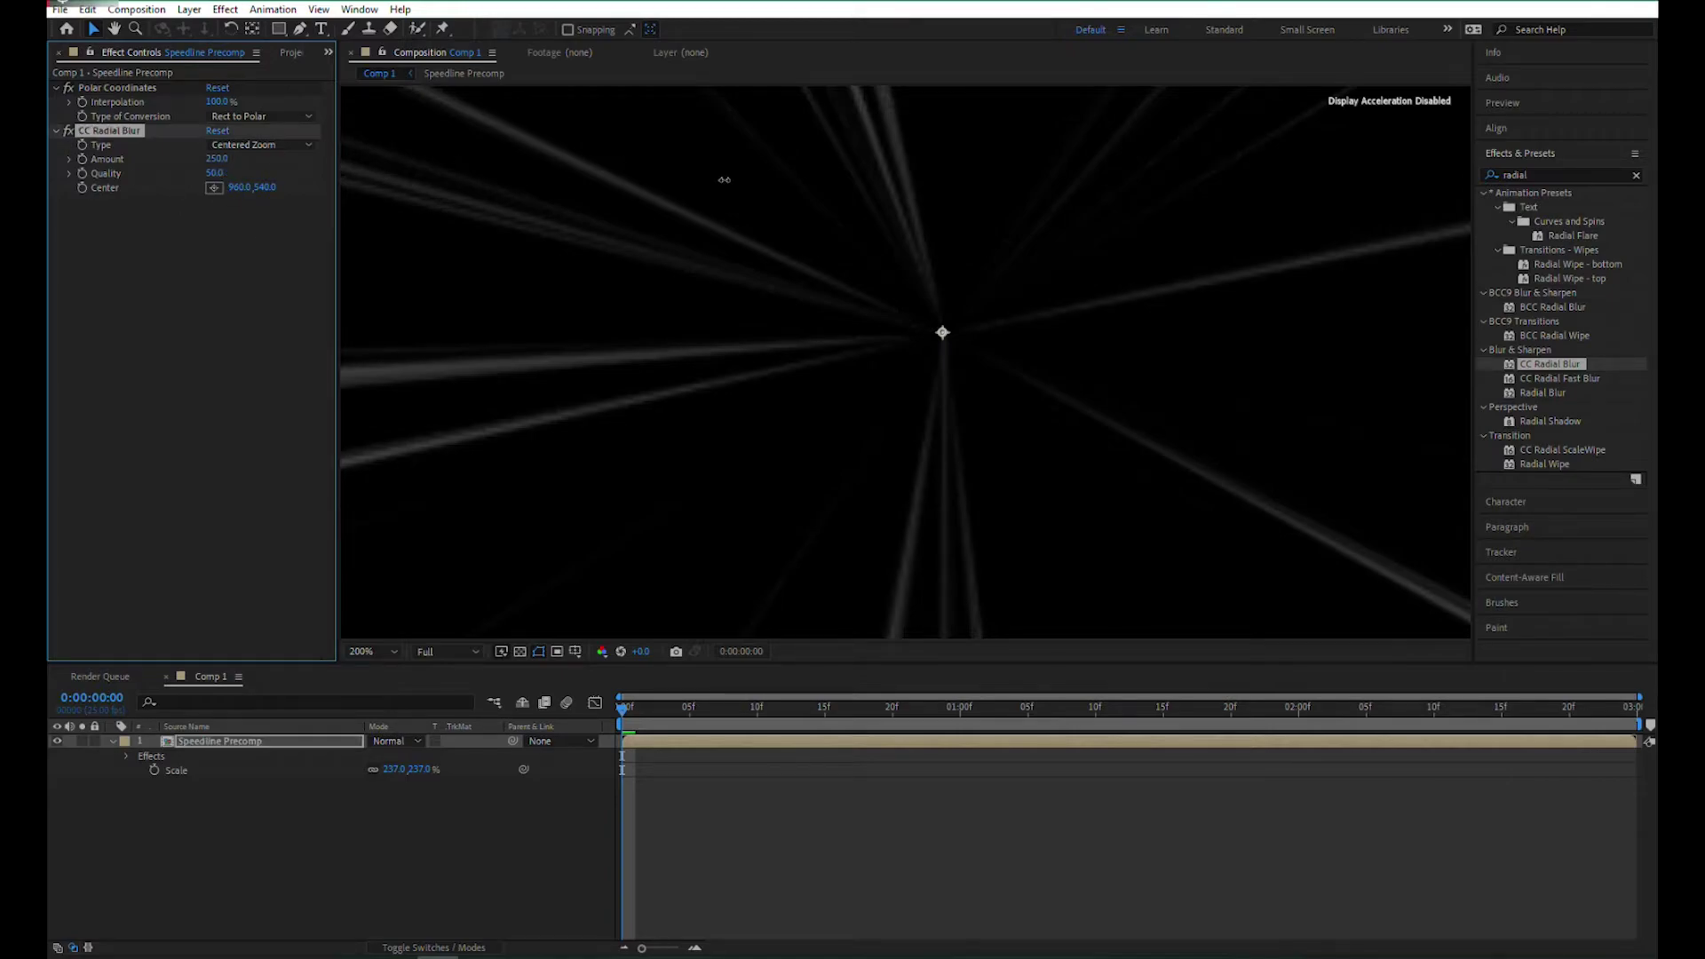
pyautogui.hotkey('ctrl', 'd')
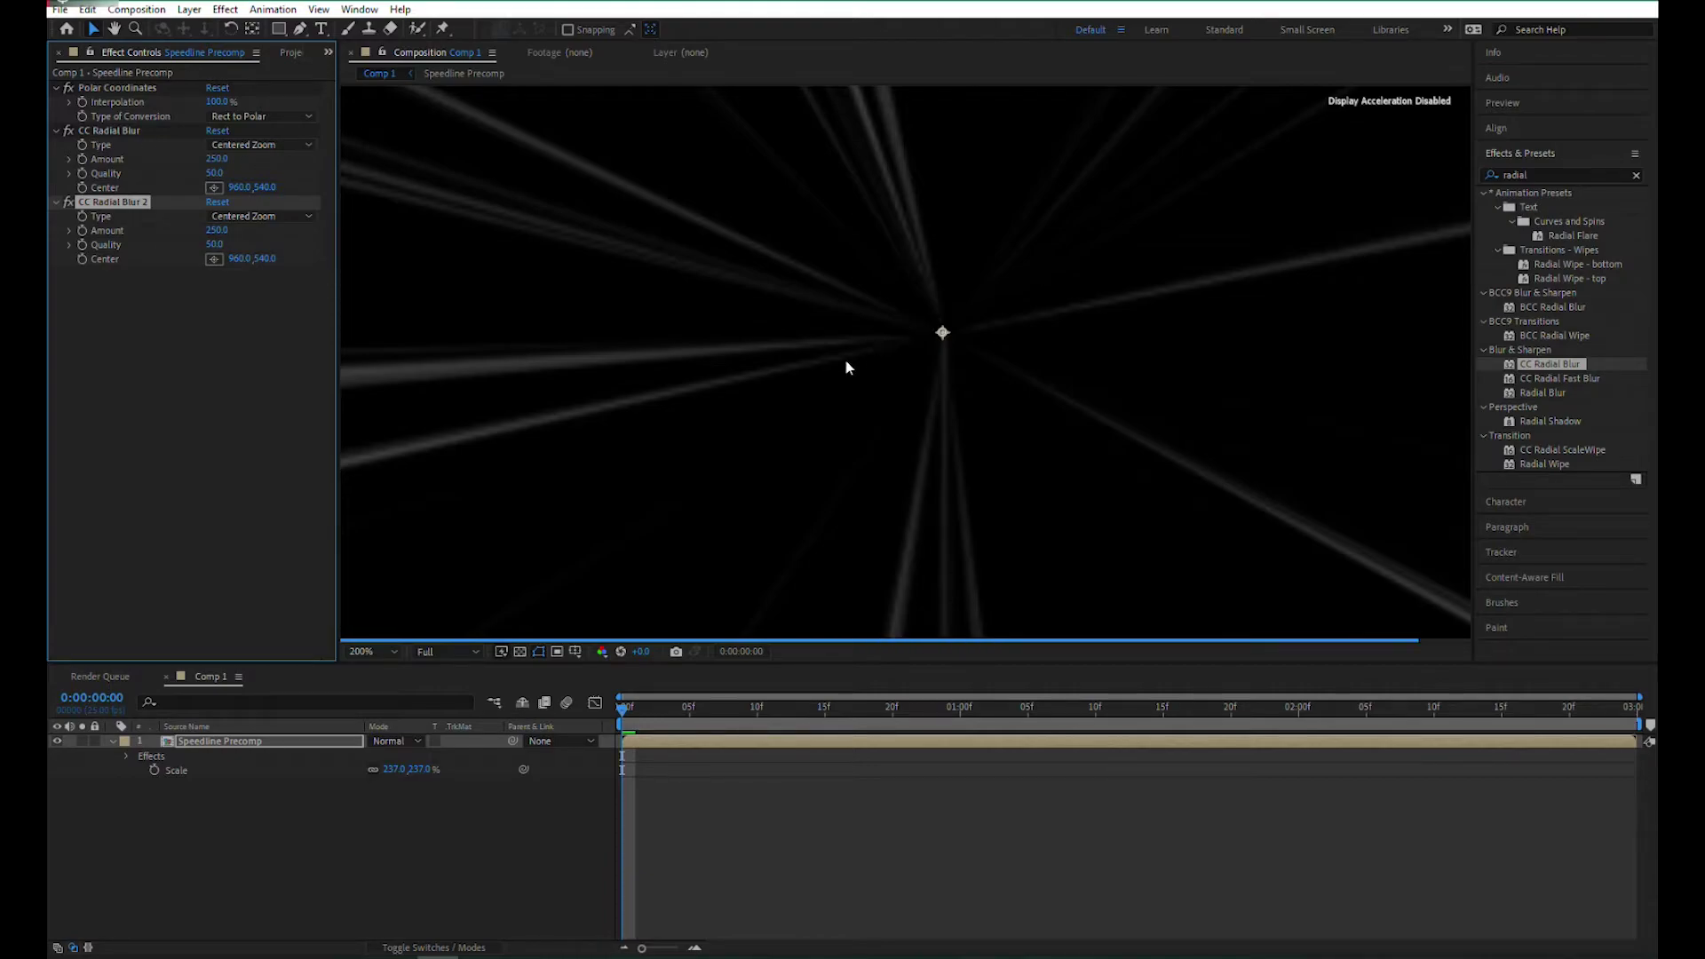
pyautogui.scroll(-2, 1054, 374)
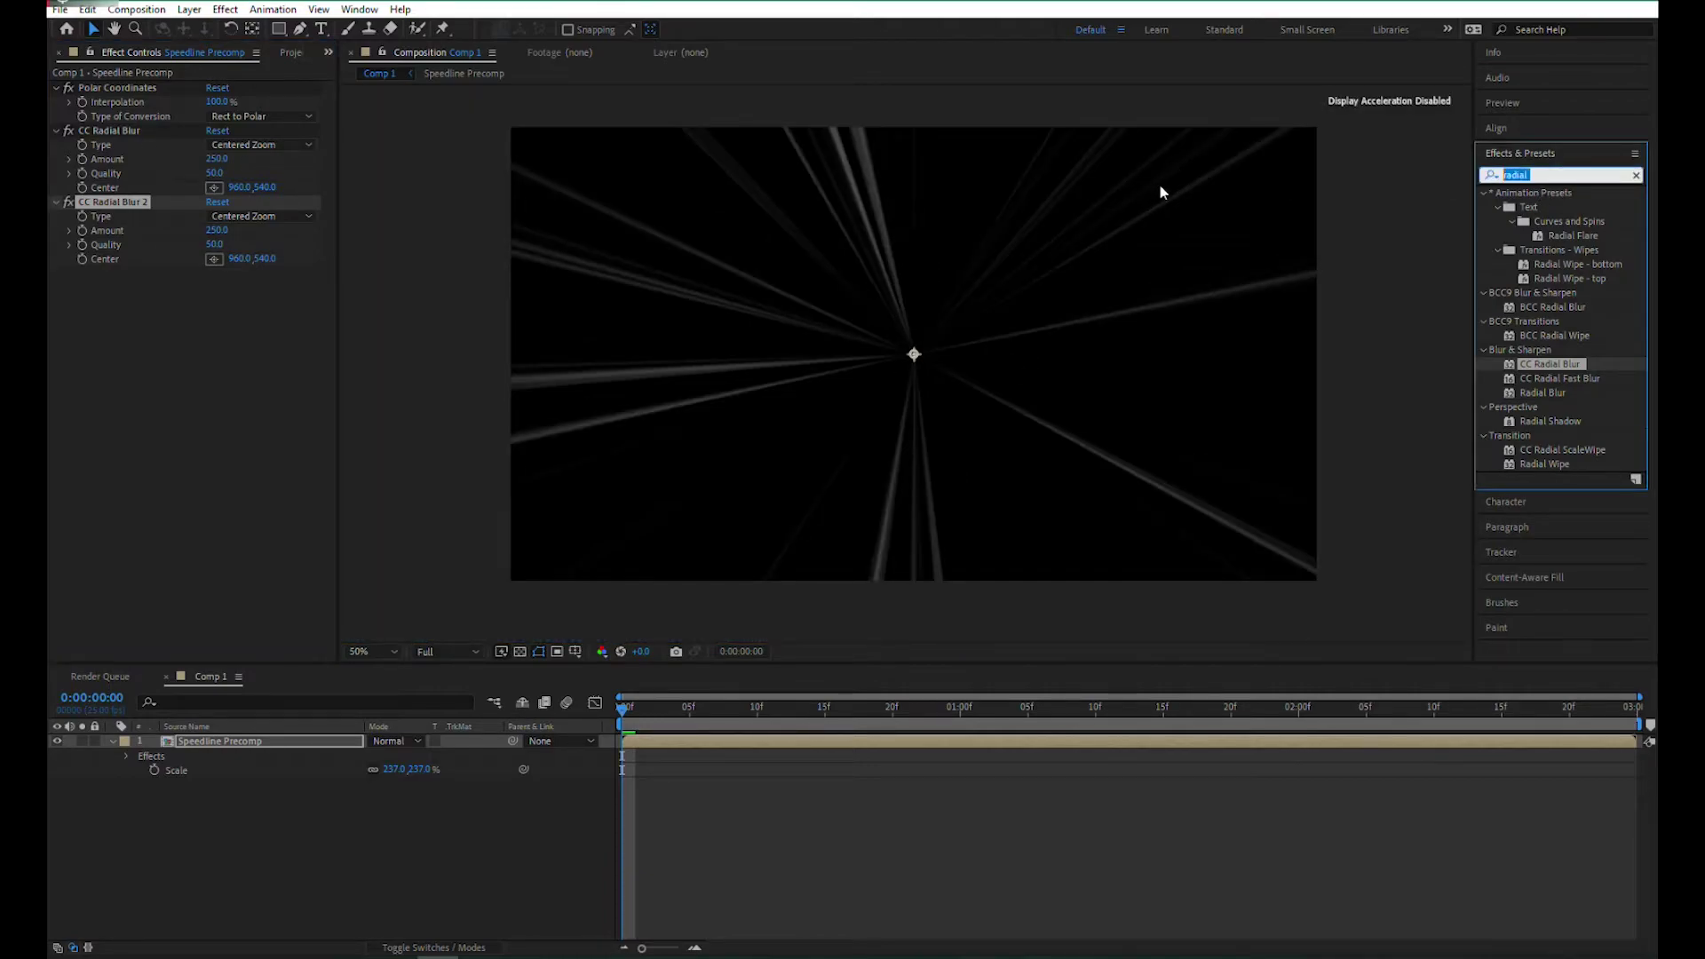
# Find the Levels effect and apply it to the Speedline Precomp layer
pyautogui.click(1493, 172)
pyautogui.write('level')
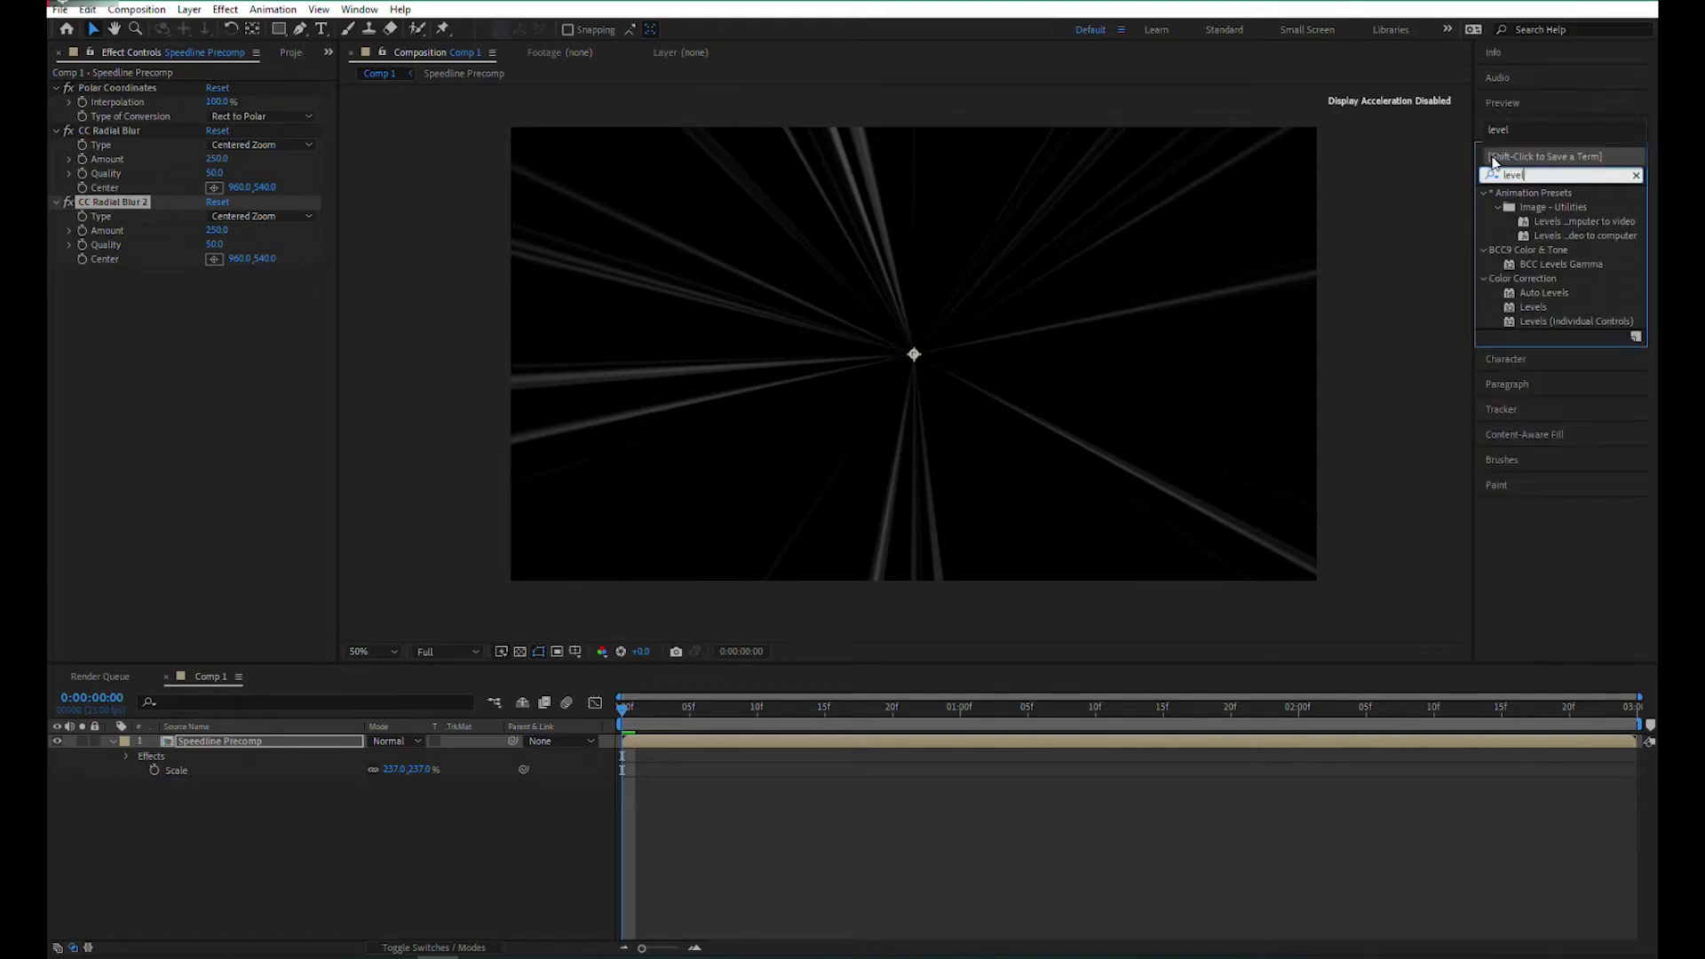
pyautogui.moveTo(1532, 307); pyautogui.dragTo(272, 377)
# Delete the duplicate CC Radial Blur and set the Levels Input Black to 128.5 and Input White to 13107.2
pyautogui.click(98, 203)
pyautogui.press('Delete')
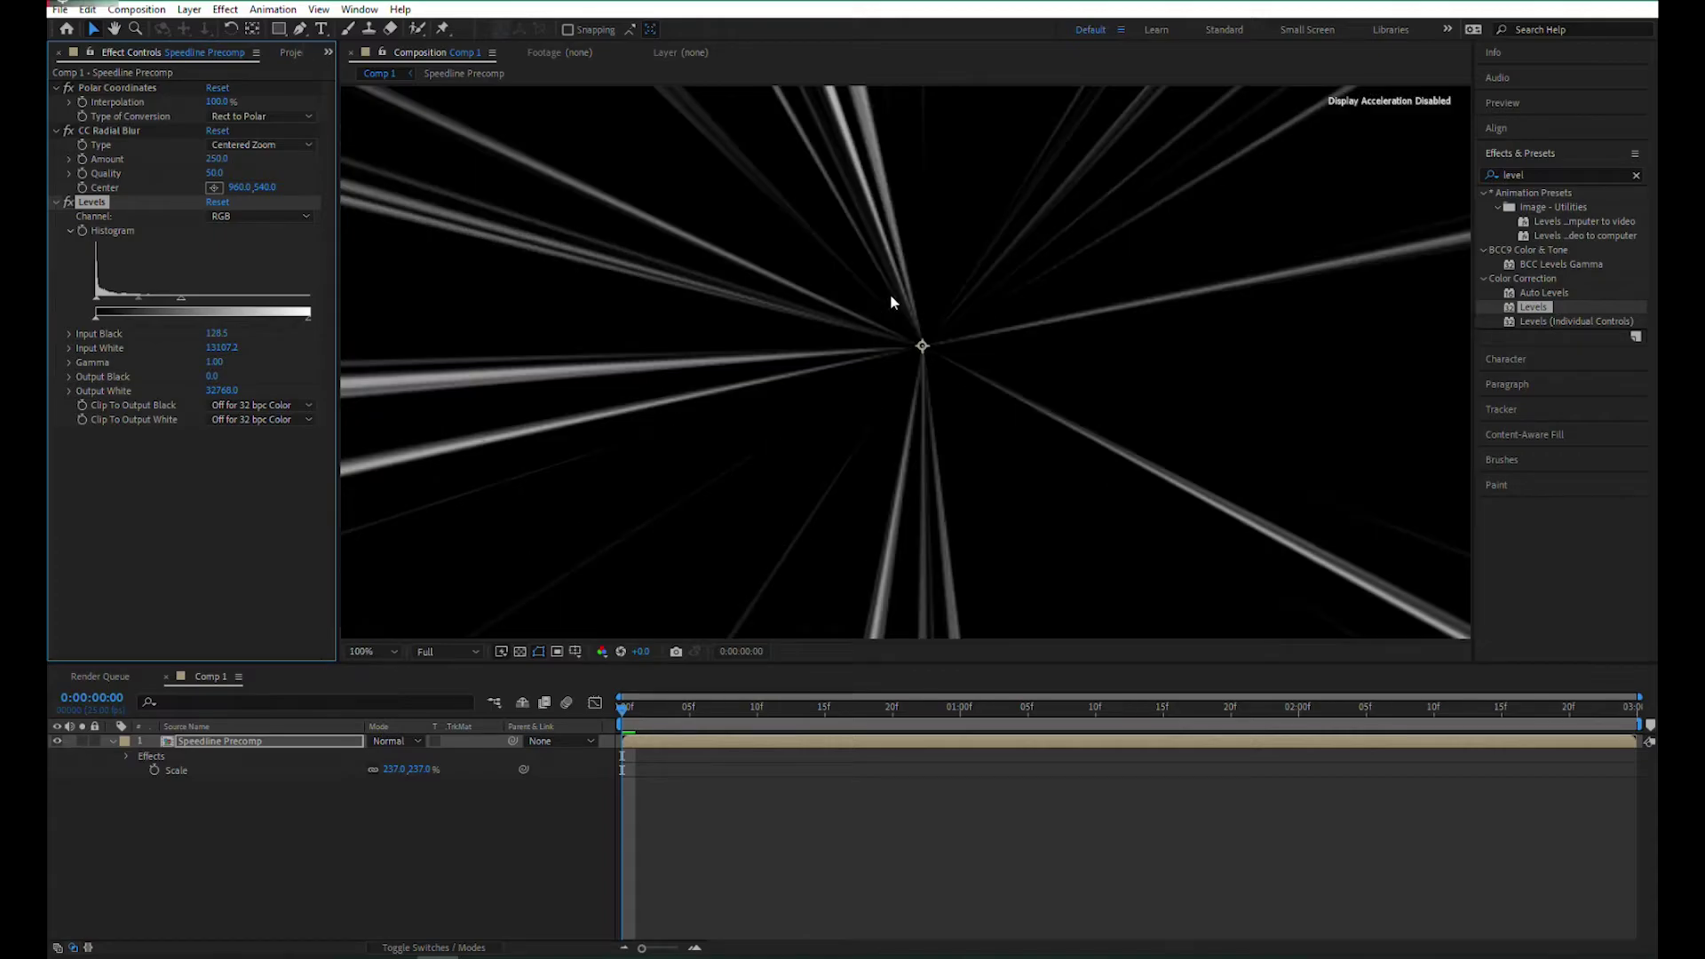
pyautogui.press('.')
pyautogui.press(',')
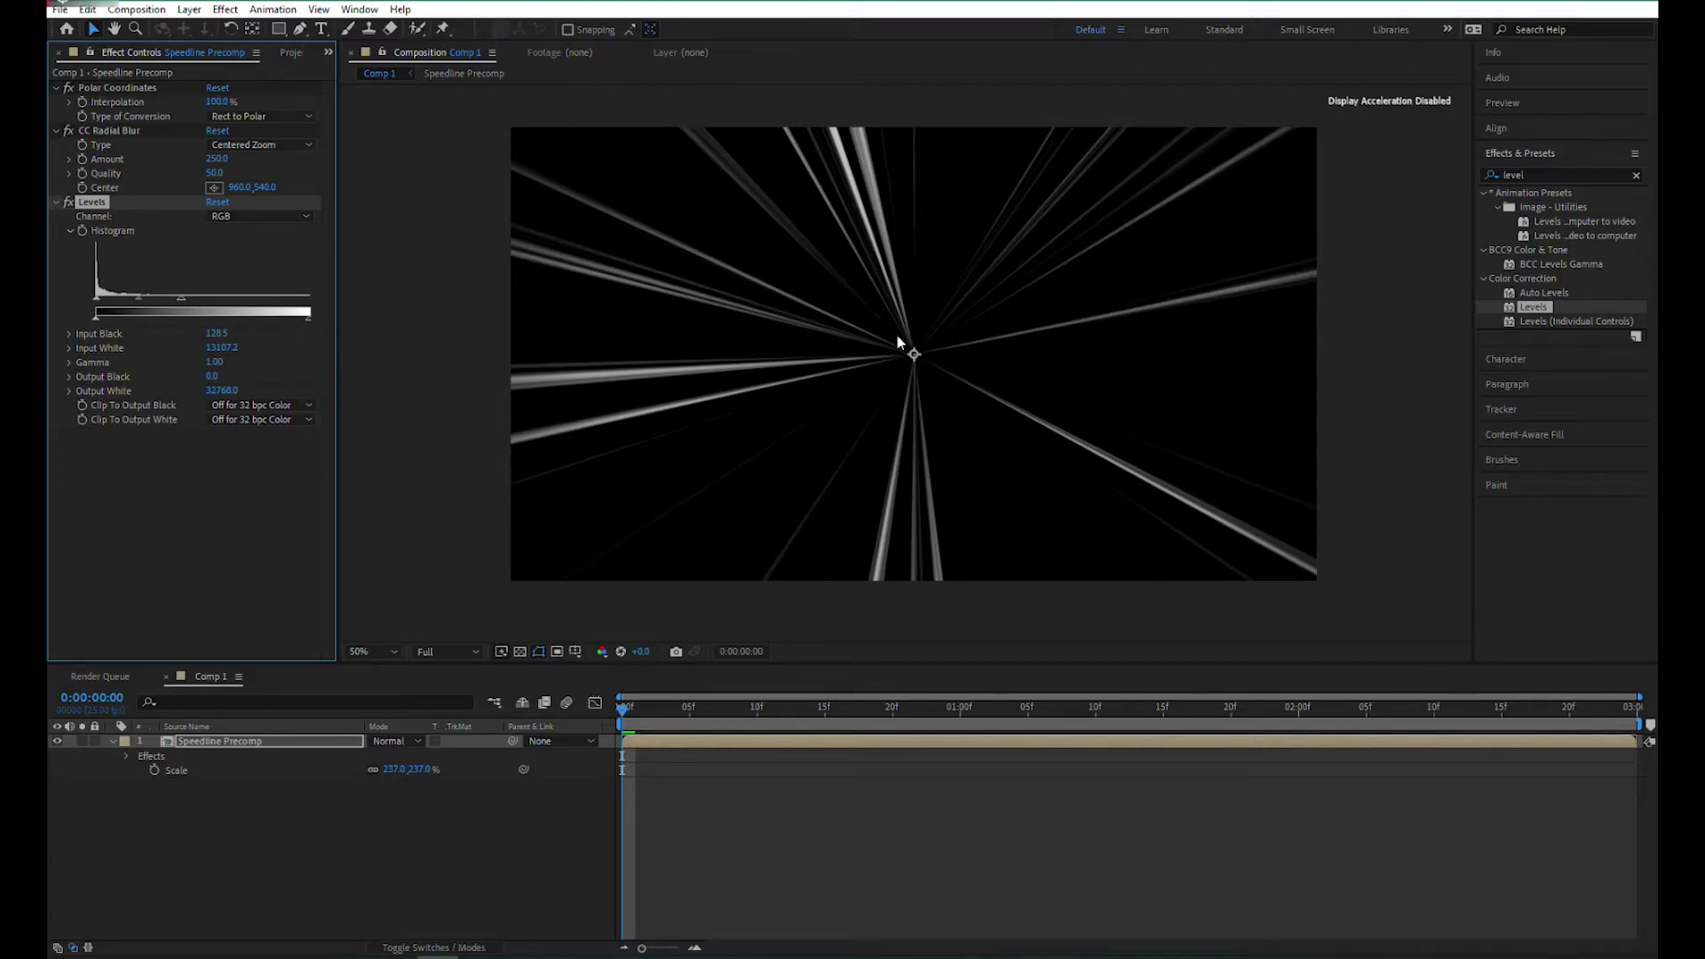
# Pre-compose the Speedline Precomp layer as "Speedline", moving all attributes into the new composition
pyautogui.click(312, 742)
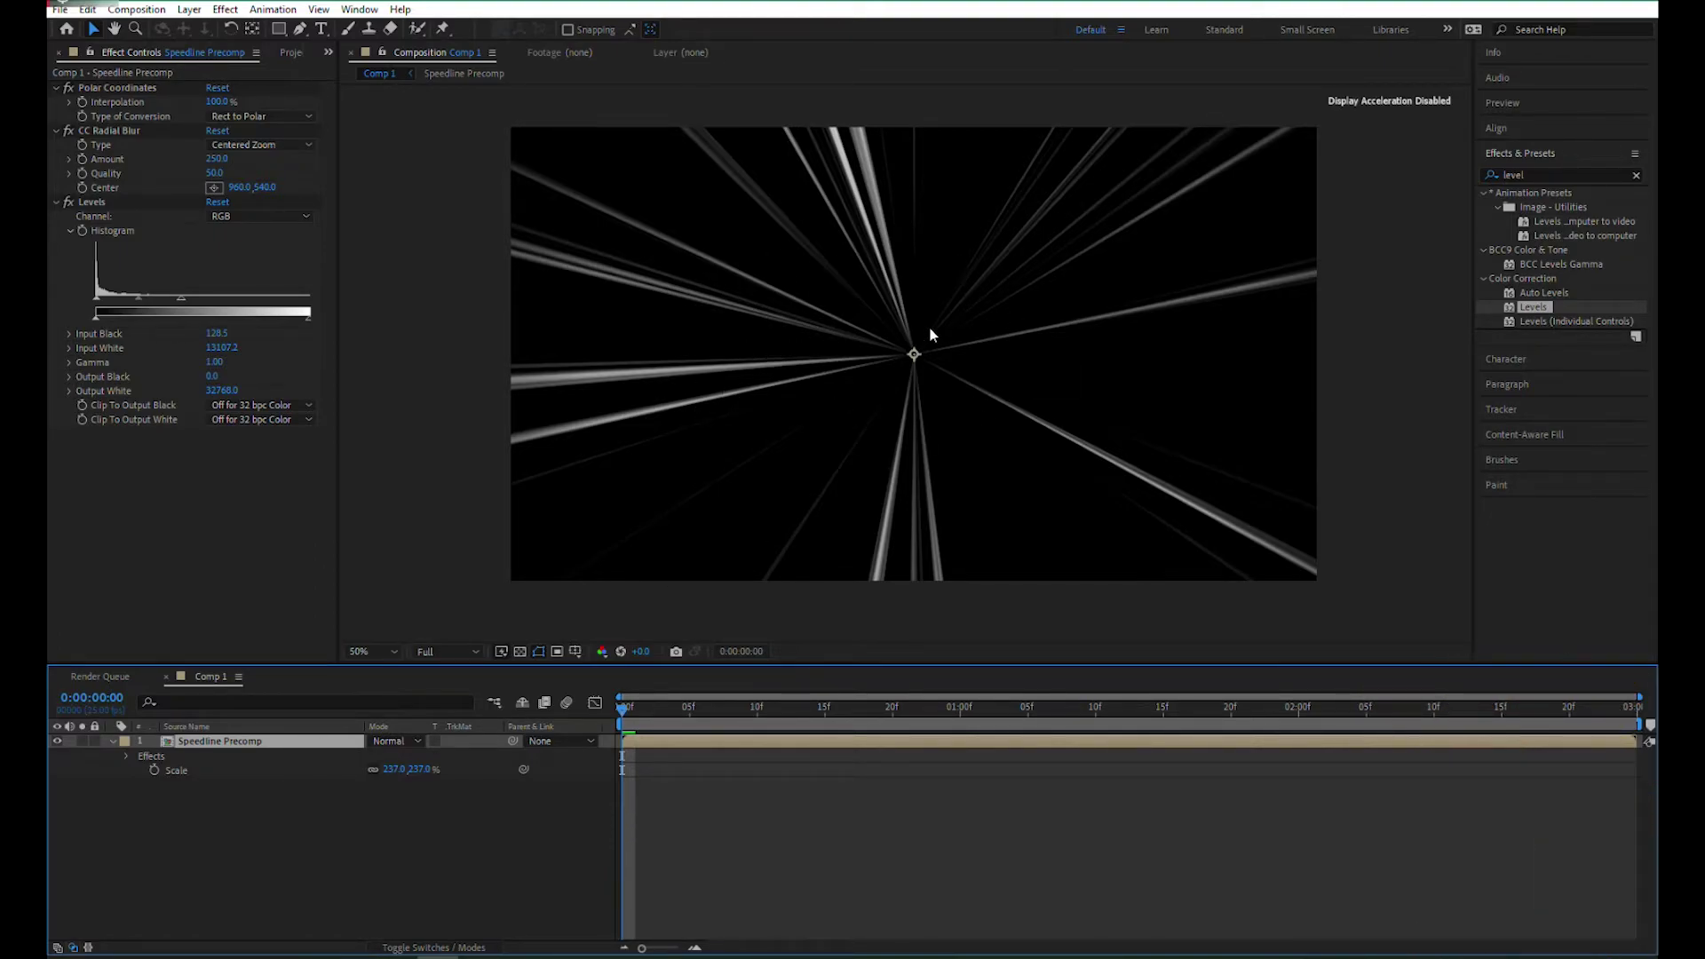
pyautogui.hotkey('ctrl', 'shift', 'c')
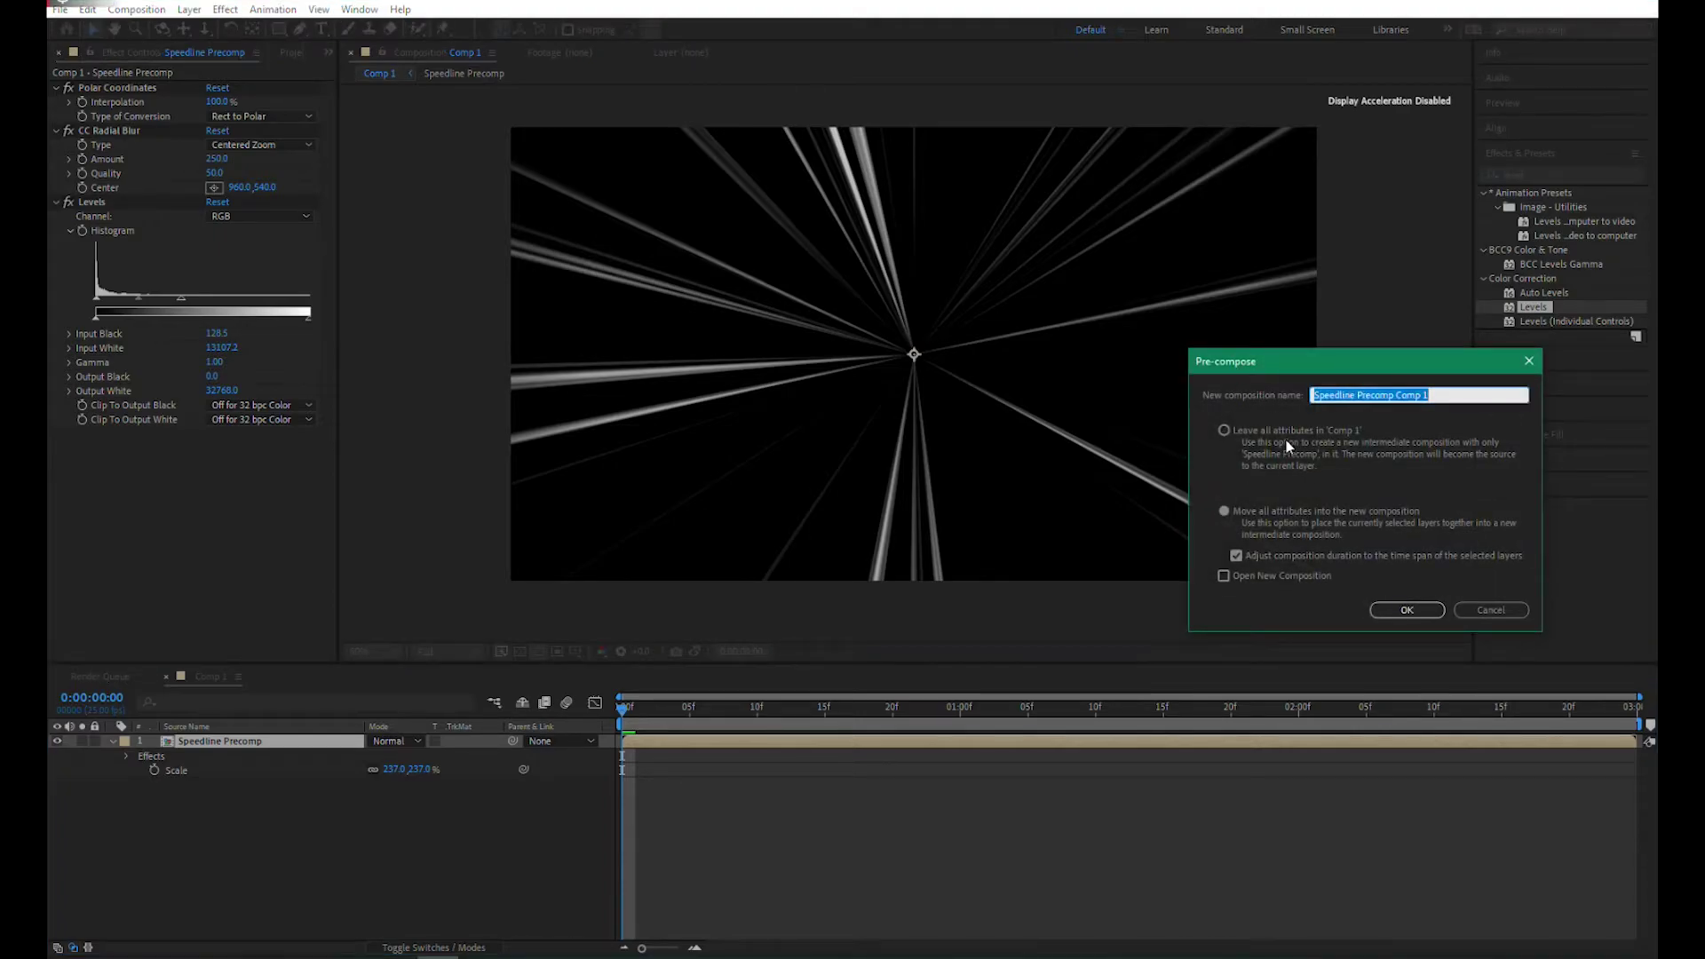
pyautogui.moveTo(1355, 394); pyautogui.dragTo(1498, 393)
pyautogui.press('BackSpace')
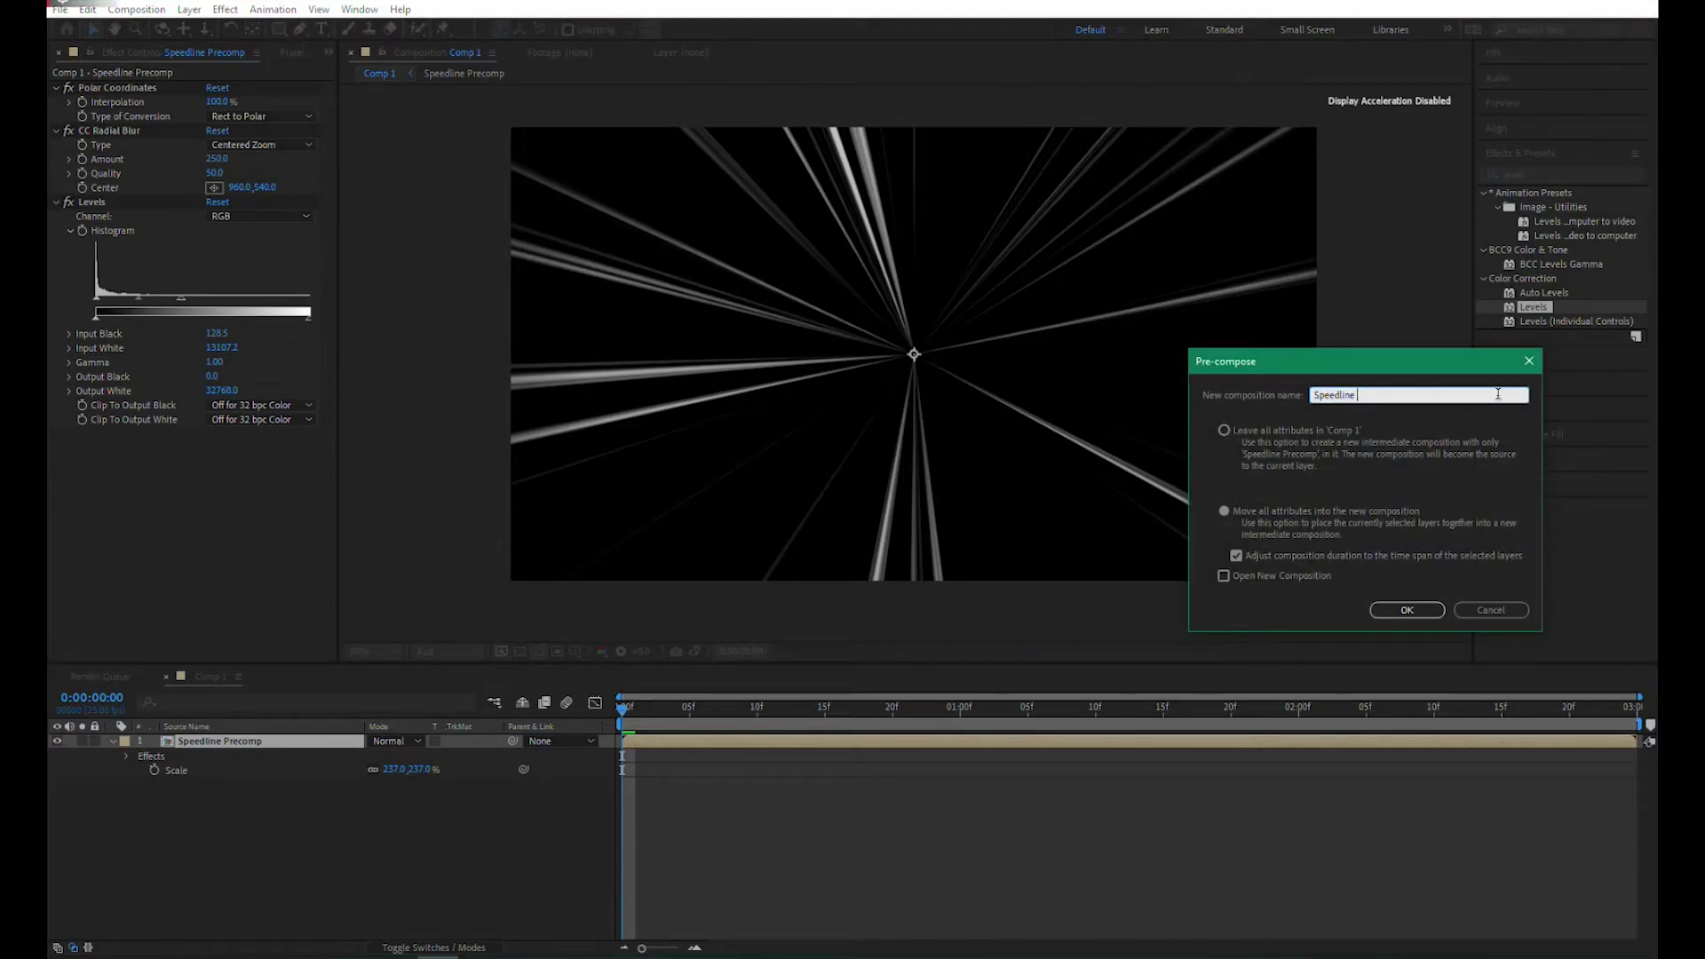
pyautogui.press('Return')
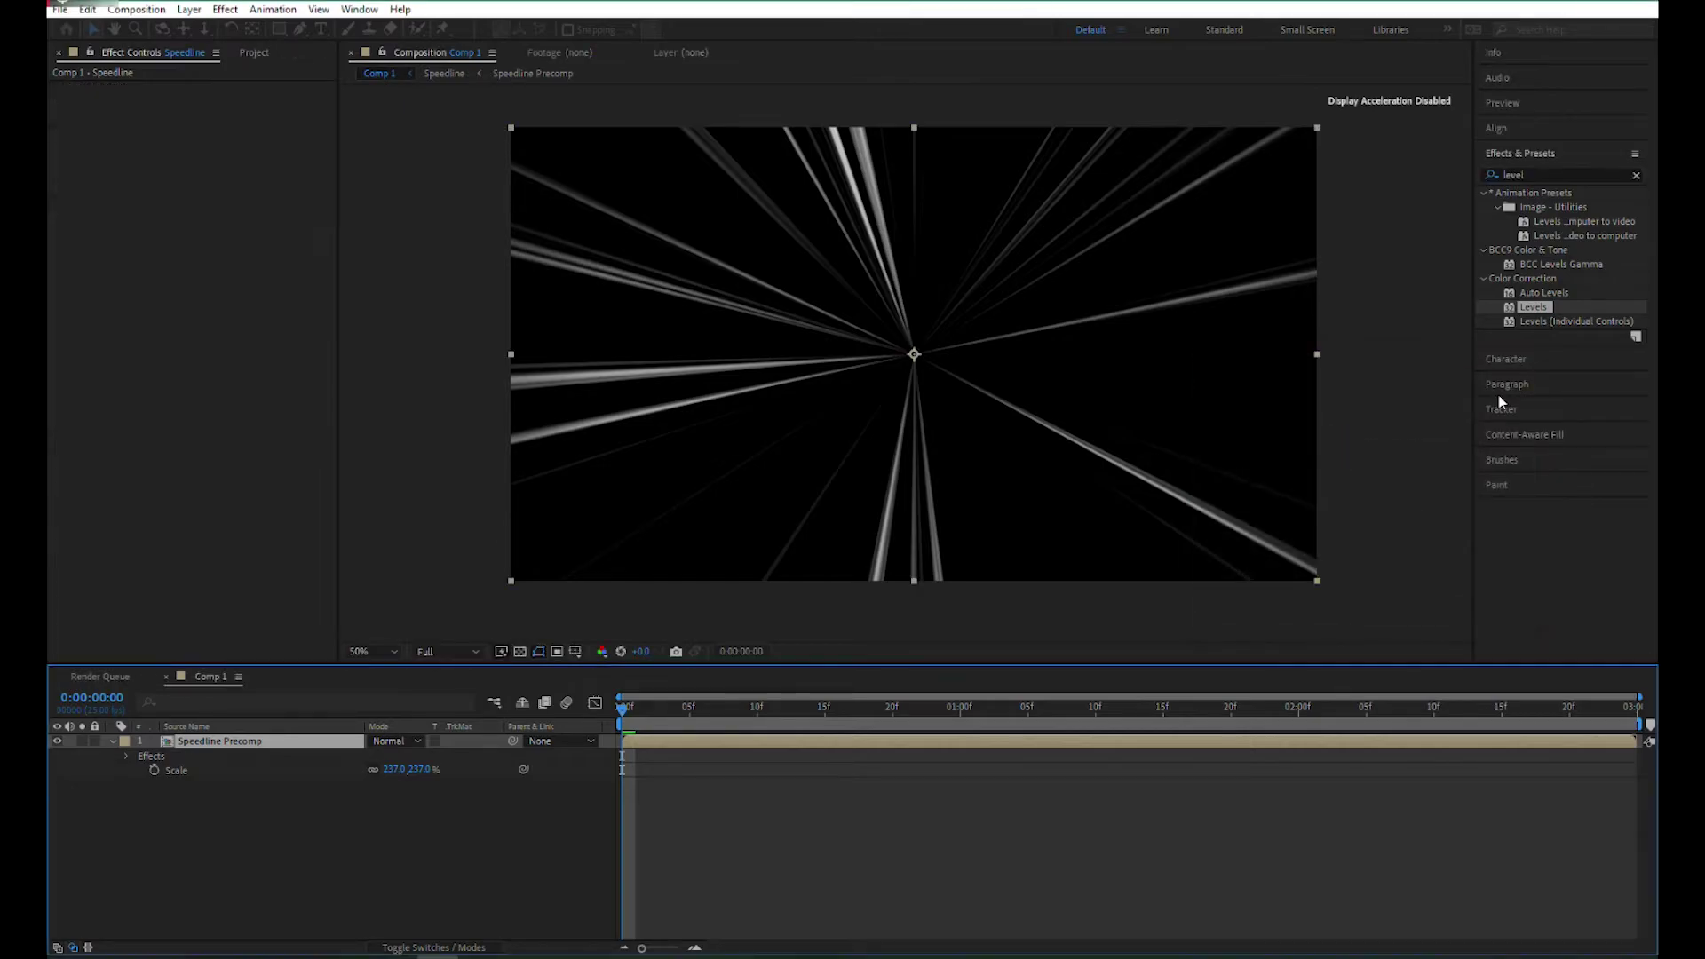
# Add a circular ellipse mask around the centre of the Speedline layer and set its mode to Subtract
pyautogui.moveTo(278, 29); pyautogui.dragTo(319, 75)
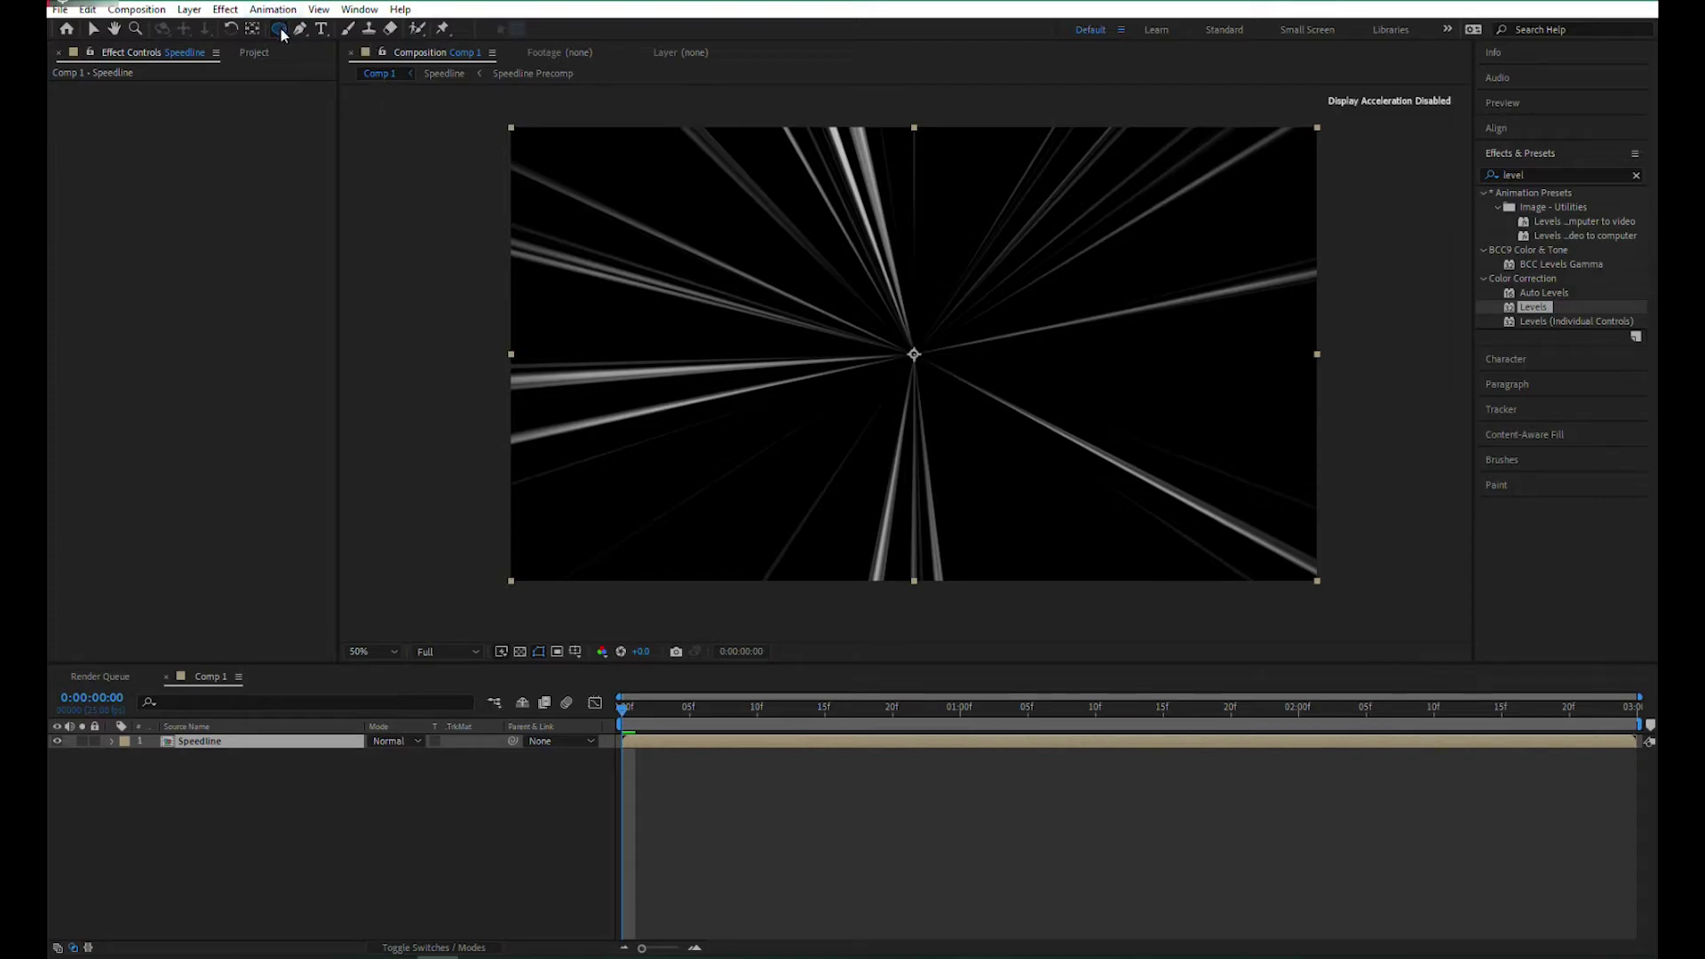
pyautogui.moveTo(914, 354); pyautogui.dragTo(1043, 421)
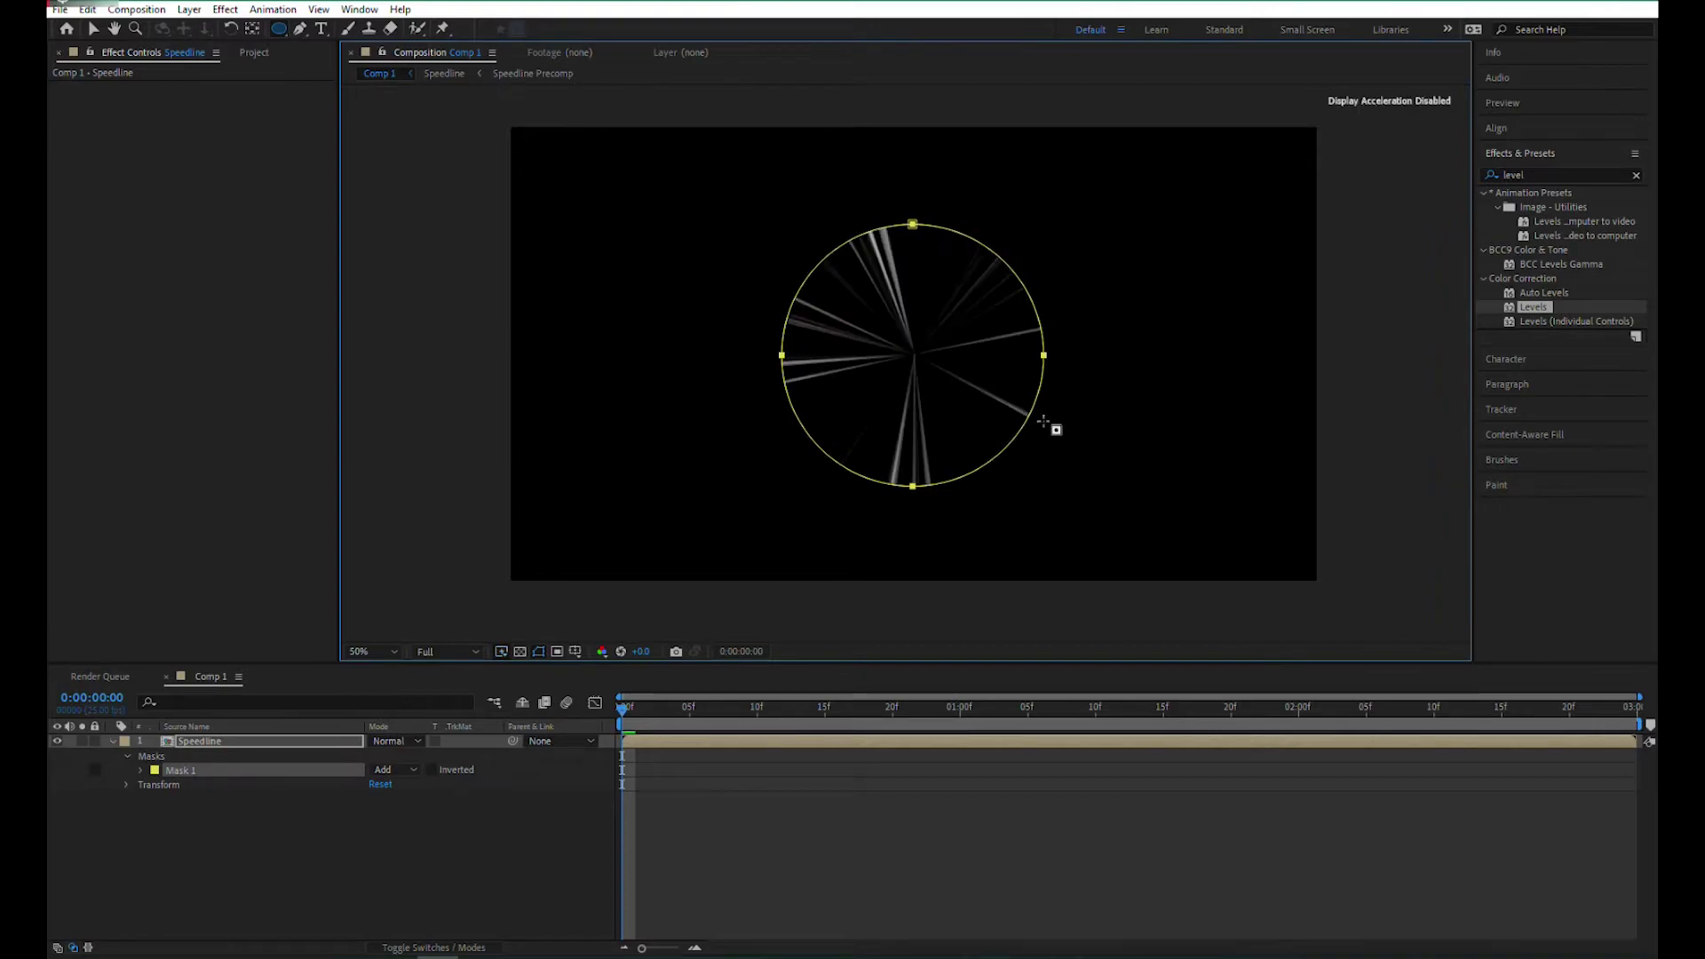
pyautogui.press('v')
pyautogui.click(393, 770)
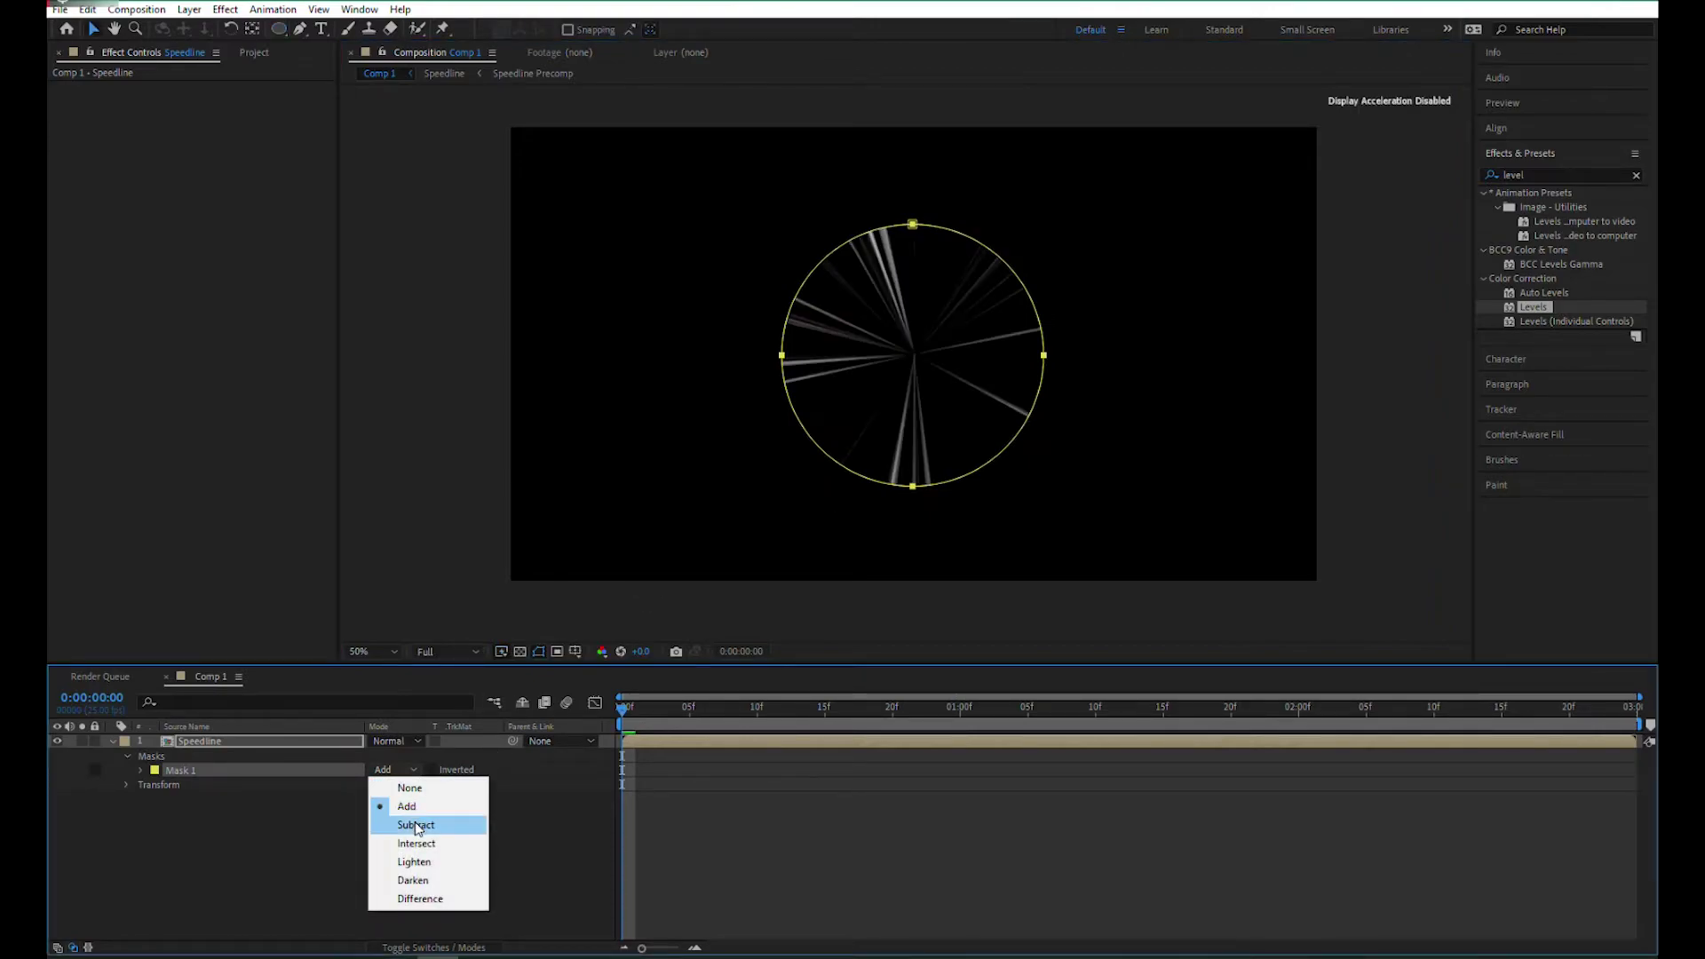
pyautogui.click(417, 826)
# Feather the Speedline layer's mask by 248 pixels
pyautogui.press('f')
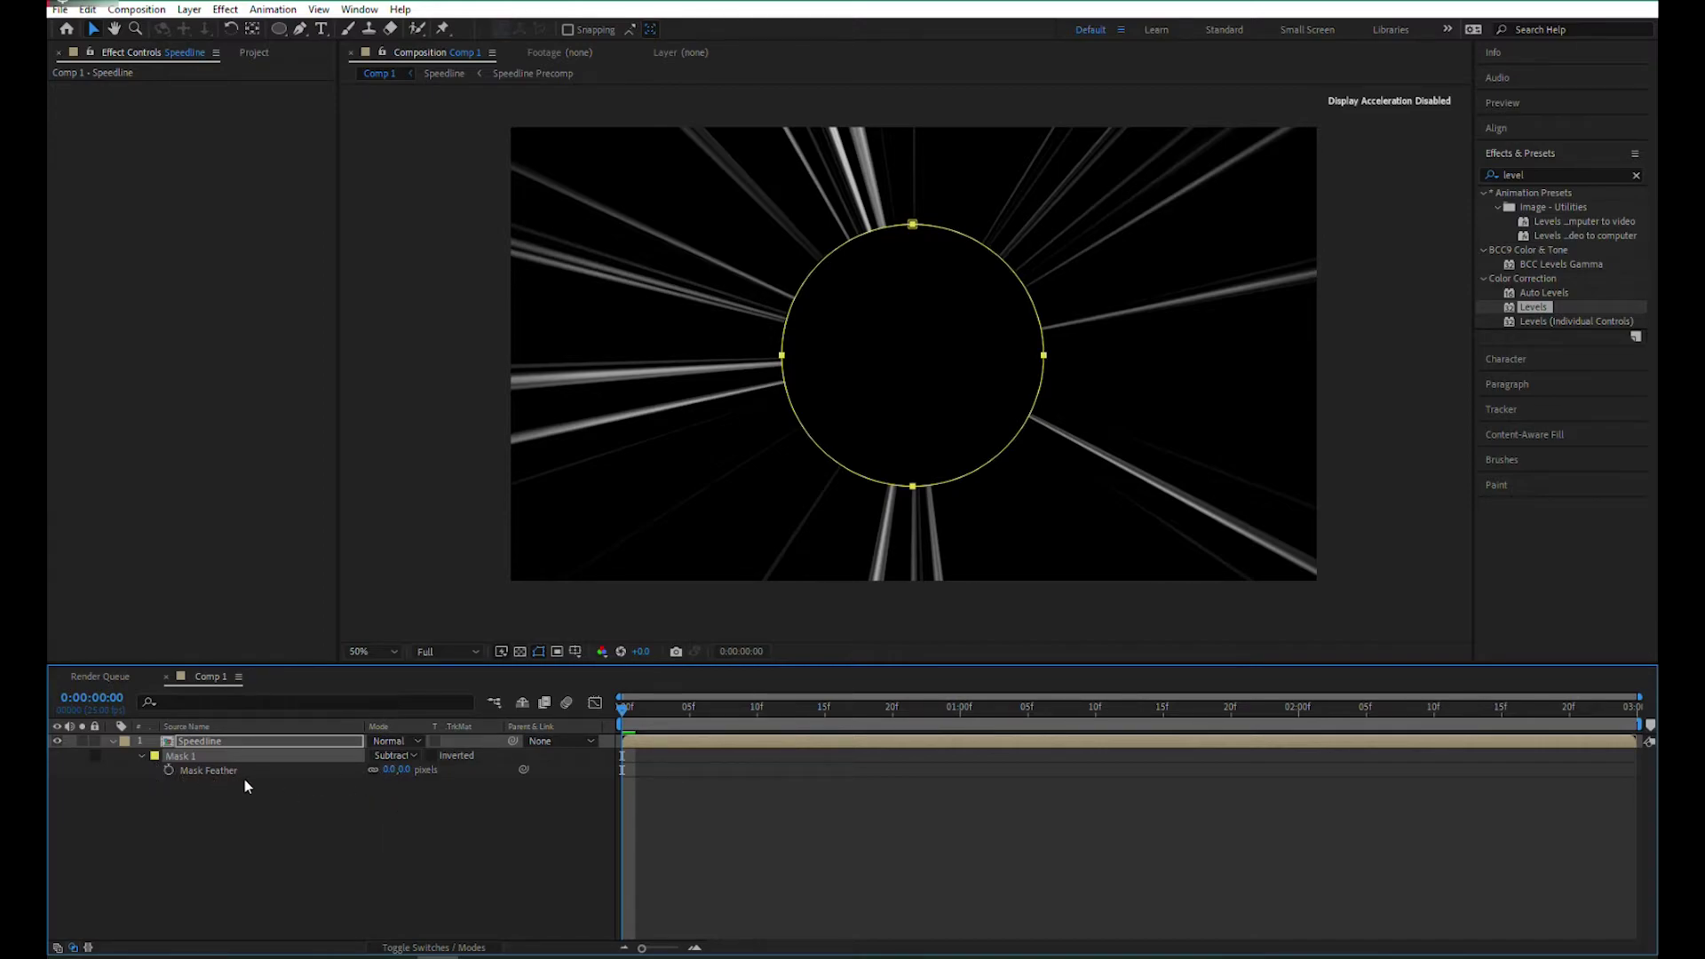
pyautogui.click(342, 807)
pyautogui.moveTo(396, 770); pyautogui.dragTo(616, 774)
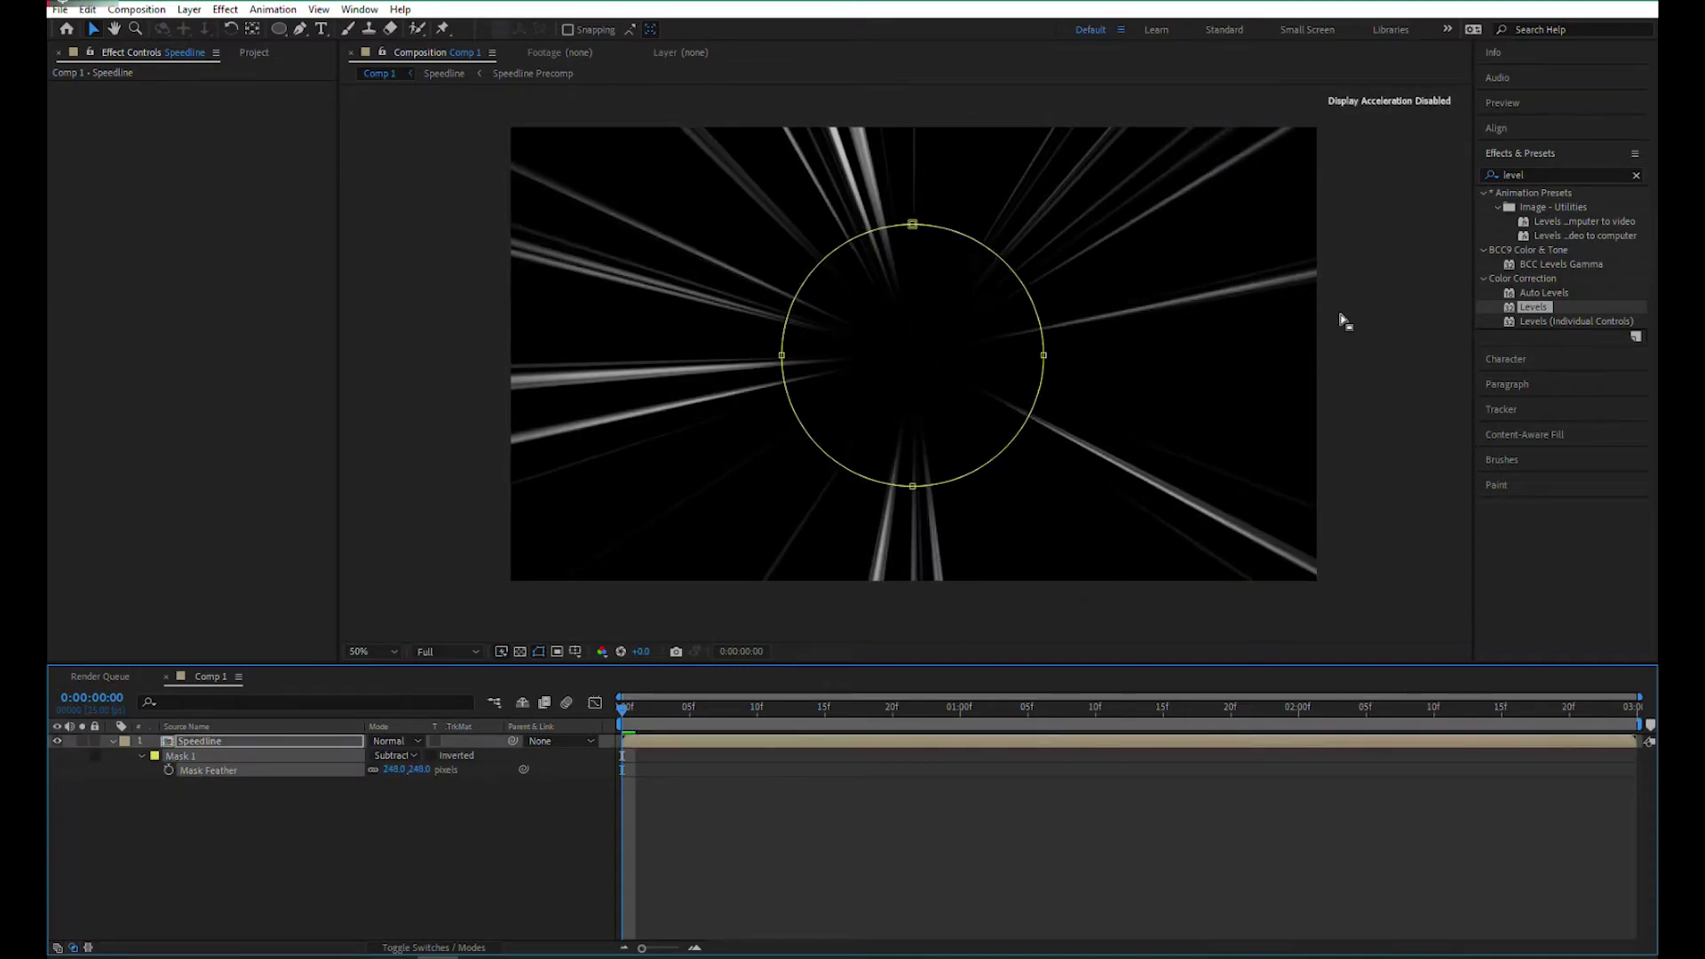
# Stretch the circular mask horizontally into a wide ellipse around the centre and preview the animation
pyautogui.click(1406, 297)
pyautogui.click(1044, 355)
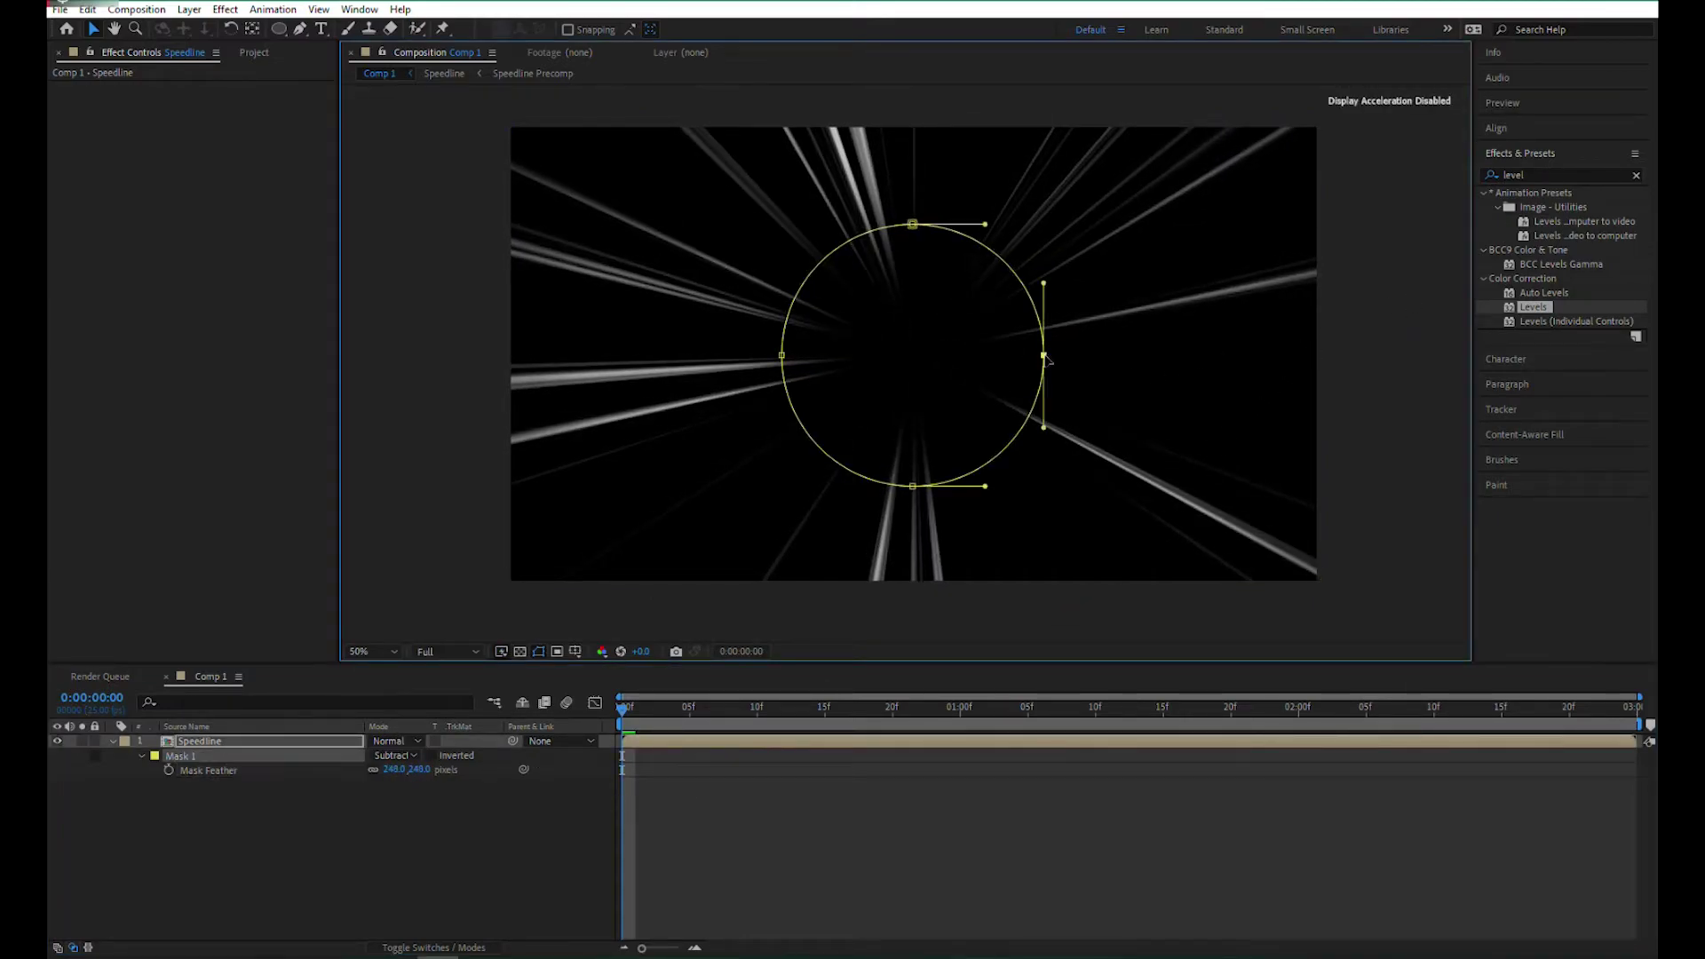
pyautogui.click(1350, 289)
pyautogui.doubleClick(1045, 355)
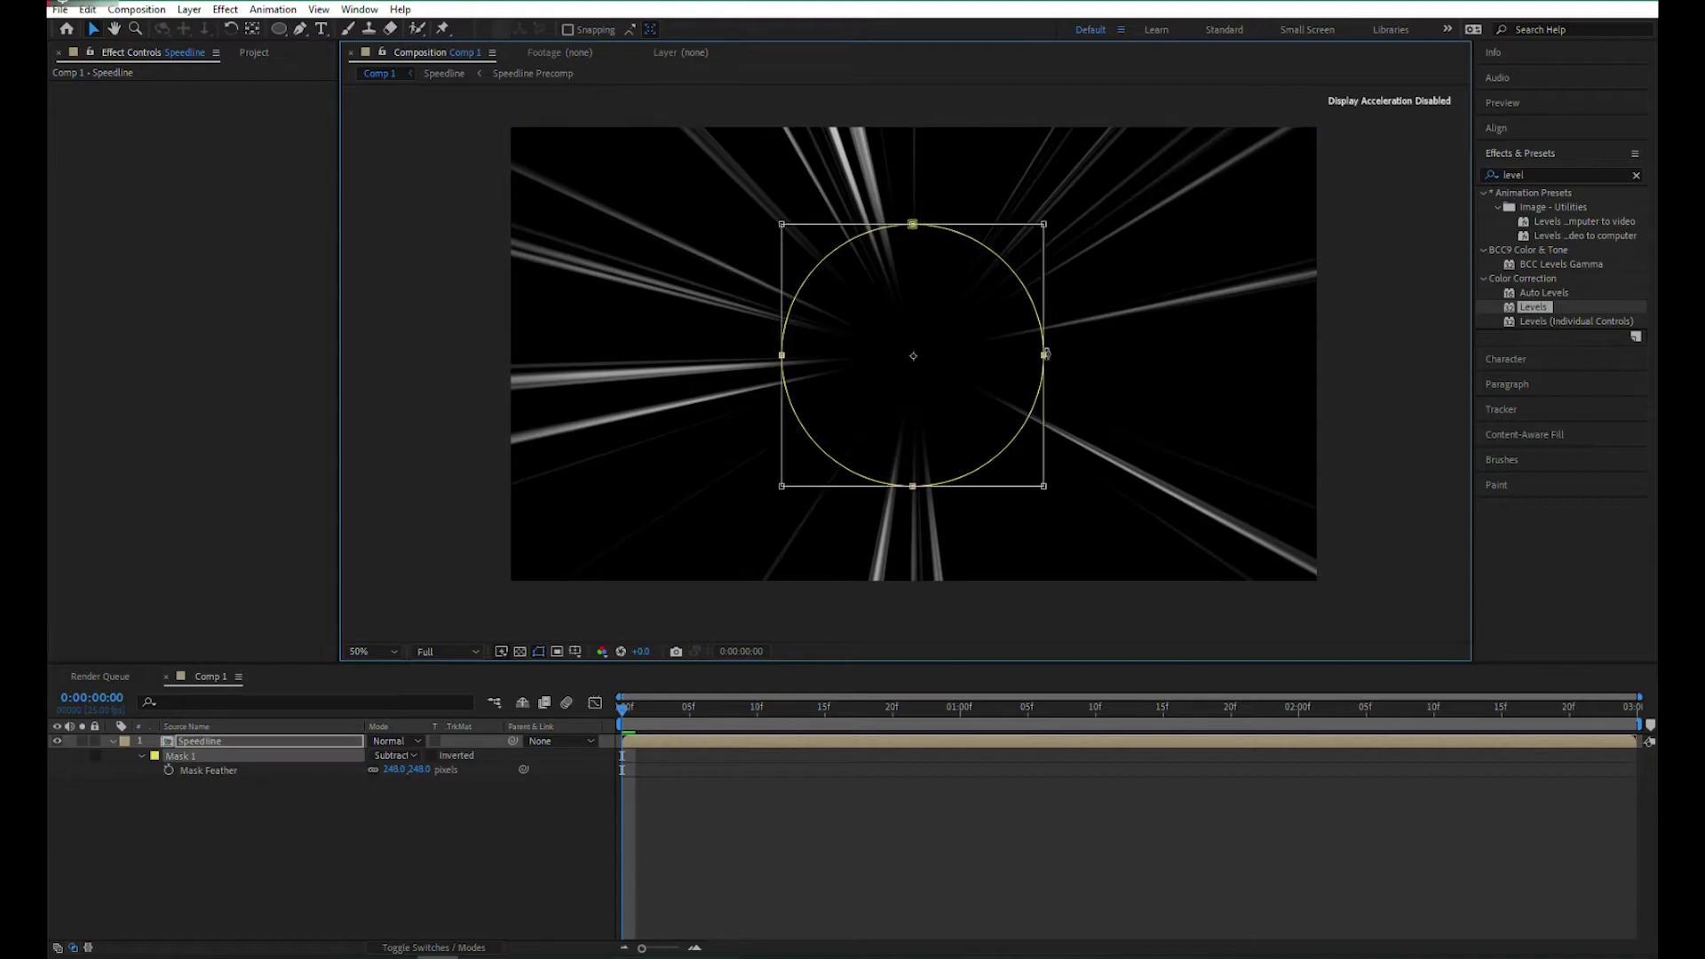
pyautogui.click(1227, 280)
pyautogui.press('space')
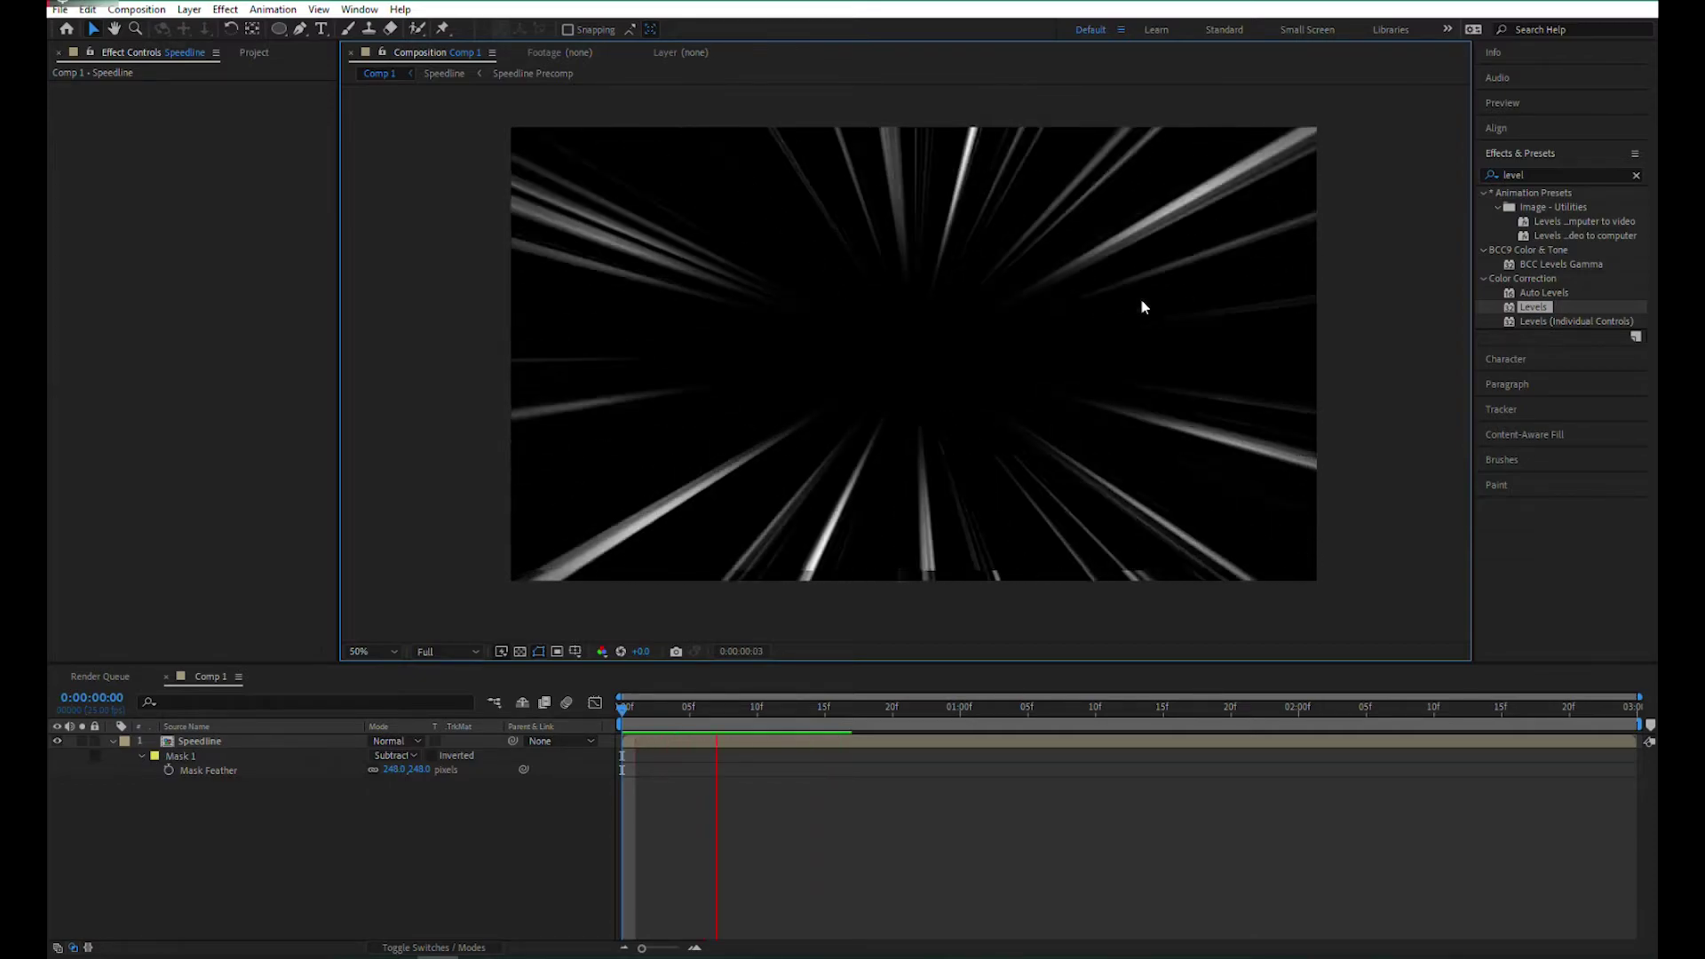
pyautogui.press('space')
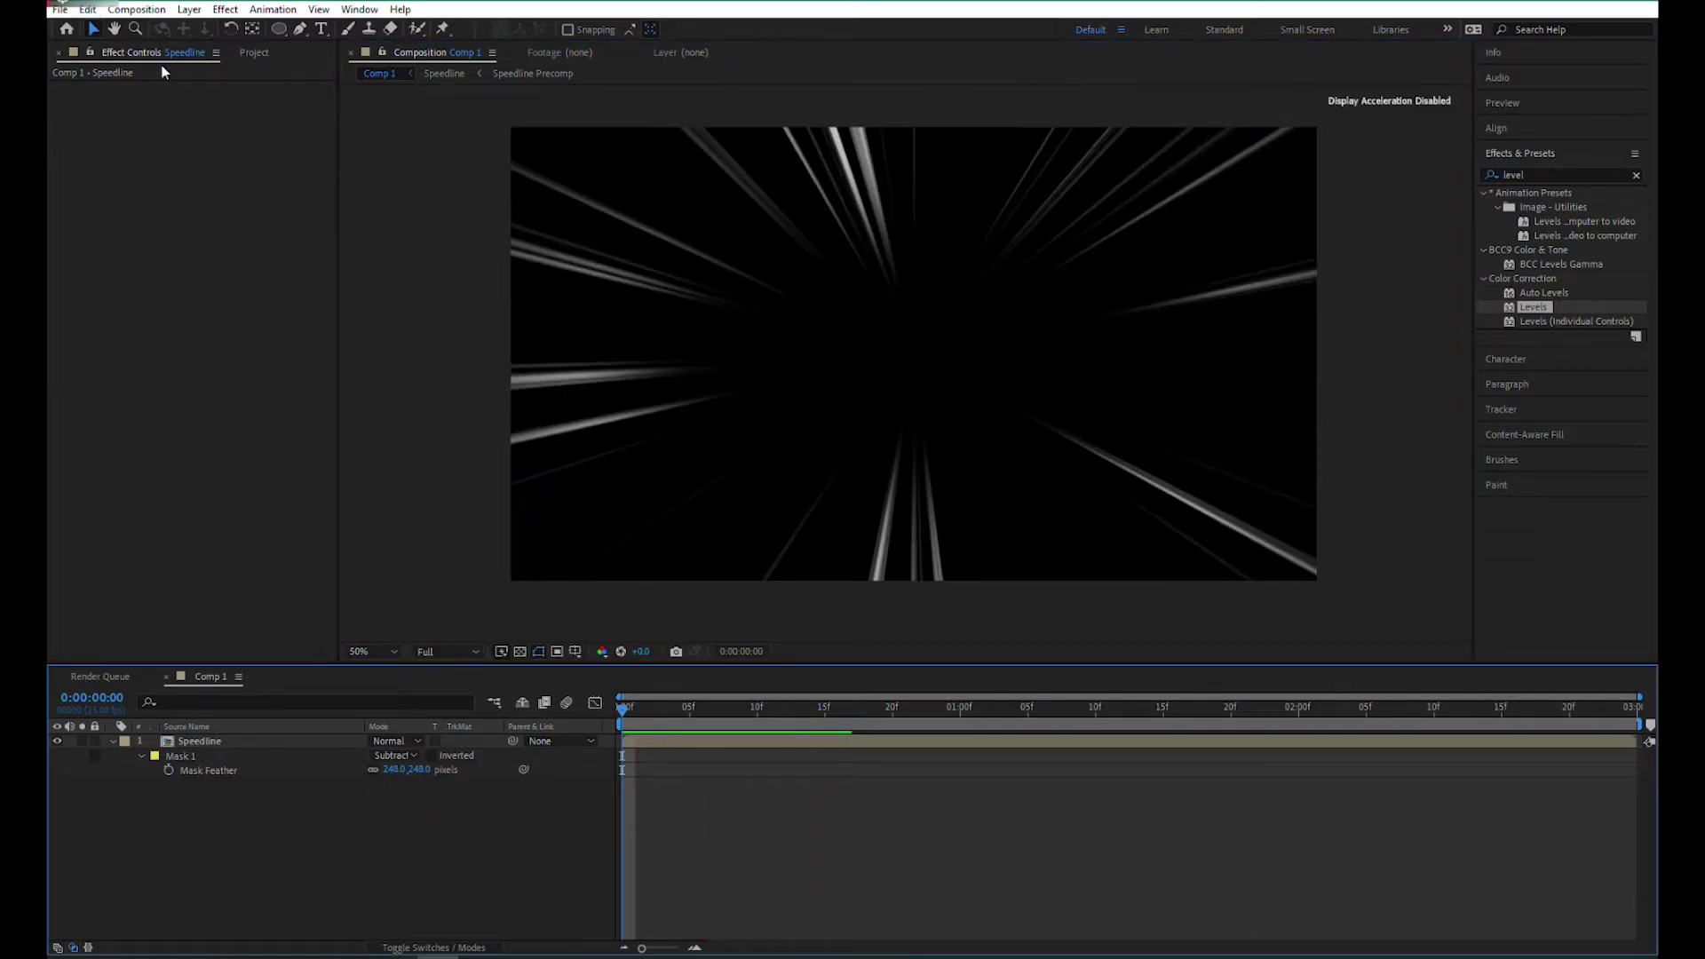
# Open Speedline Precomp, adjust its Fractal Noise to give denser speed lines, and return to Comp 1
pyautogui.click(256, 54)
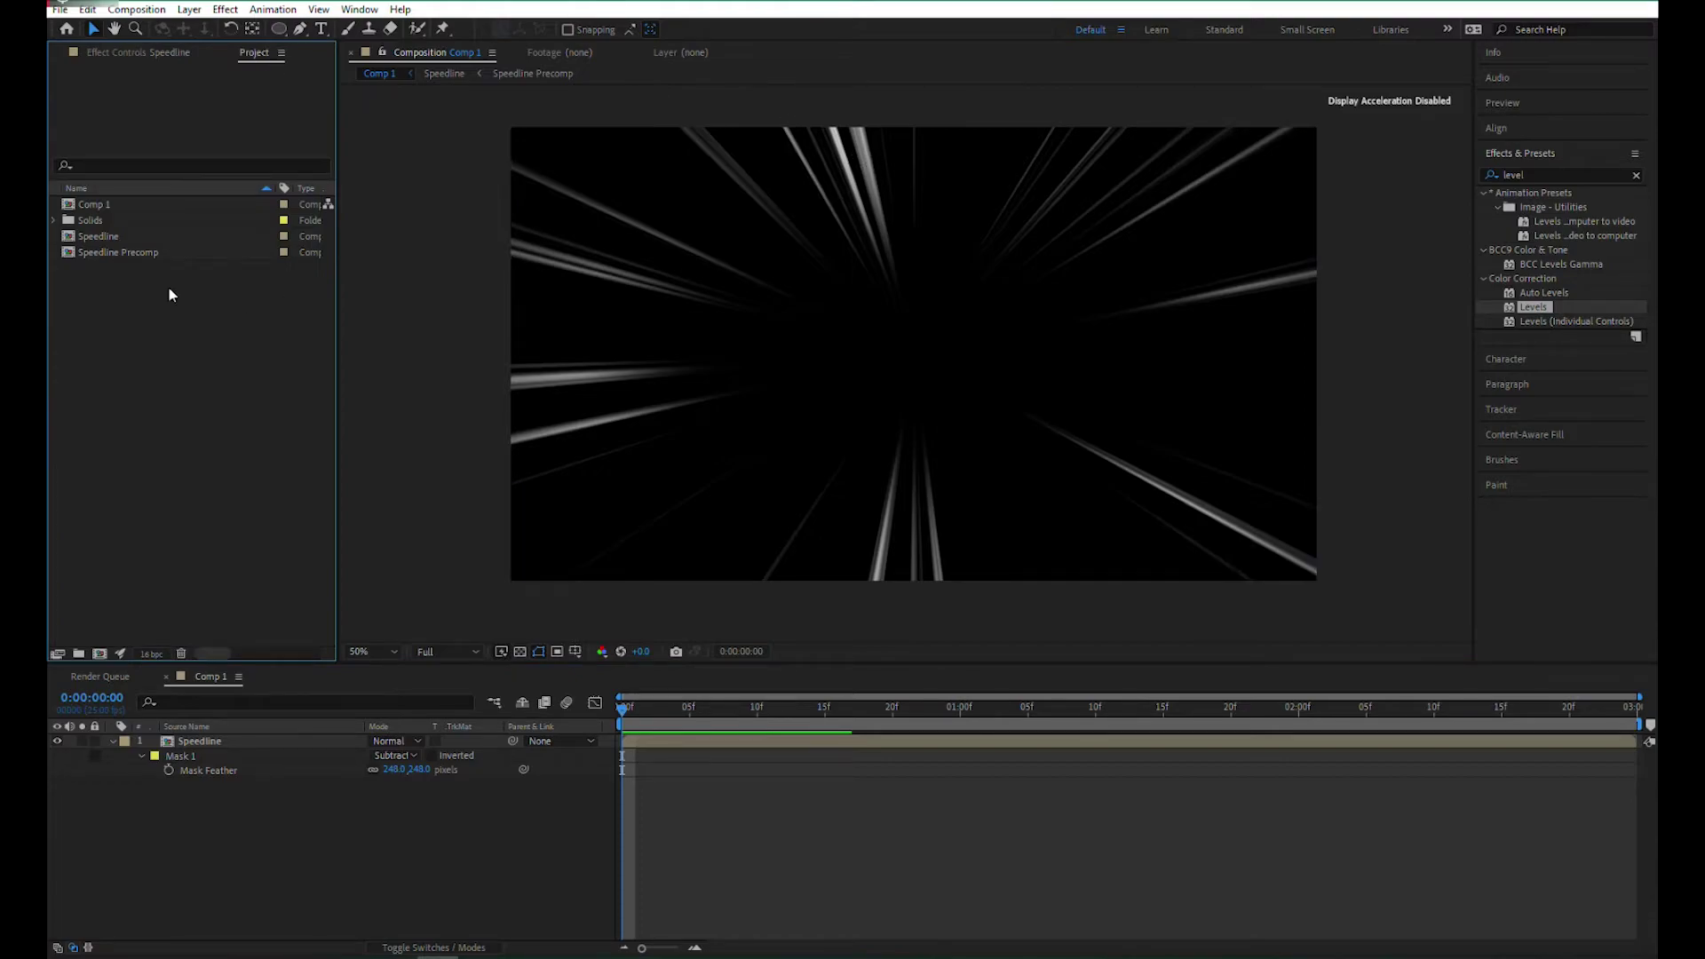
pyautogui.click(107, 254)
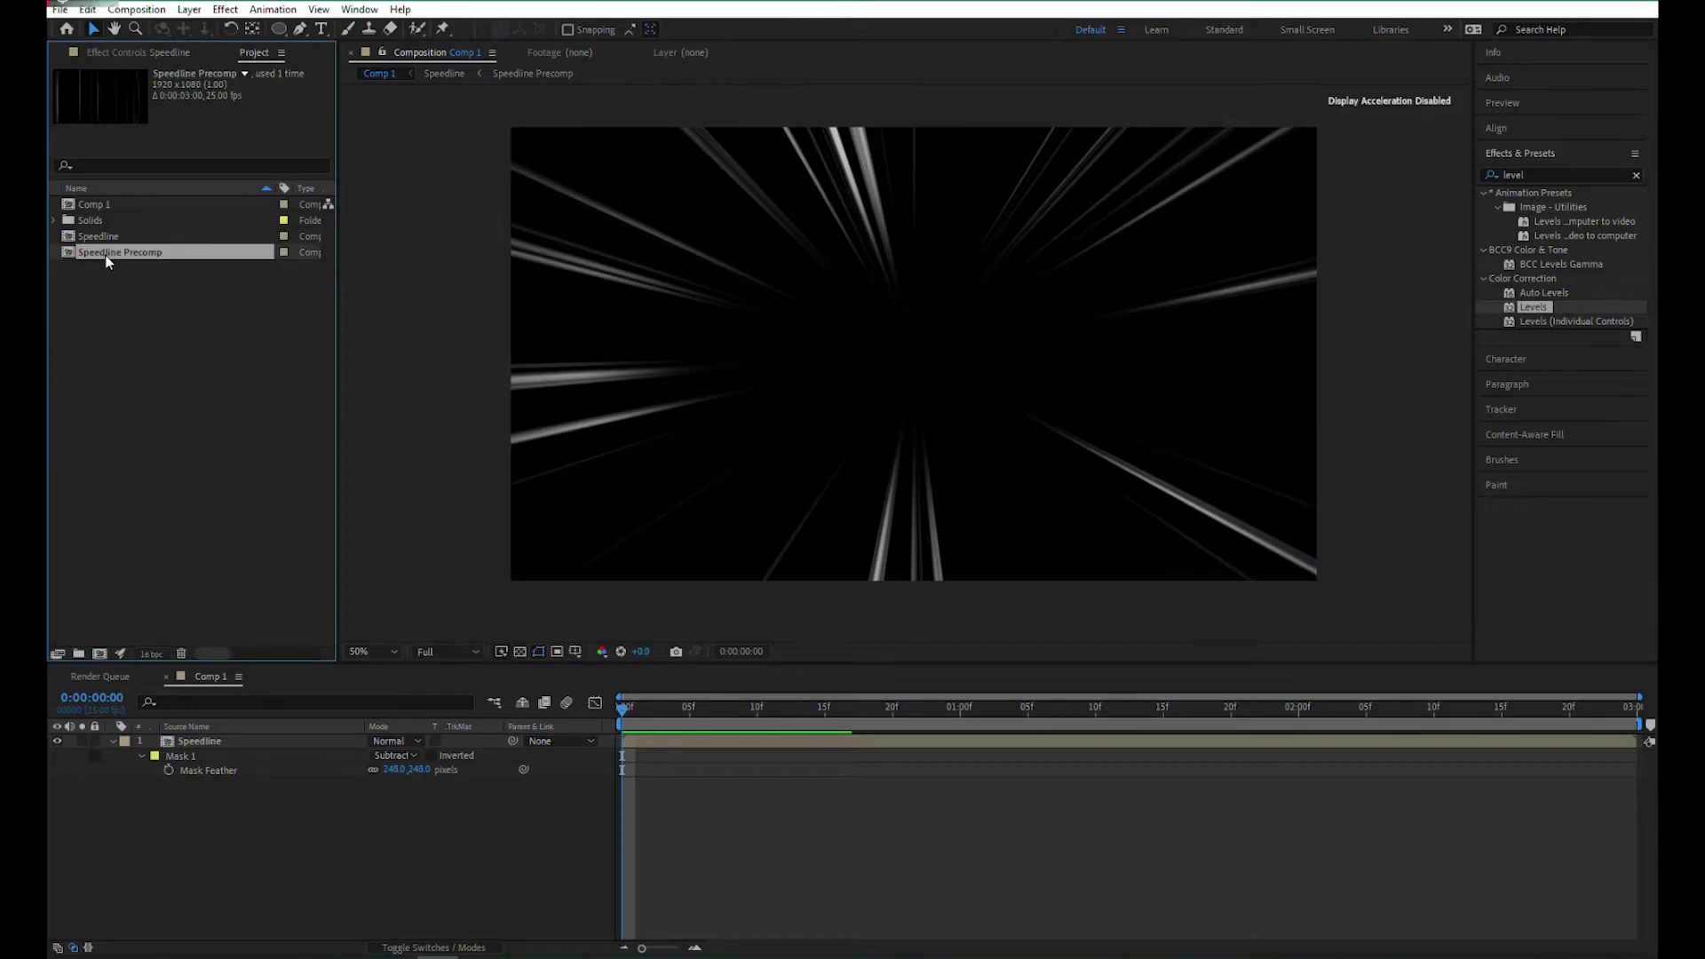
pyautogui.doubleClick(106, 254)
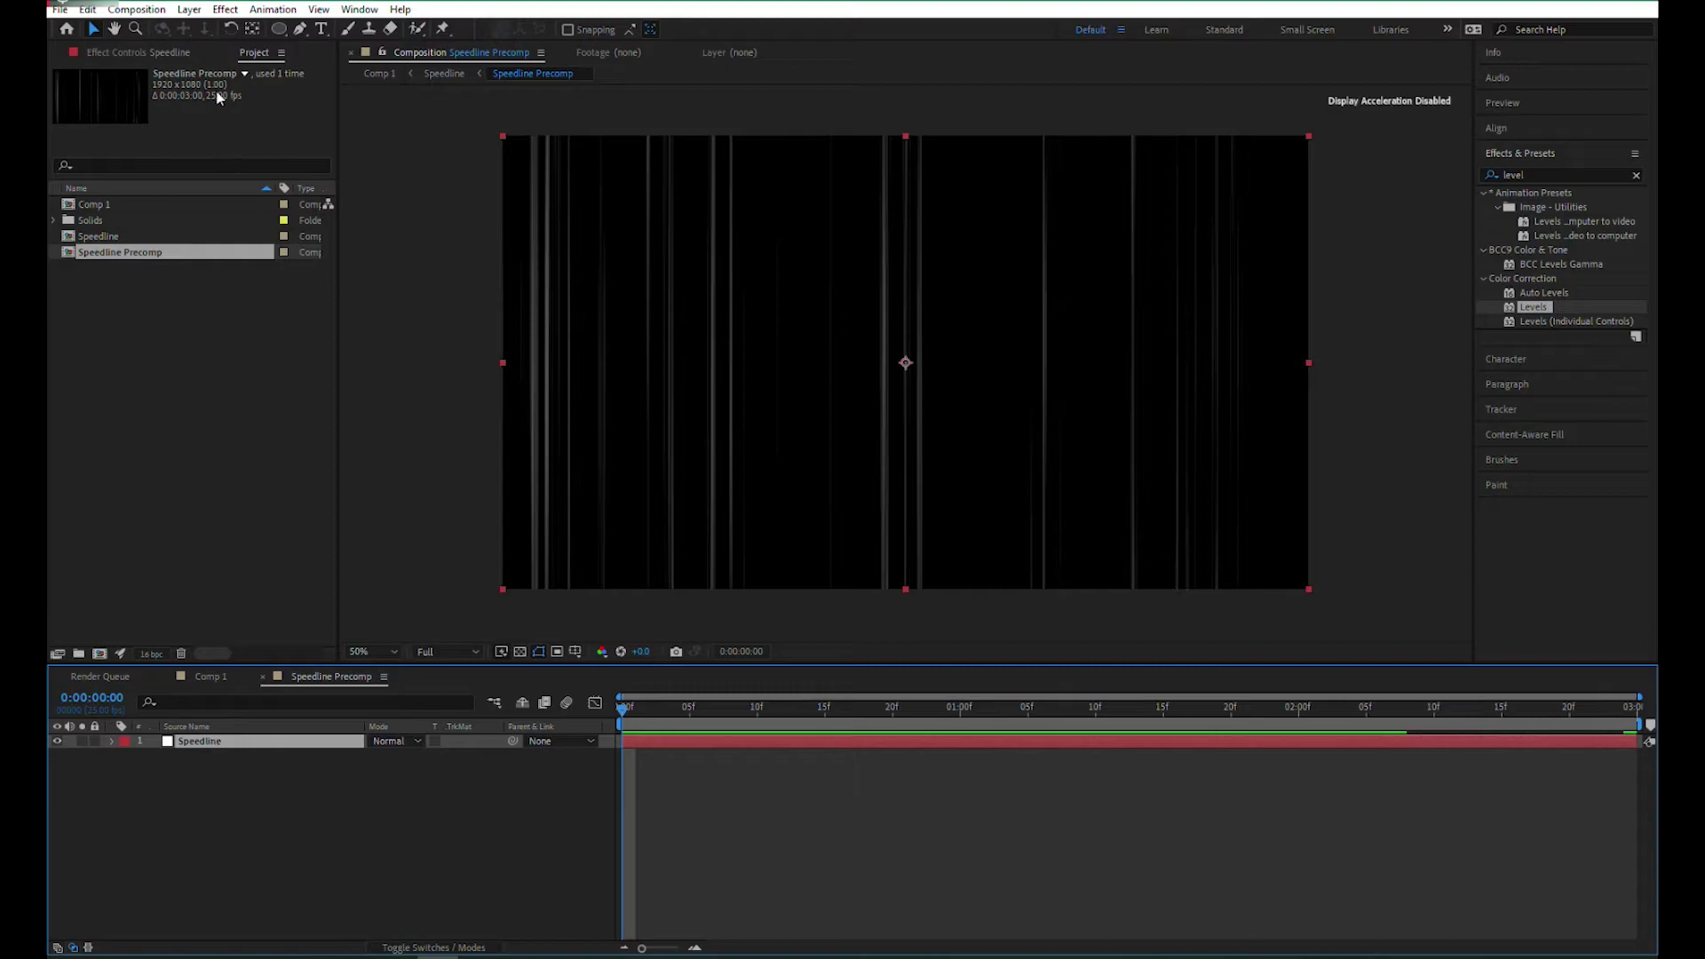
pyautogui.click(178, 53)
pyautogui.click(70, 189)
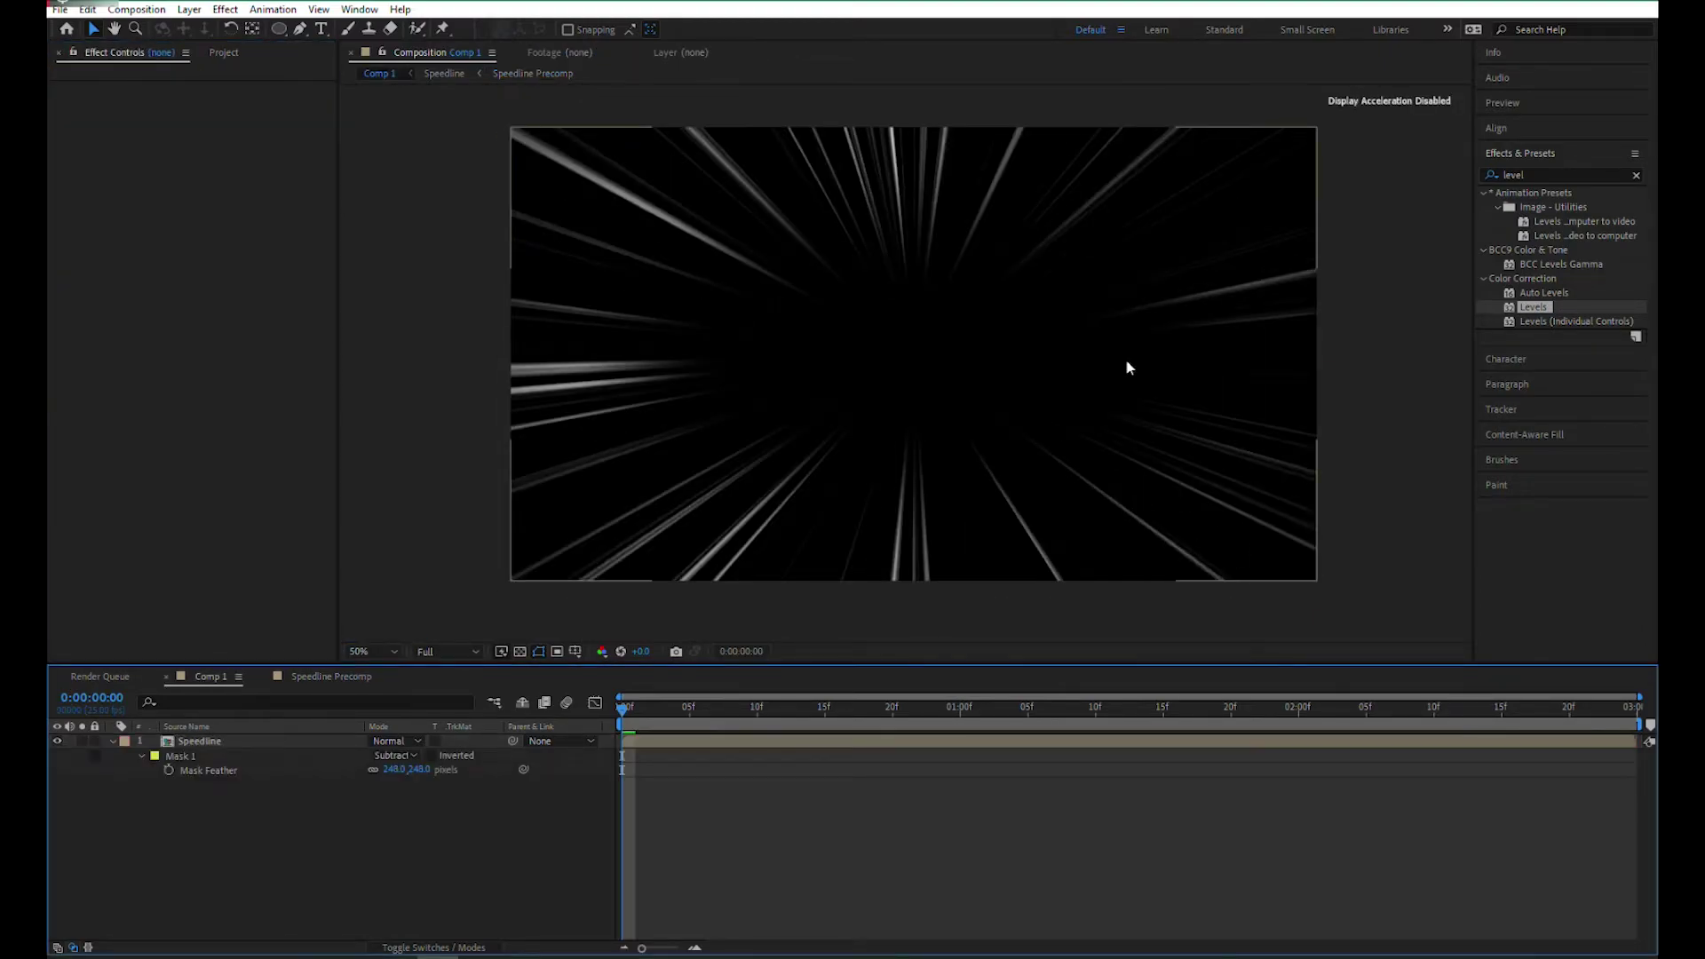
pyautogui.click(1127, 366)
# Import the image KL-Nights-31-1200x800.jpg into the project
pyautogui.click(256, 52)
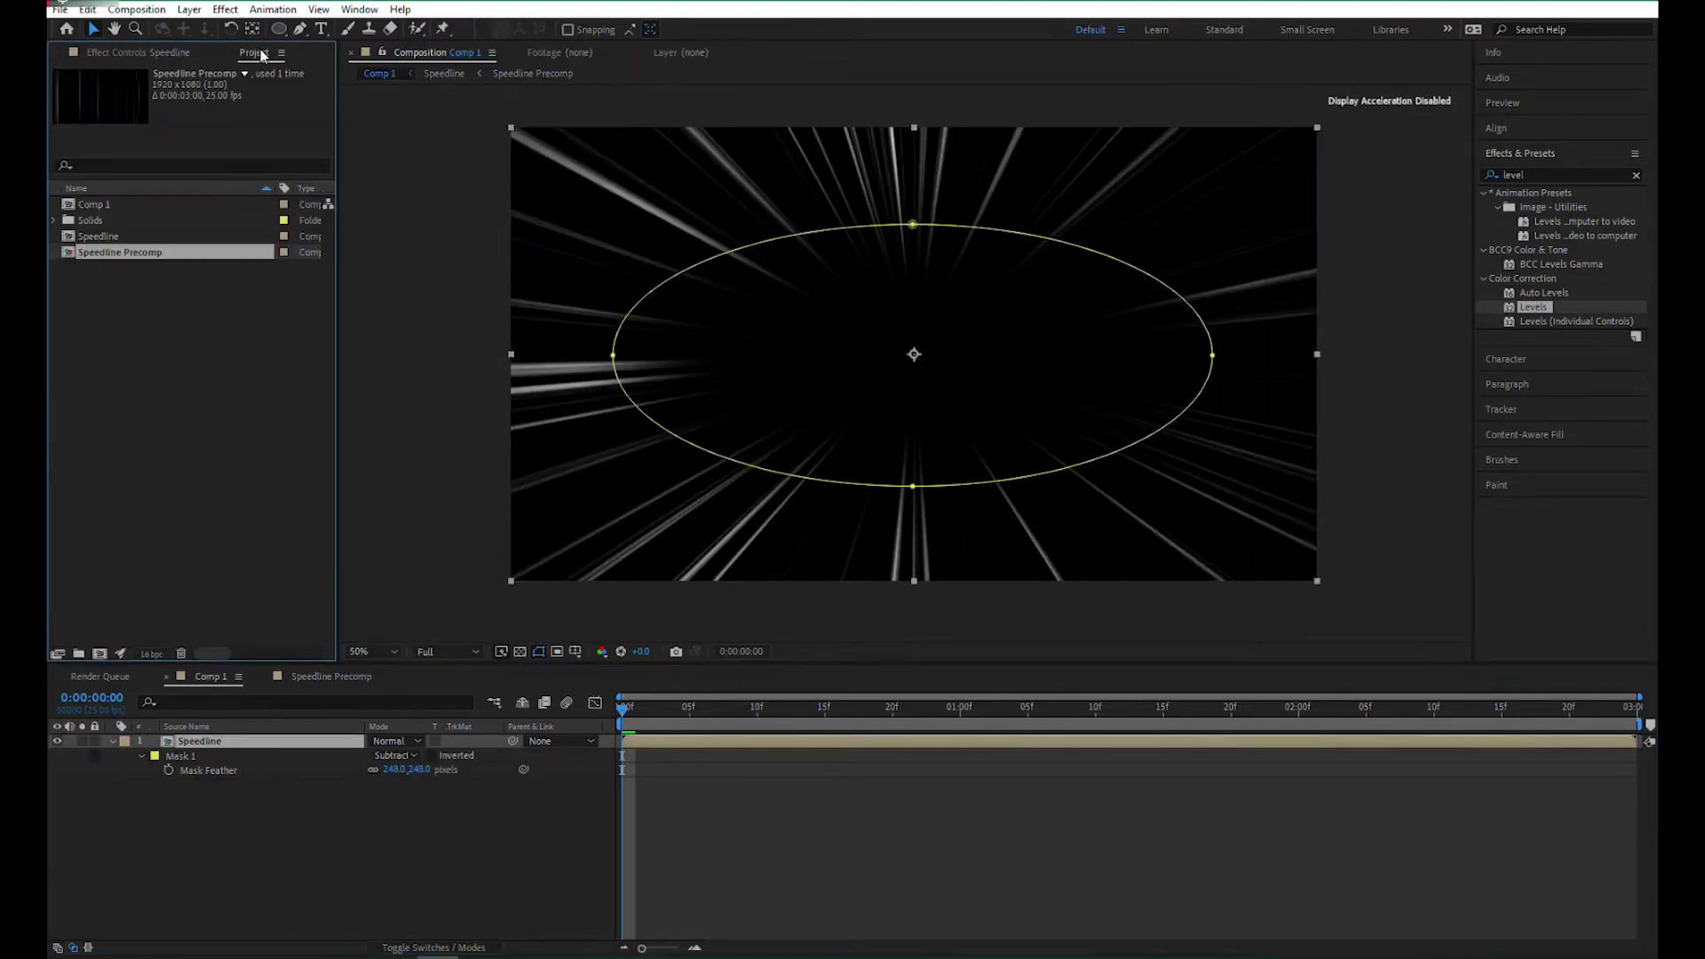
pyautogui.doubleClick(216, 372)
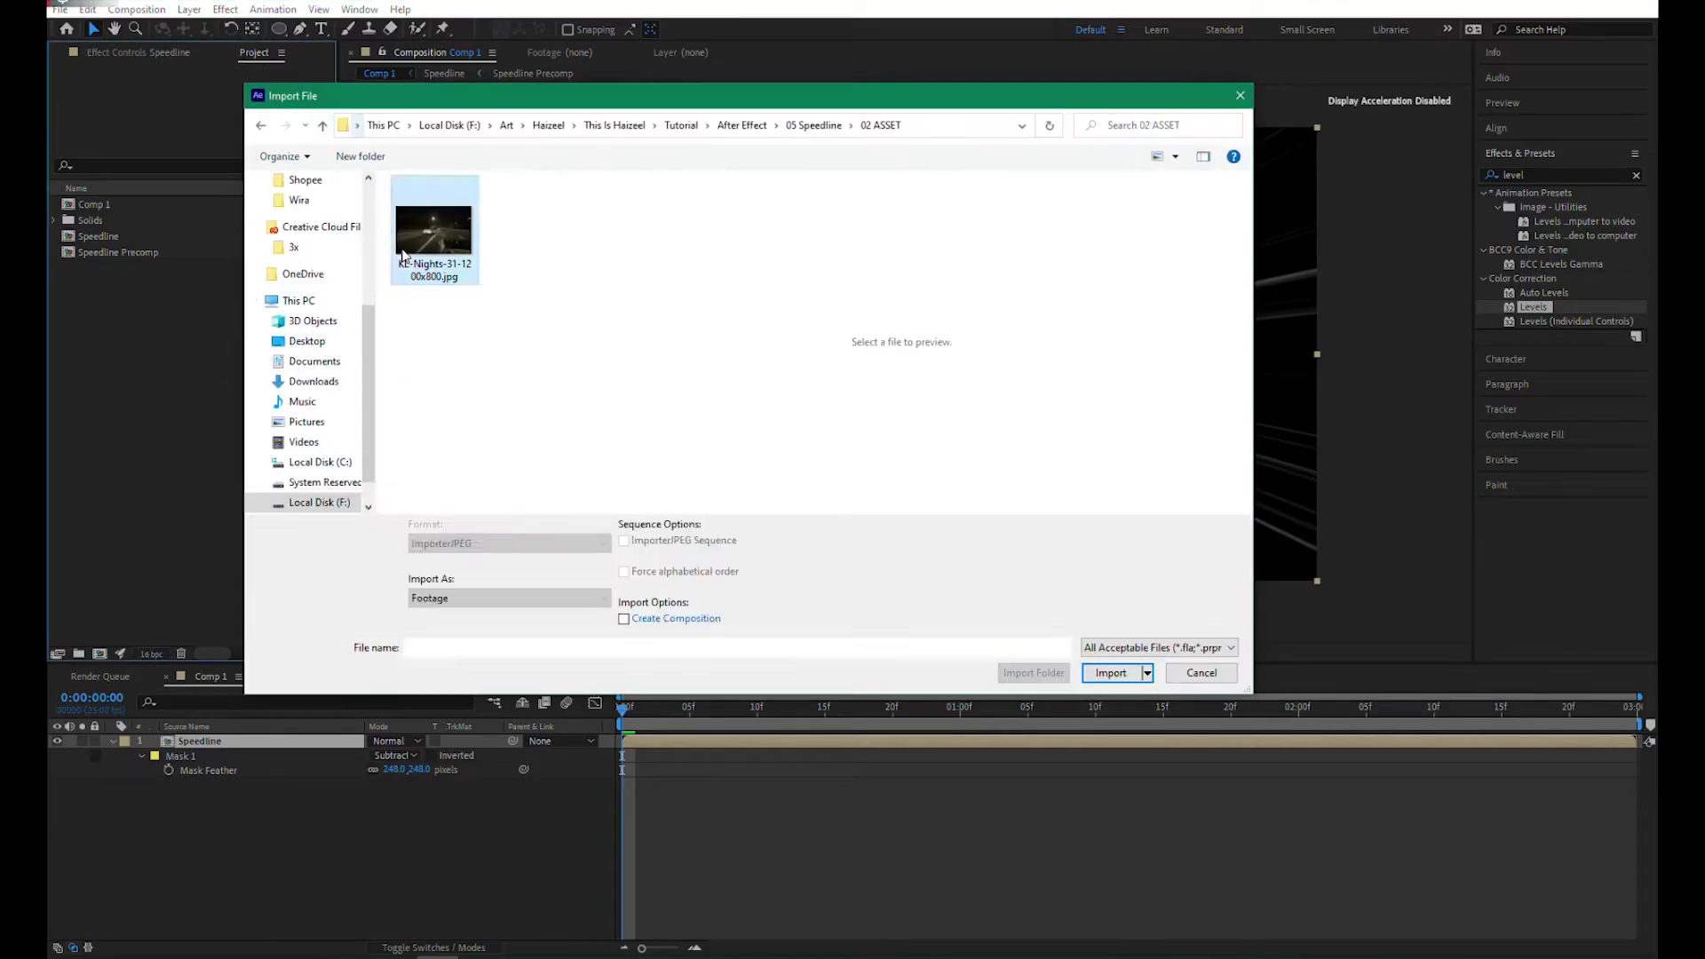
pyautogui.doubleClick(416, 249)
# Place the KL-Nights image beneath the Speedline layer in Comp 1 and scale it to 161%
pyautogui.moveTo(142, 220); pyautogui.dragTo(246, 803)
pyautogui.press('s')
pyautogui.moveTo(392, 798); pyautogui.dragTo(446, 799)
# Solo the Speedline layer over the transparency grid to examine its black areas, and turn solo off again
pyautogui.click(83, 742)
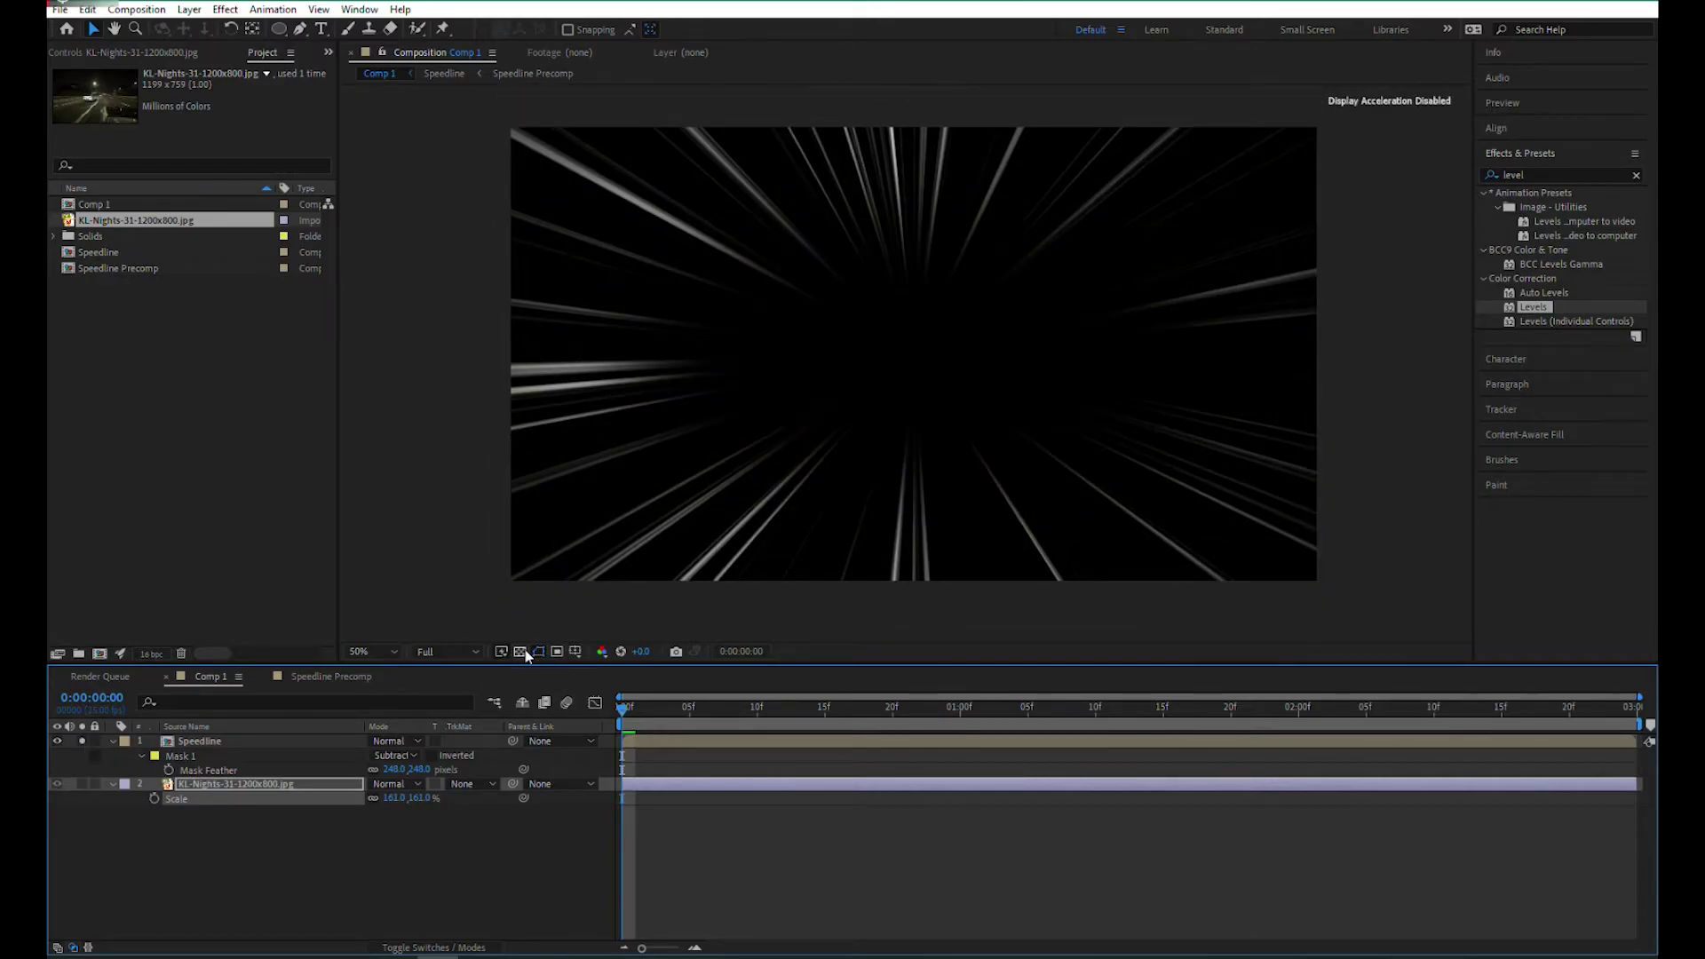
pyautogui.click(520, 651)
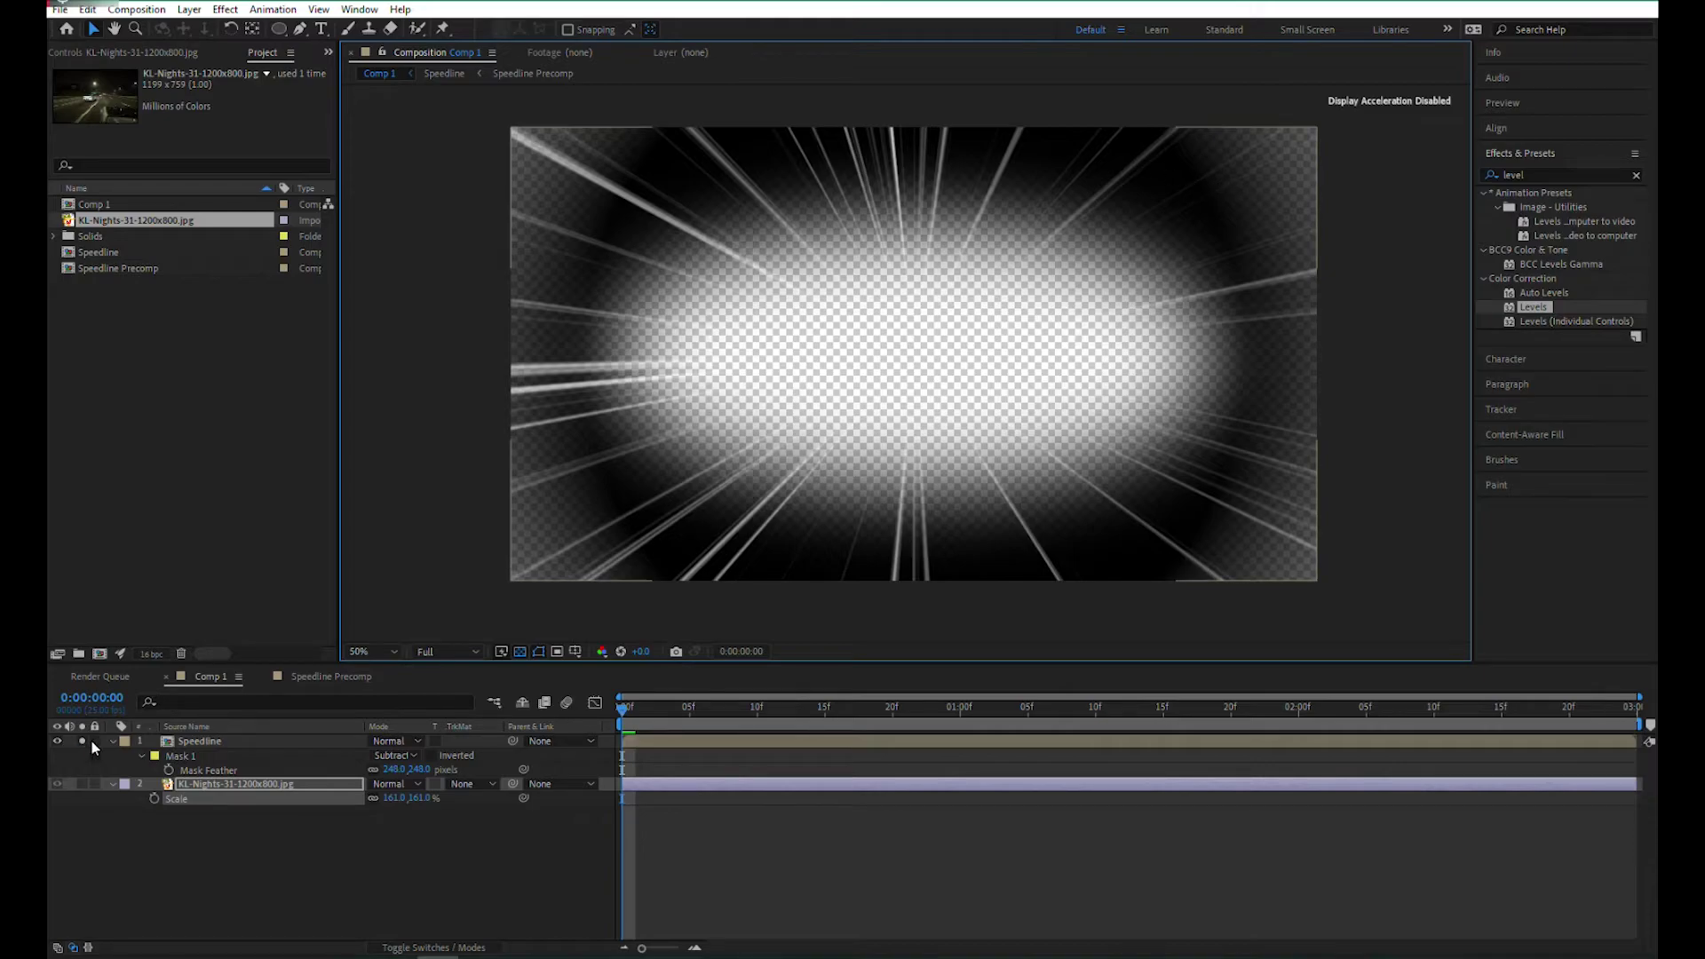
pyautogui.click(193, 741)
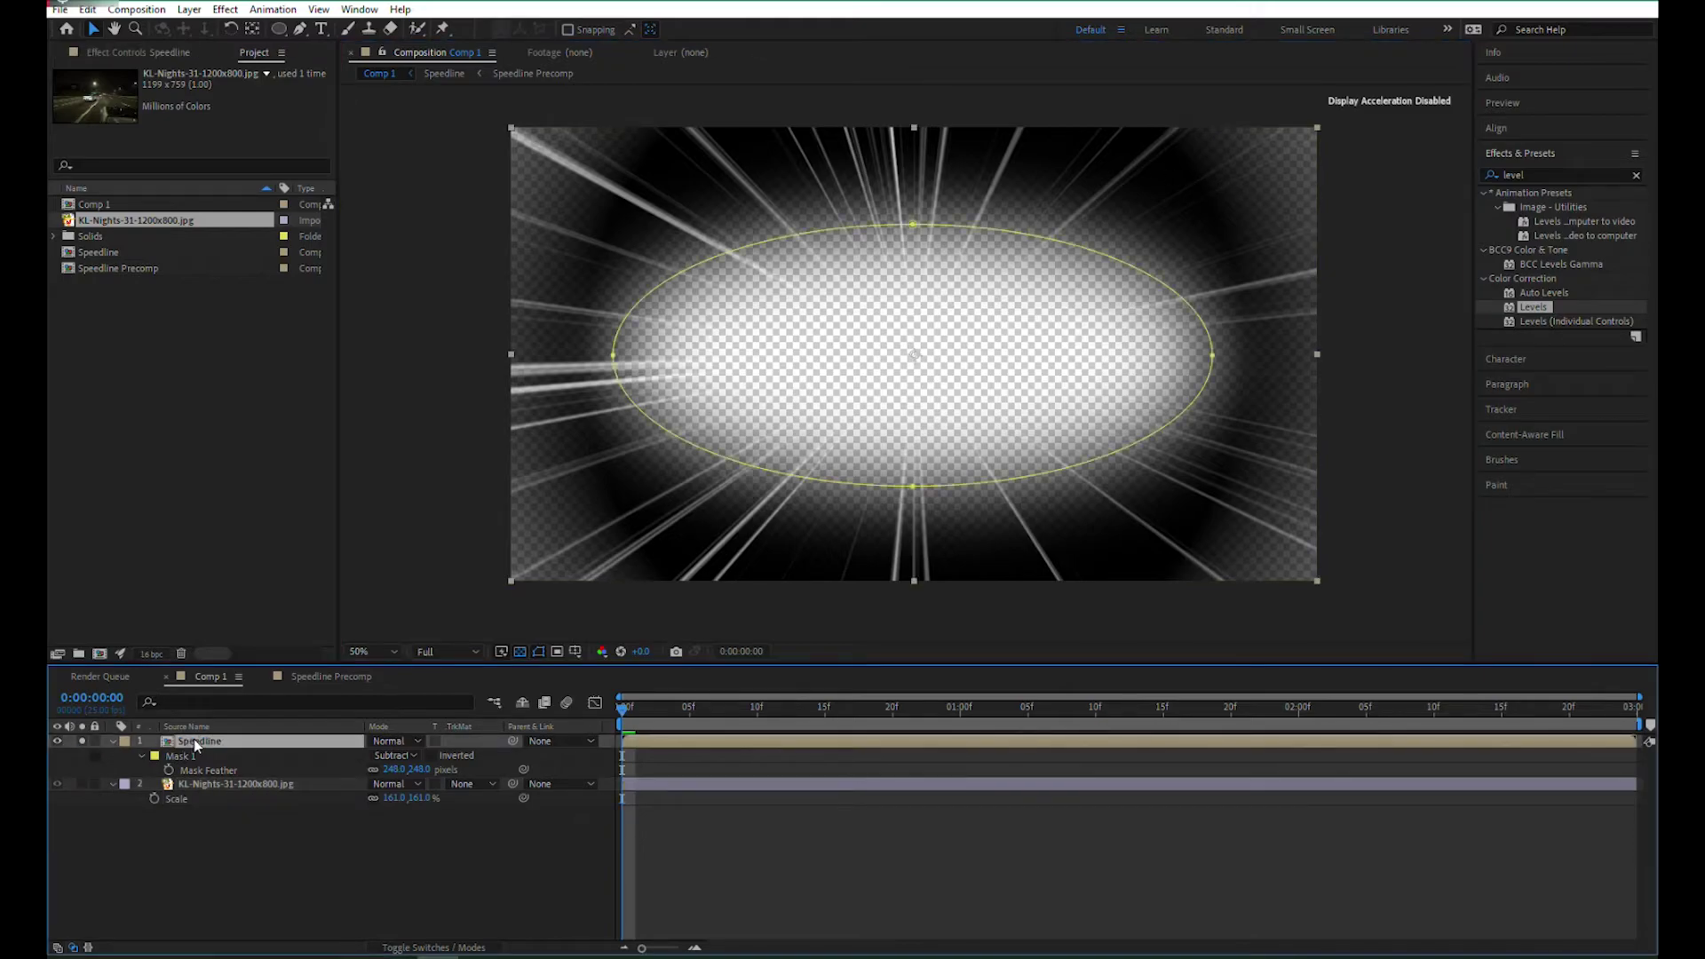
pyautogui.click(82, 742)
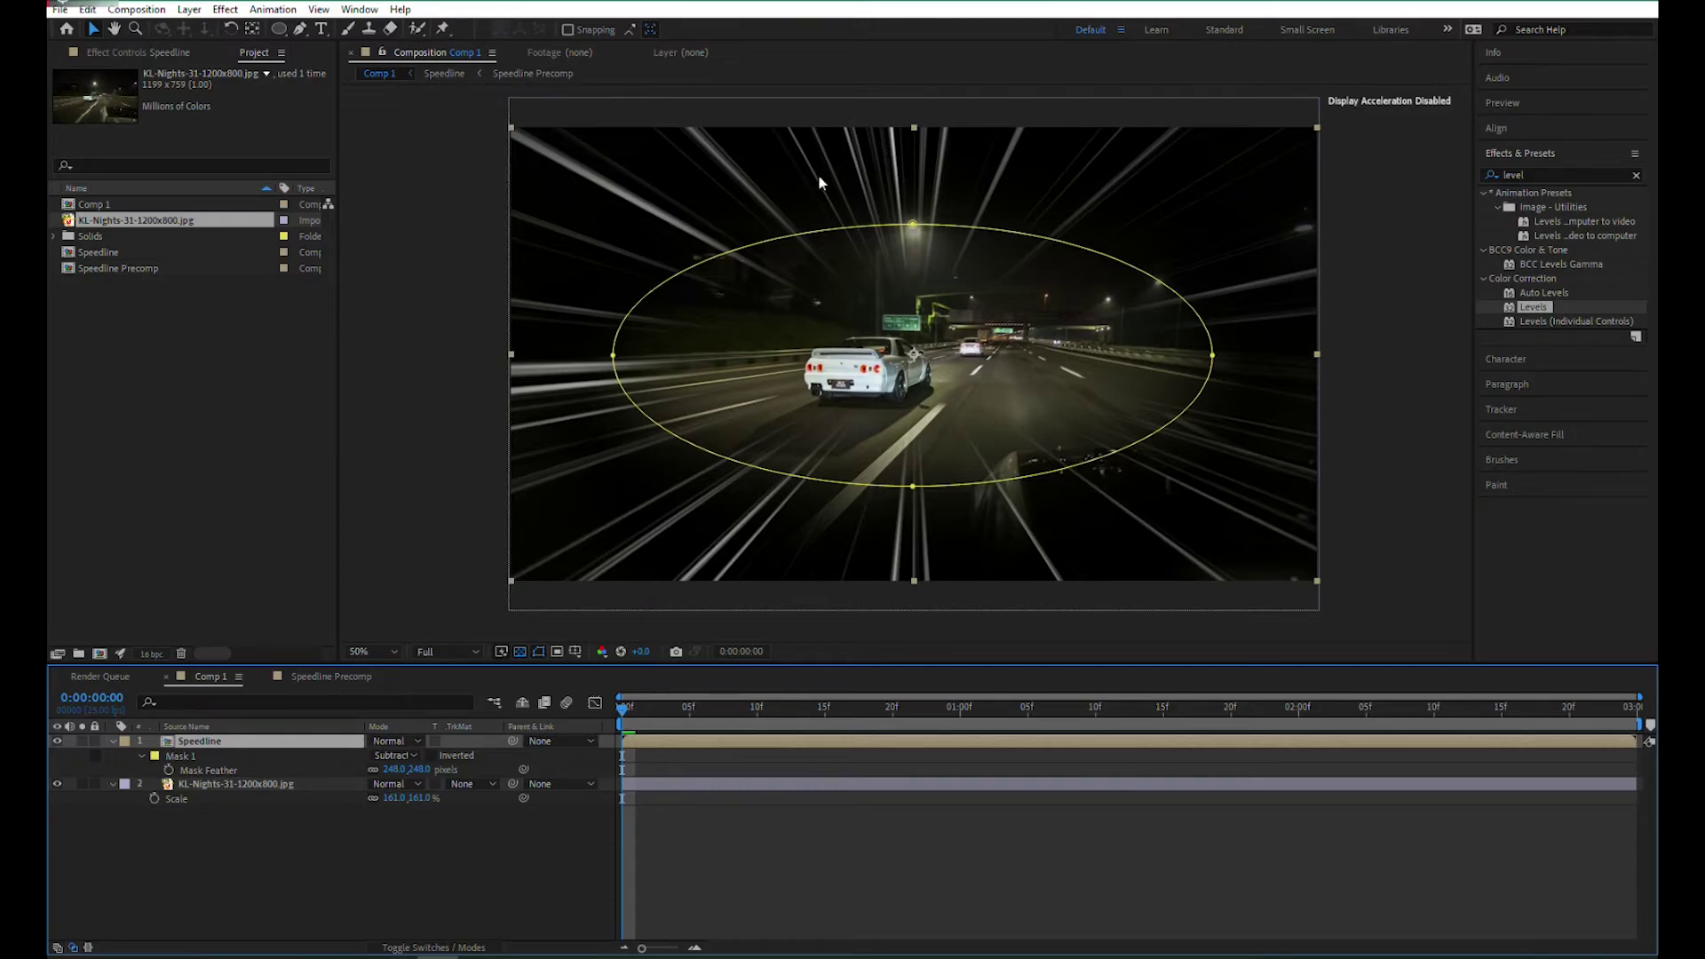
# Set the Speedline layer's blending mode to Screen and check the lines over the car image
pyautogui.click(392, 741)
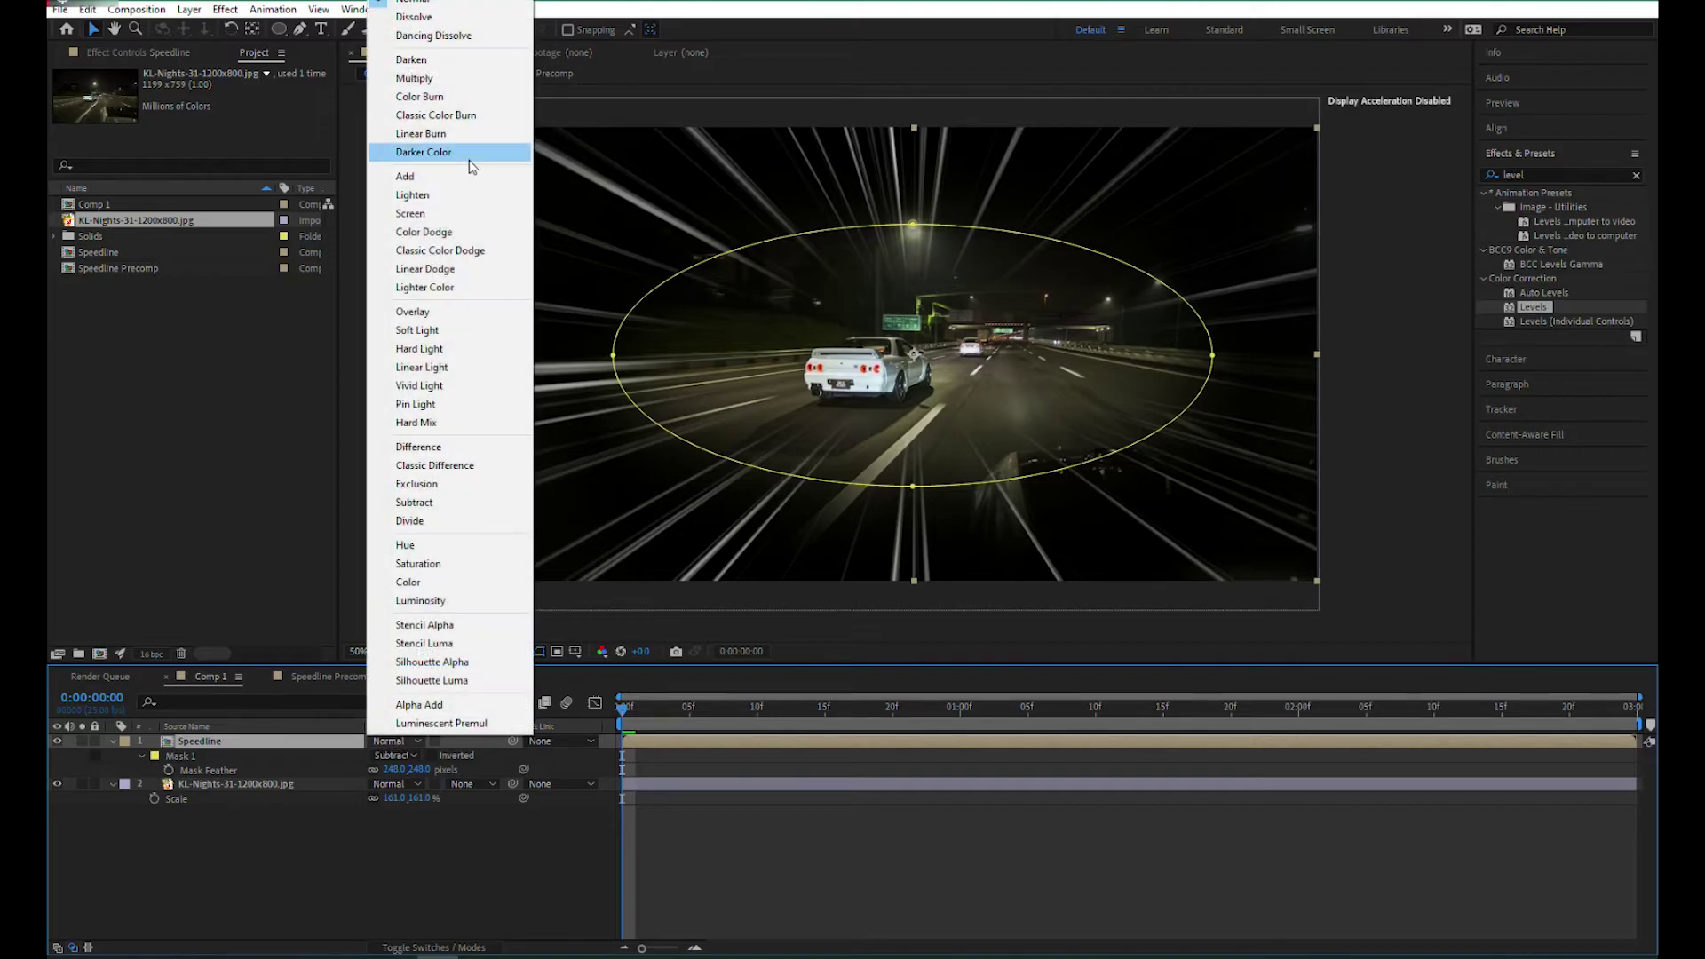
pyautogui.click(411, 214)
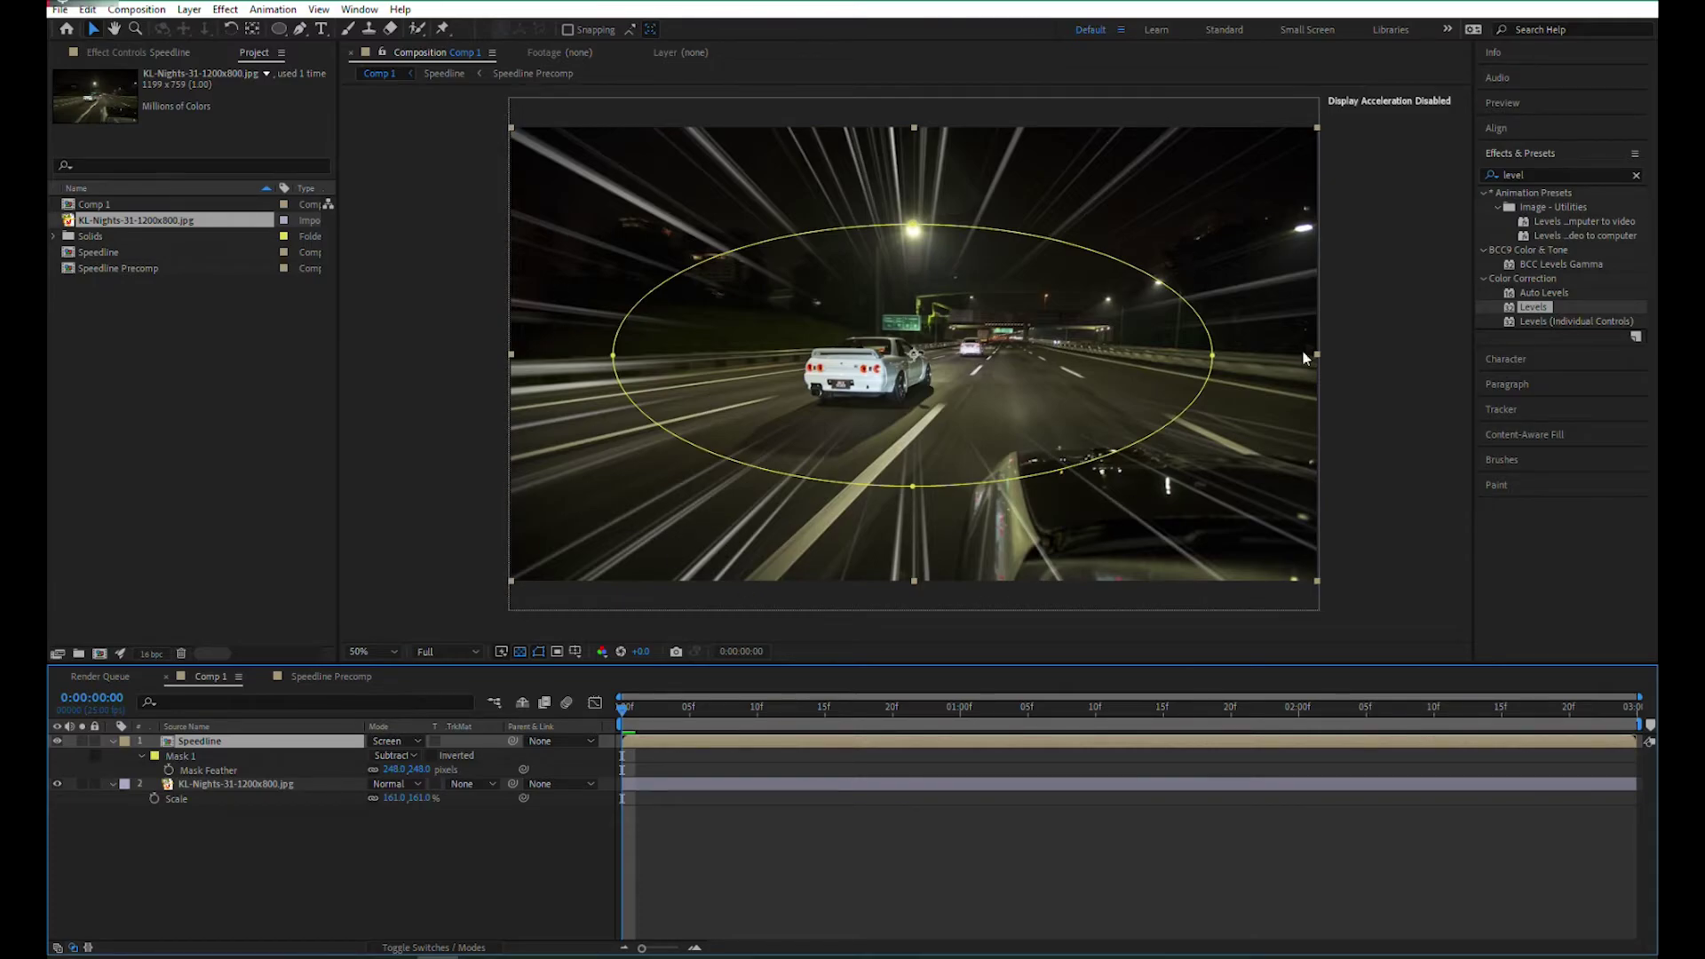
pyautogui.click(1397, 385)
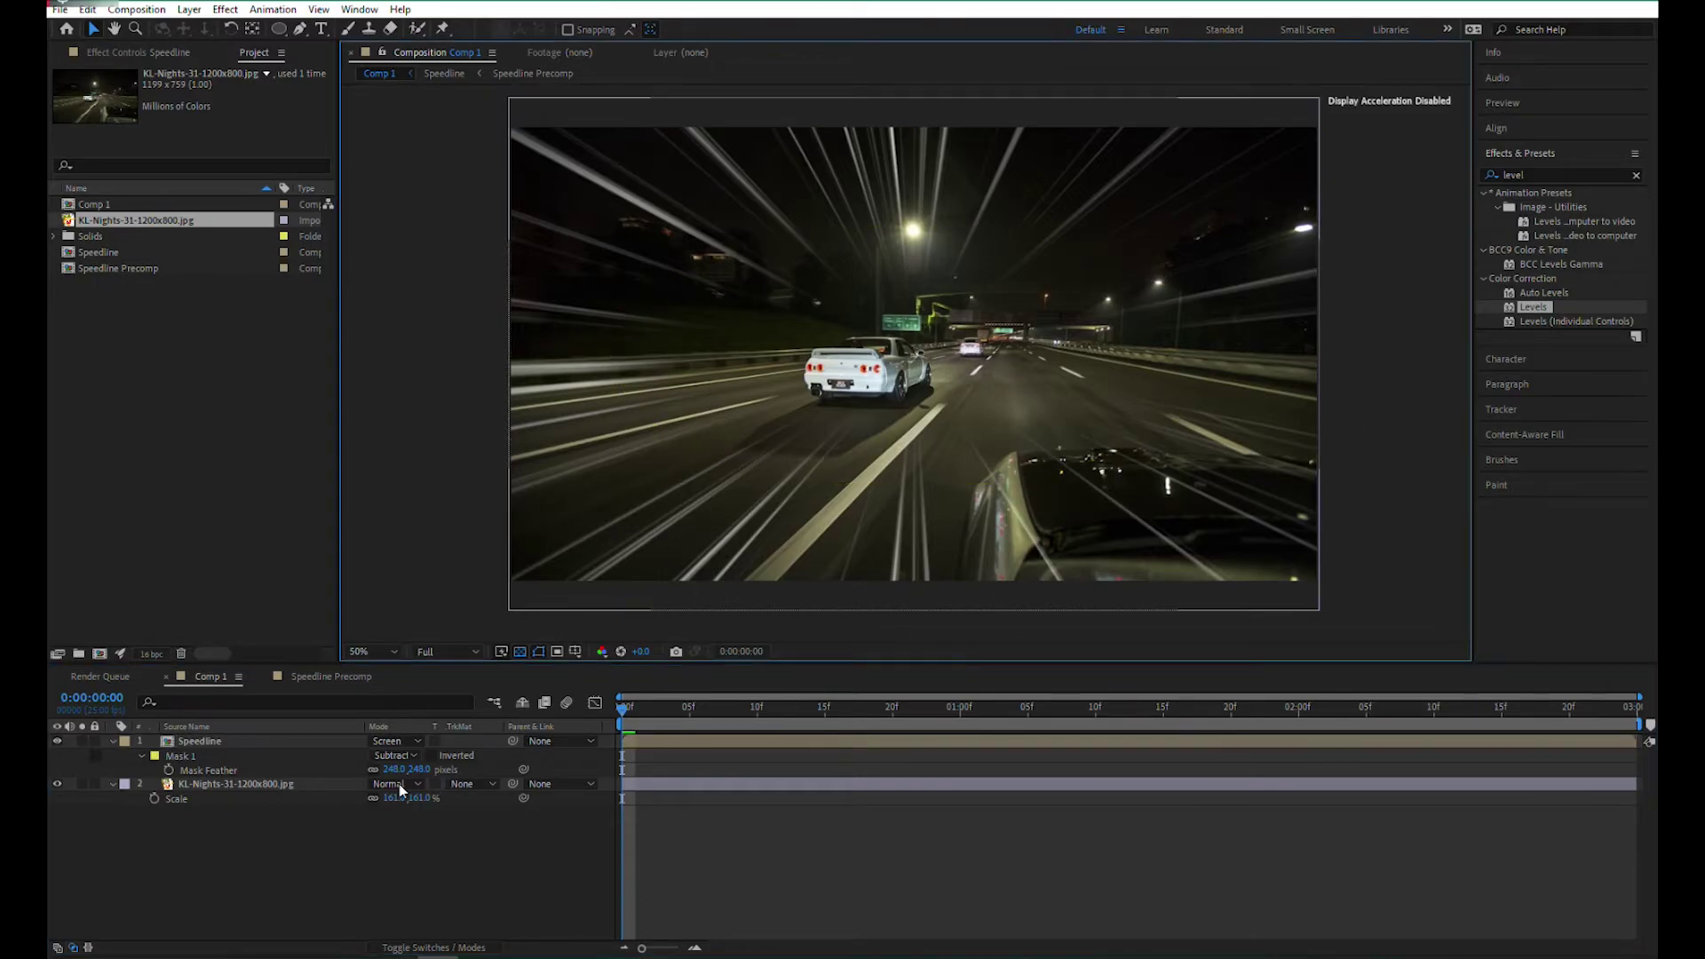
pyautogui.click(291, 754)
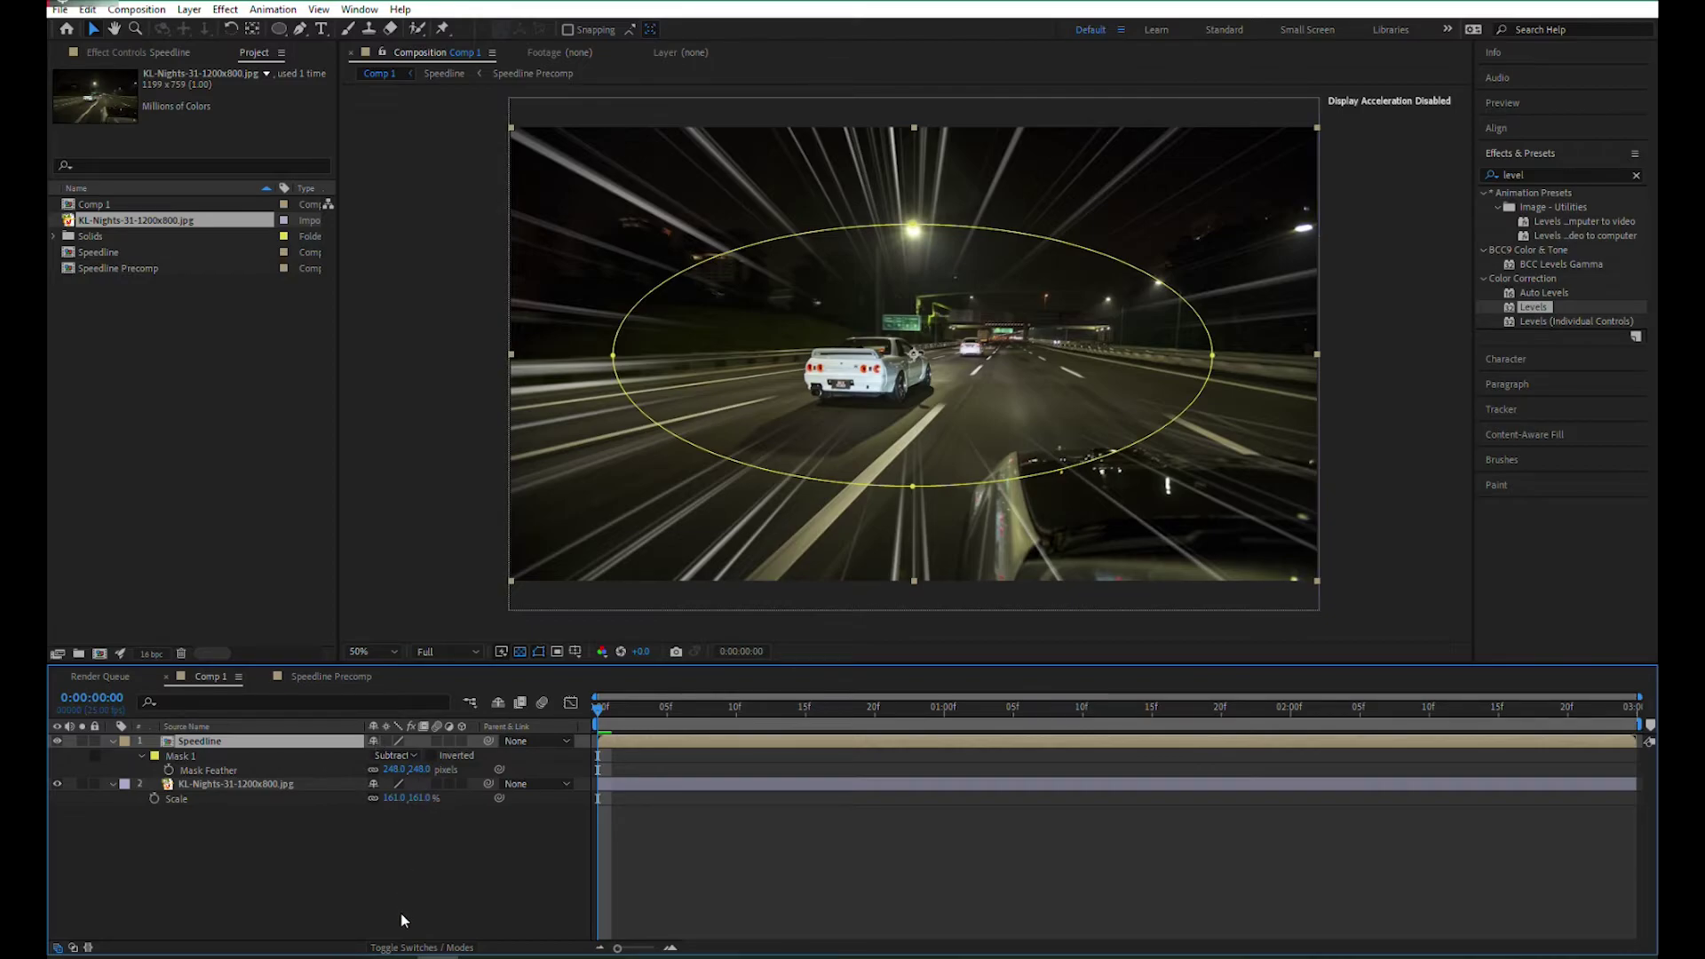
# Set the Speedline layer's blending mode to Normal
pyautogui.press('F4')
pyautogui.click(399, 742)
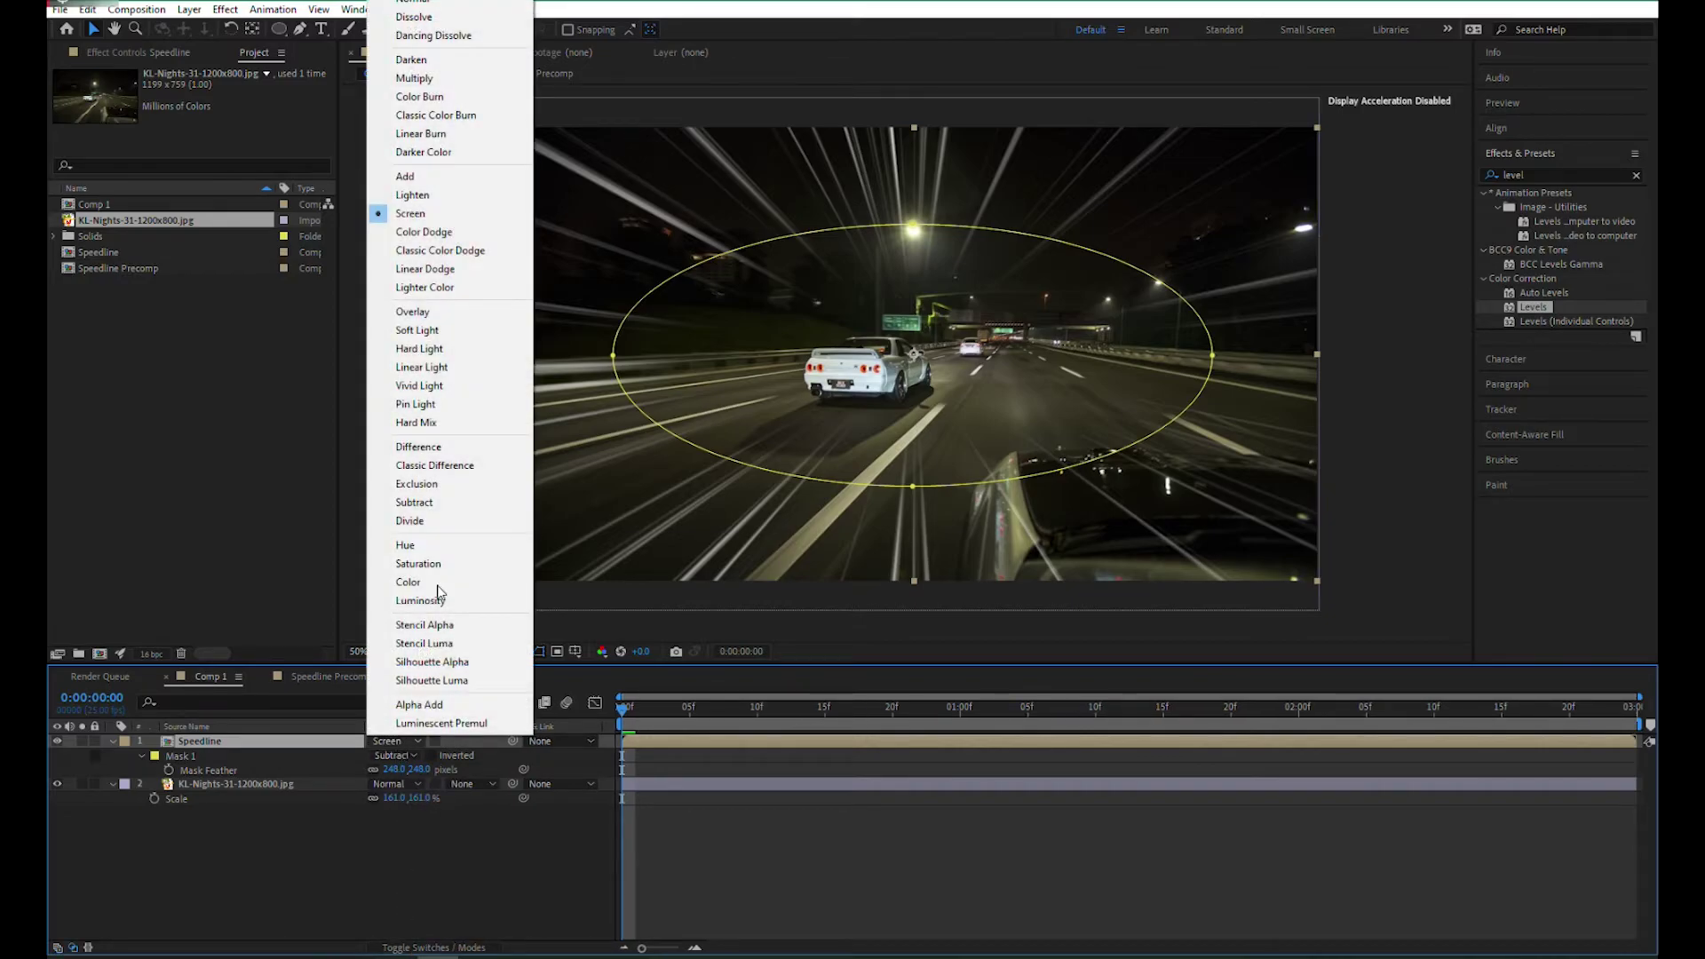
pyautogui.click(432, 4)
# Try the Extract effect on the Speedline layer with a Black Point of 24 to key out the black
pyautogui.click(1528, 177)
pyautogui.write('extrac')
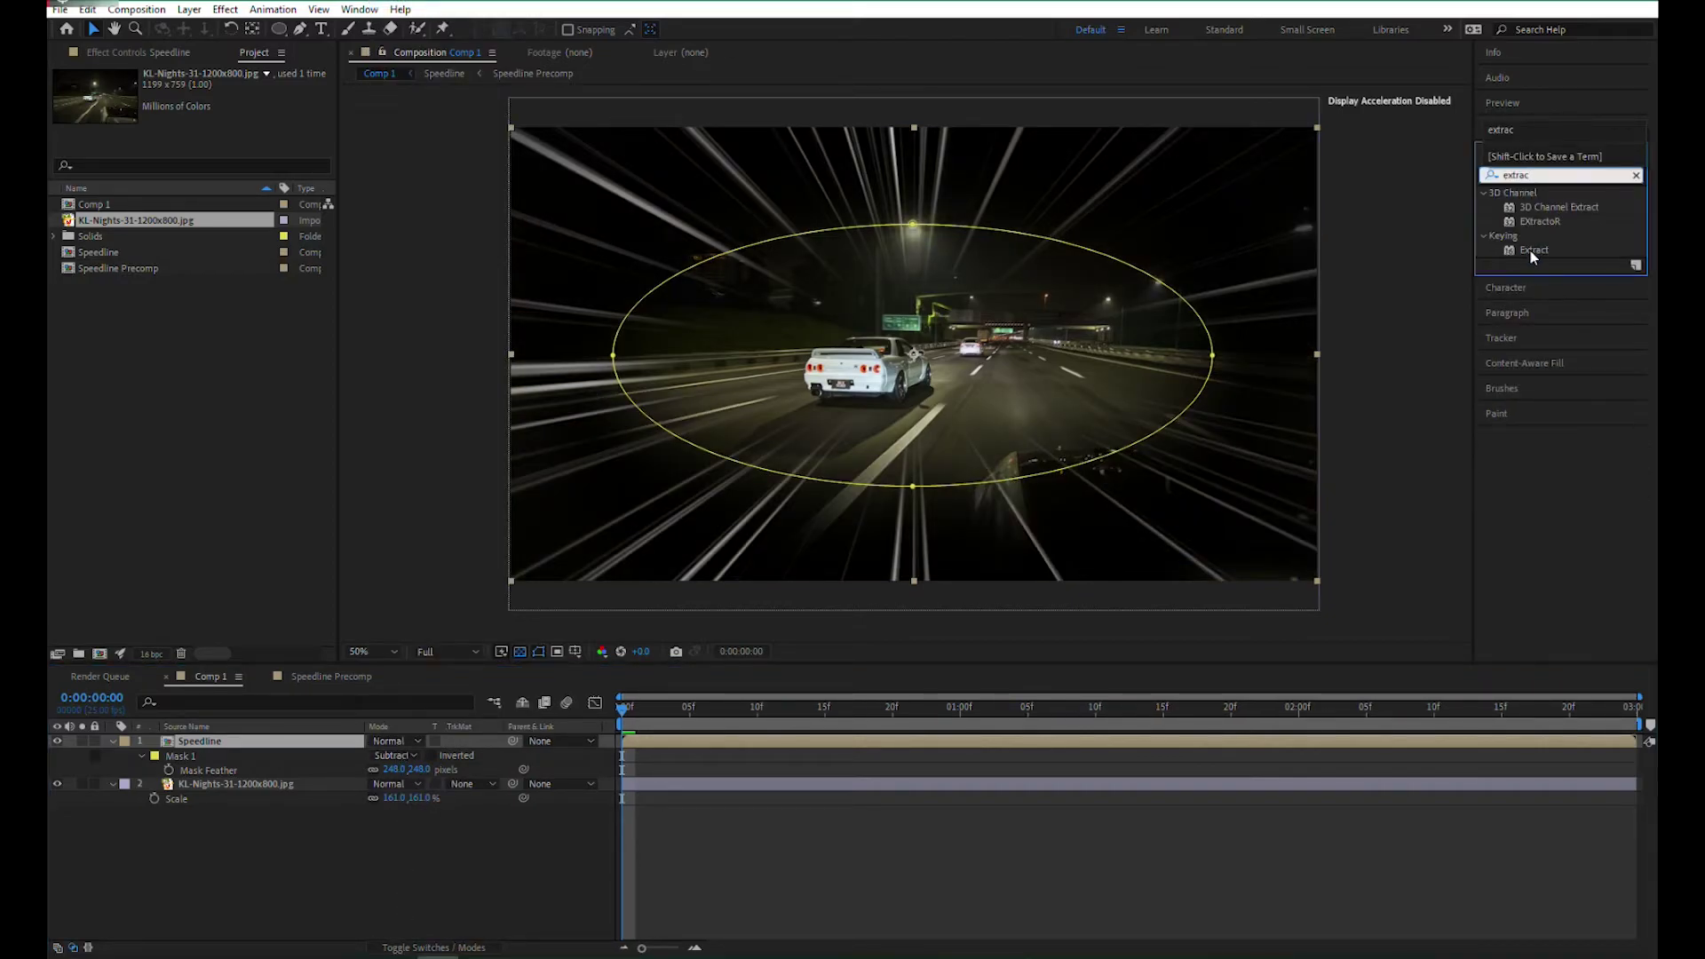
pyautogui.click(1528, 250)
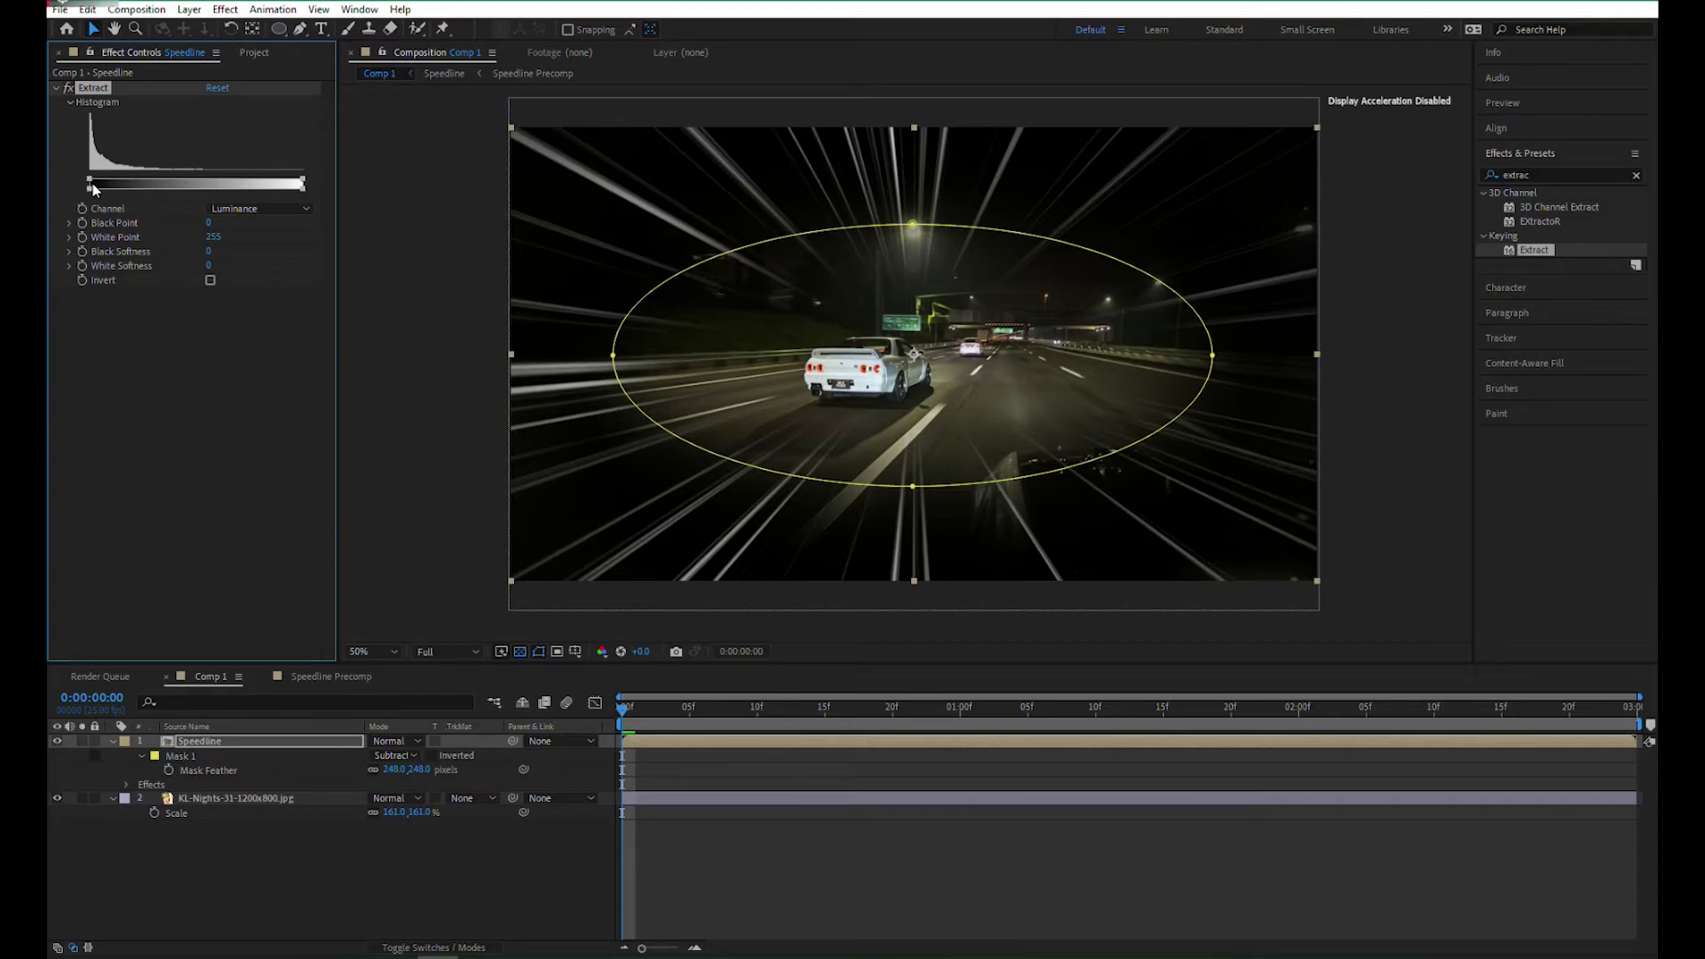
pyautogui.moveTo(92, 184); pyautogui.dragTo(110, 185)
# Solo the Speedline layer and examine the edges of the extracted lines up close
pyautogui.click(82, 740)
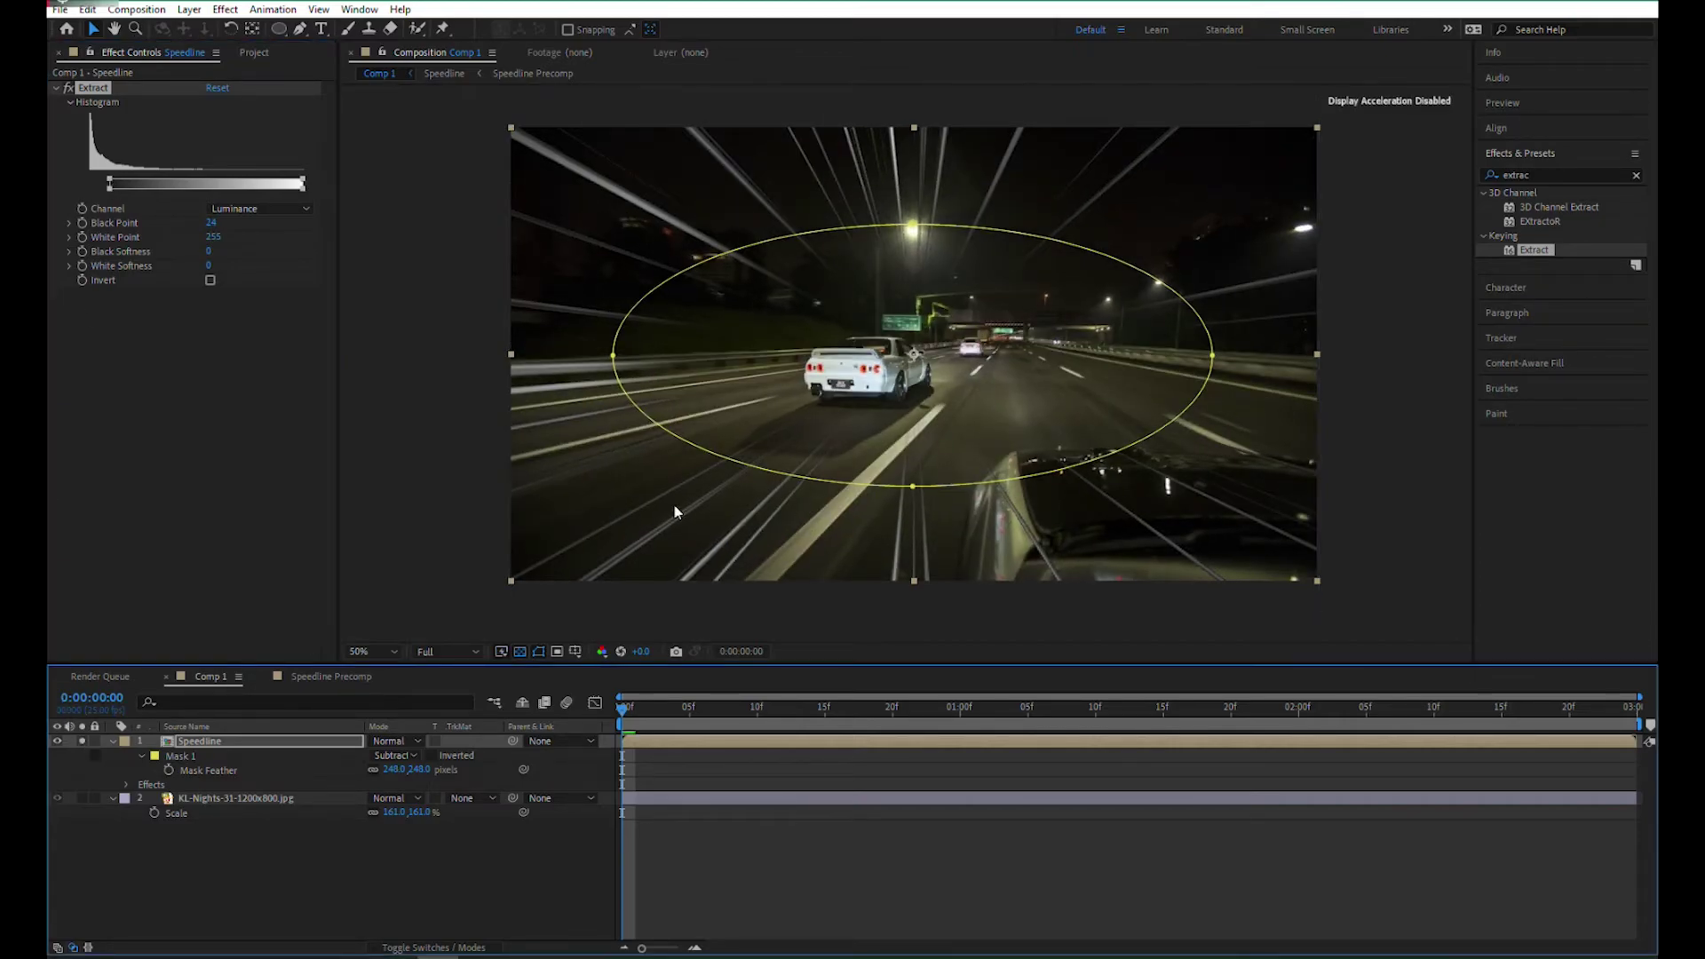
pyautogui.press('.')
pyautogui.moveTo(559, 545); pyautogui.dragTo(1111, 264)
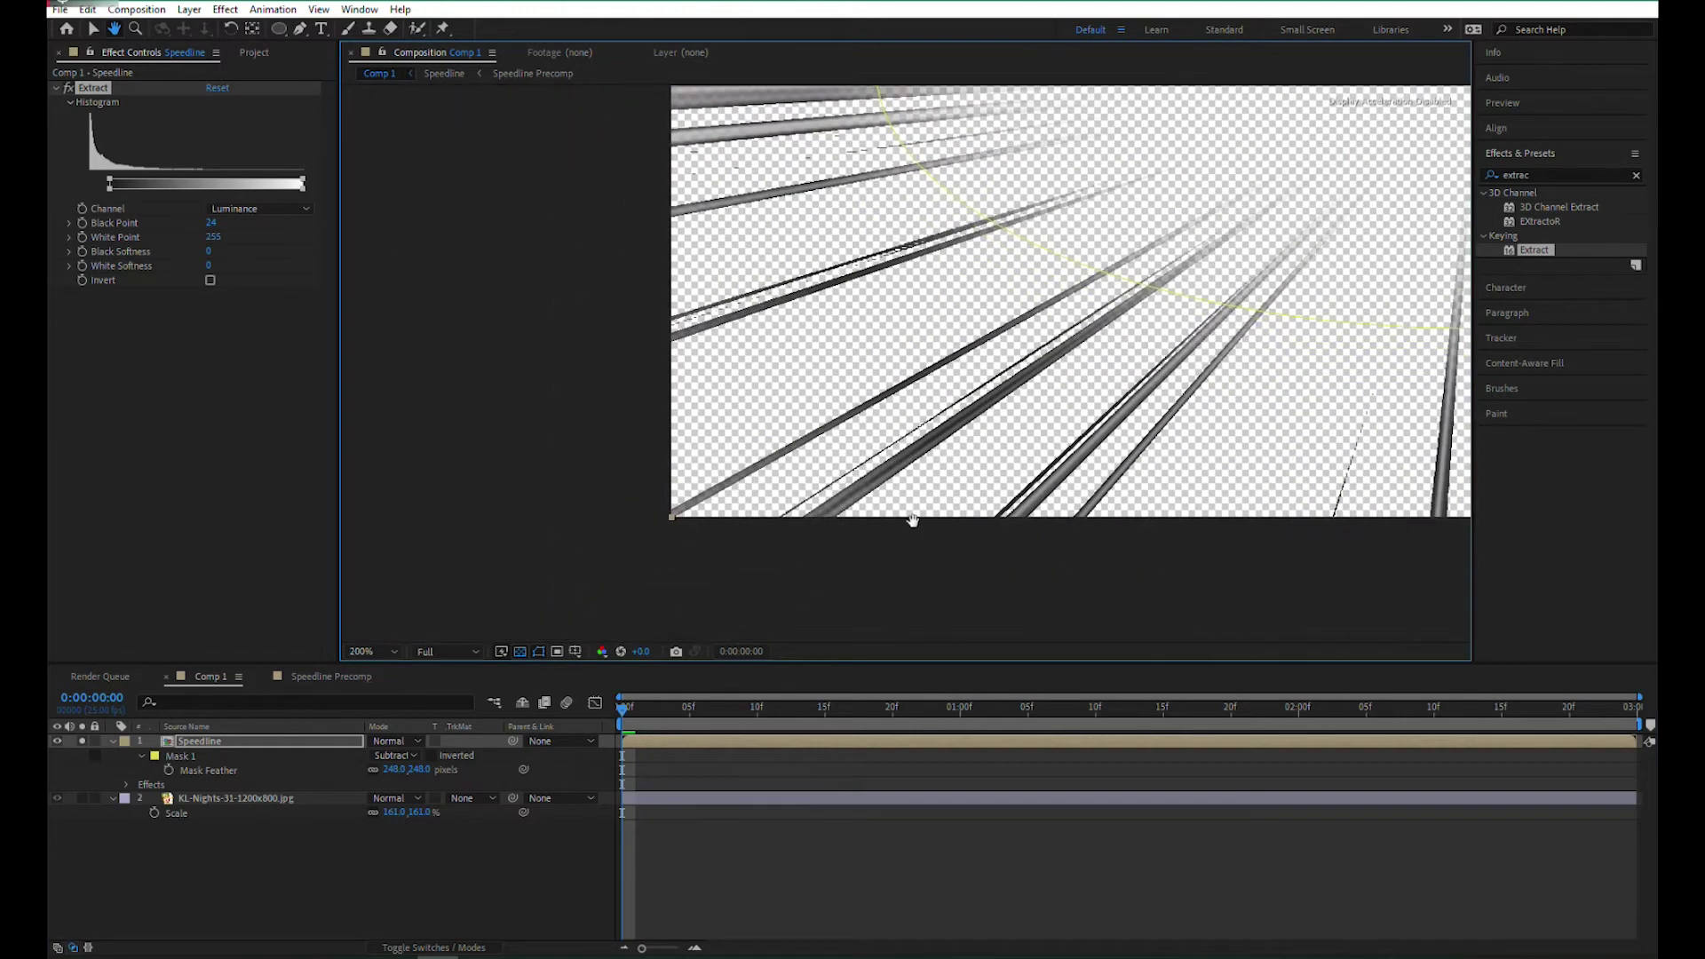
pyautogui.scroll(1, 914, 522)
pyautogui.scroll(2, 863, 577)
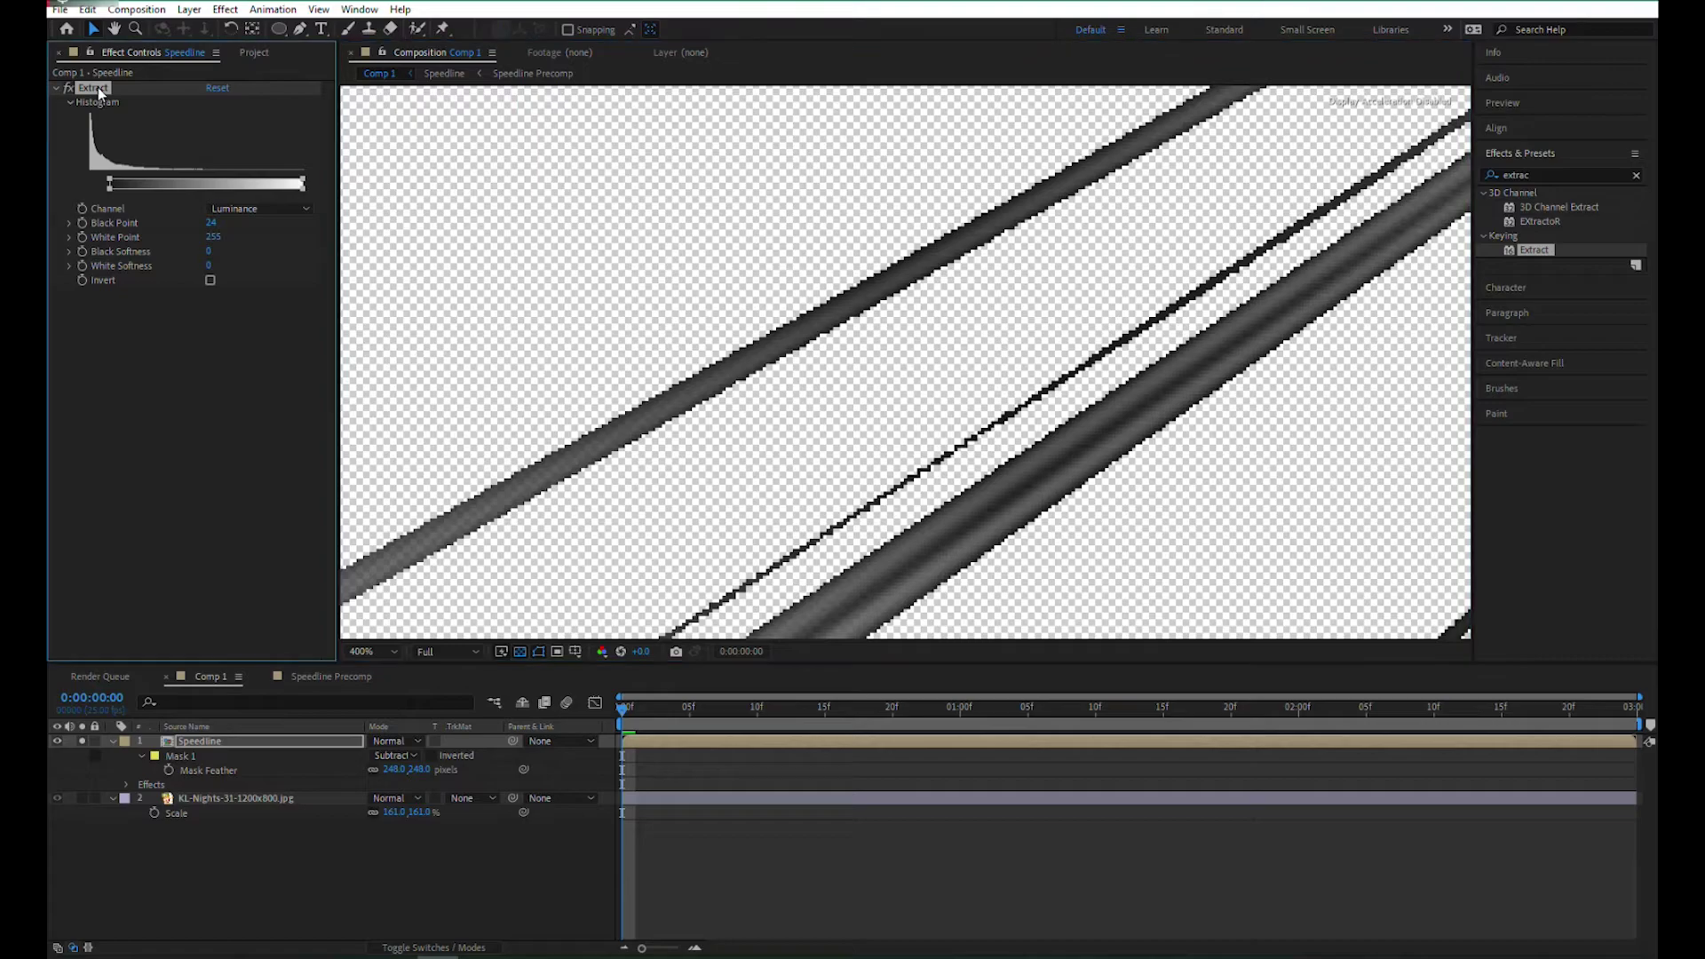
# Delete the Extract effect from the Speedline layer
pyautogui.press('Delete')
pyautogui.scroll(-6, 1030, 391)
pyautogui.moveTo(1028, 387); pyautogui.dragTo(946, 438)
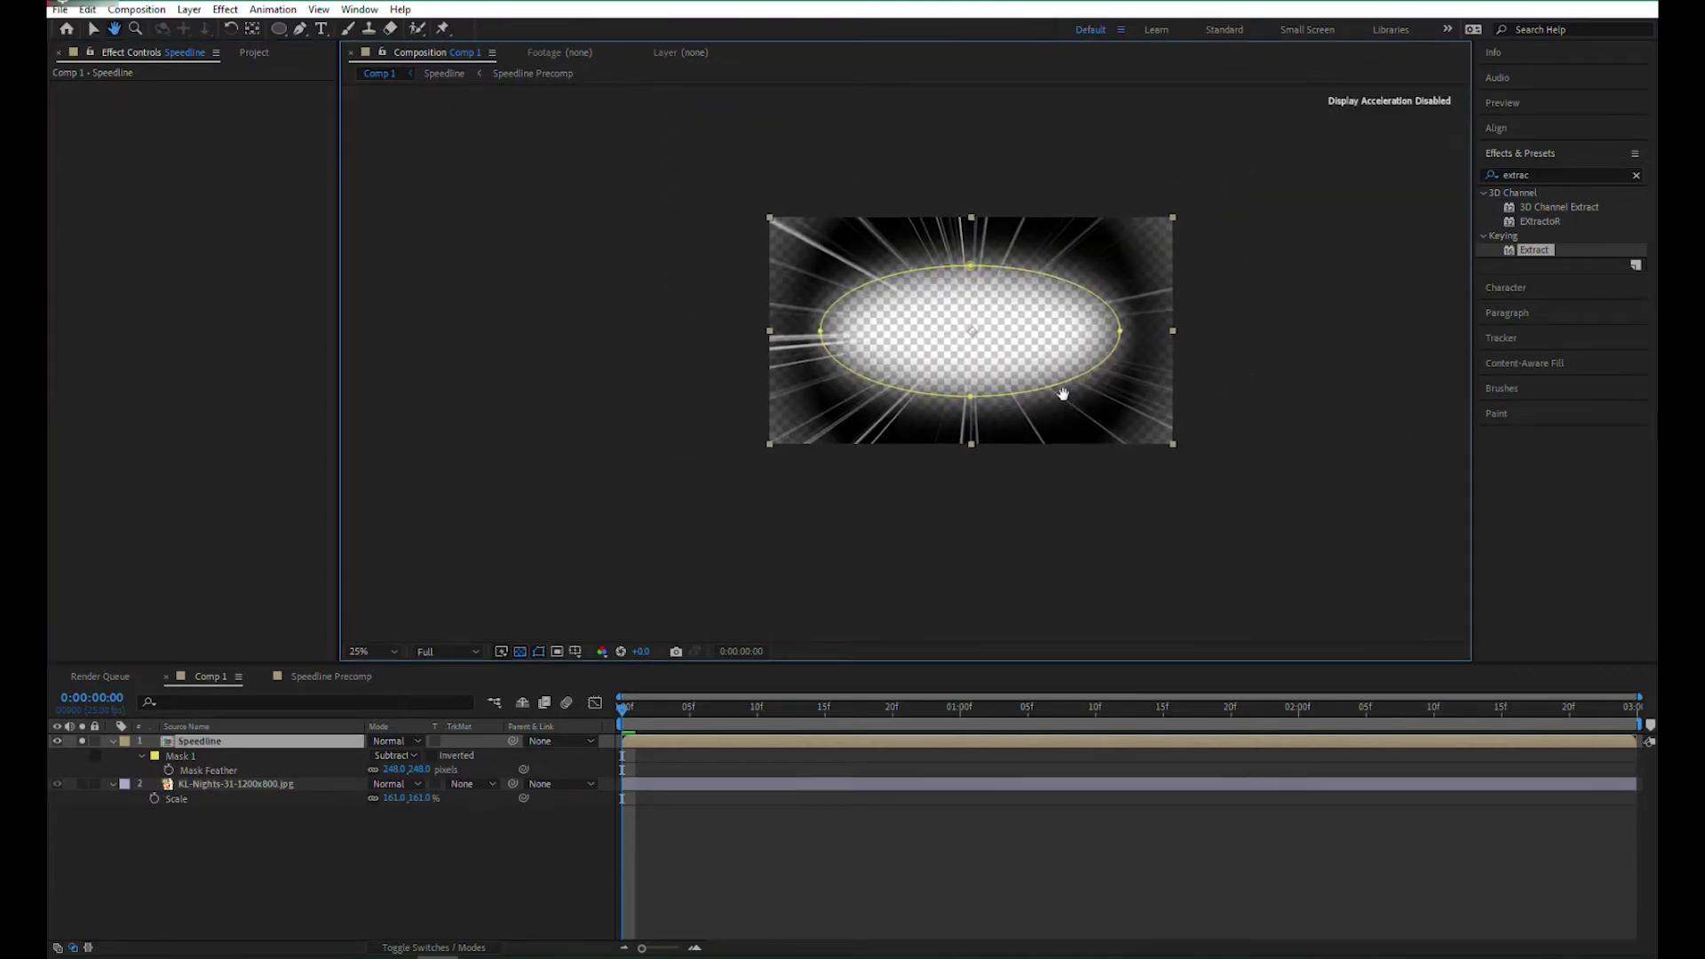
pyautogui.scroll(1, 906, 350)
pyautogui.press('v')
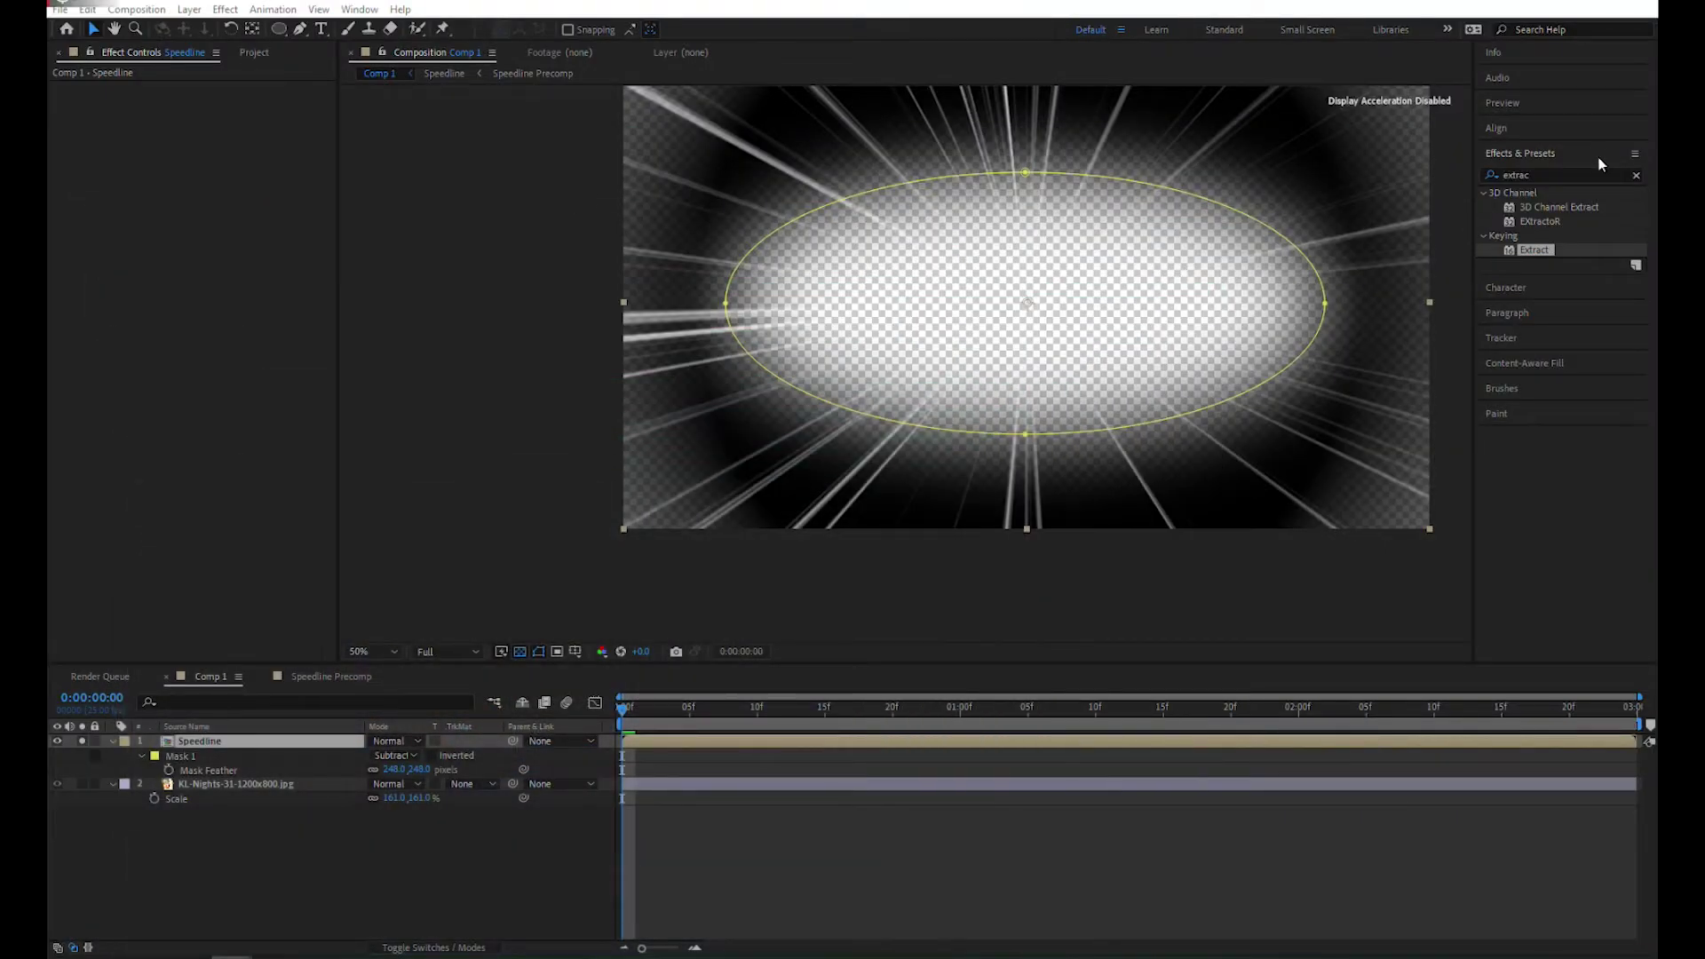
# Open the Speedline composition, apply the XMult effect to its Speedline Precomp layer, and view it over the transparency grid
pyautogui.click(1570, 175)
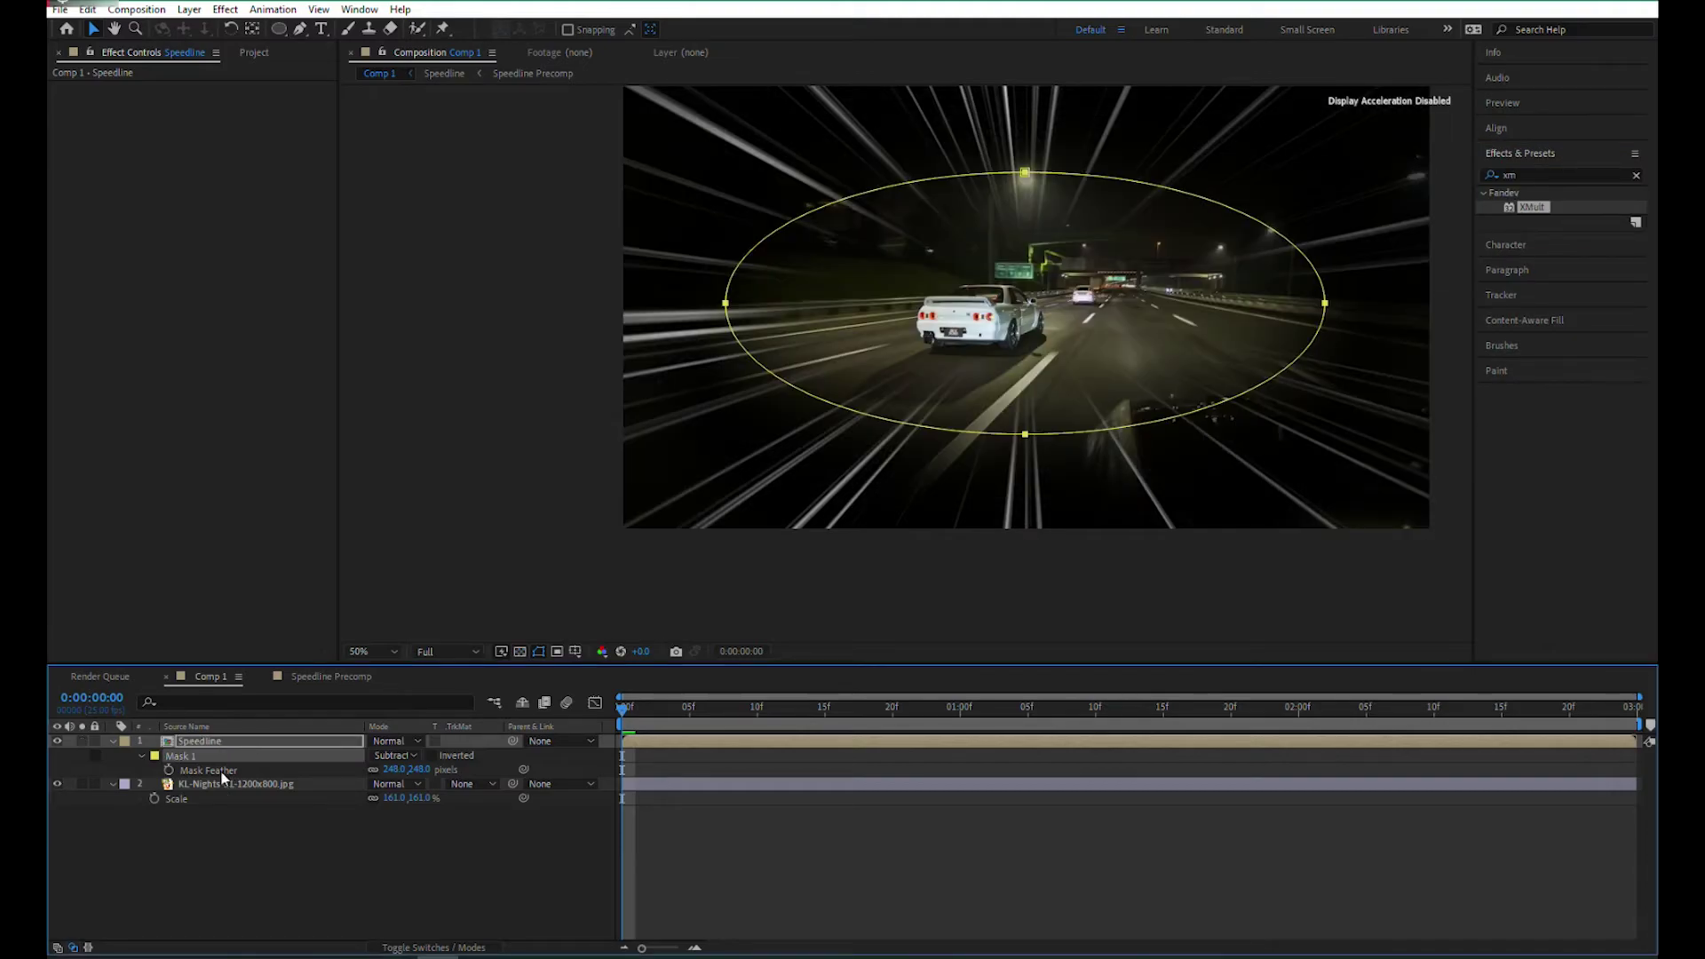
pyautogui.click(221, 744)
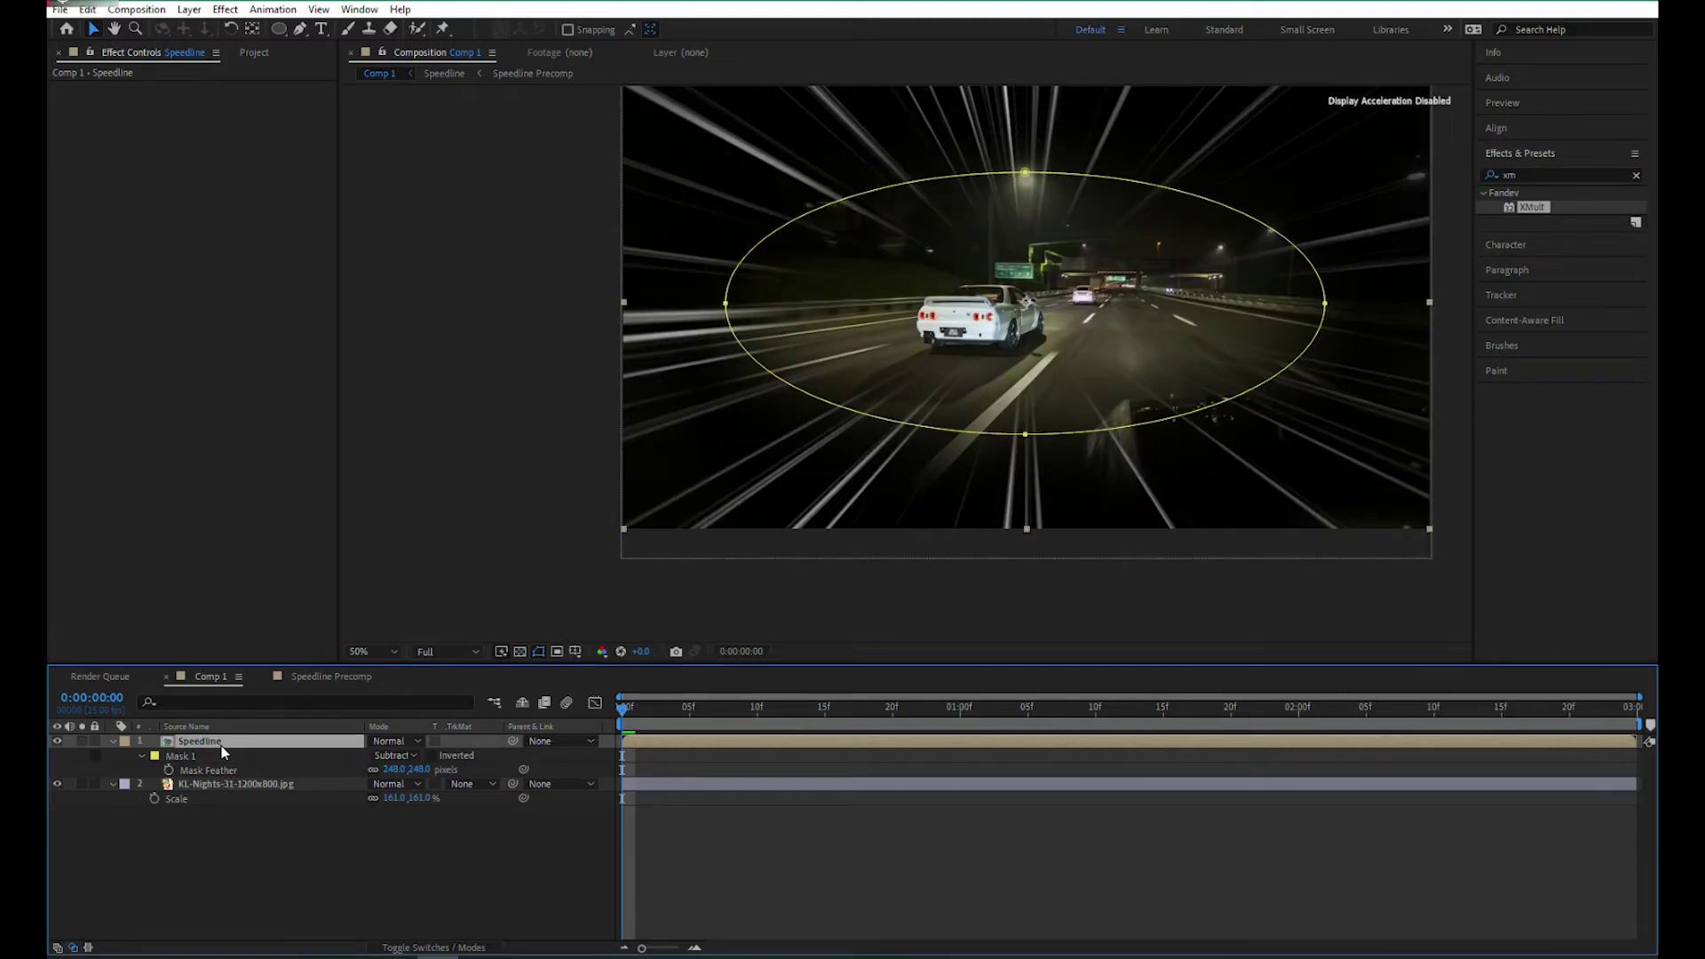
pyautogui.doubleClick(221, 747)
pyautogui.click(220, 744)
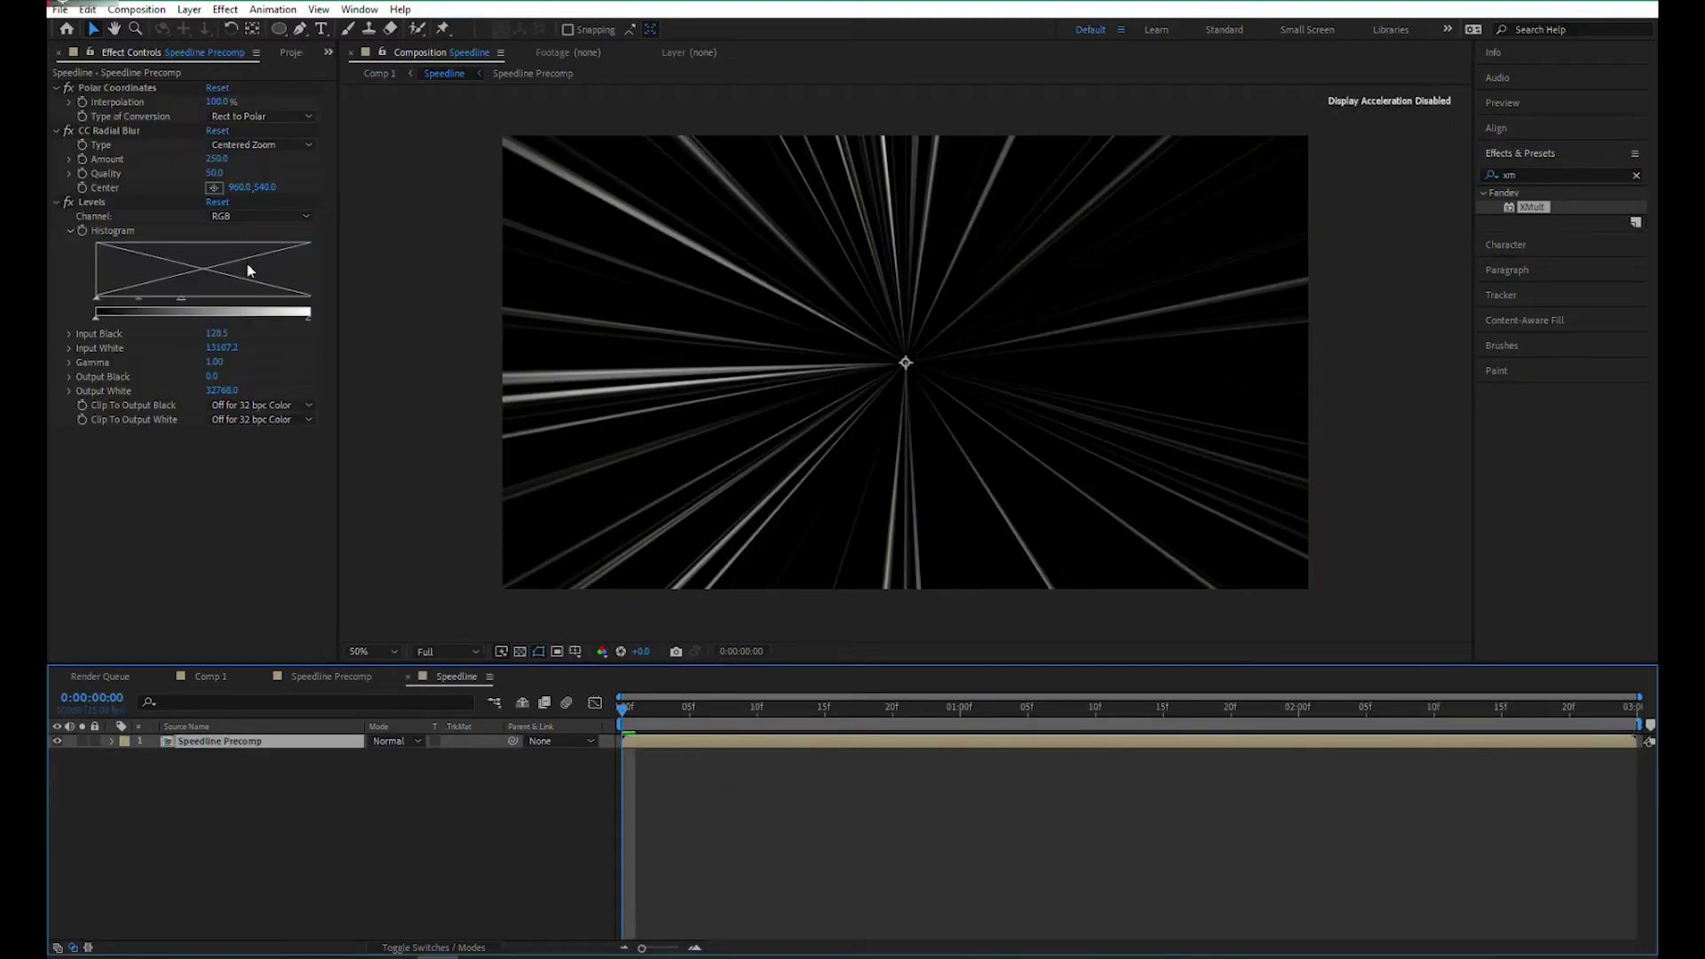
pyautogui.moveTo(1533, 207); pyautogui.dragTo(205, 548)
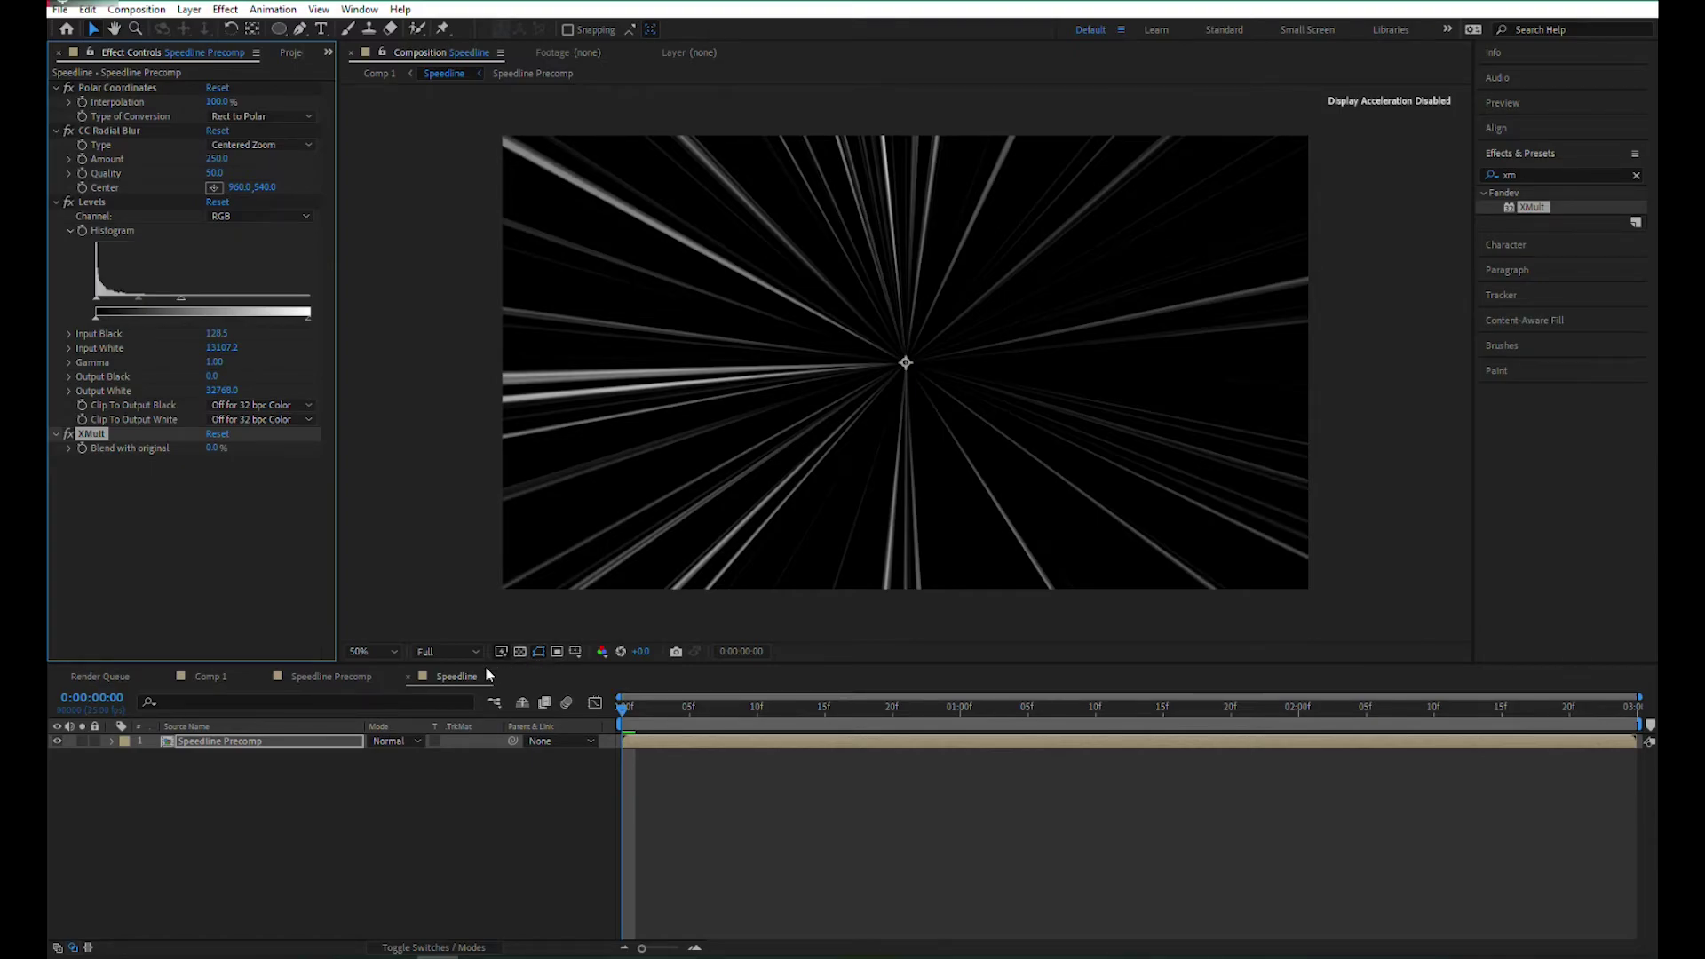
pyautogui.click(520, 653)
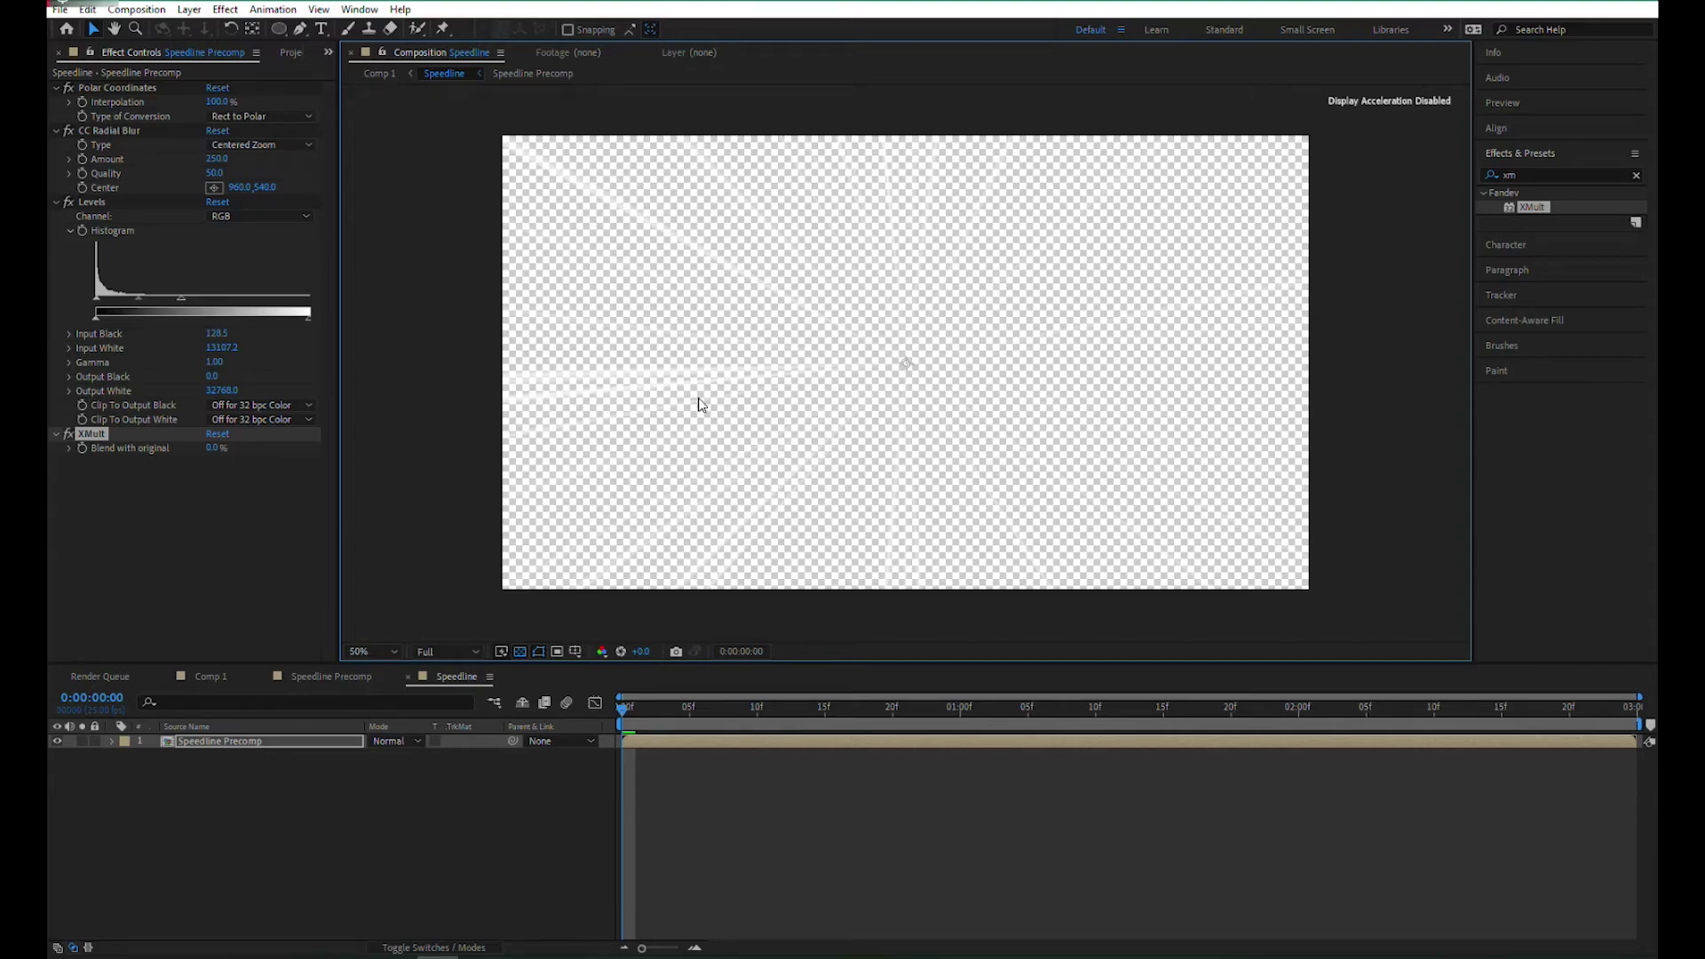
# Add a Fill effect to the Speedline Precomp layer and set its color to yellow, FFC600
pyautogui.click(186, 740)
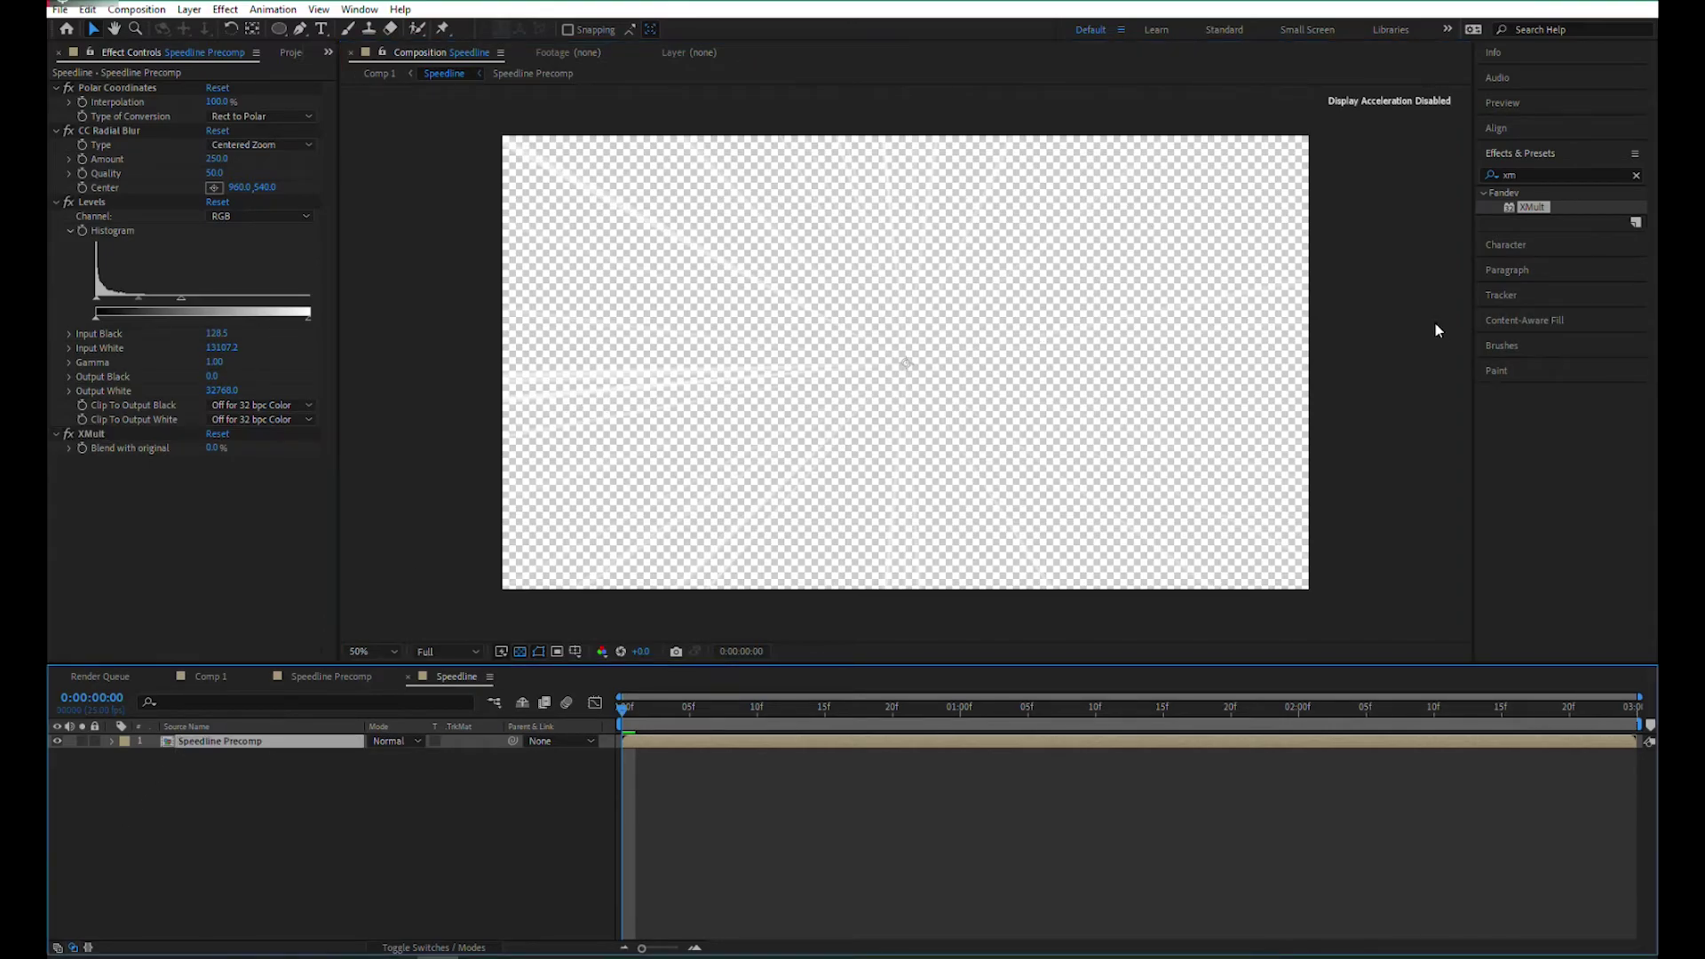
pyautogui.click(1534, 175)
pyautogui.write('fill')
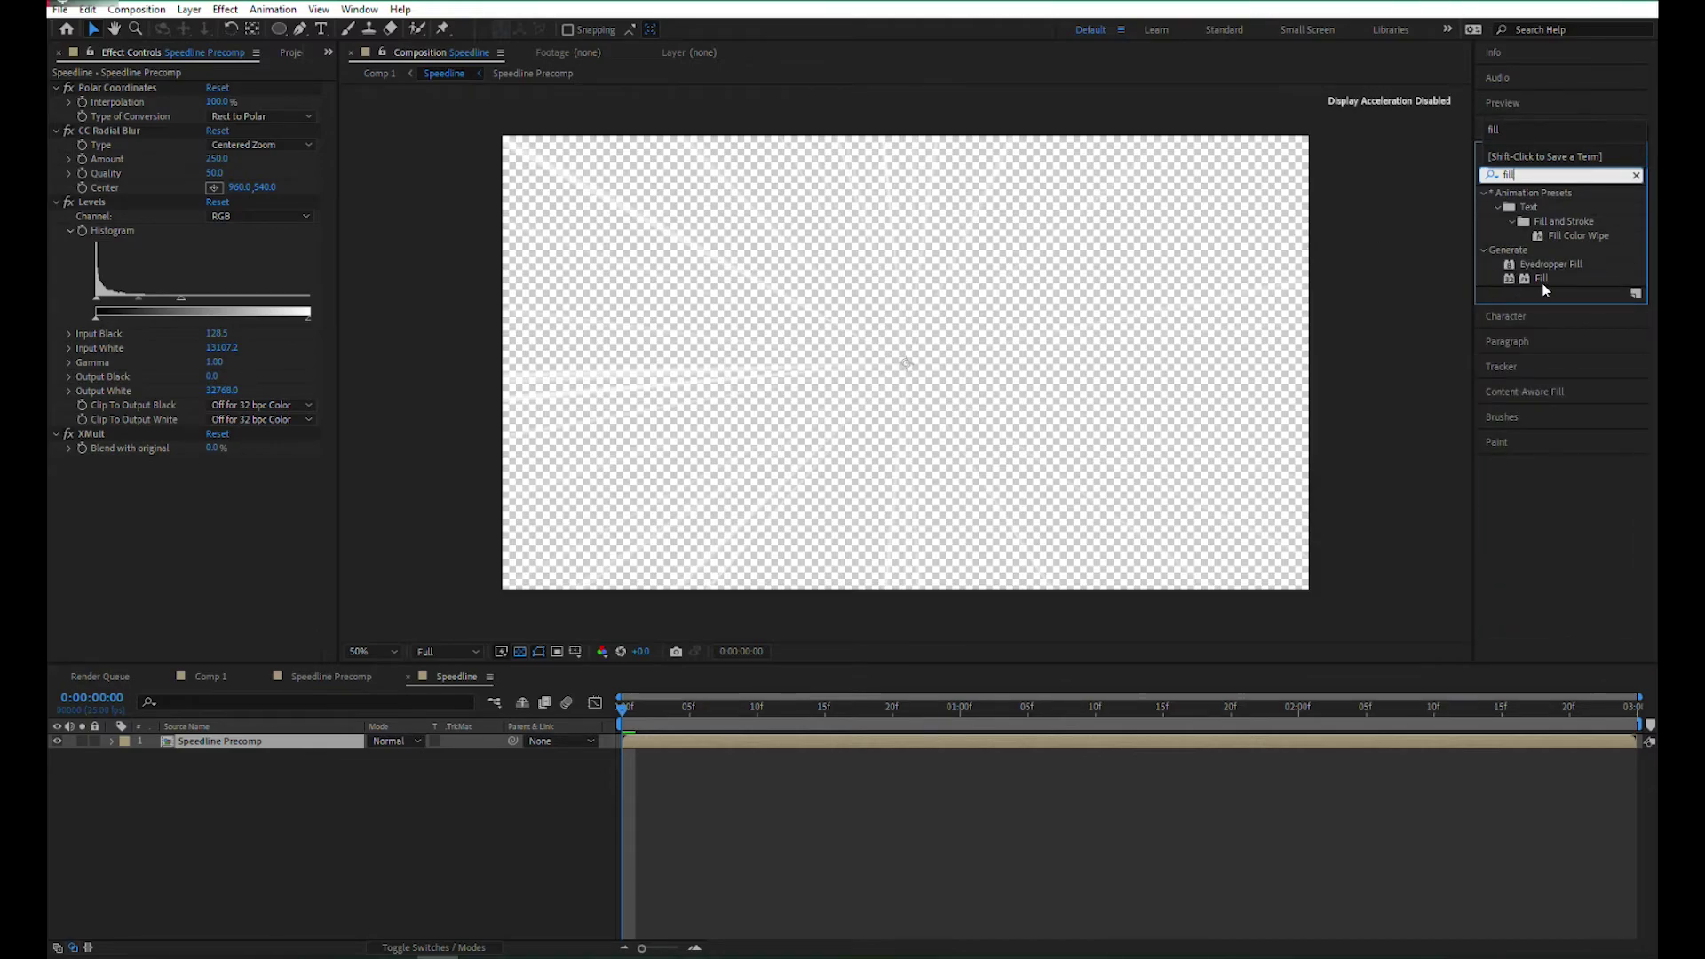
pyautogui.doubleClick(1541, 281)
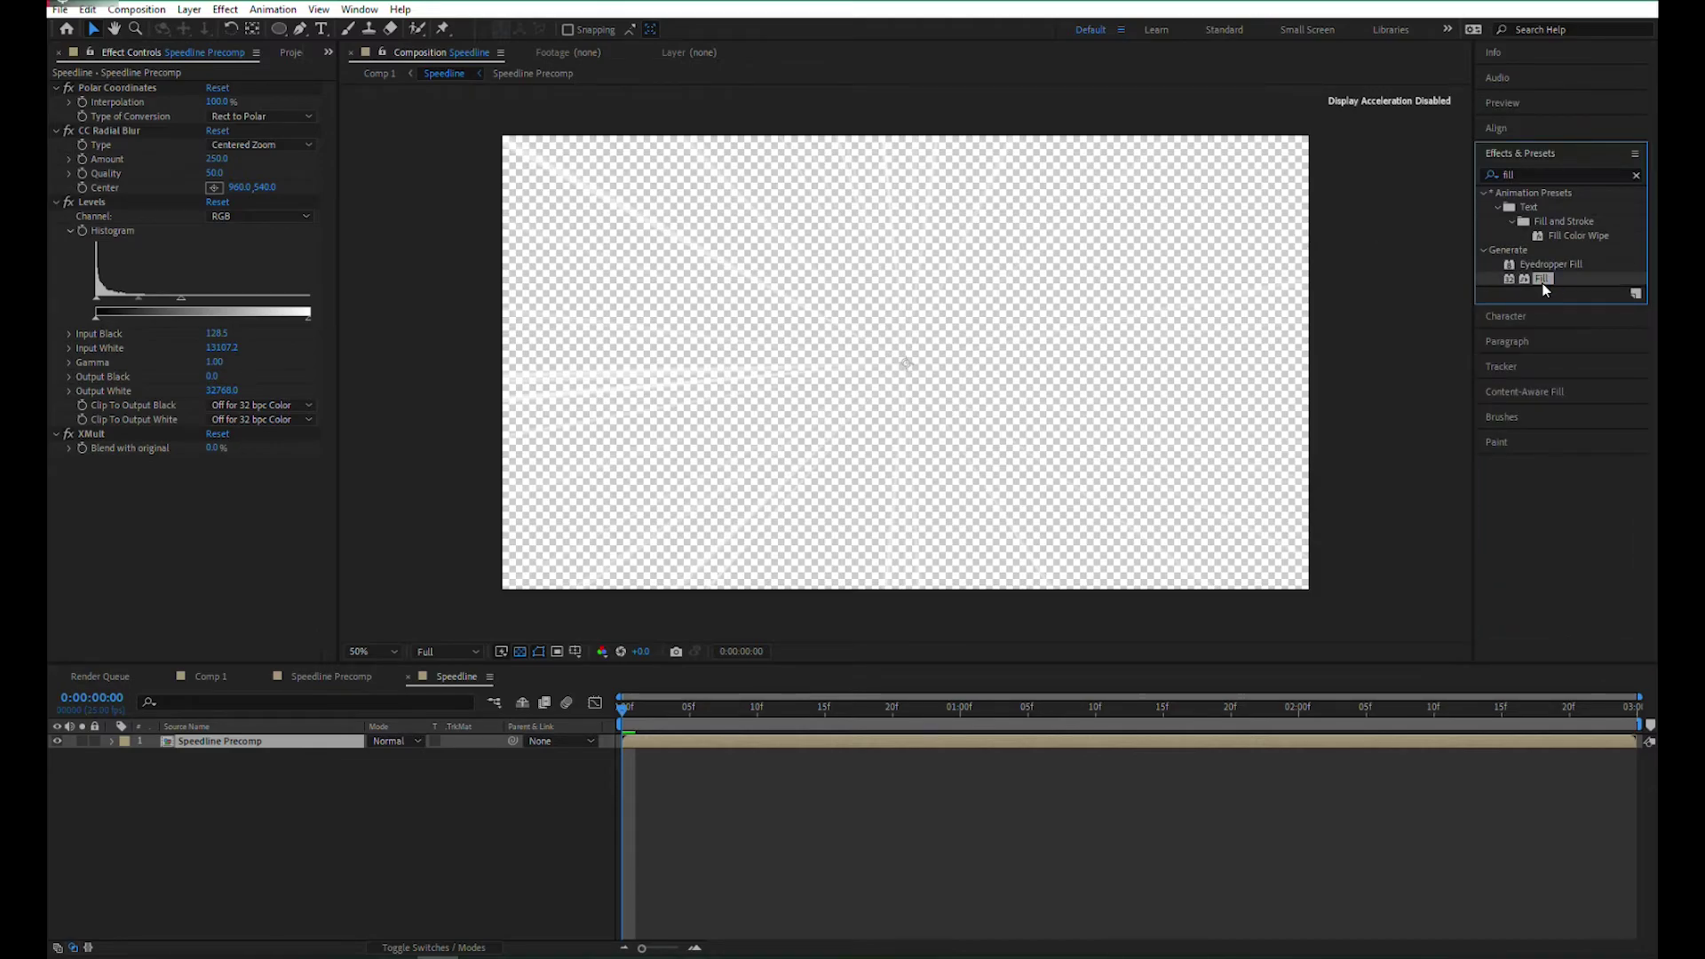
pyautogui.click(215, 506)
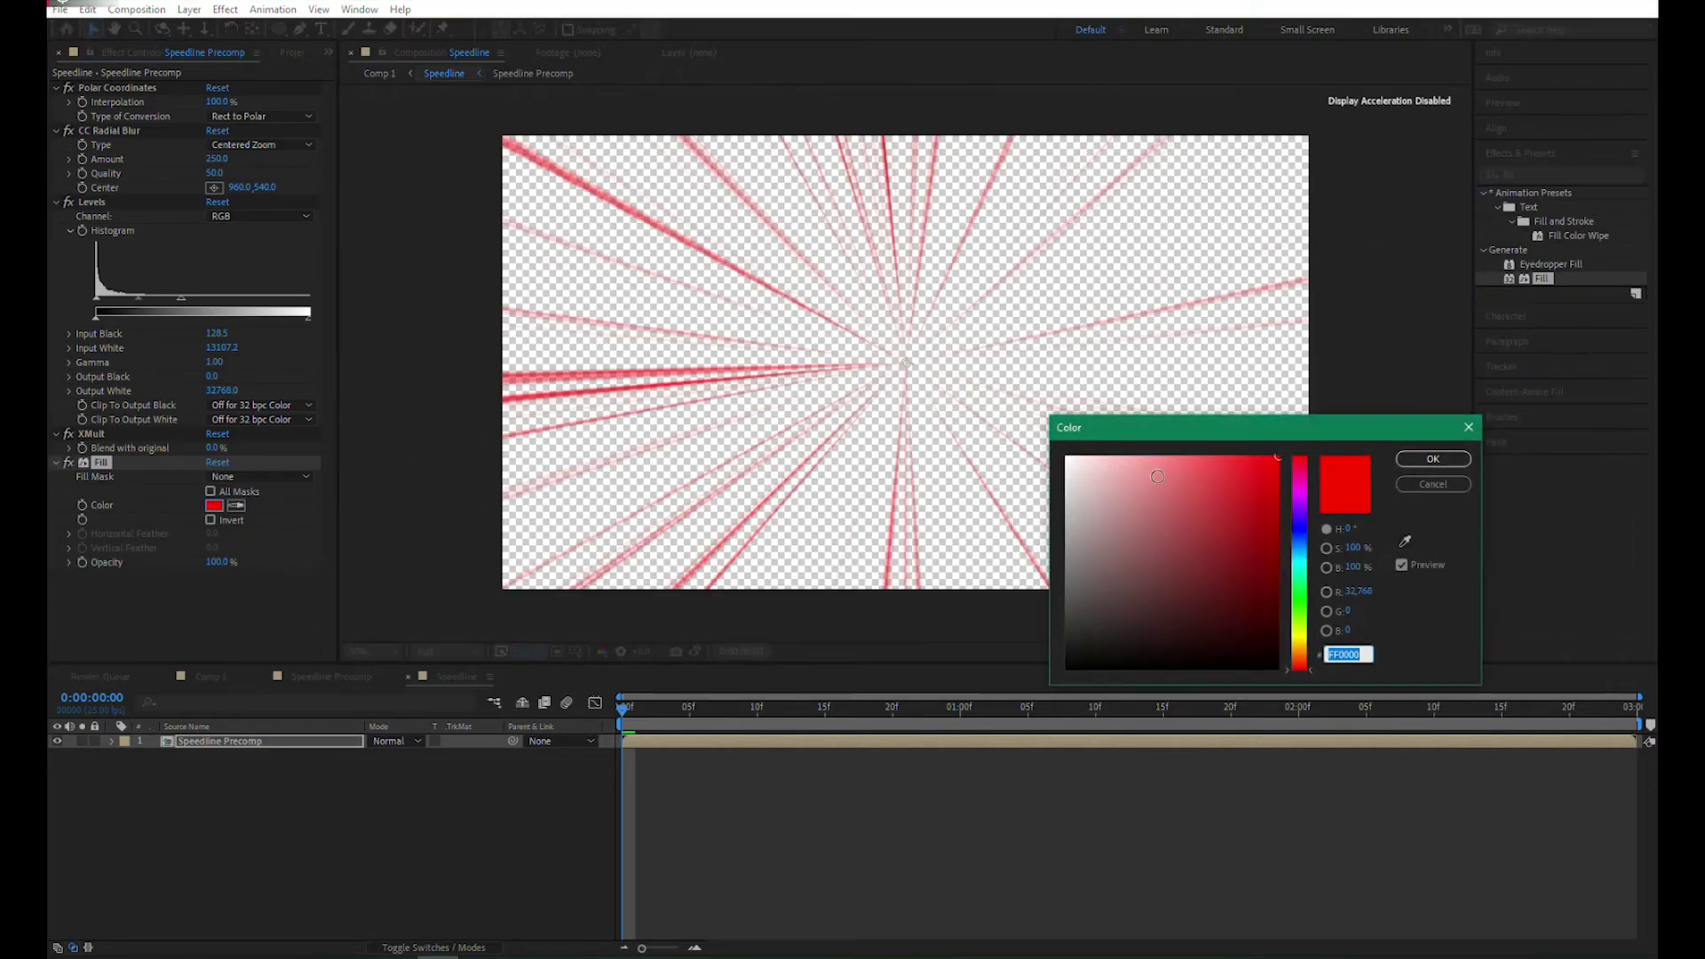
pyautogui.click(1298, 646)
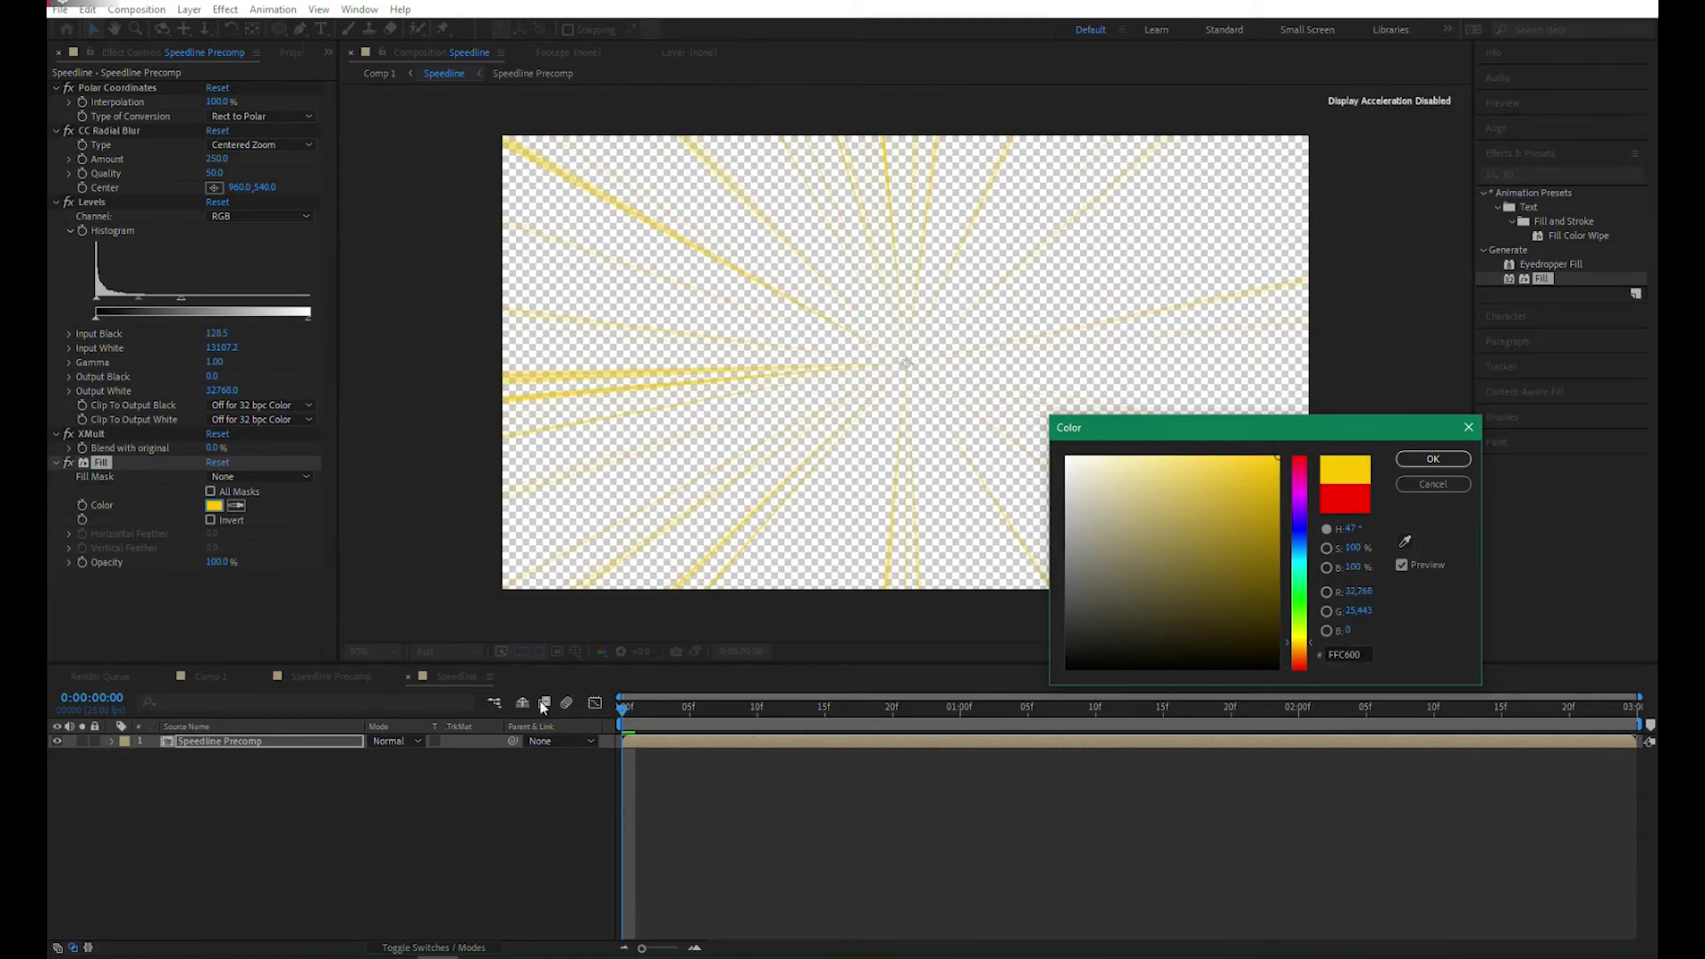
pyautogui.press('Return')
# Duplicate the Speedline Precomp layer and set the upper copy's Fill color to blue
pyautogui.click(248, 770)
pyautogui.click(251, 744)
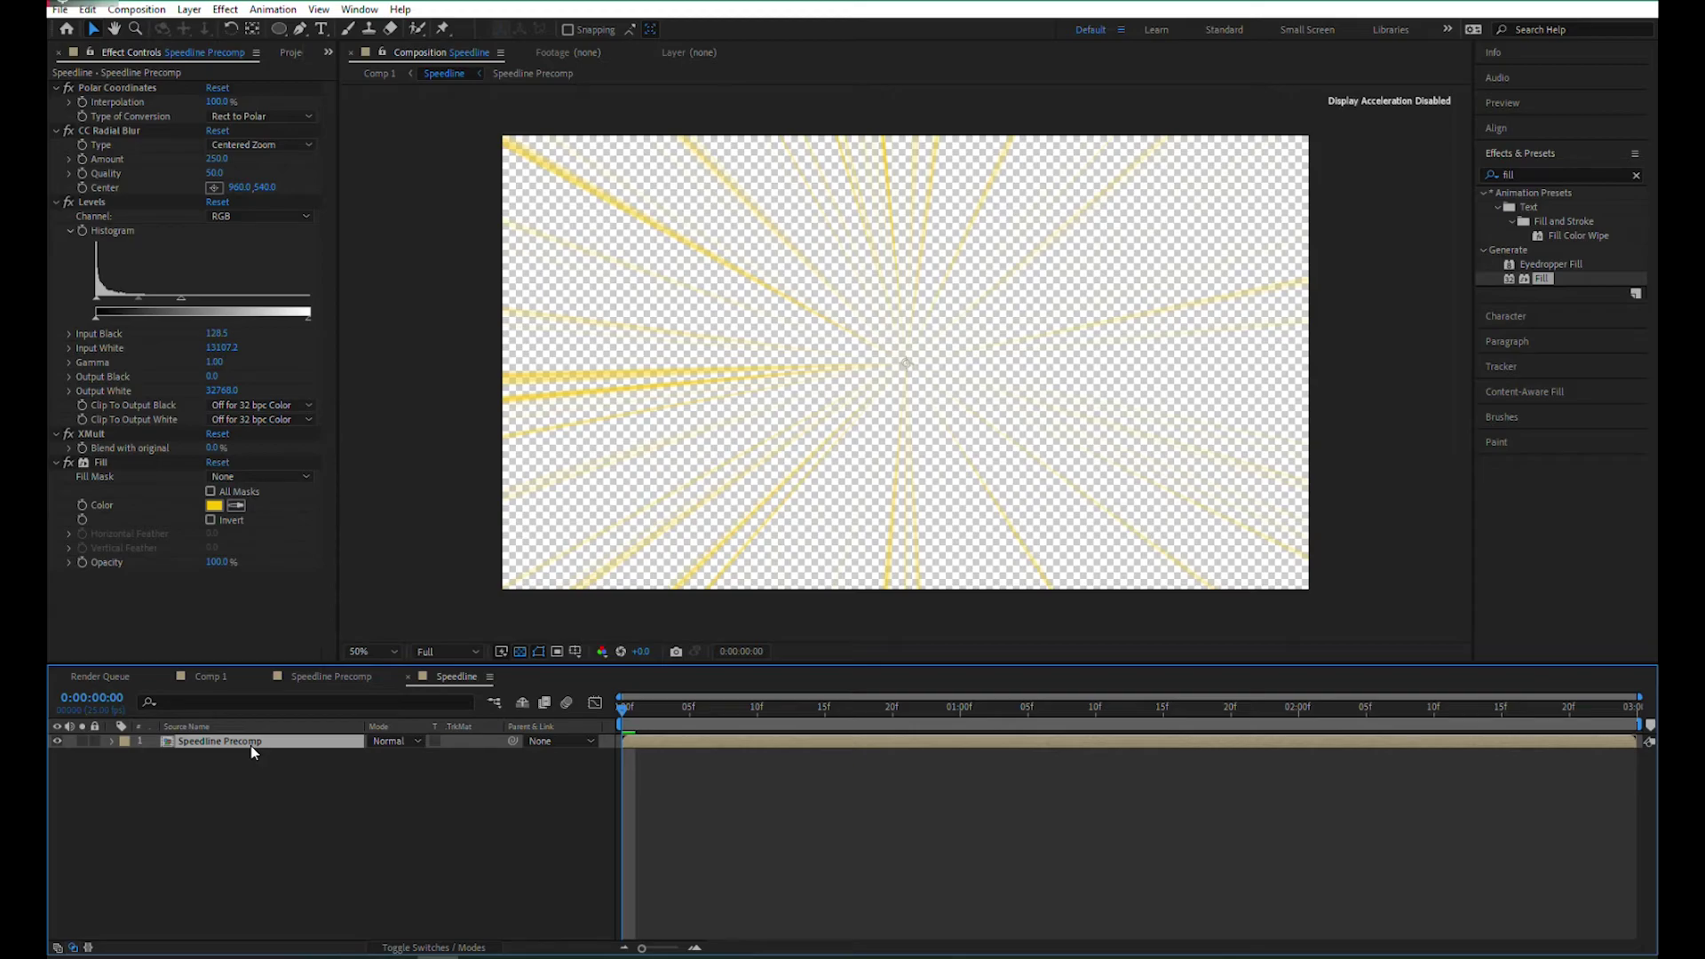
pyautogui.click(251, 744)
pyautogui.hotkey('ctrl', 'd')
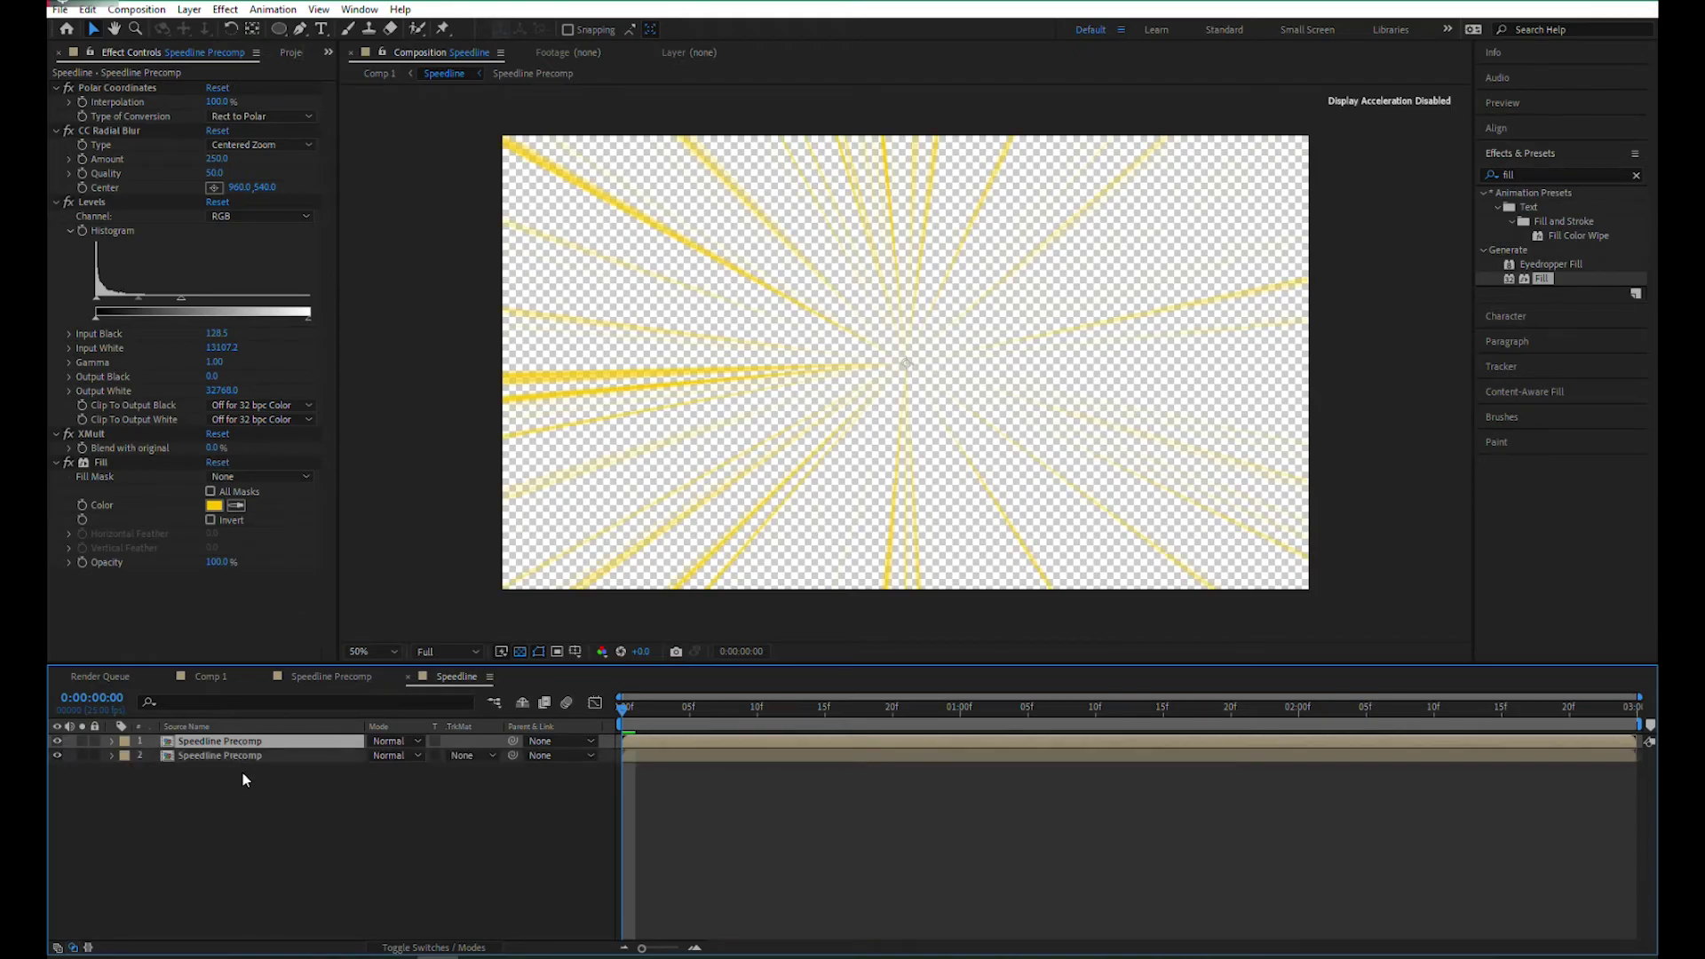
pyautogui.click(213, 509)
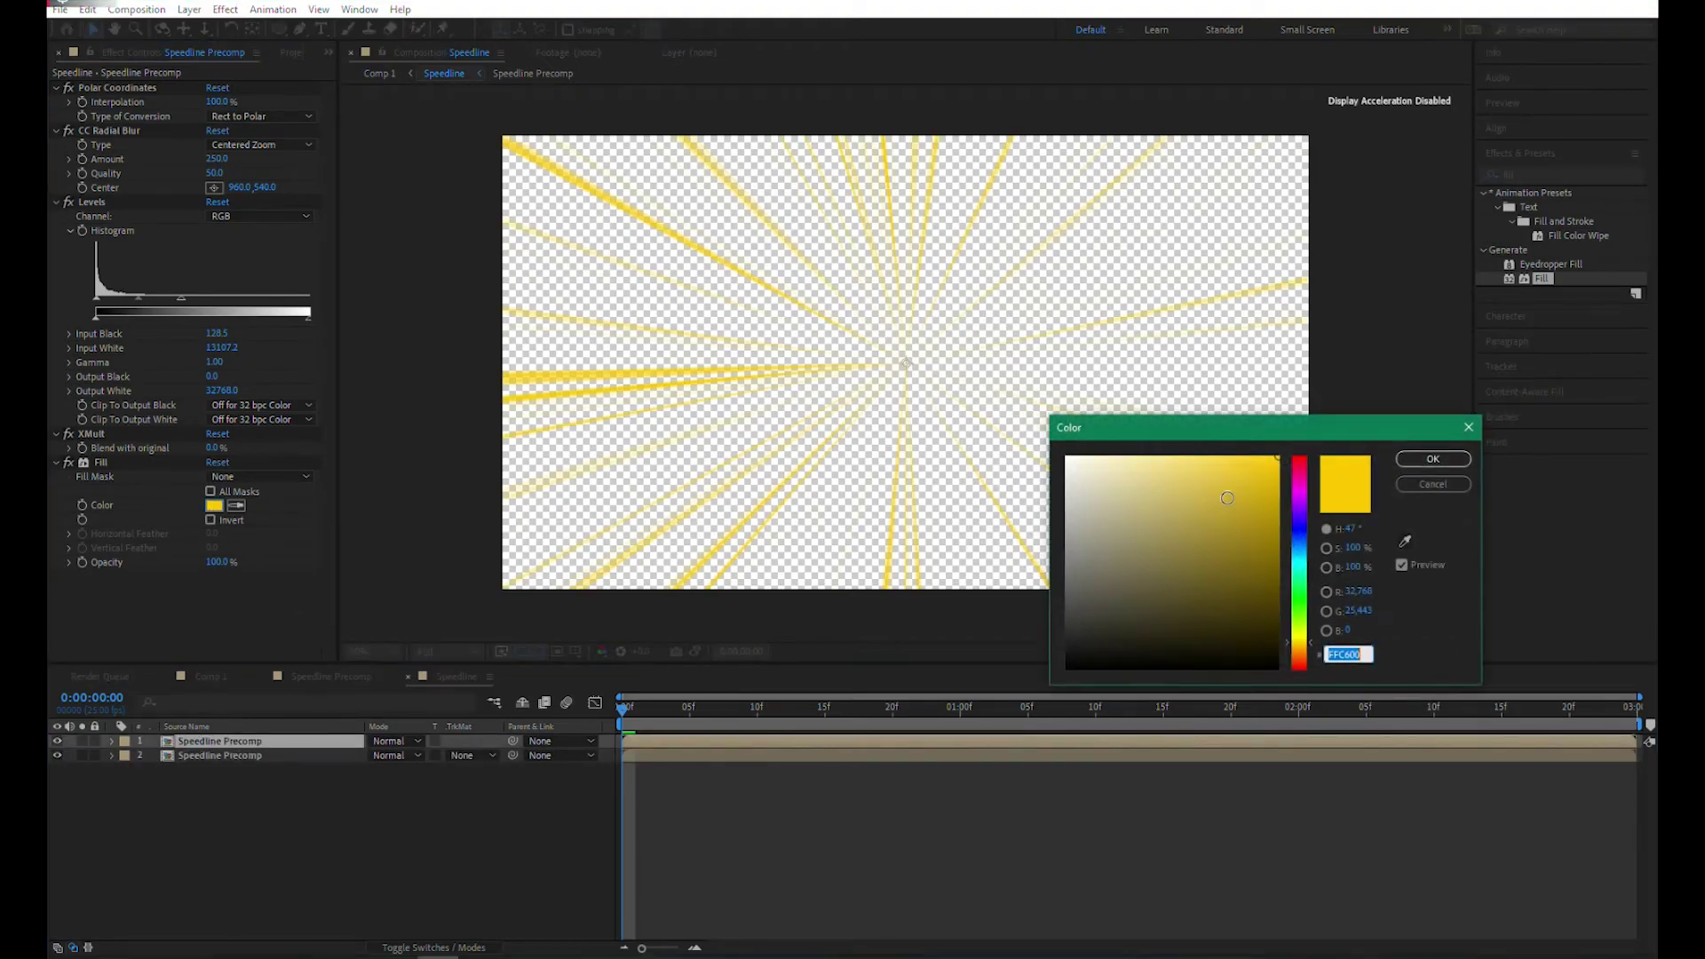
pyautogui.click(1299, 545)
pyautogui.click(1432, 458)
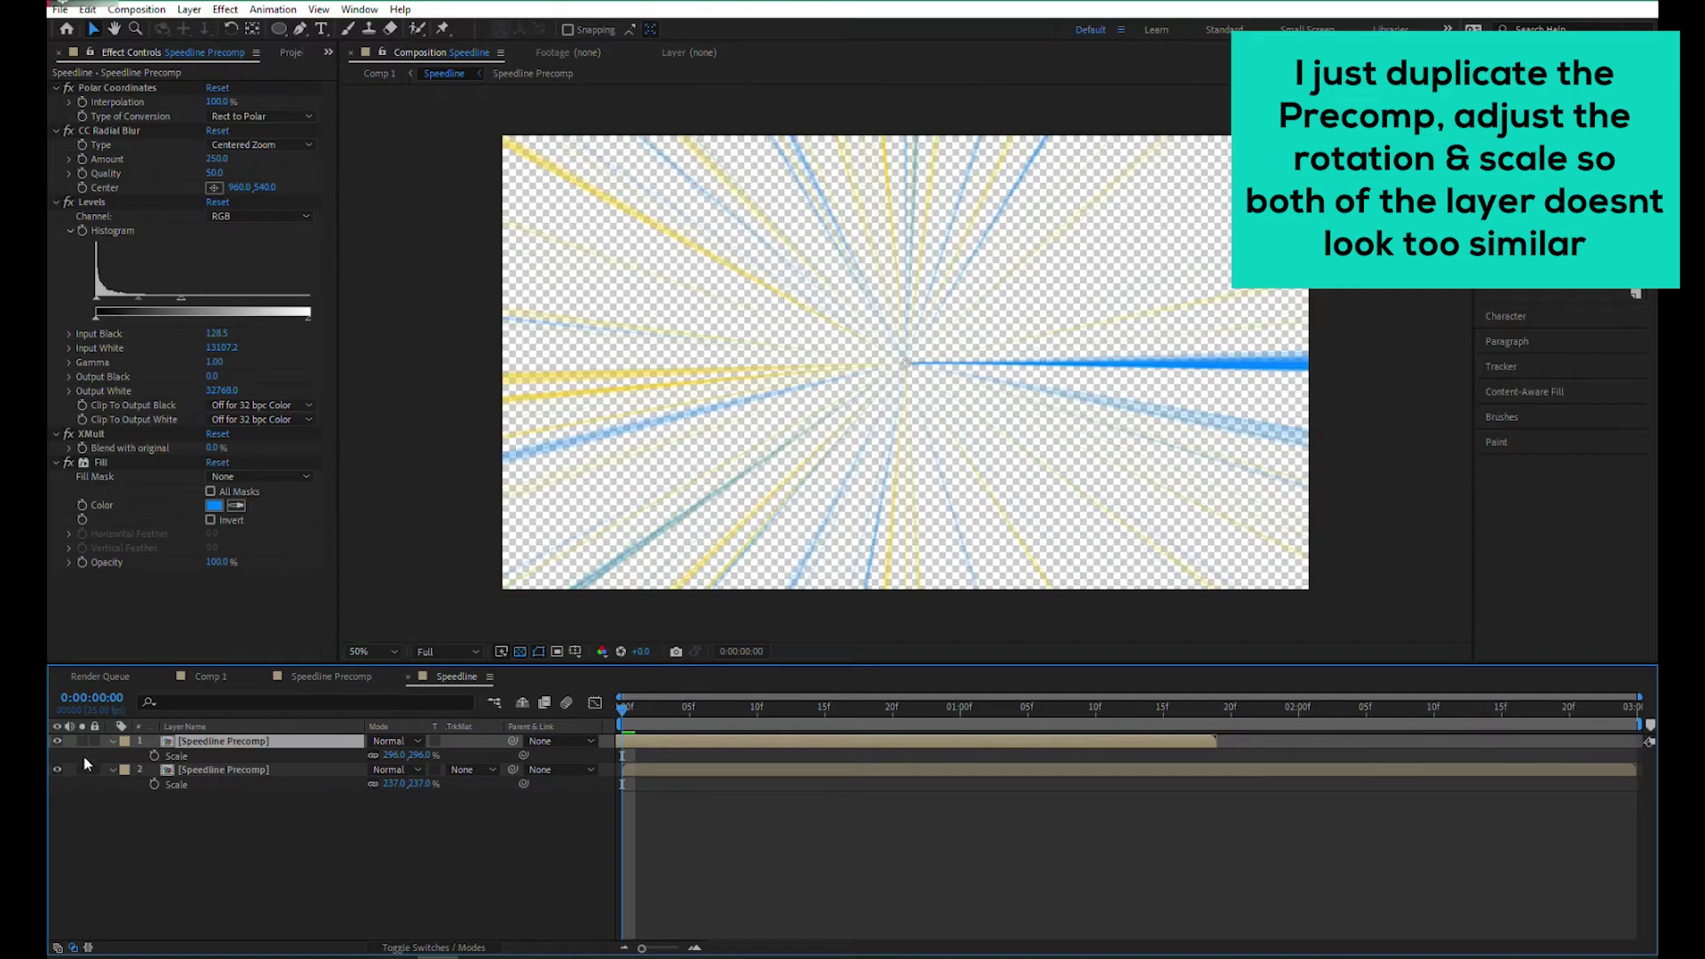
# Hide the transparency grid and rotate the blue Speedline Precomp layer so its lines differ from the yellow ones
pyautogui.click(520, 651)
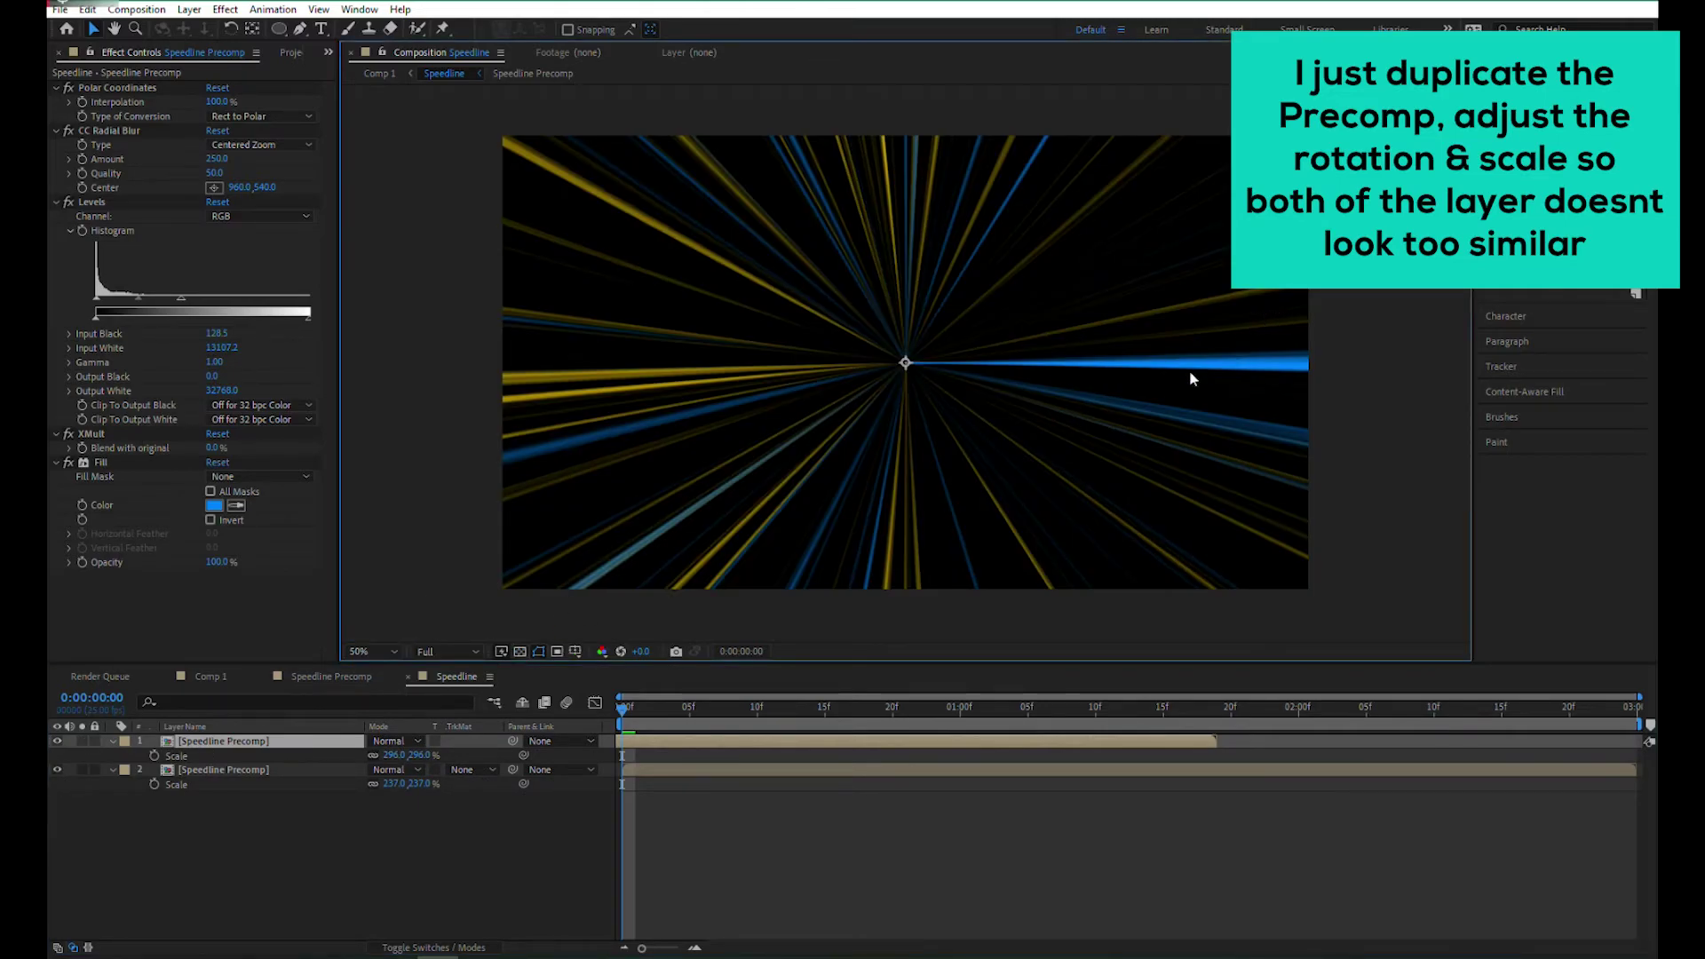
pyautogui.press('r')
pyautogui.moveTo(389, 757); pyautogui.dragTo(435, 766)
# Return to Comp 1 and shrink the Speedline layer's elliptical mask to about half its size around its center
pyautogui.click(342, 677)
pyautogui.click(210, 676)
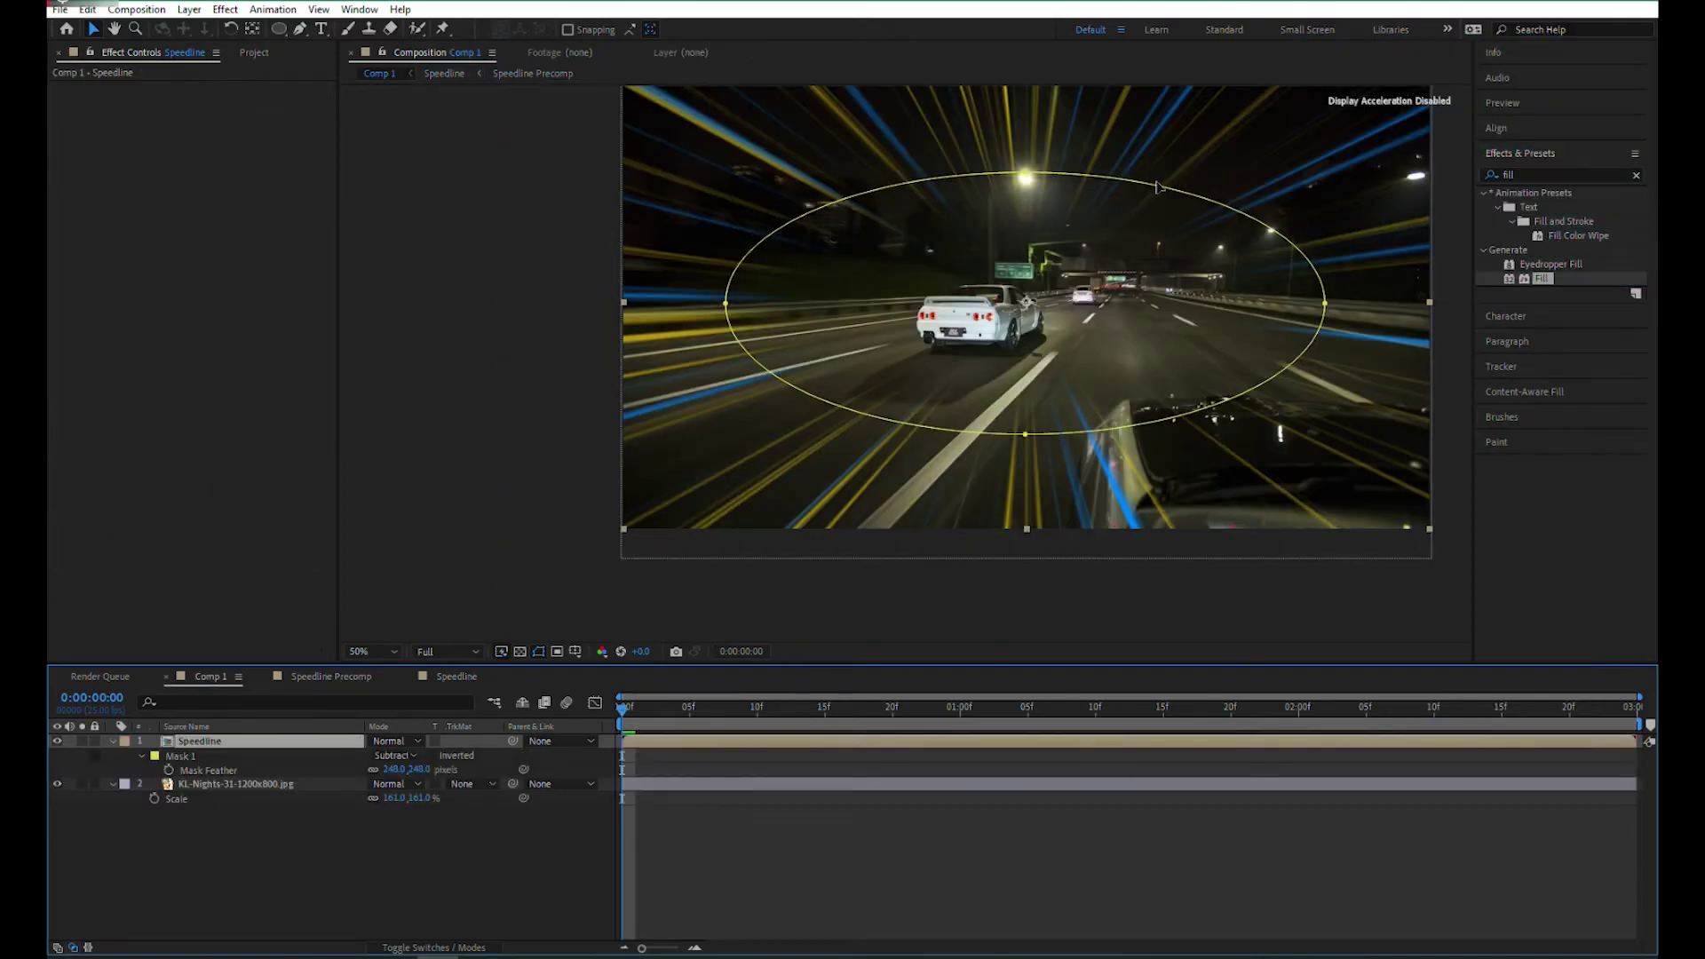
pyautogui.scroll(-2, 938, 355)
pyautogui.doubleClick(1115, 334)
pyautogui.moveTo(1115, 334); pyautogui.dragTo(1032, 336)
pyautogui.scroll(2, 1127, 345)
pyautogui.moveTo(1158, 361); pyautogui.dragTo(1192, 373)
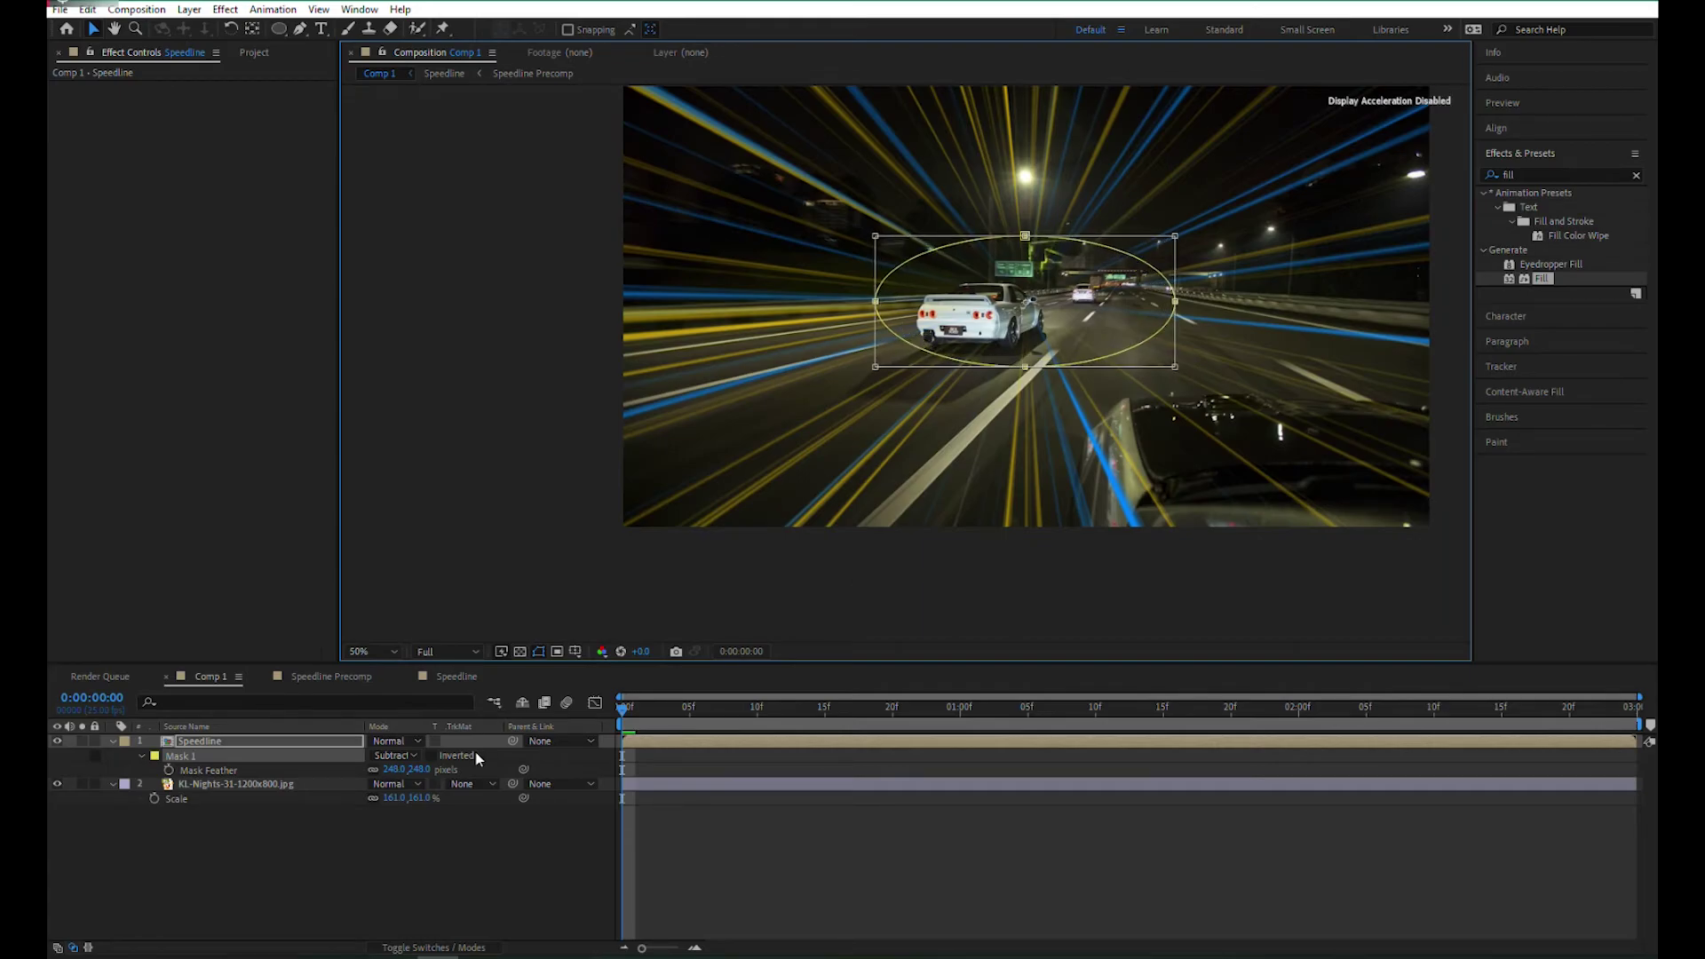
# Make the Speedline layer 3D and move it rightward so its center sits near the road's vanishing point
pyautogui.click(493, 944)
pyautogui.click(462, 741)
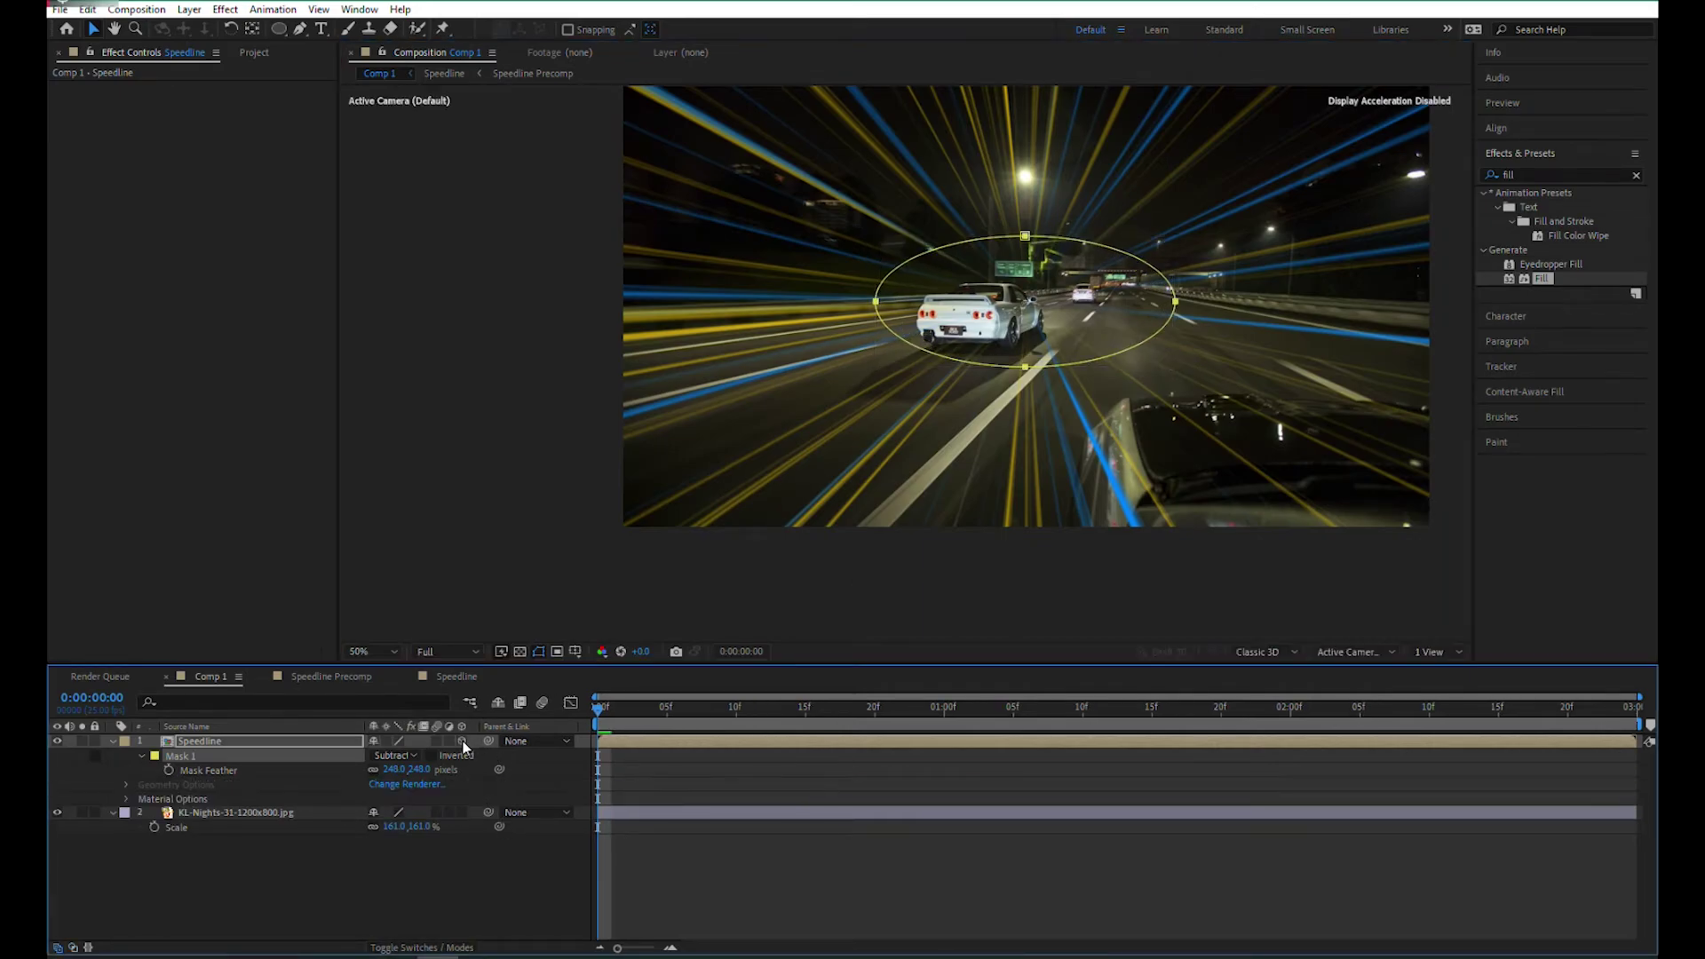
pyautogui.click(298, 742)
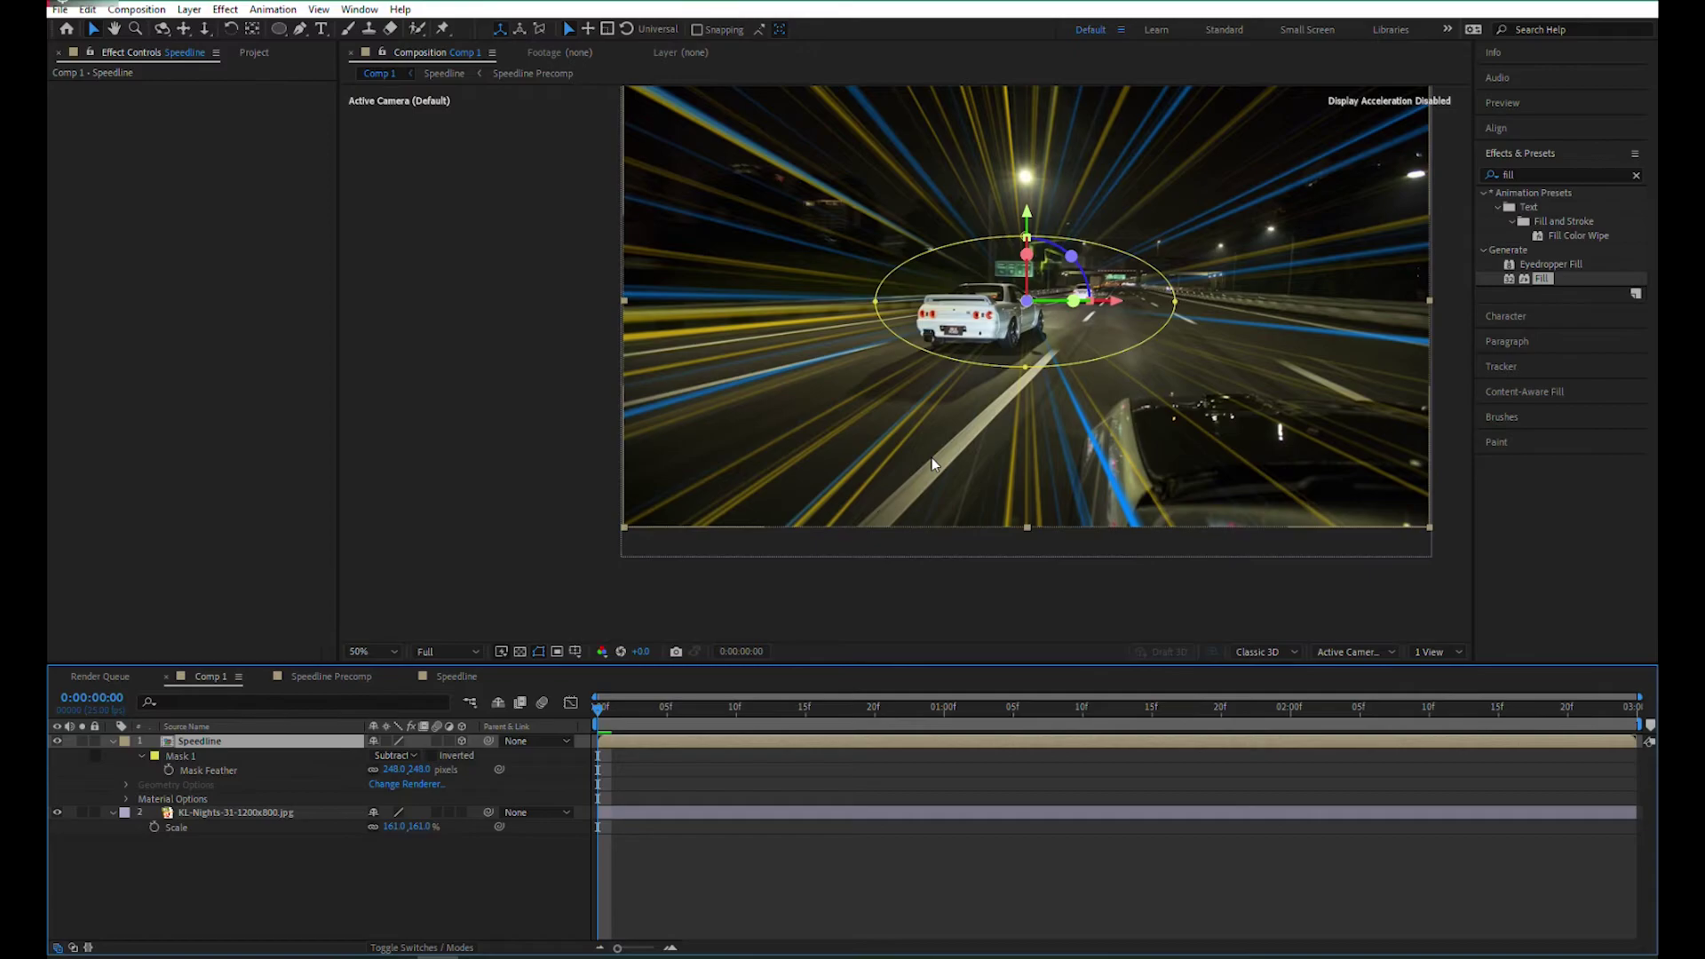
pyautogui.scroll(-2, 1084, 344)
pyautogui.moveTo(1084, 344); pyautogui.dragTo(1048, 351)
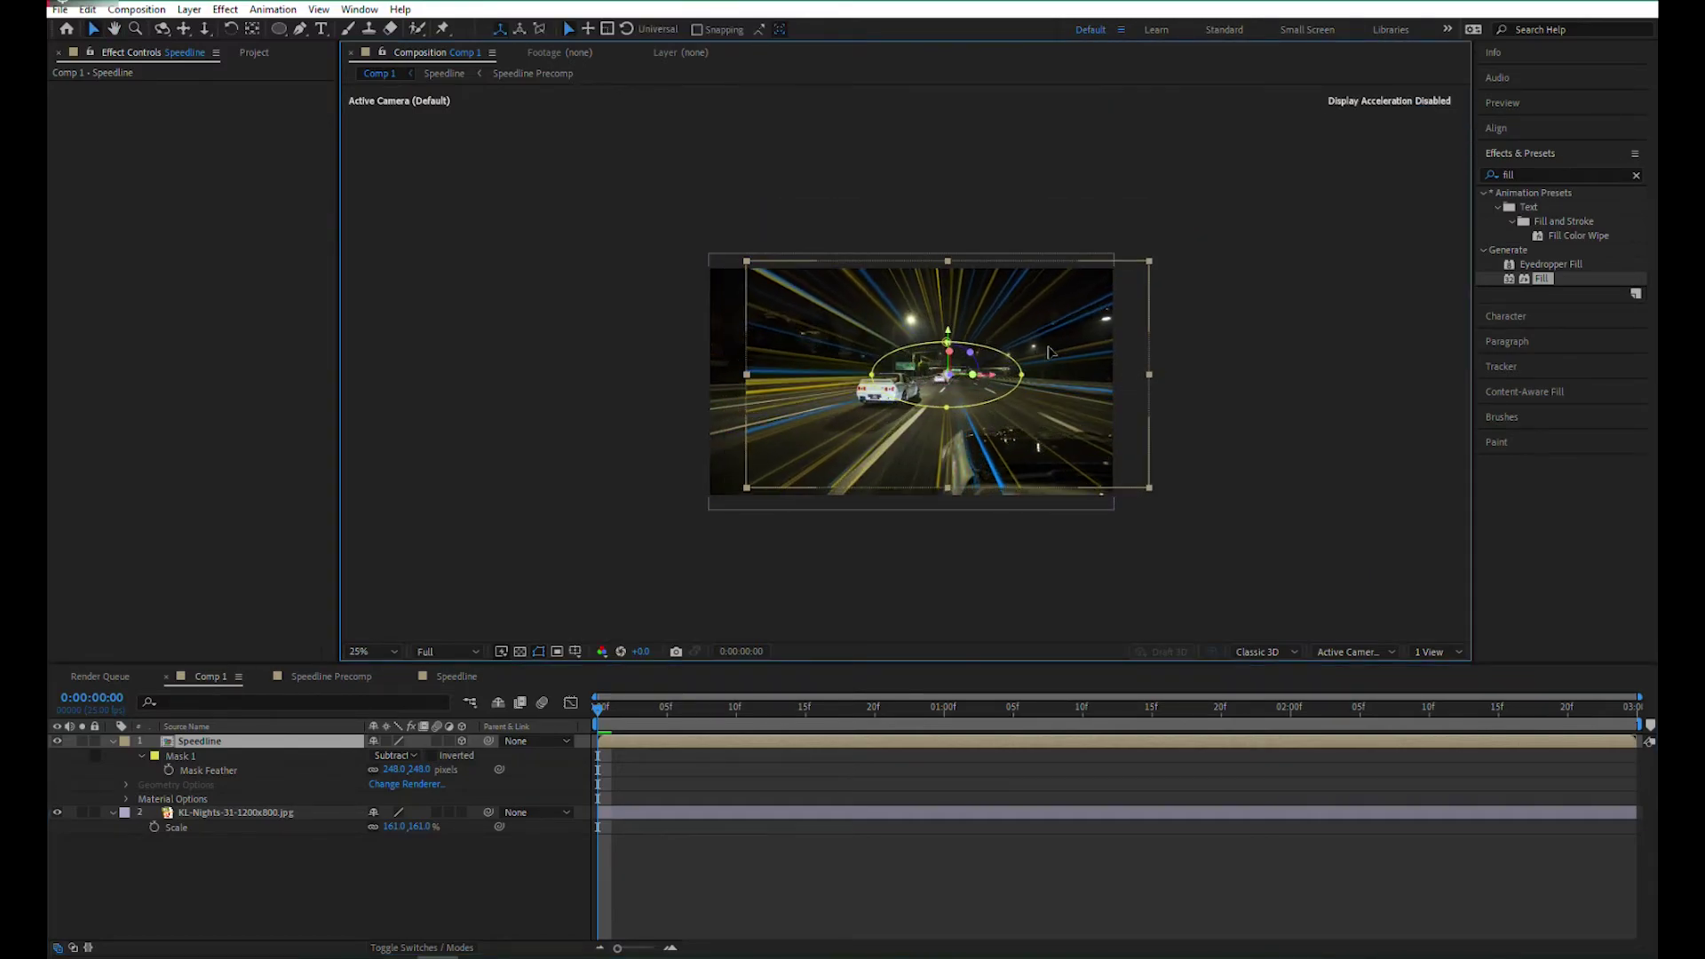
# Shrink the Speedline layer's elliptical mask further to a small oval around the distant white car
pyautogui.press('r')
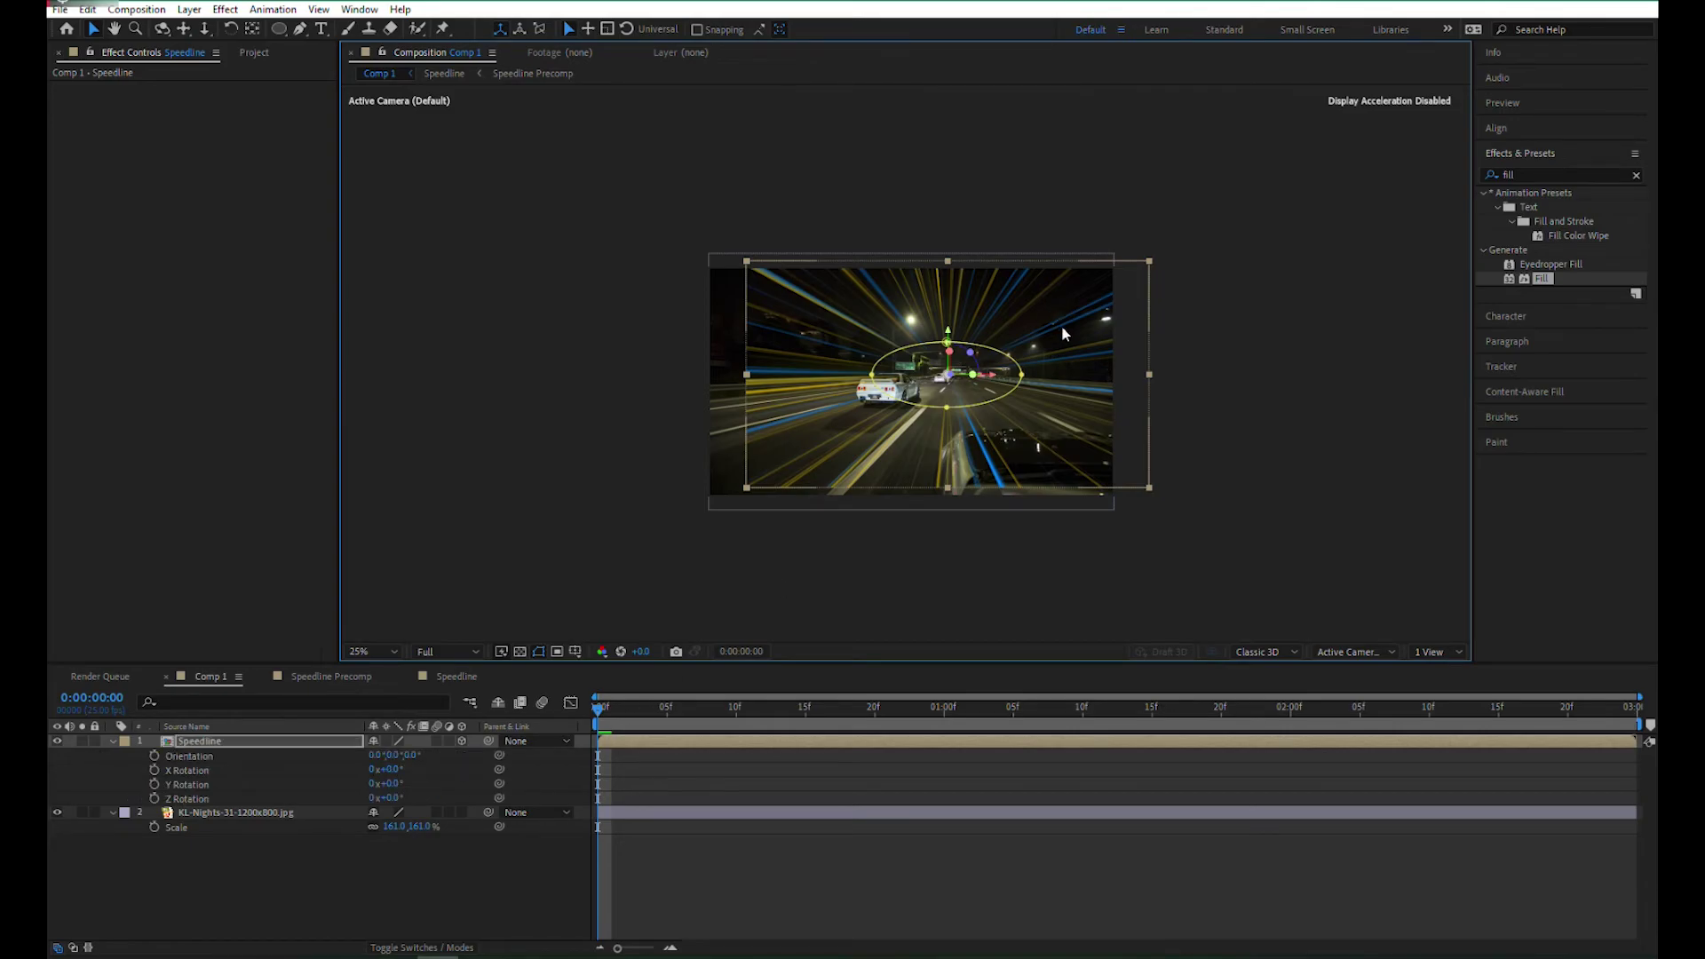
pyautogui.press('.')
pyautogui.press('.')
pyautogui.doubleClick(1138, 388)
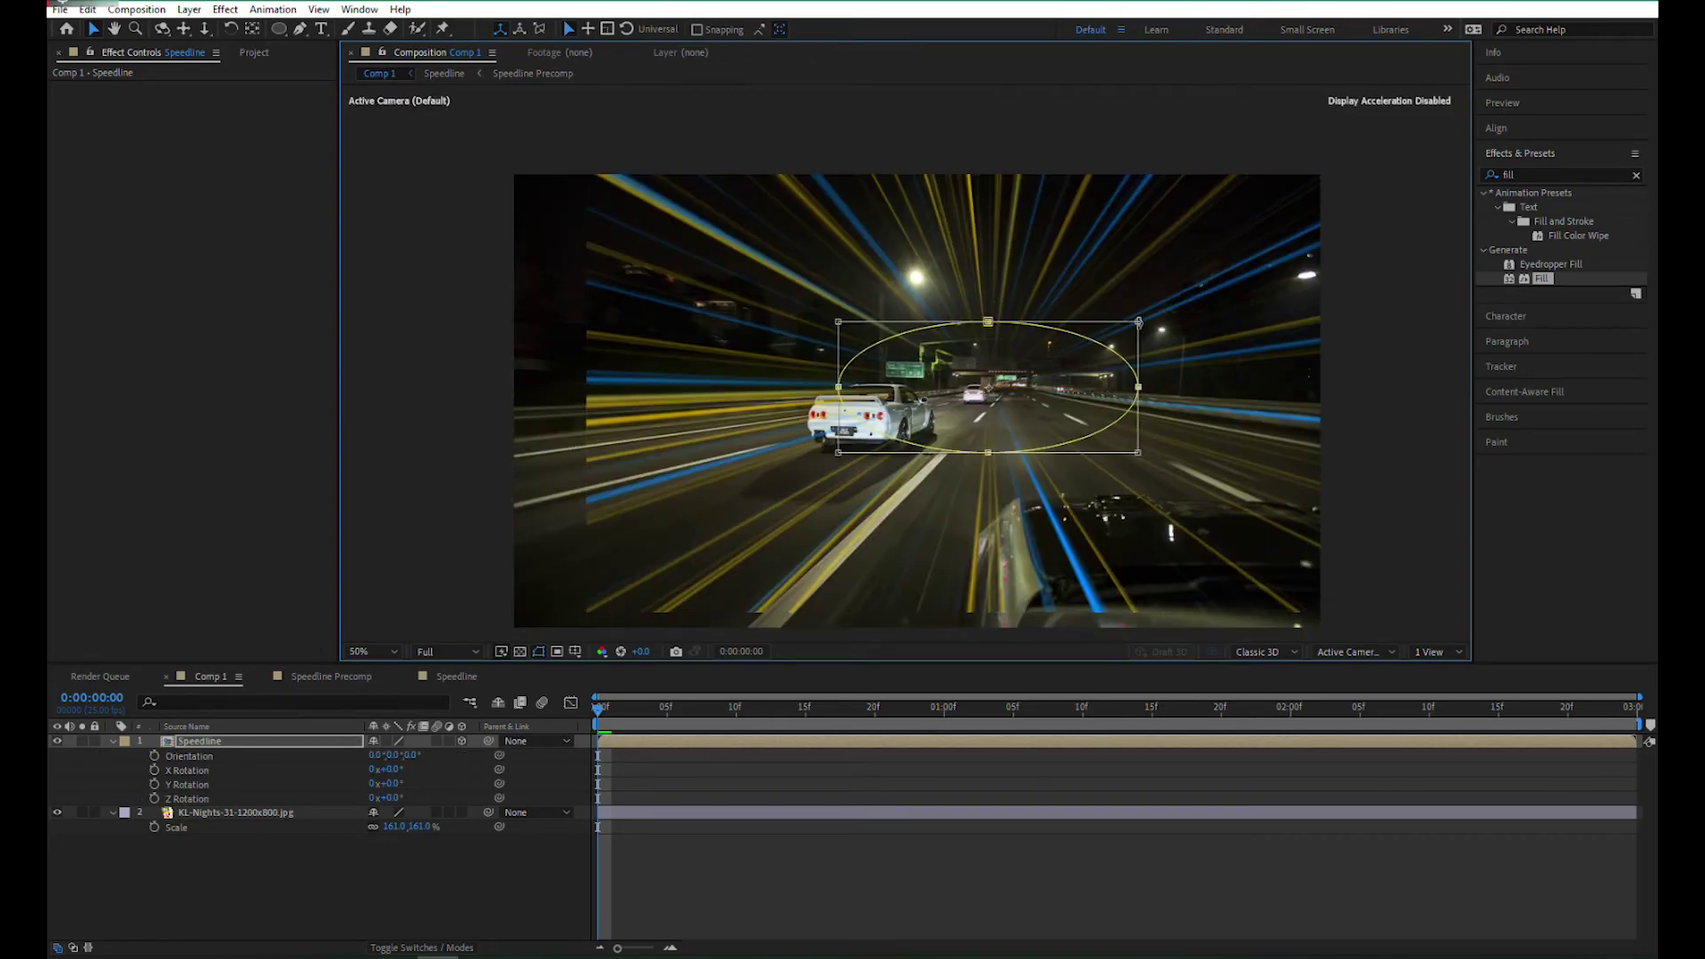
pyautogui.moveTo(1138, 322); pyautogui.dragTo(1040, 364)
pyautogui.press('Return')
# Set the Speedline layer's Mask Feather to 123 pixels
pyautogui.press('f')
pyautogui.click(394, 769)
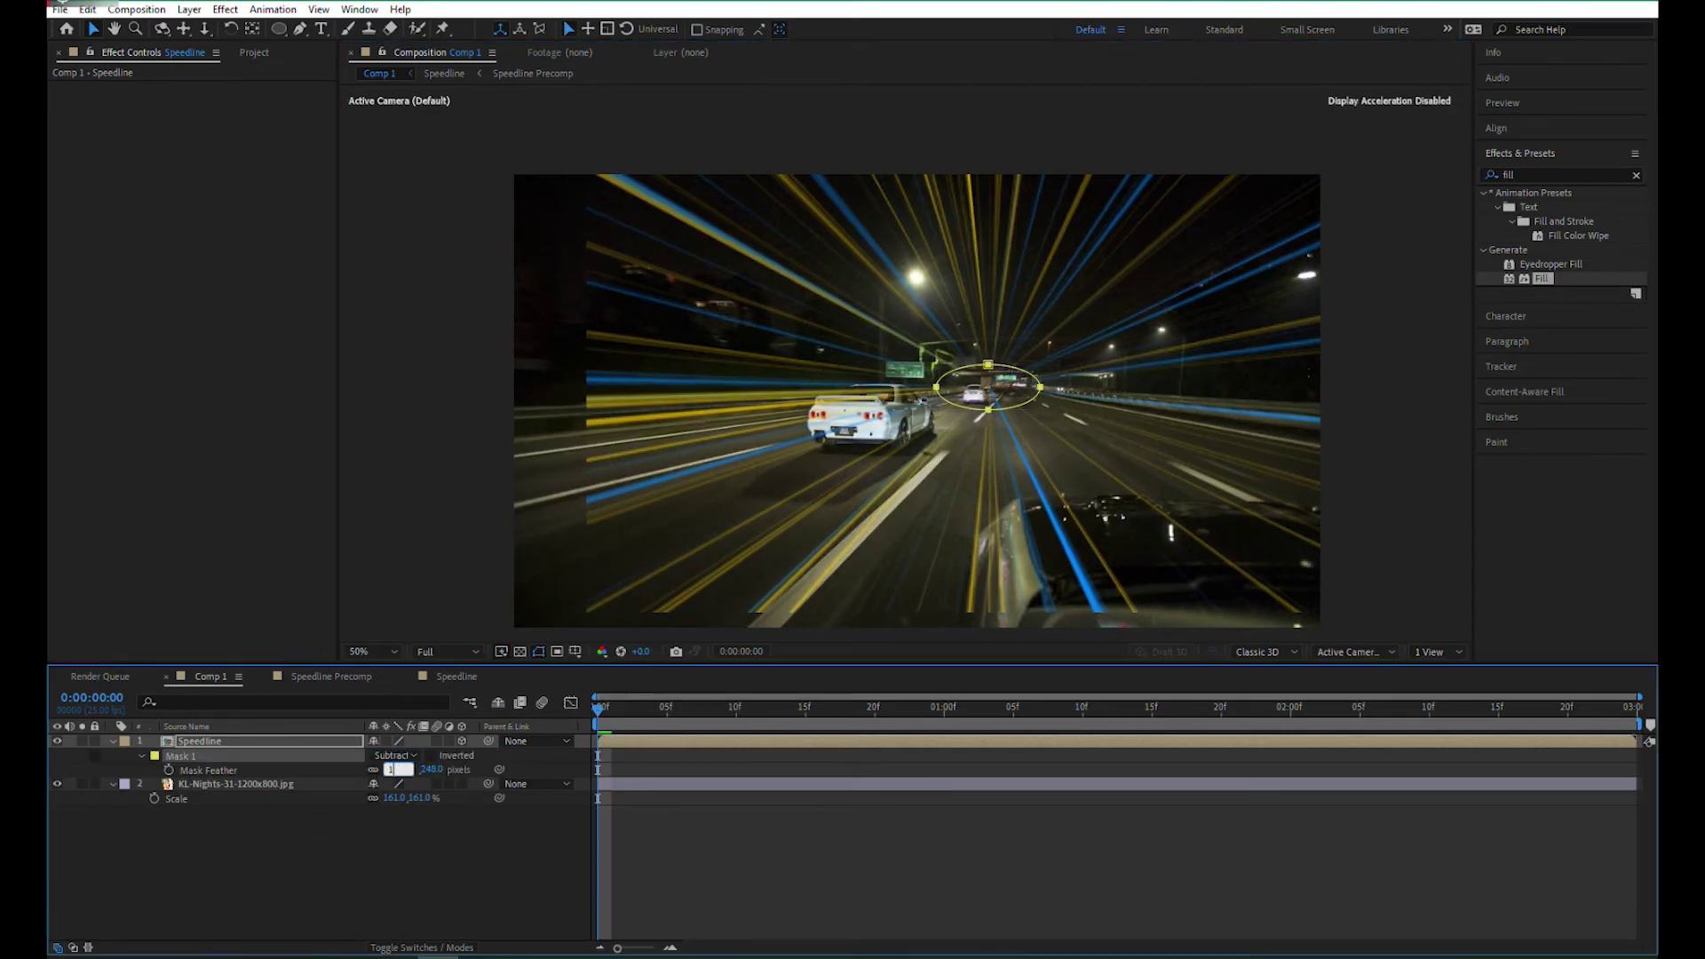
pyautogui.press('Return')
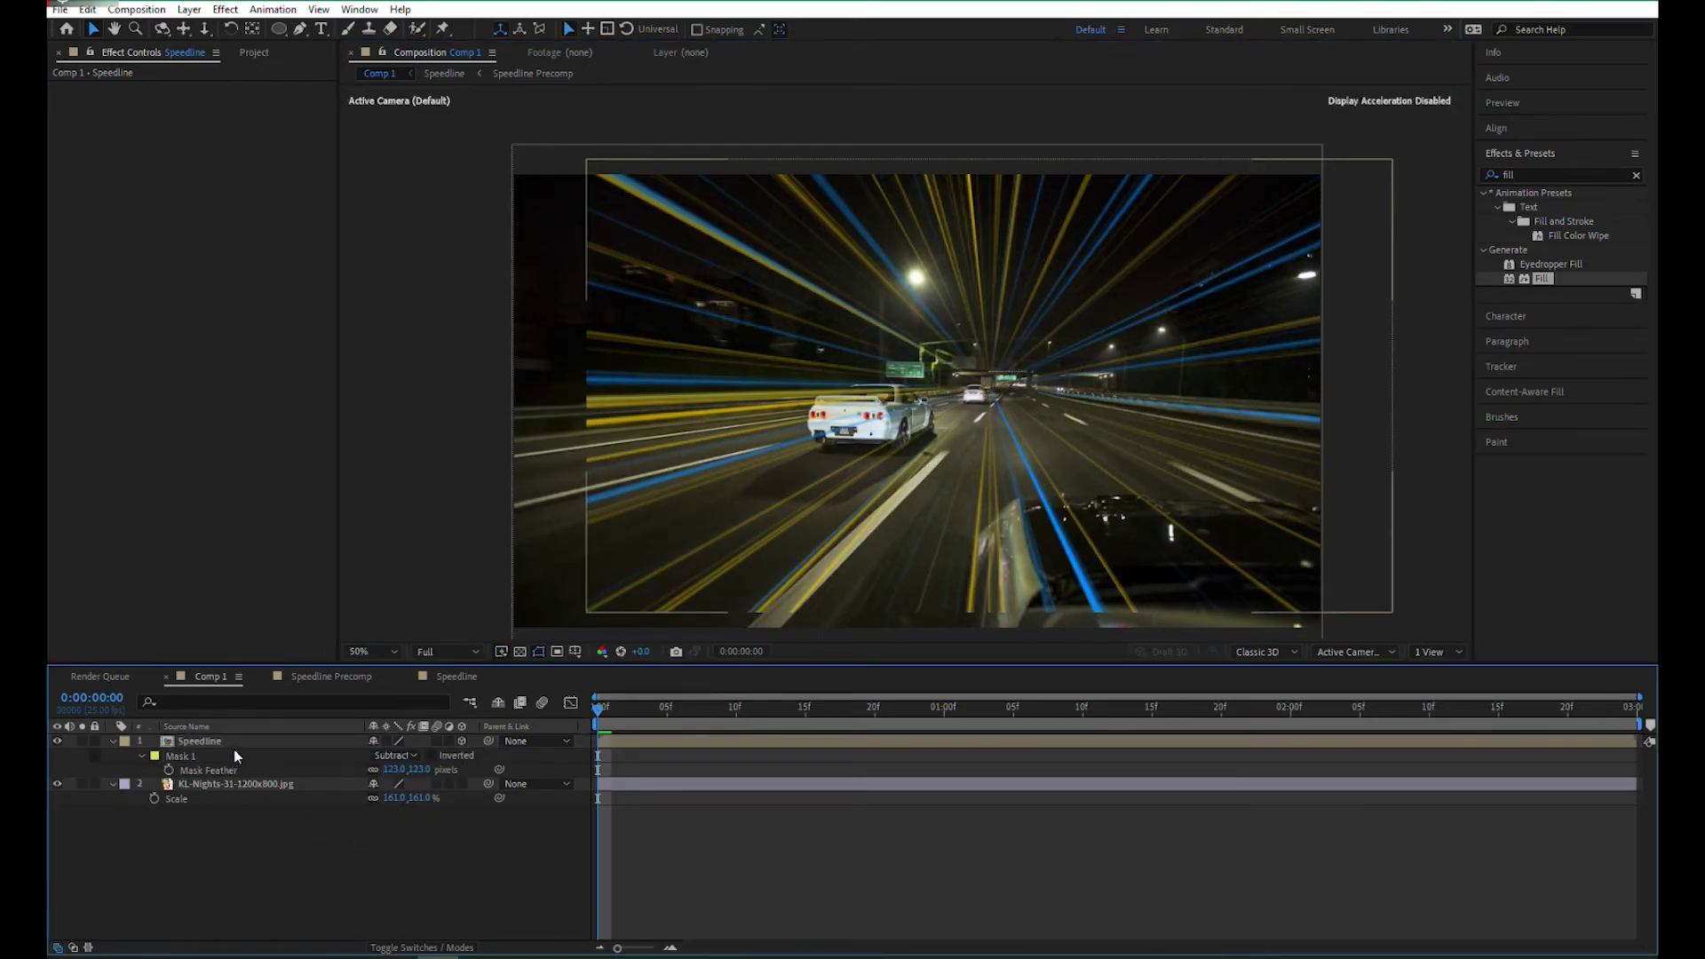
# Scale the Speedline layer to 121% so its lines cover the whole frame, and deselect it
pyautogui.press('s')
pyautogui.moveTo(404, 754); pyautogui.dragTo(421, 755)
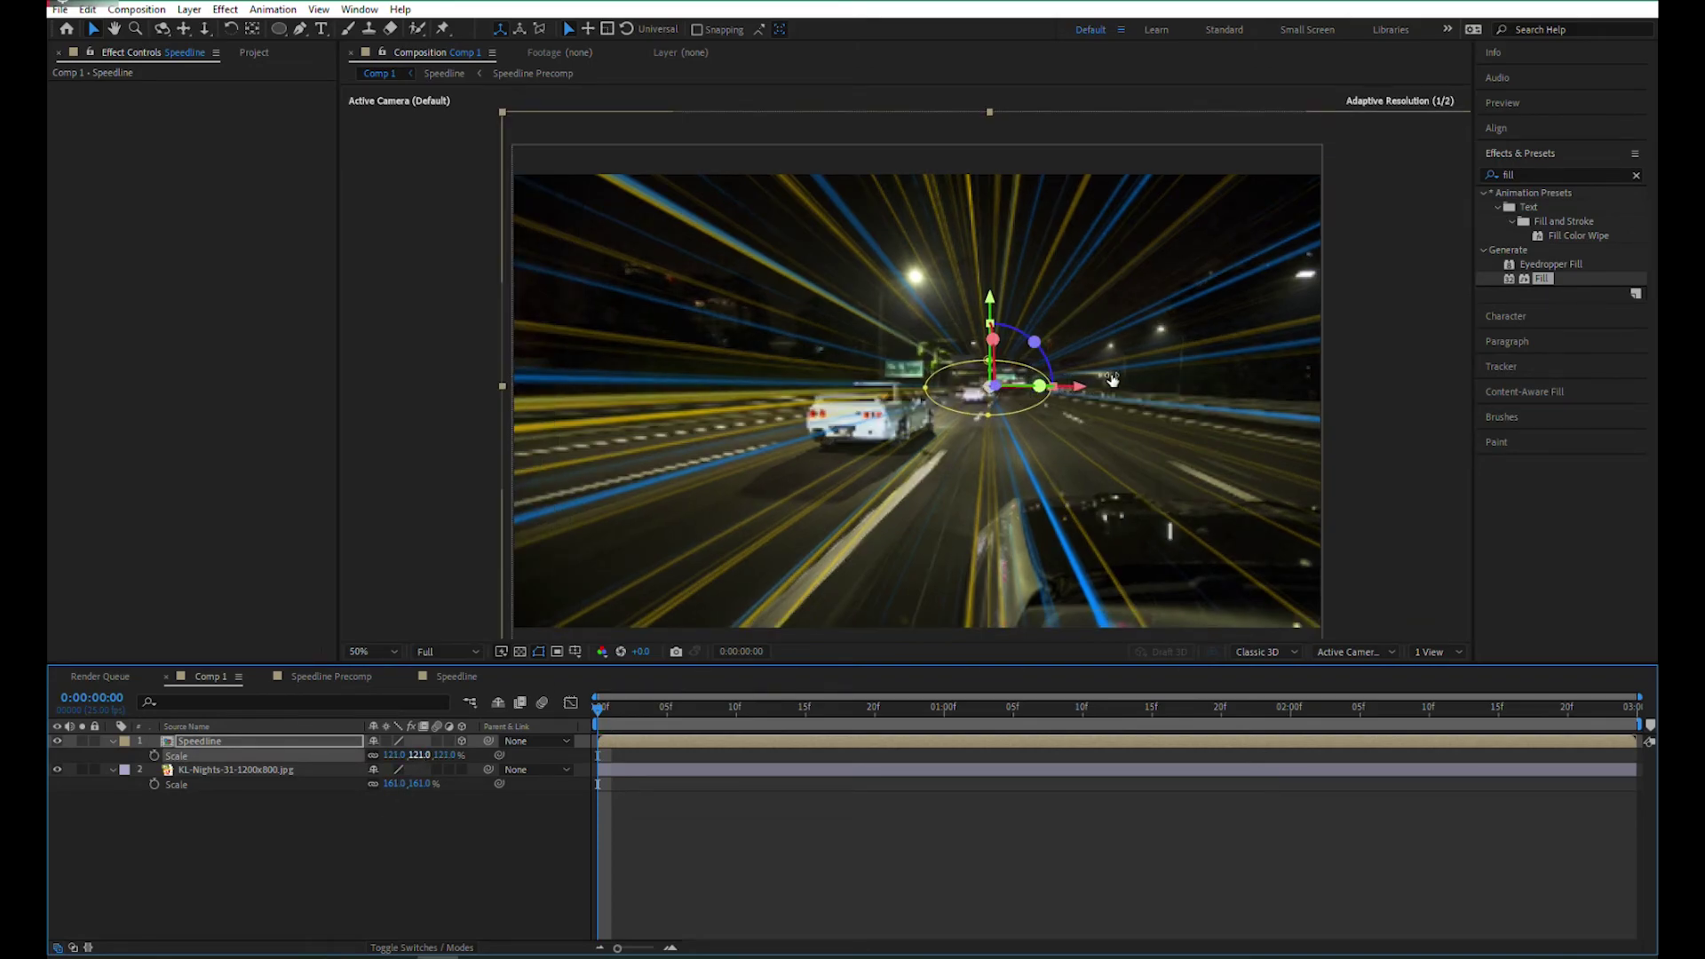
pyautogui.moveTo(1092, 413); pyautogui.dragTo(1116, 407)
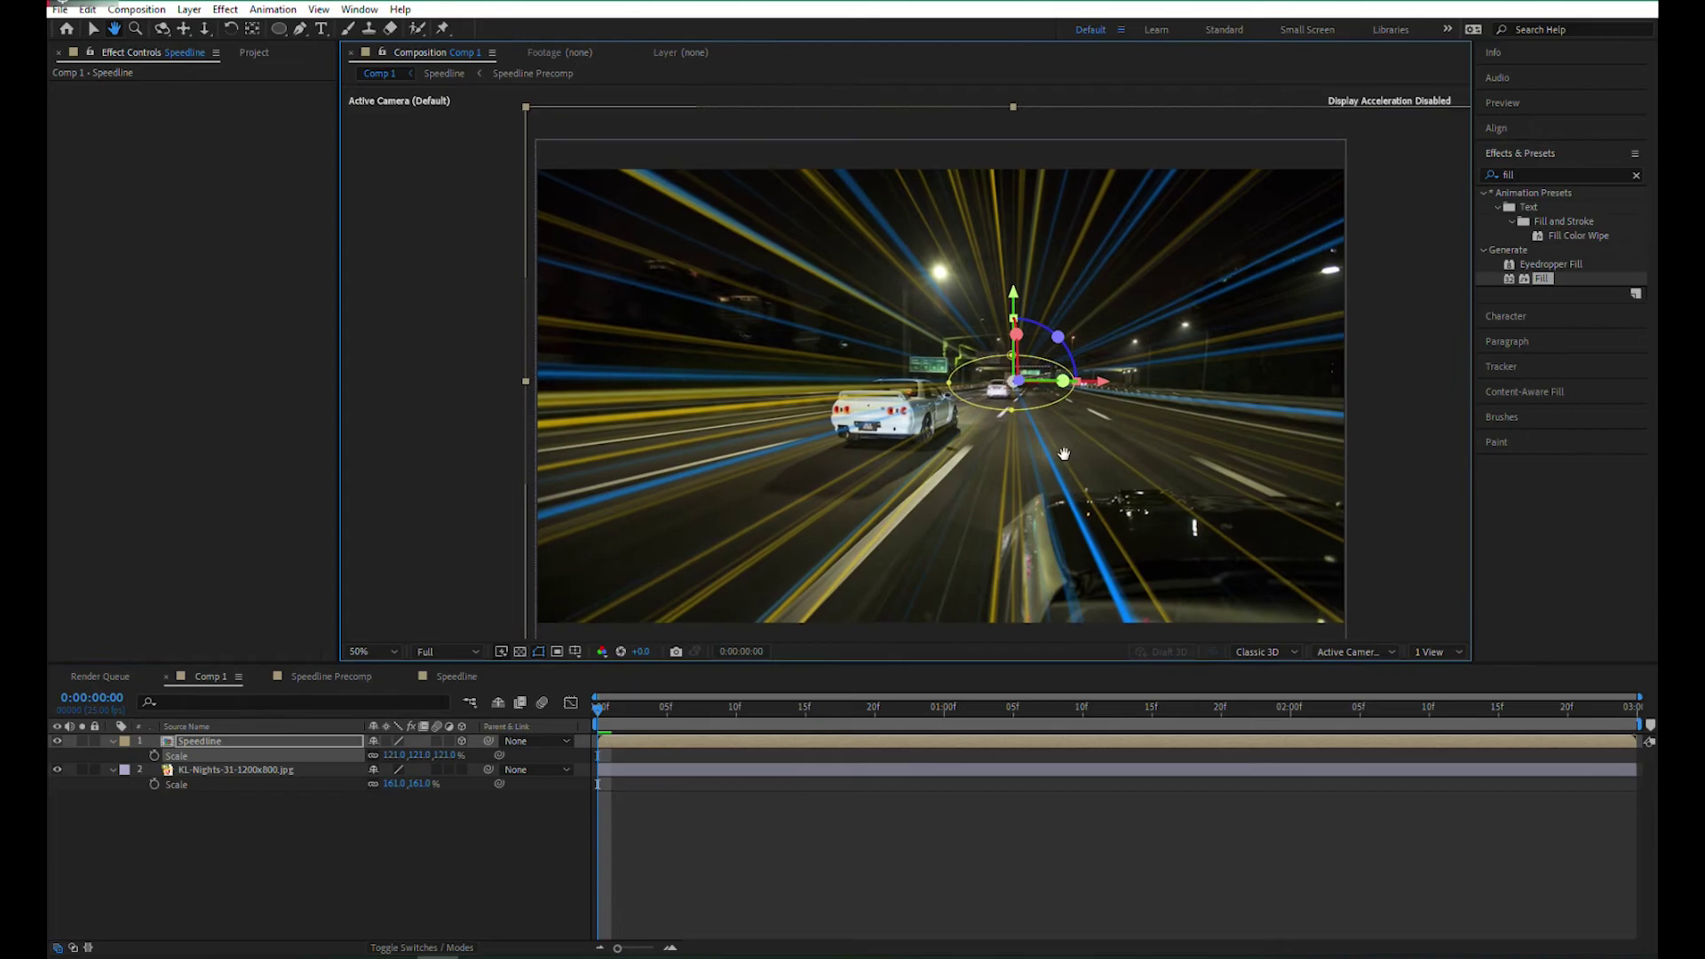
pyautogui.click(467, 887)
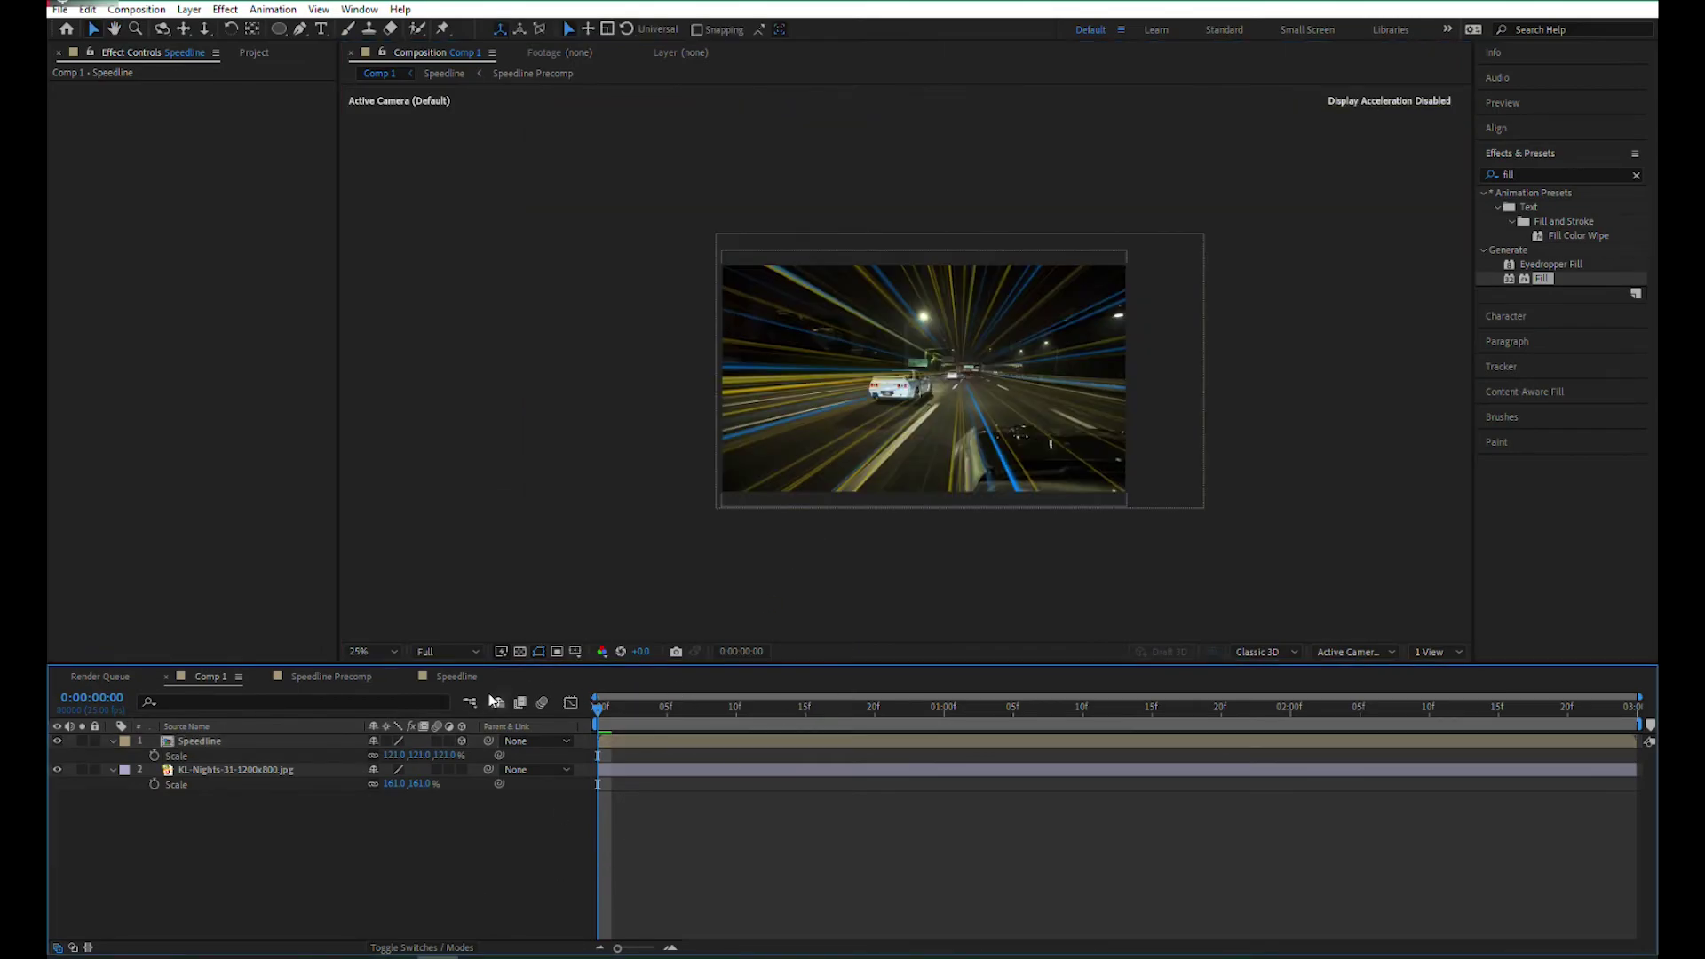
# Set the Fractal Noise Contrast to 135 on the solid in Speedline Precomp and check the lines in Comp 1
pyautogui.click(461, 683)
pyautogui.click(261, 742)
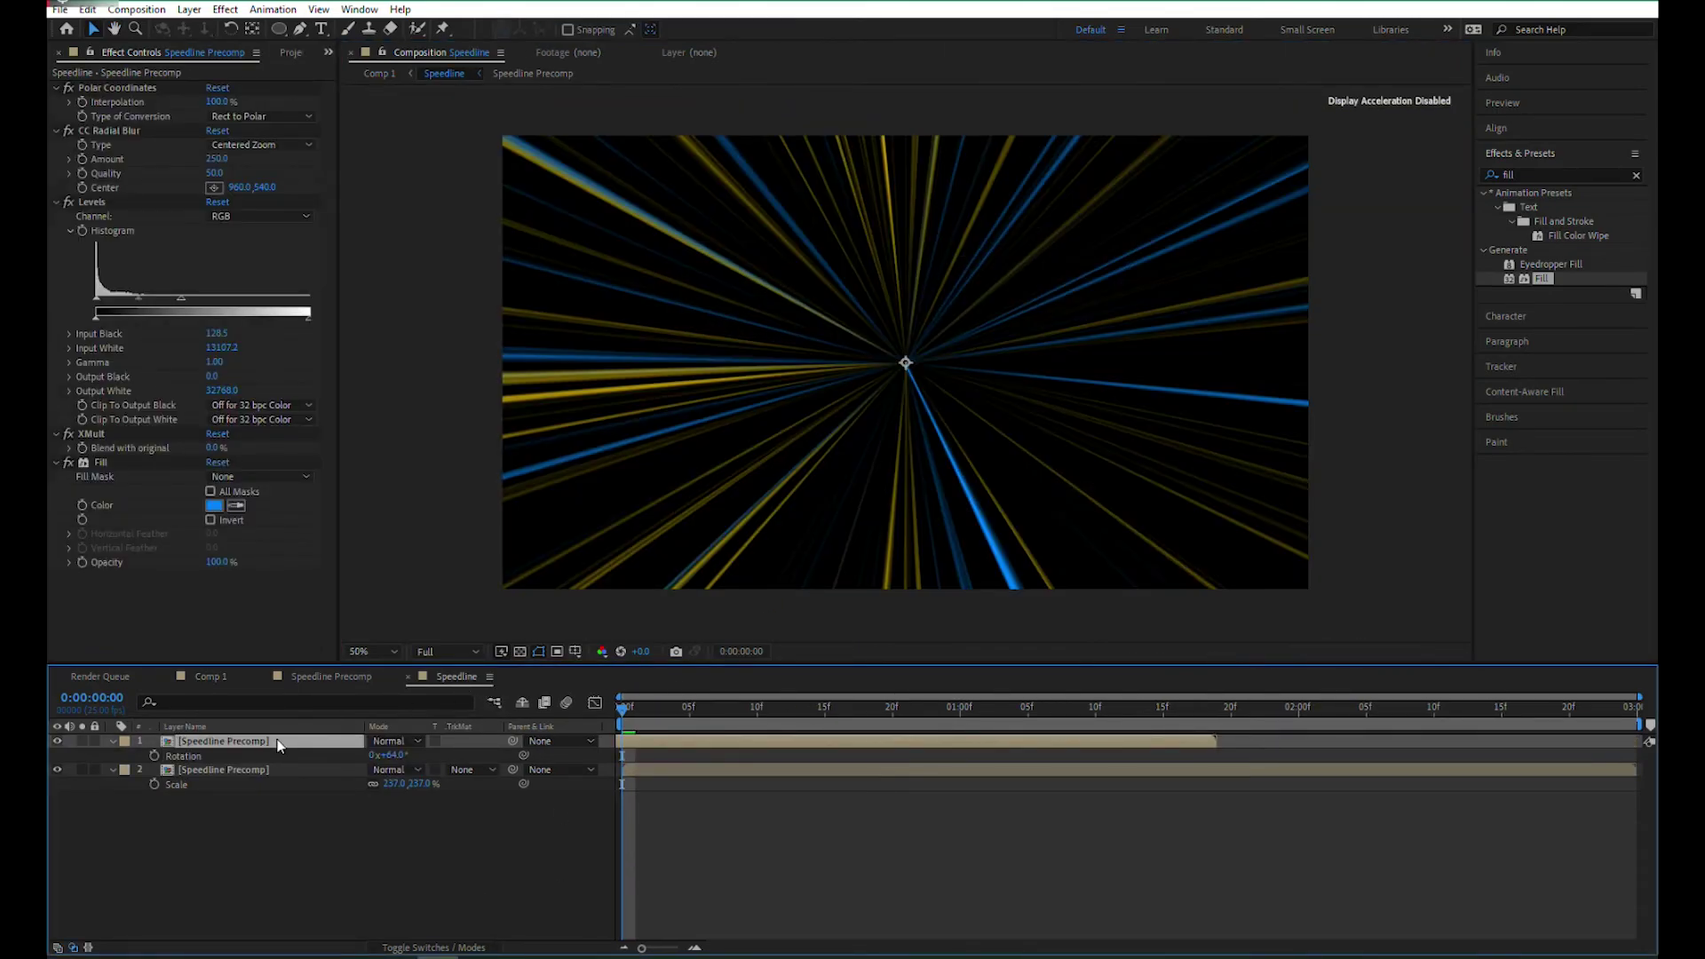
pyautogui.doubleClick(285, 739)
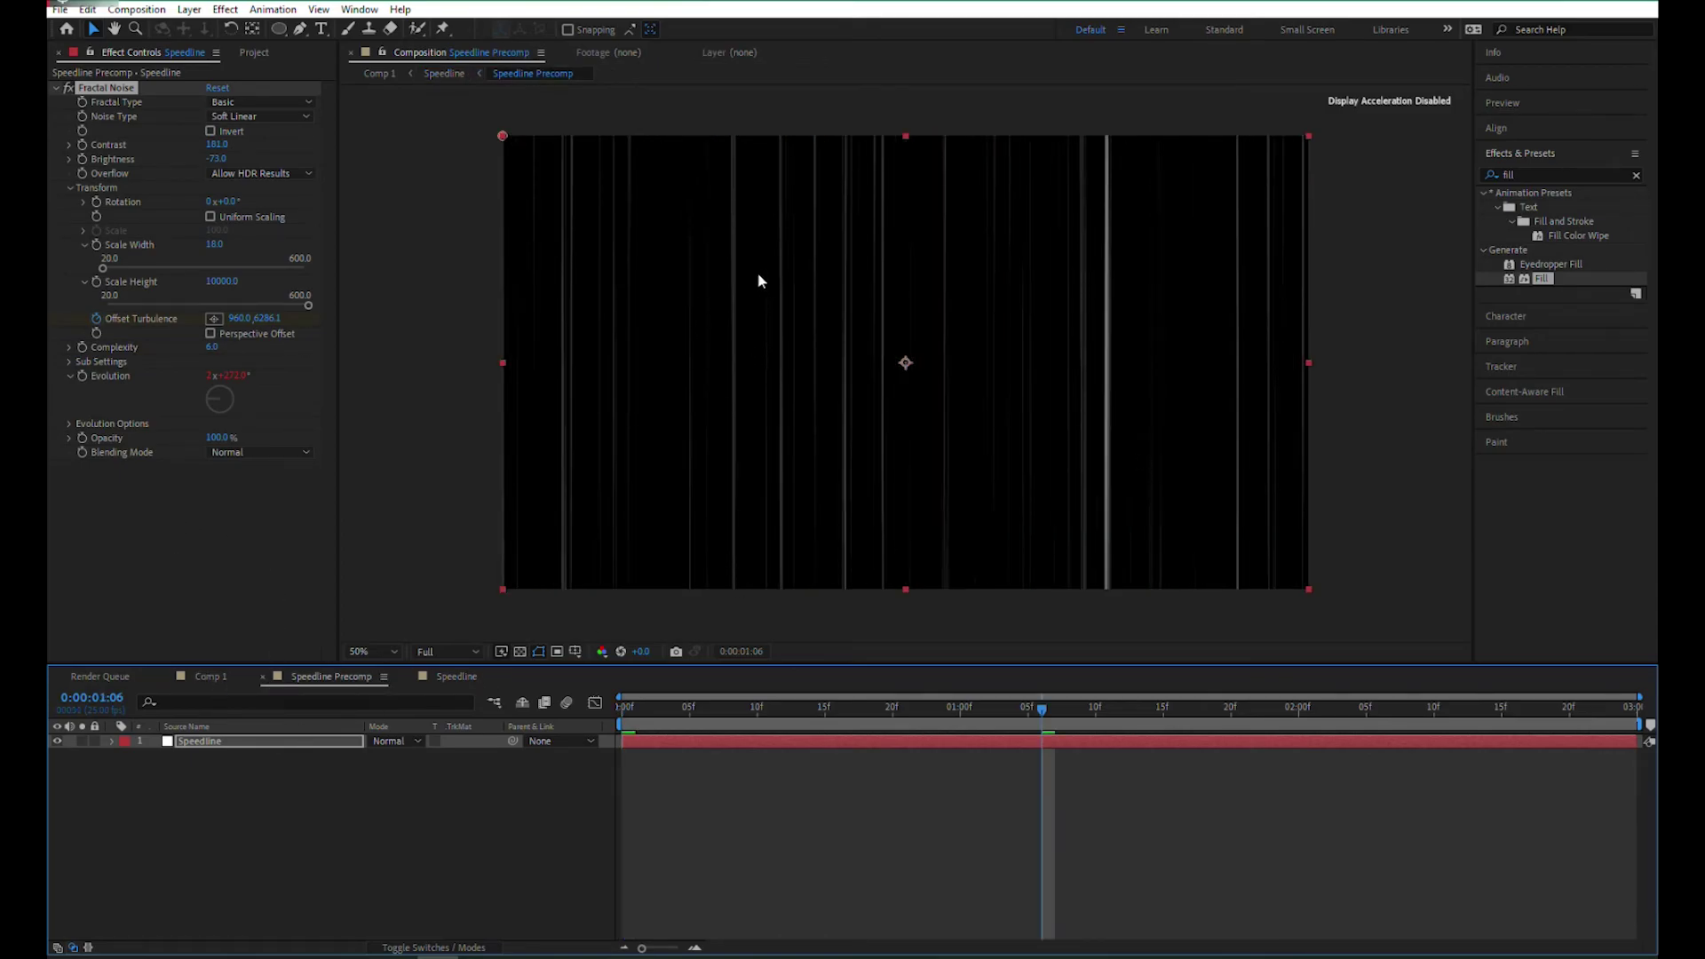
pyautogui.click(222, 678)
pyautogui.click(466, 678)
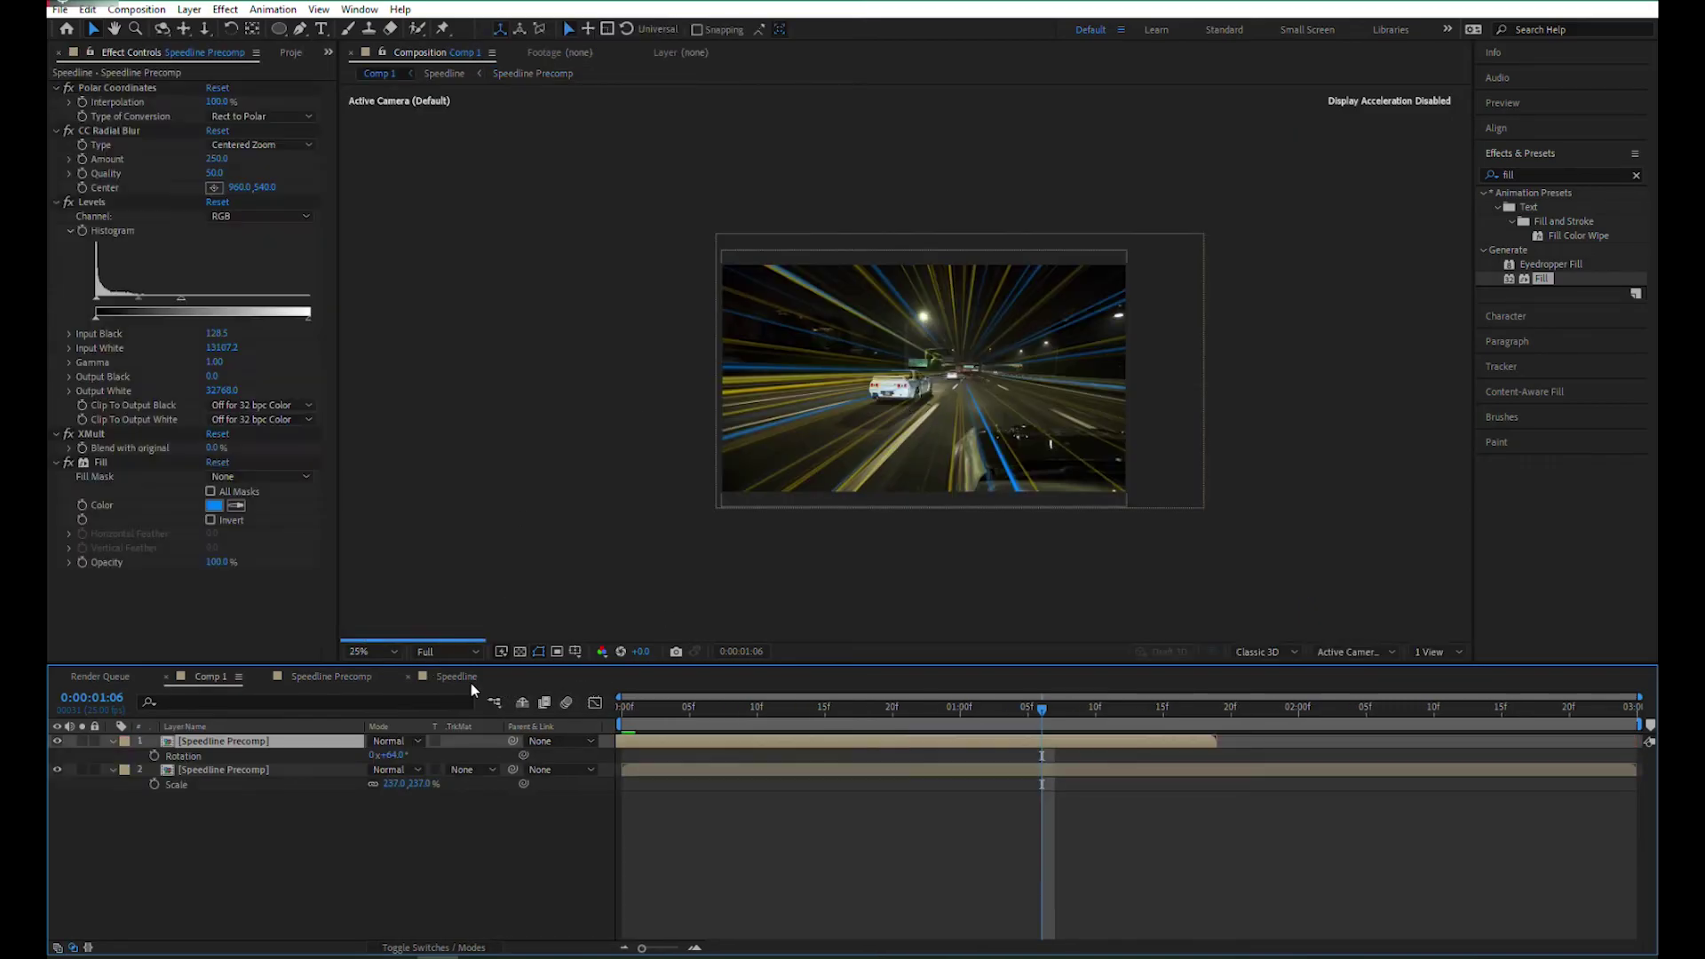
pyautogui.click(351, 677)
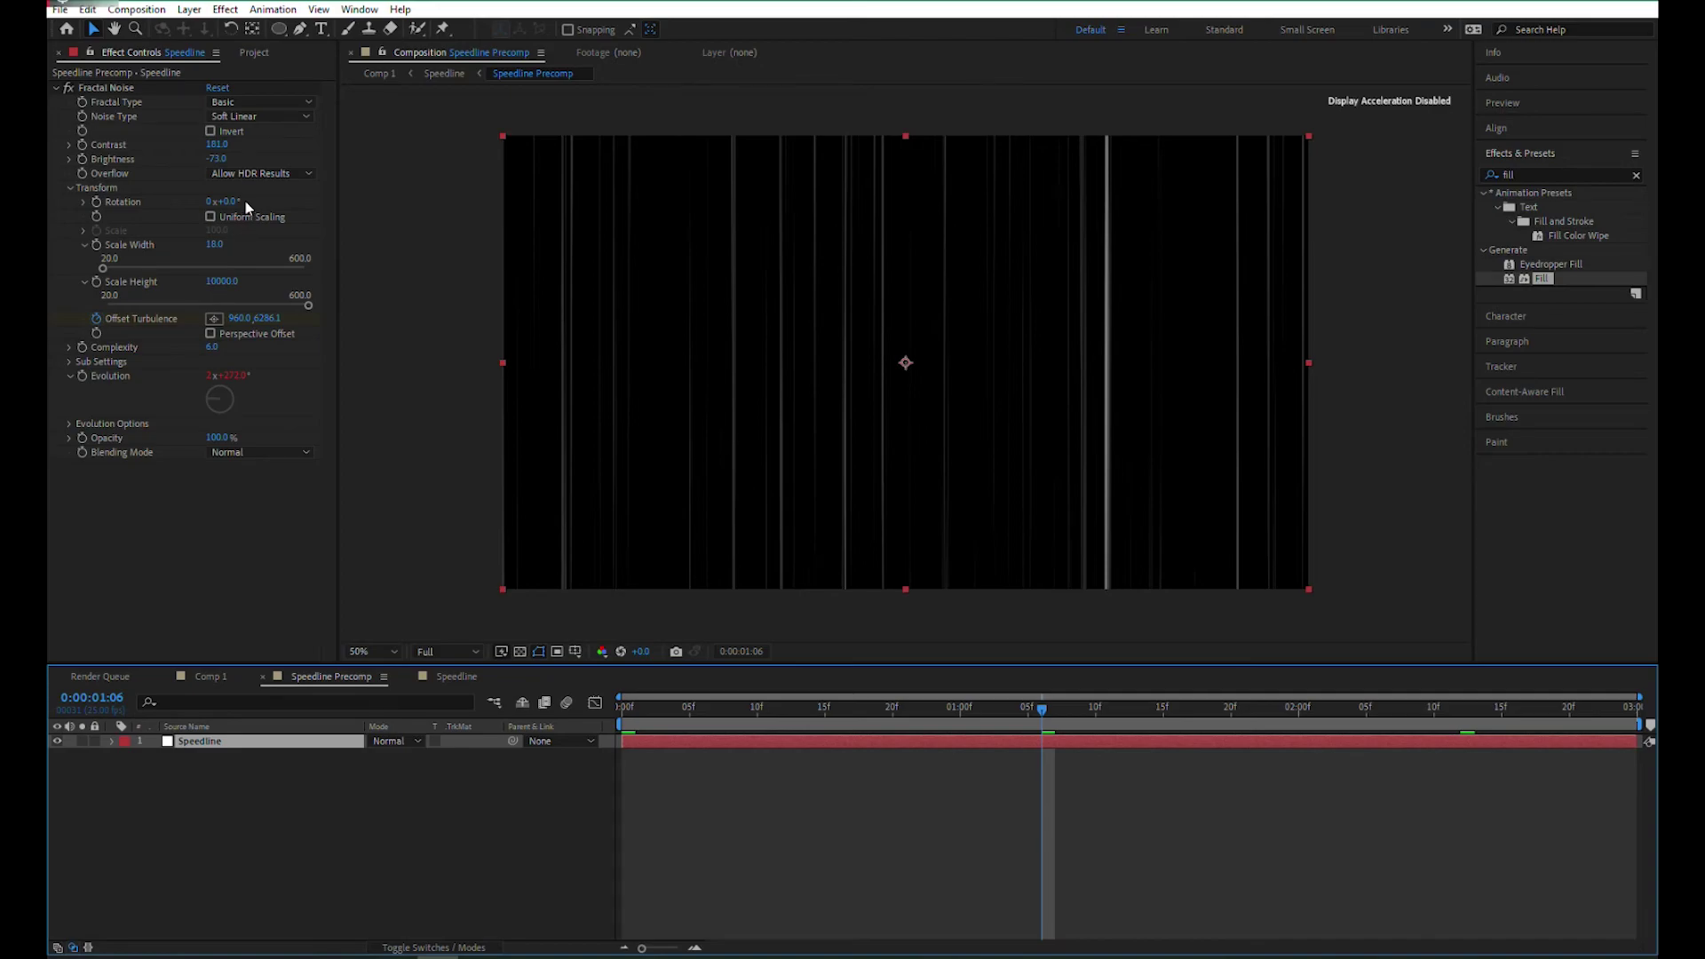
pyautogui.moveTo(213, 146)
pyautogui.mouseDown()
pyautogui.moveTo(187, 145)
pyautogui.moveTo(213, 159)
pyautogui.moveTo(189, 161)
pyautogui.mouseUp()
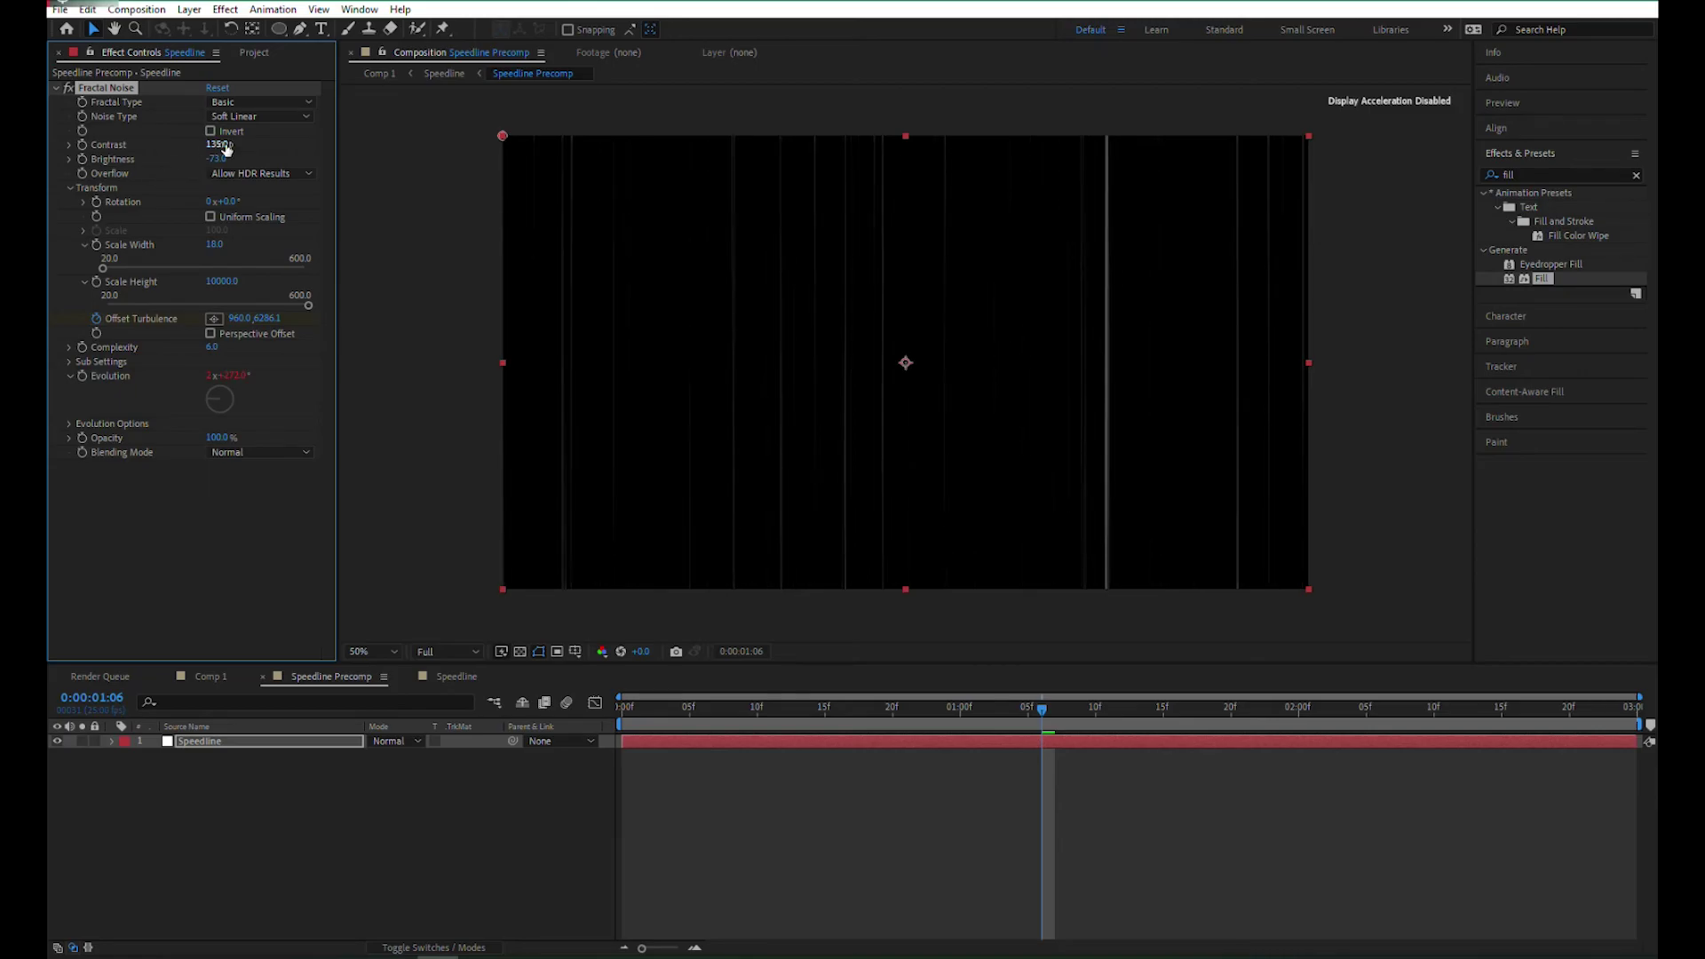
pyautogui.click(219, 680)
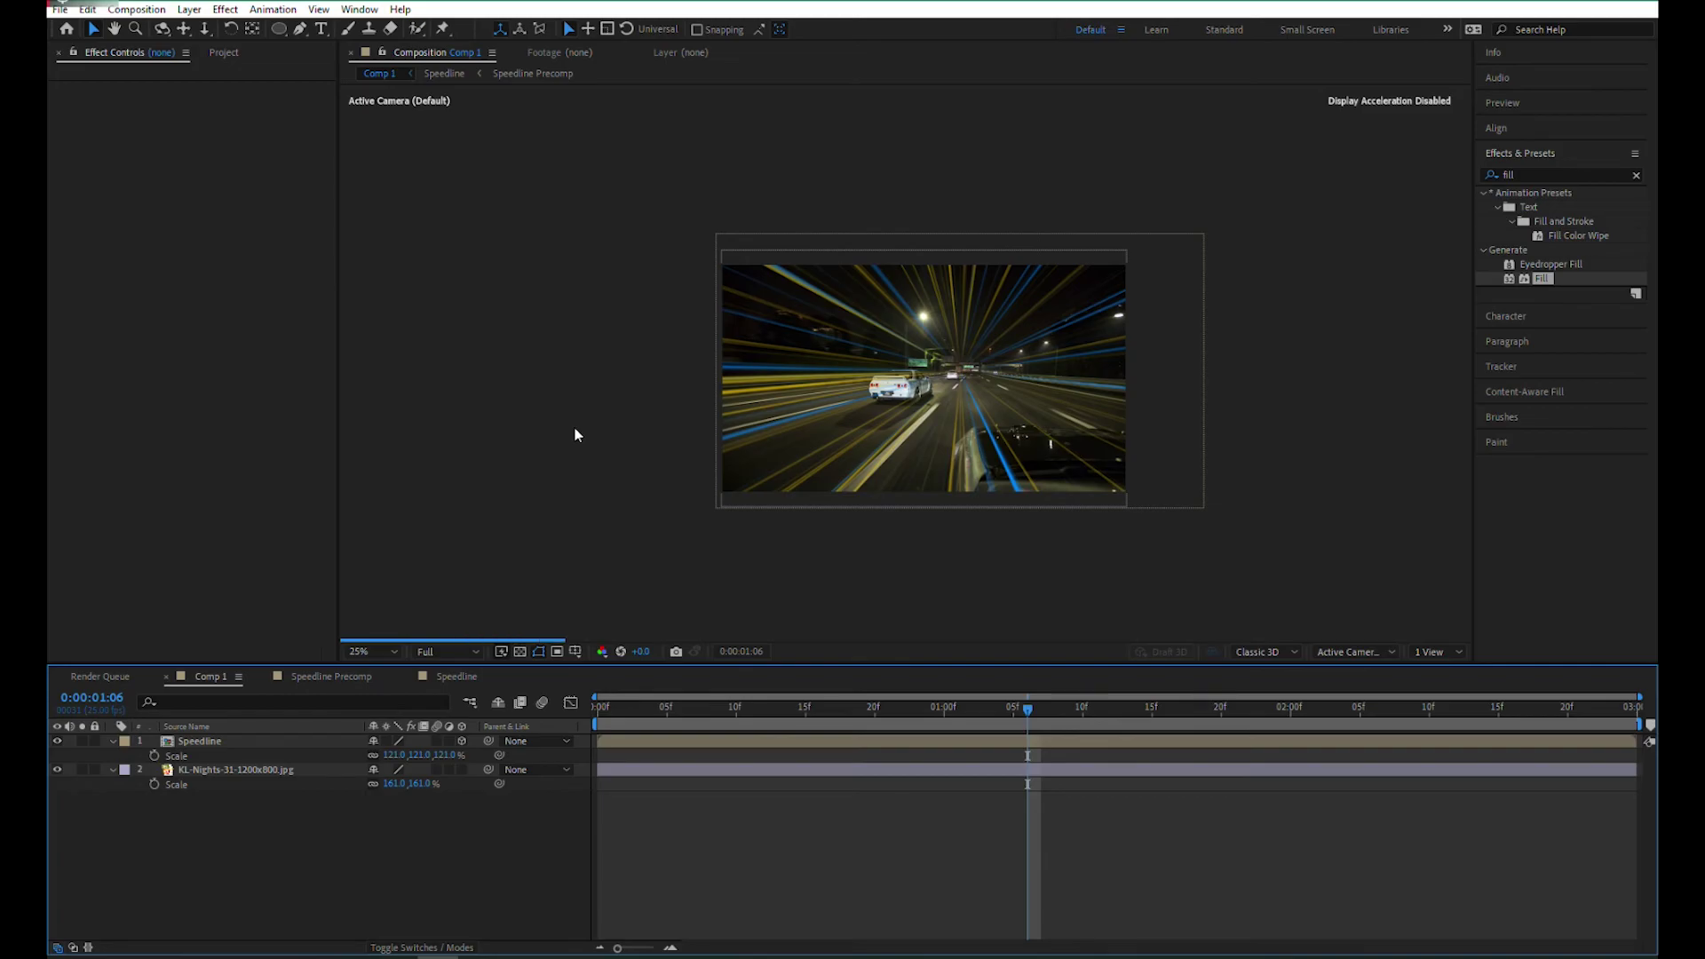
pyautogui.press('.')
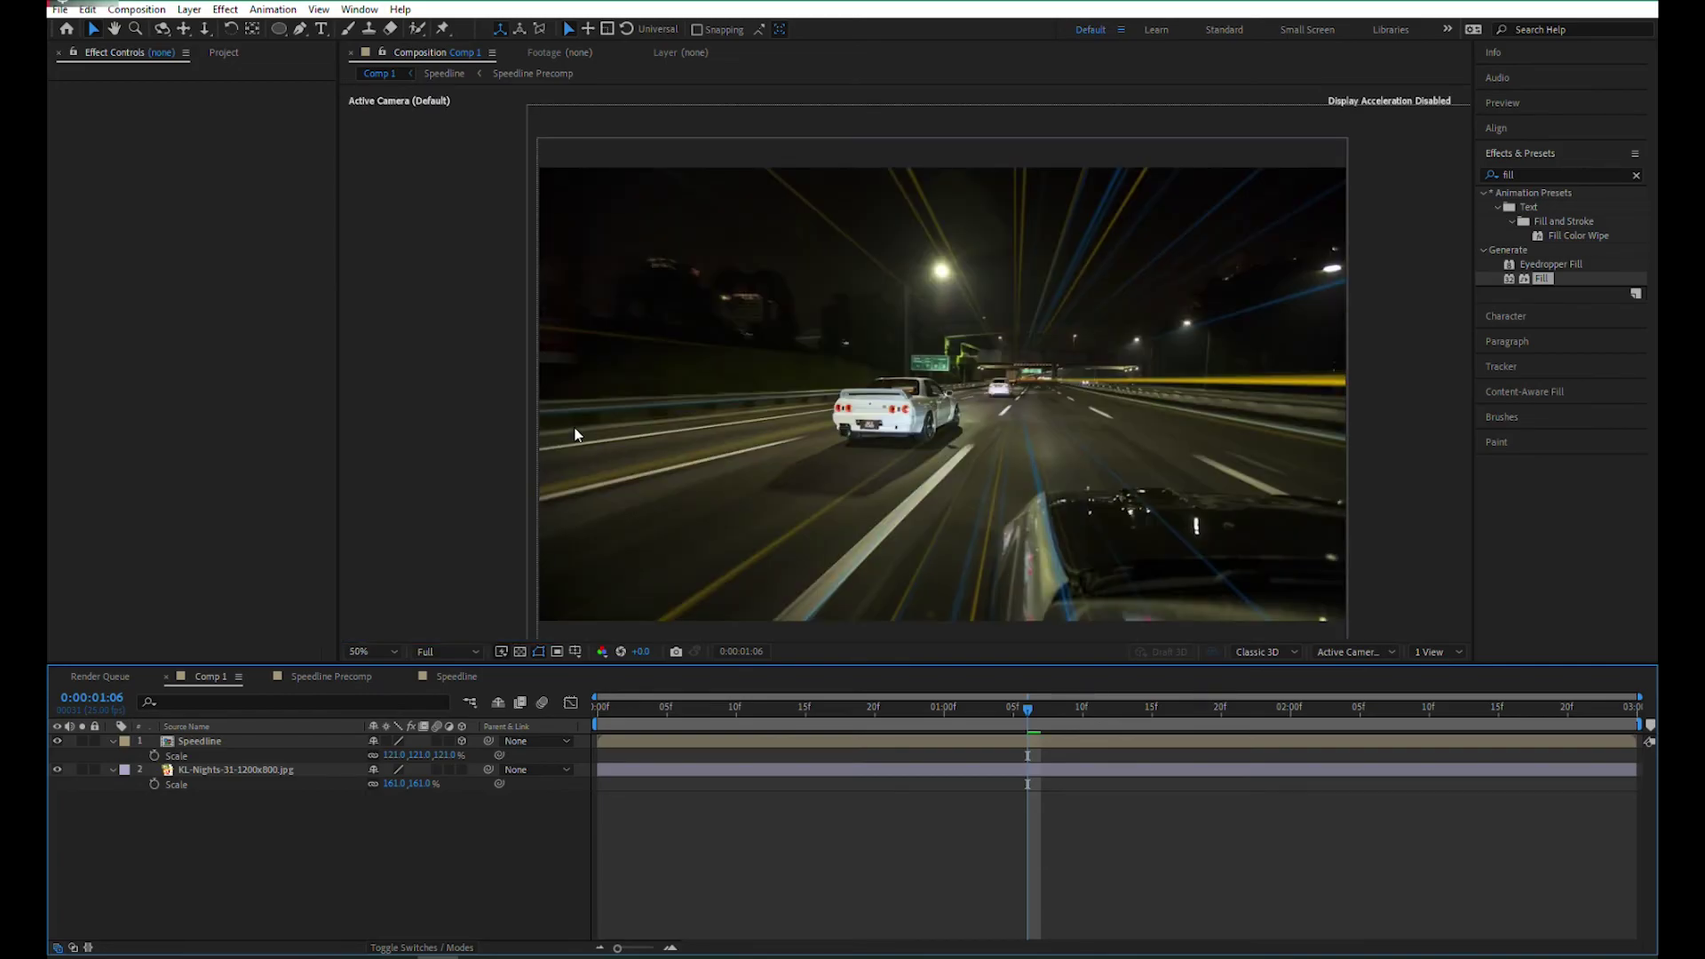
# Set Speedline Precomp's duration to 10 seconds and extend its Speedline solid to the end of the composition
pyautogui.doubleClick(259, 743)
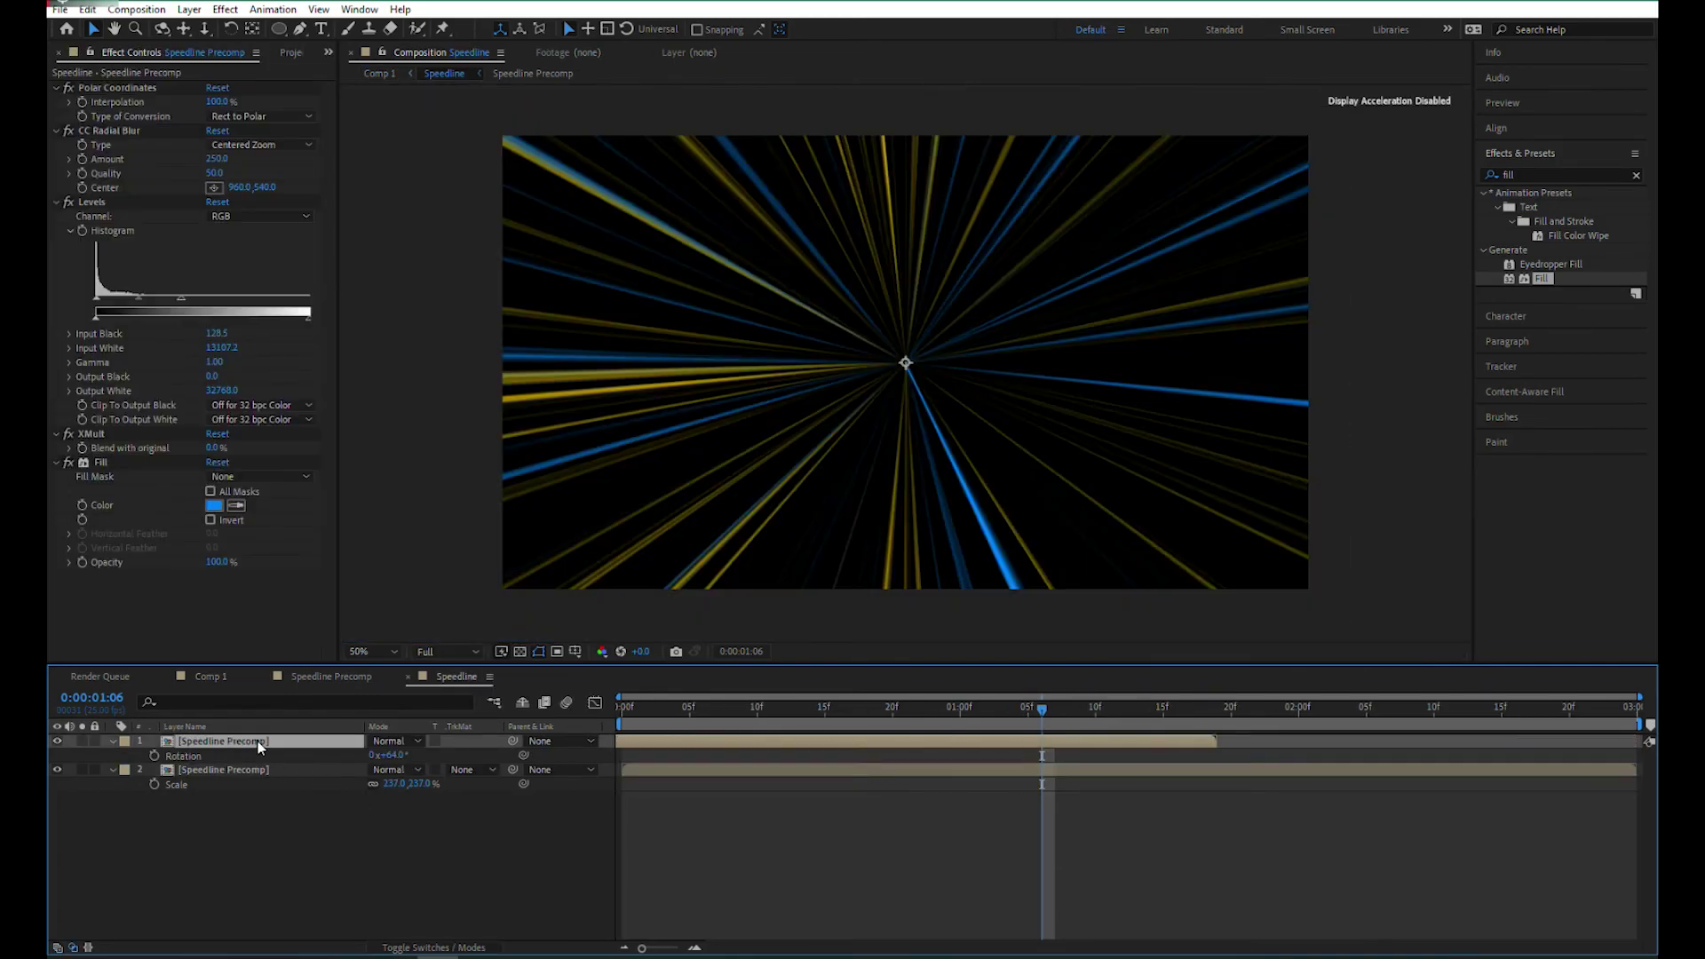
pyautogui.doubleClick(845, 776)
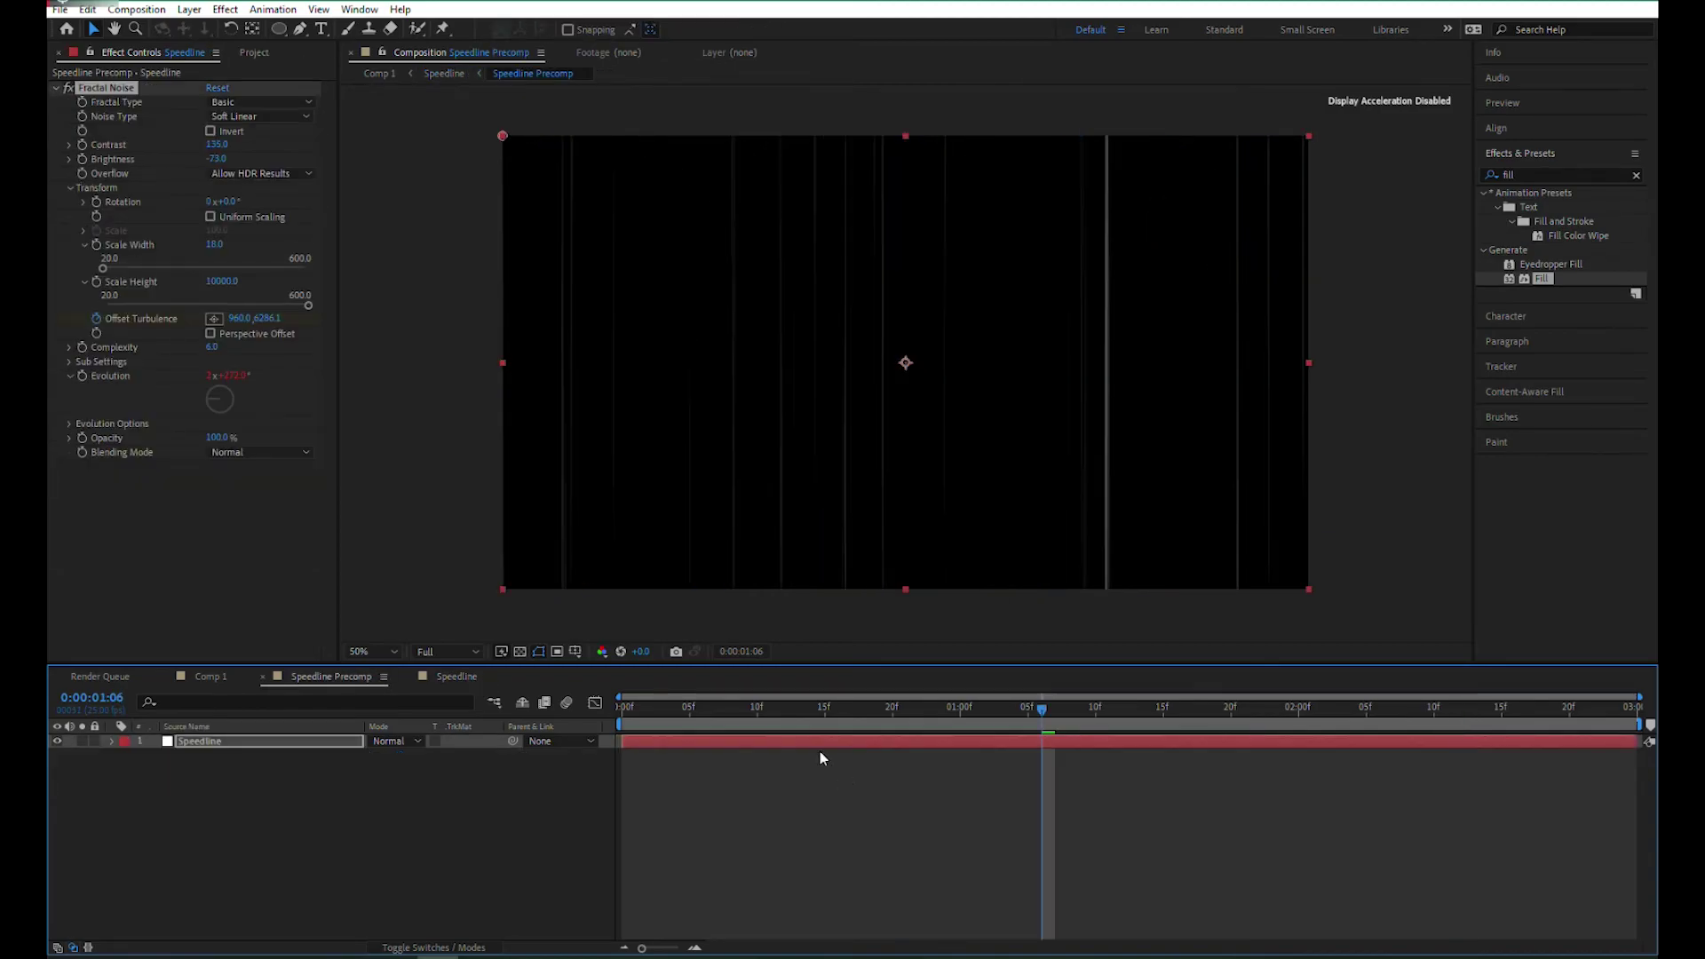
pyautogui.hotkey('ctrl', 'k')
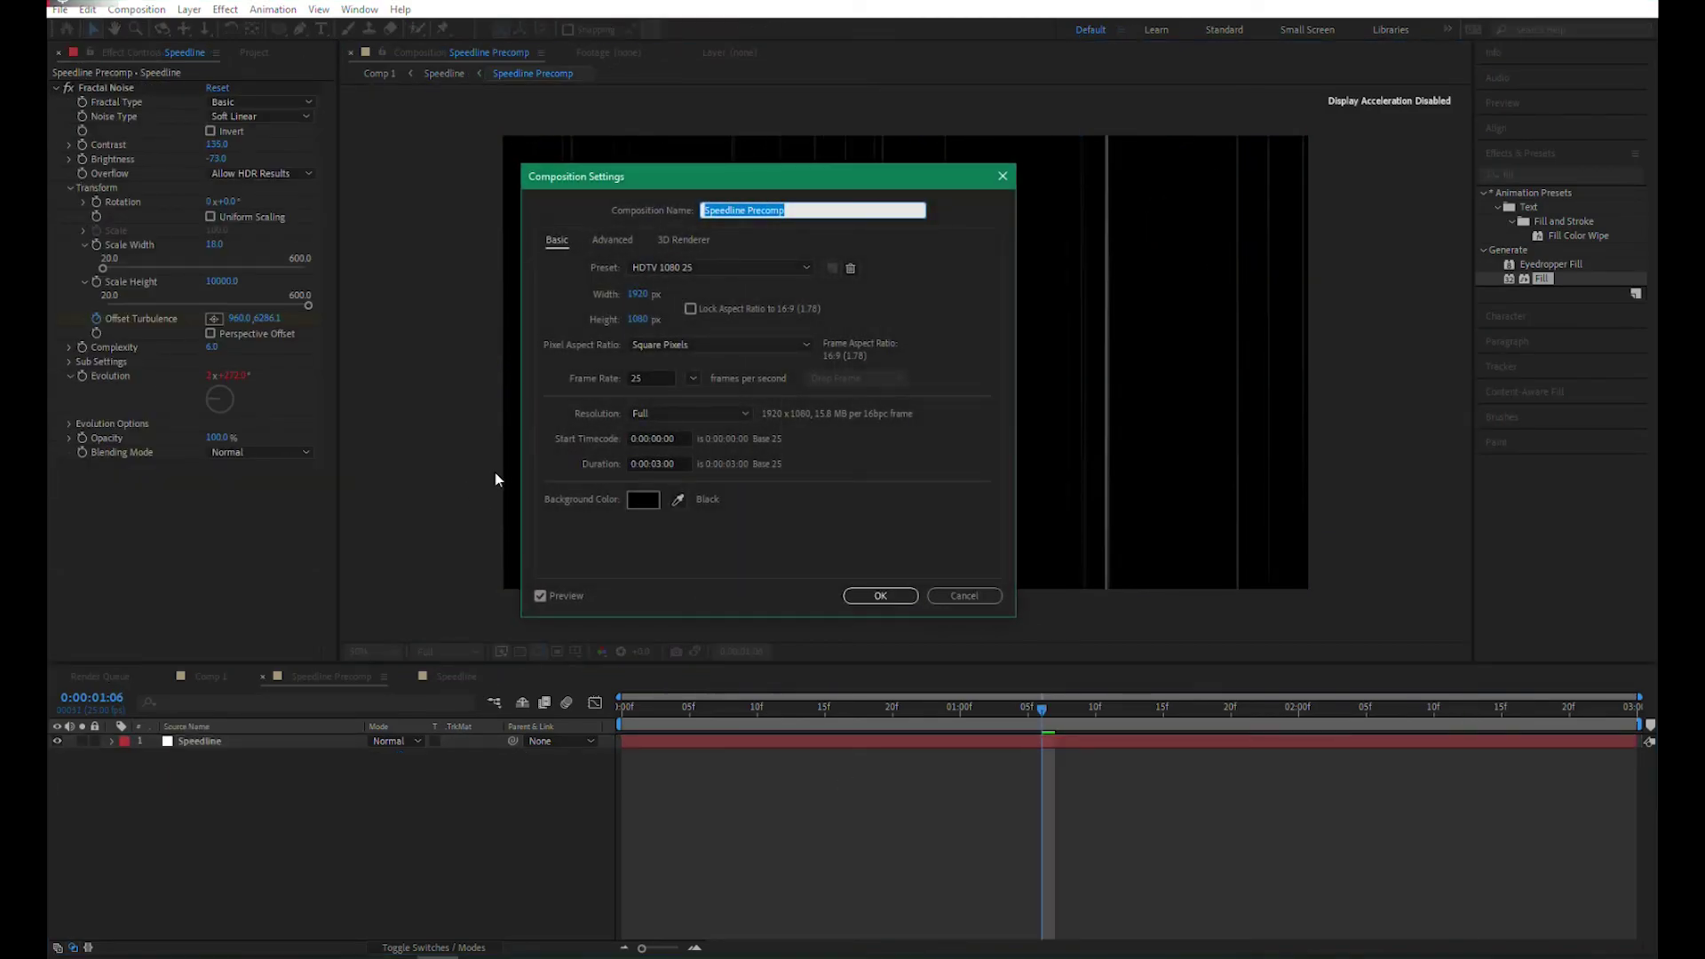
pyautogui.click(660, 464)
pyautogui.press('BackSpace')
pyautogui.press('BackSpace')
pyautogui.write('10')
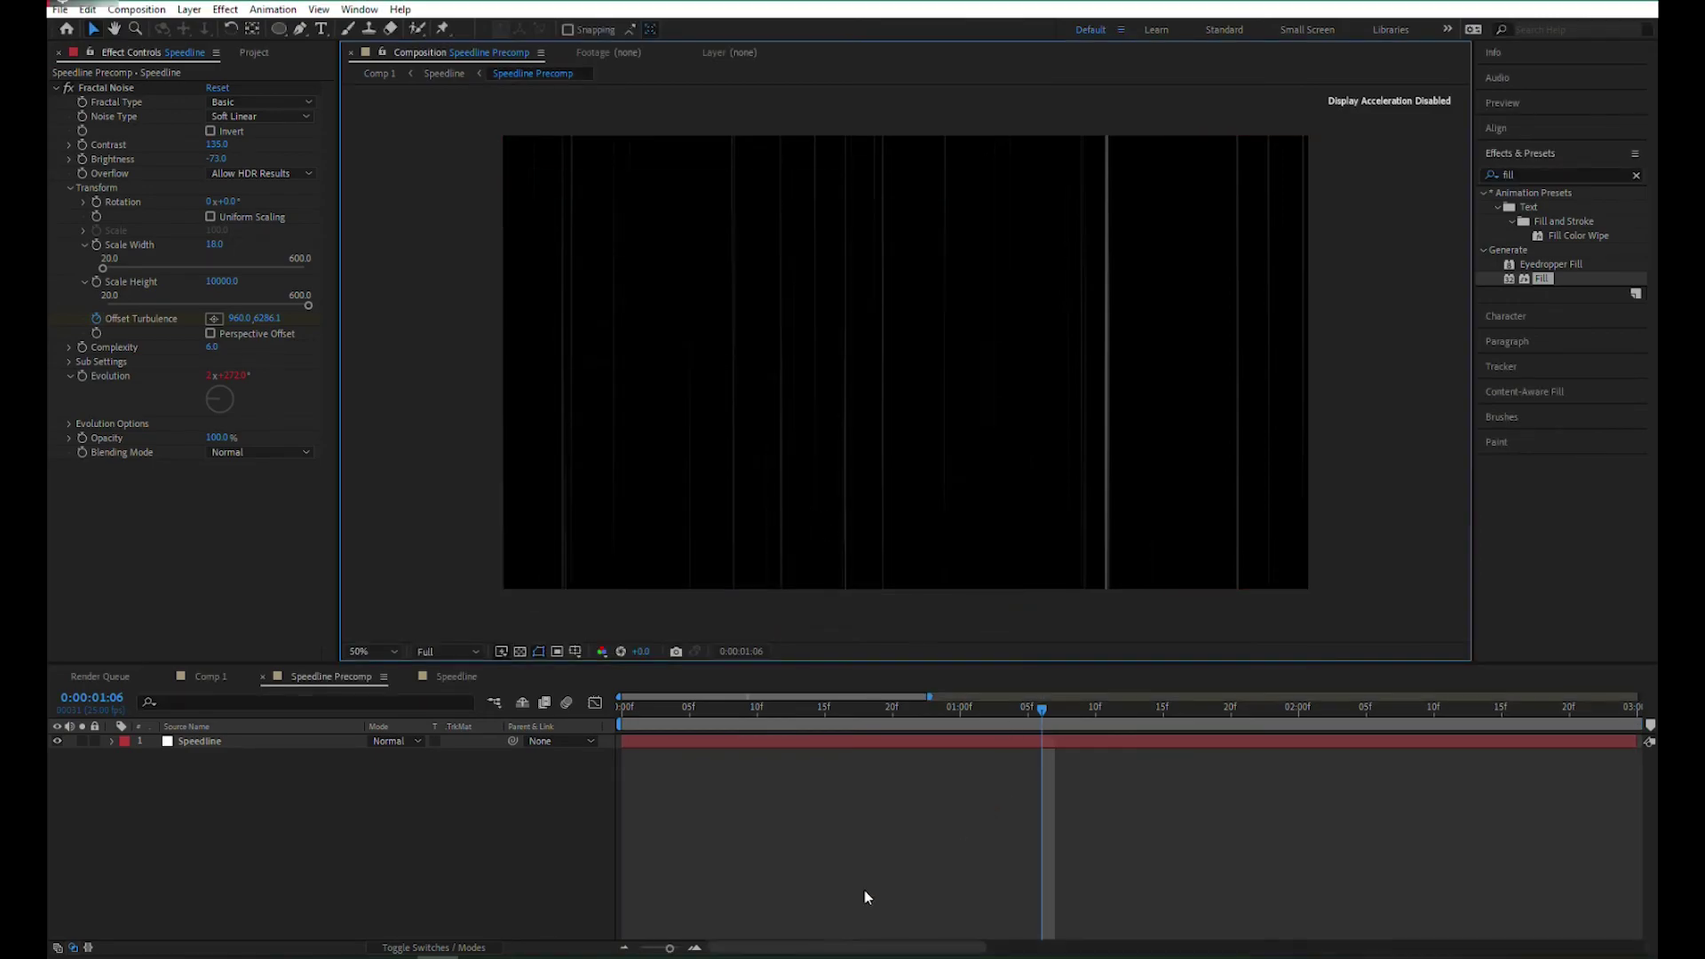
pyautogui.moveTo(920, 746); pyautogui.dragTo(1641, 742)
# Extend the blue Speedline Precomp layer to the end of the Speedline composition and scrub through the added portion
pyautogui.click(448, 676)
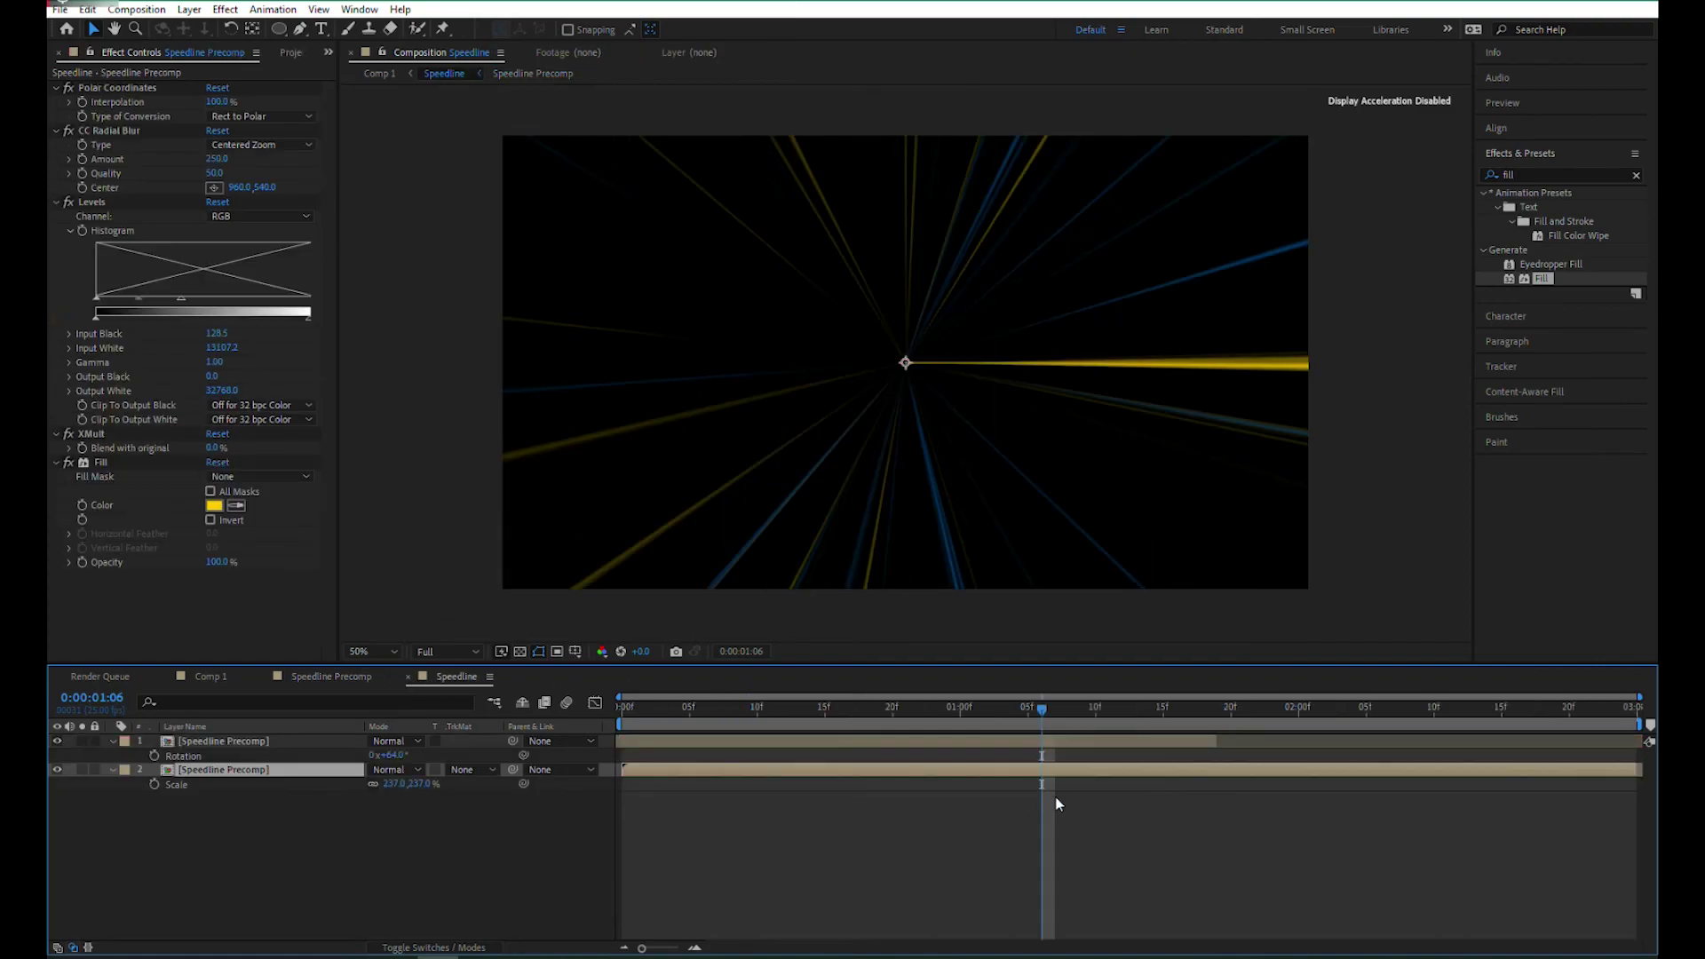
pyautogui.moveTo(1213, 741); pyautogui.dragTo(1640, 741)
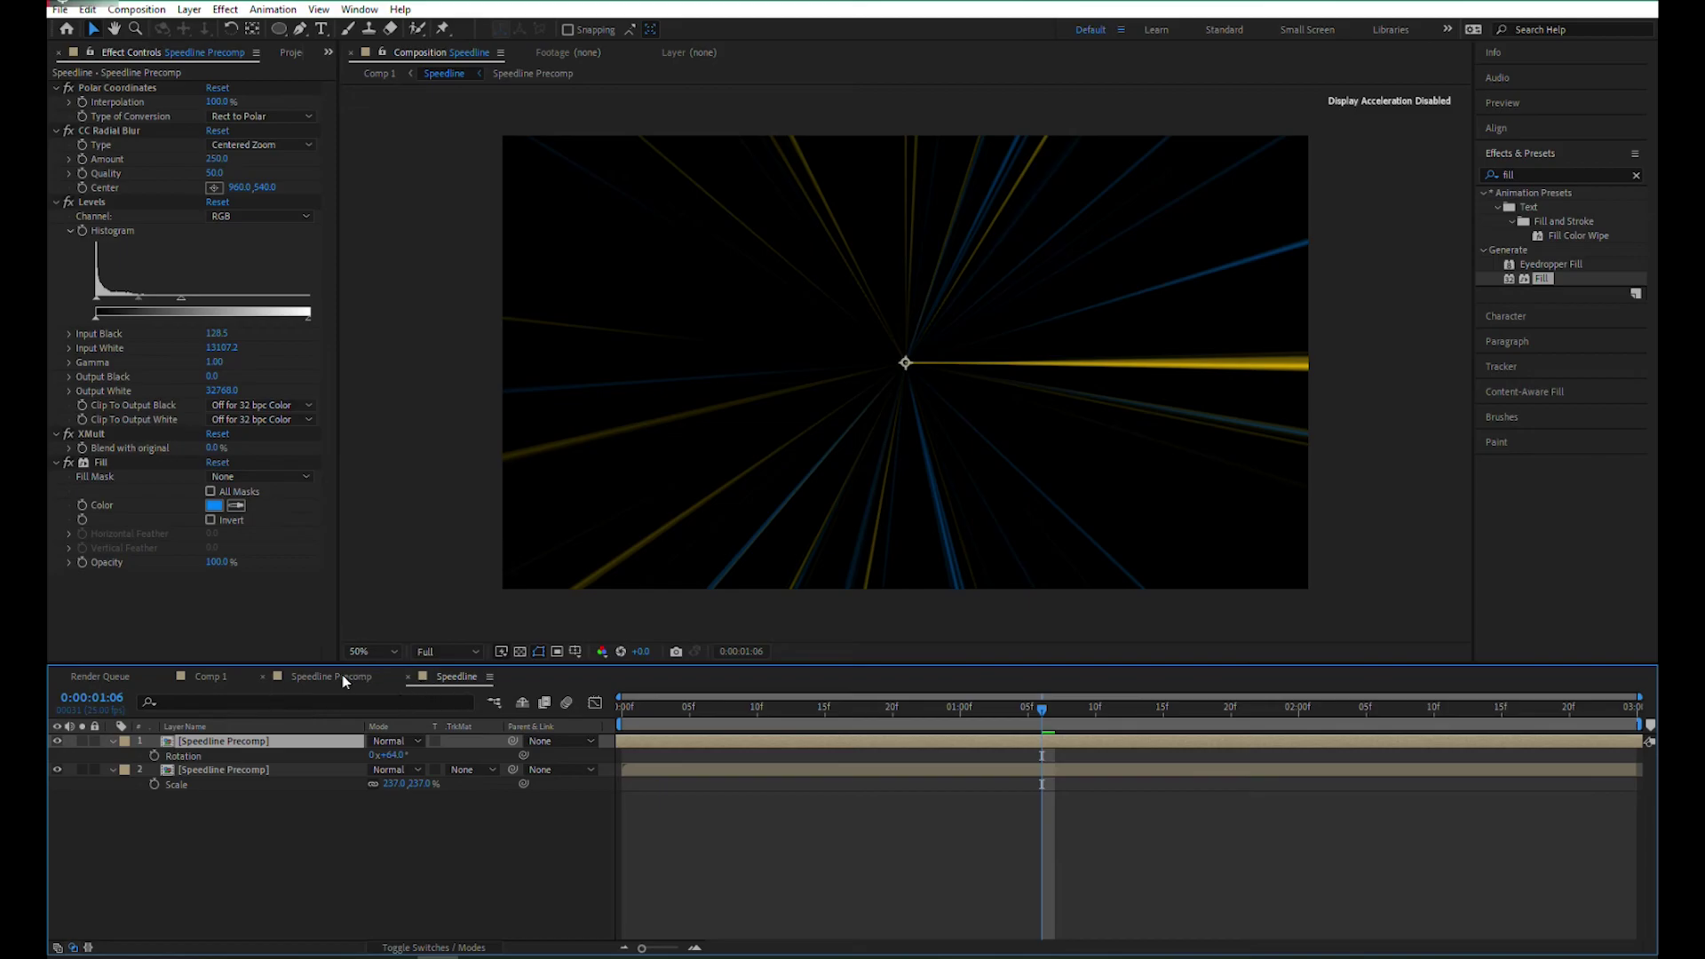
pyautogui.moveTo(1124, 719); pyautogui.dragTo(1527, 708)
# Preview the speed lines over the night-driving image in Comp 1 with the whole frame in view
pyautogui.click(213, 677)
pyautogui.click(393, 650)
pyautogui.click(384, 381)
pyautogui.press('space')
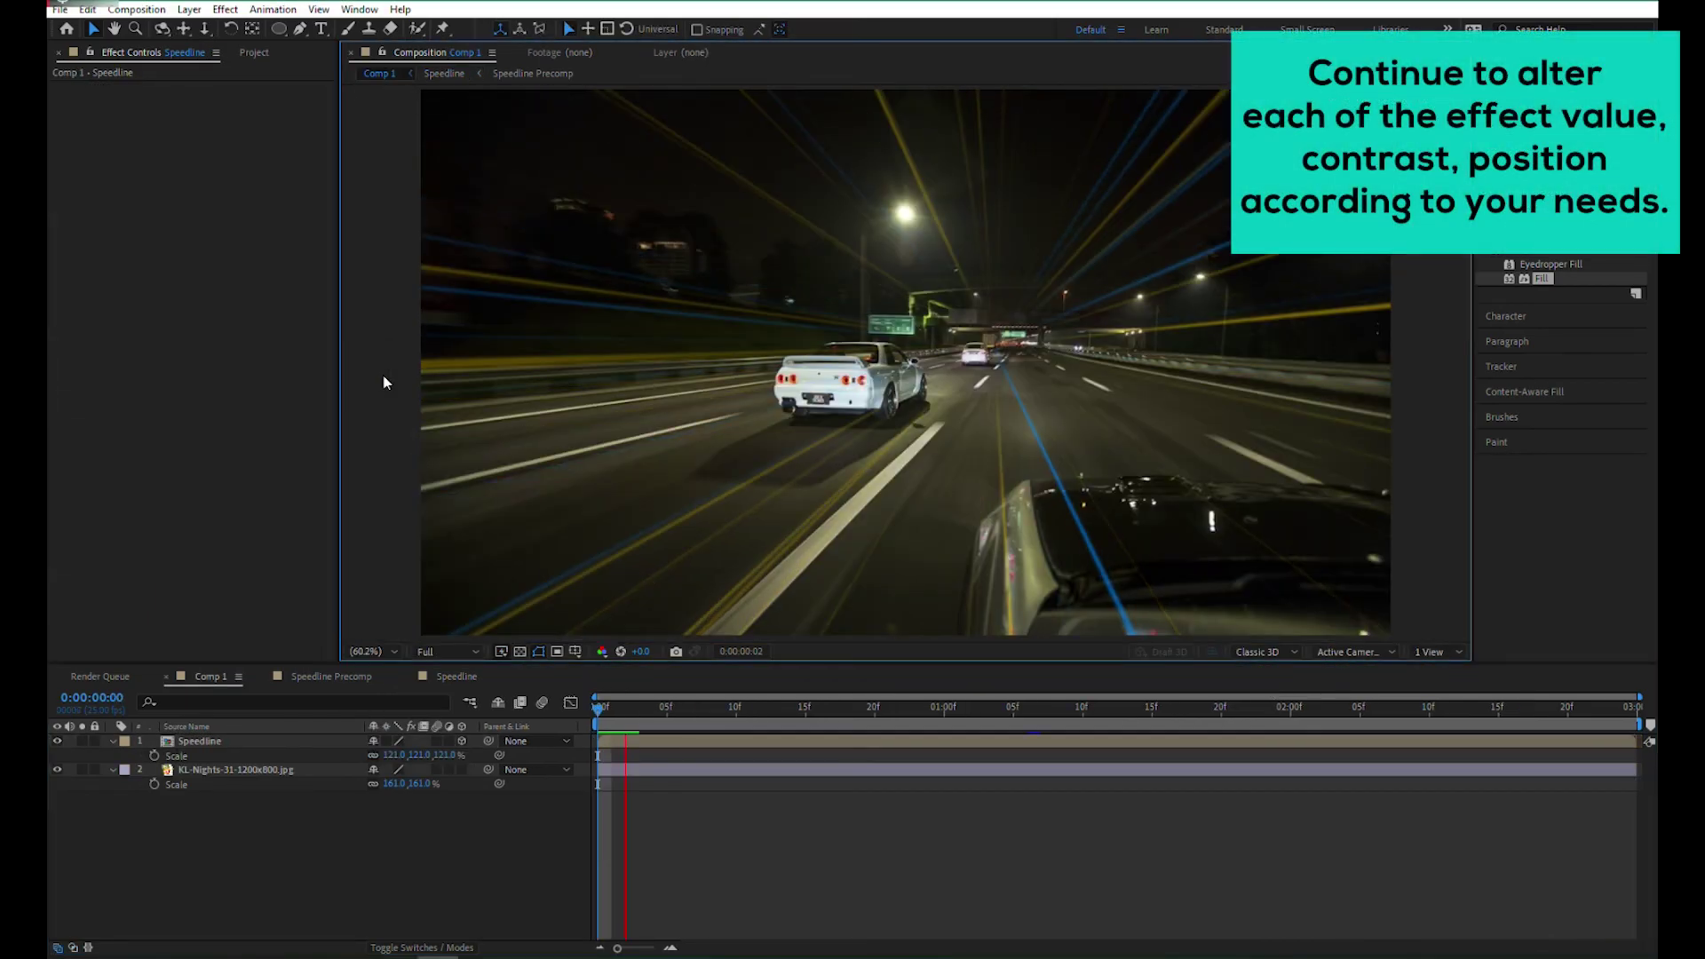
# Set the Levels Input White of the yellow Speedline Precomp layer to about 1525.6 and return to Comp 1
pyautogui.doubleClick(203, 741)
pyautogui.click(140, 311)
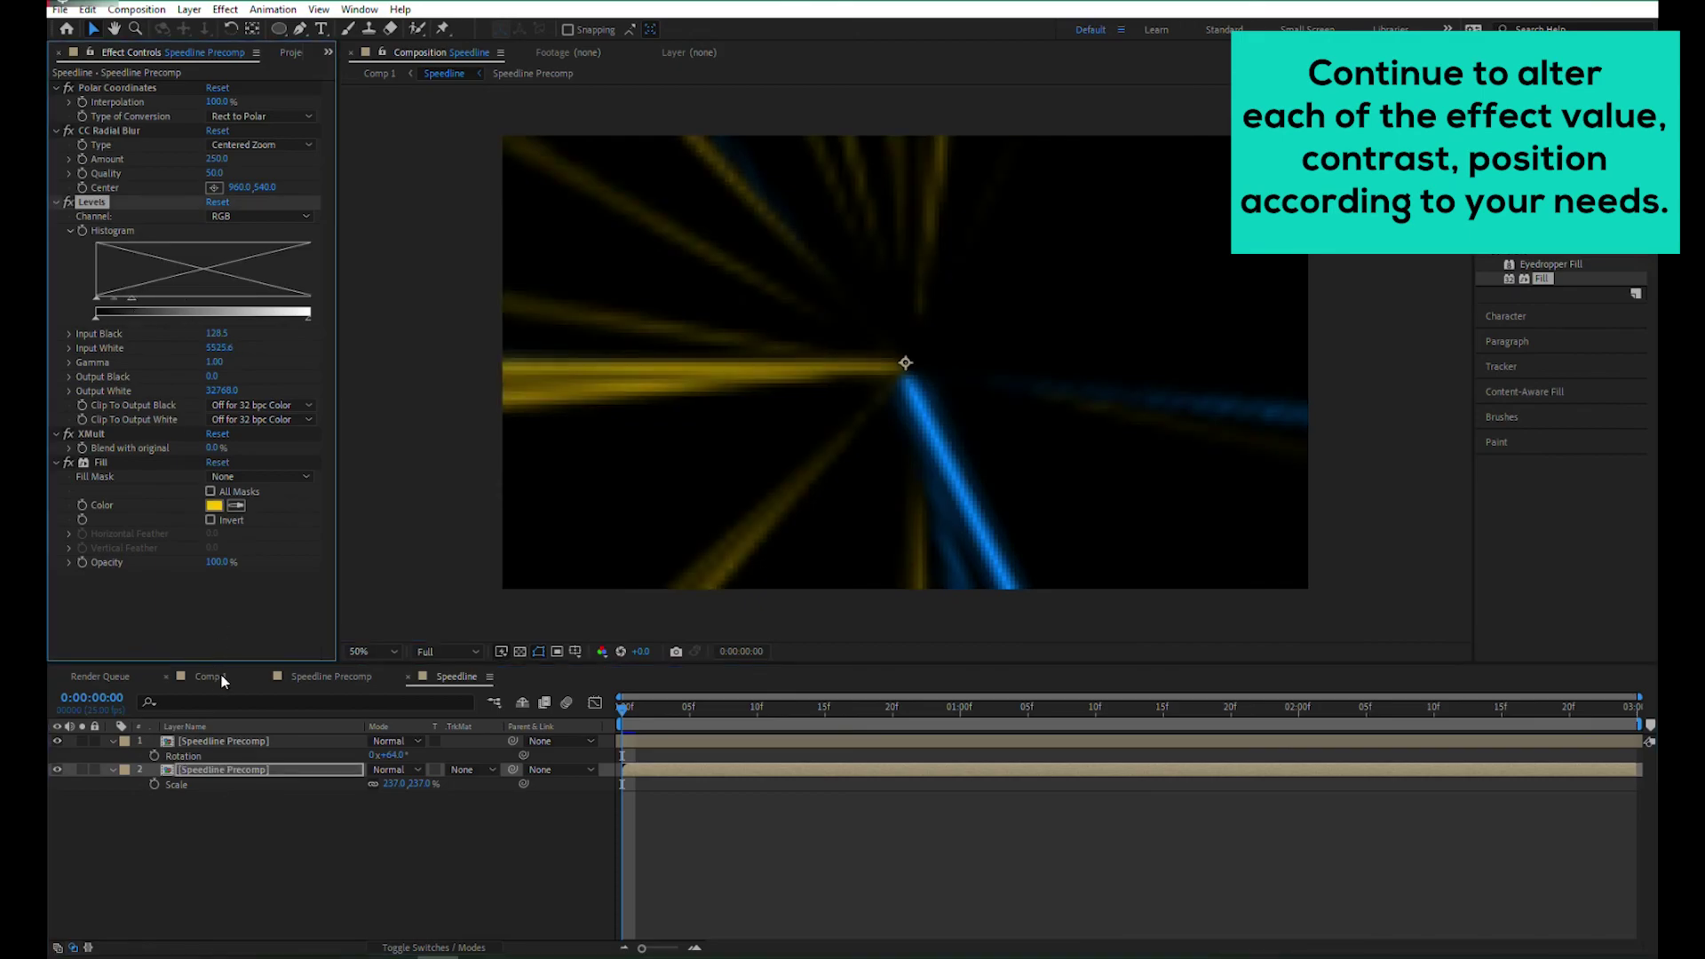
pyautogui.click(208, 676)
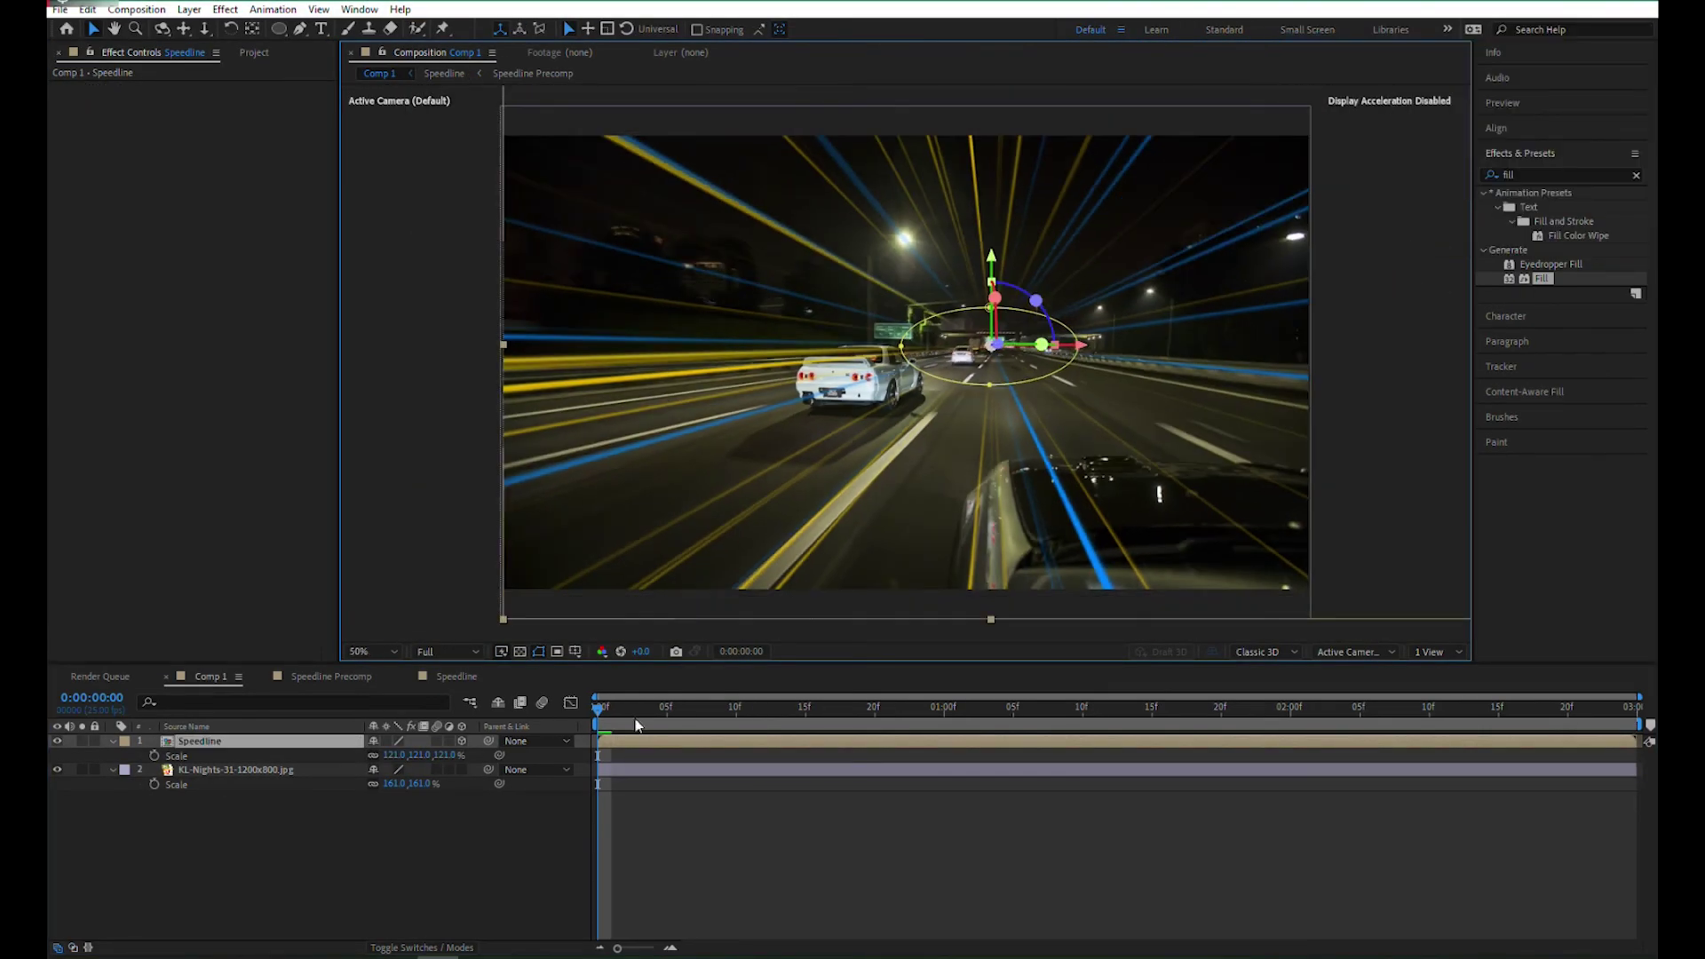
# Play back Comp 1 from the start to review the finished speed-line animation
pyautogui.click(408, 459)
pyautogui.press('space')
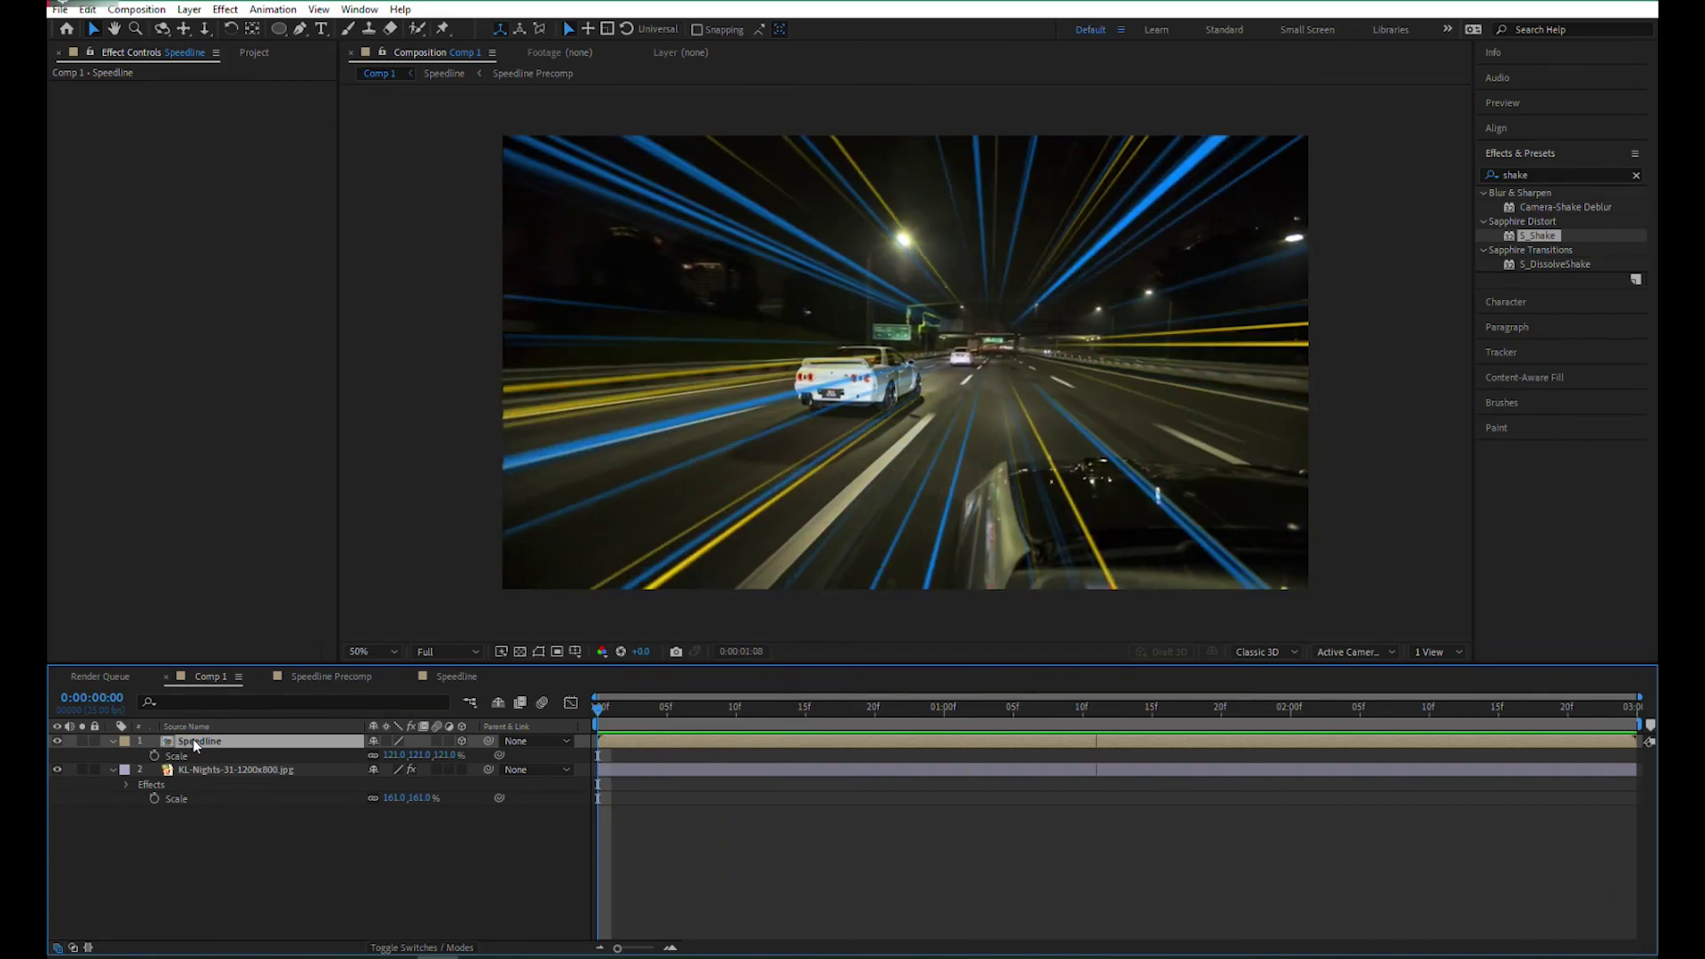
pyautogui.press('space')
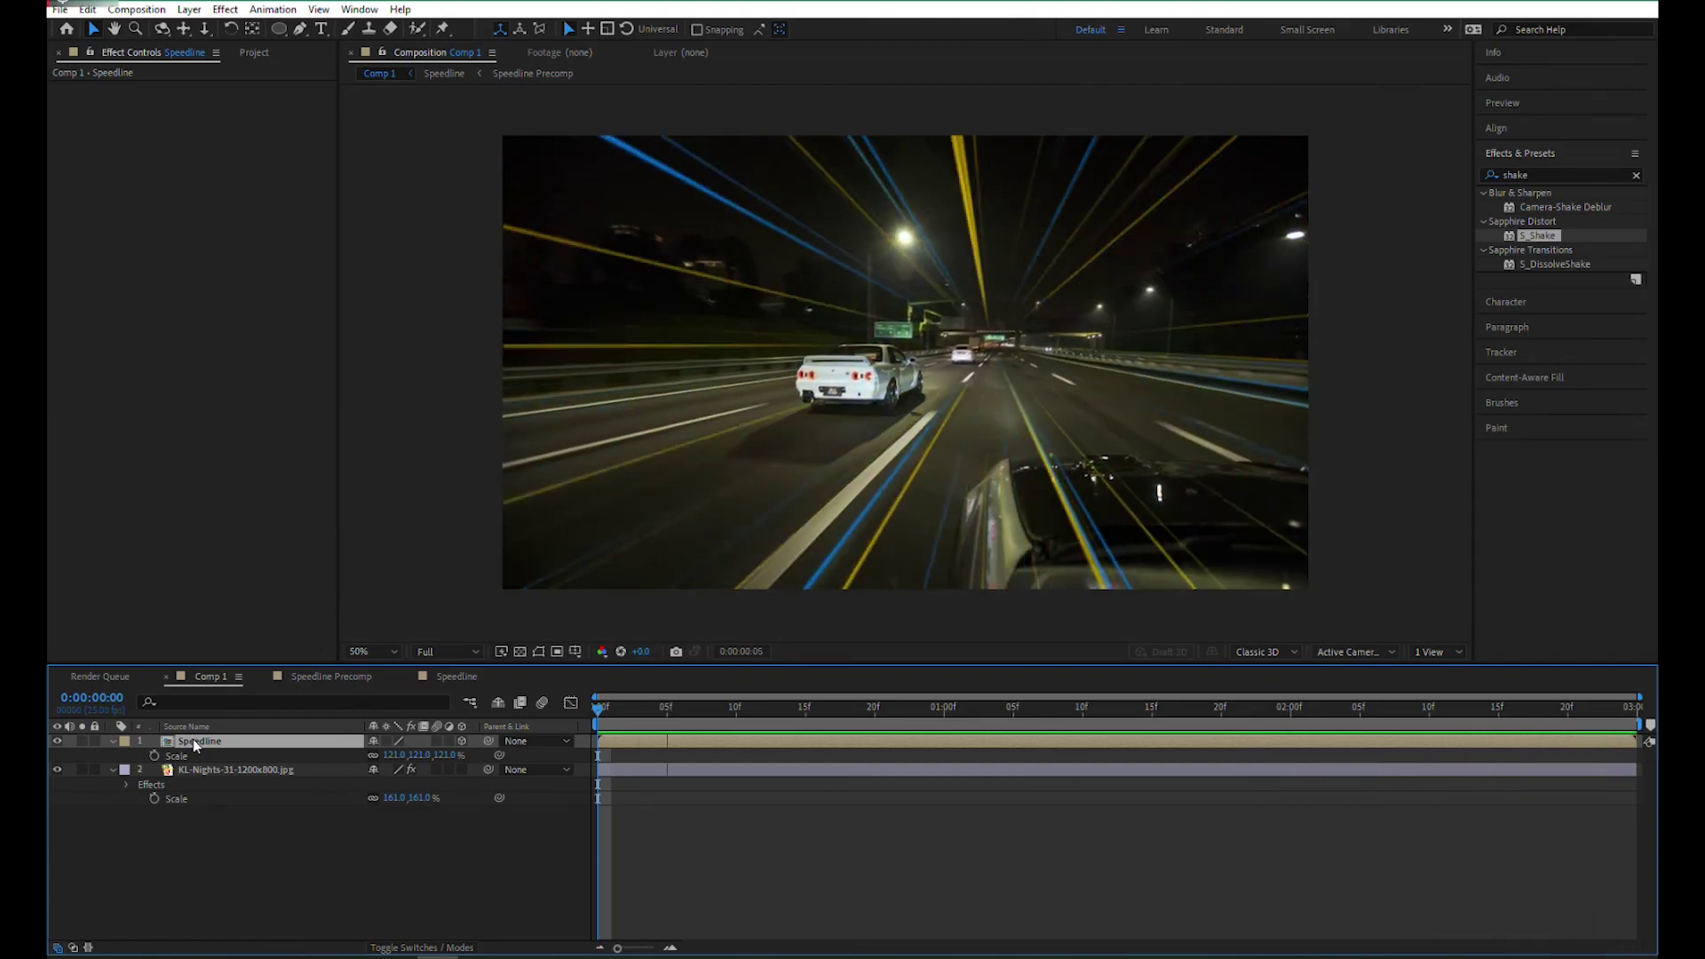